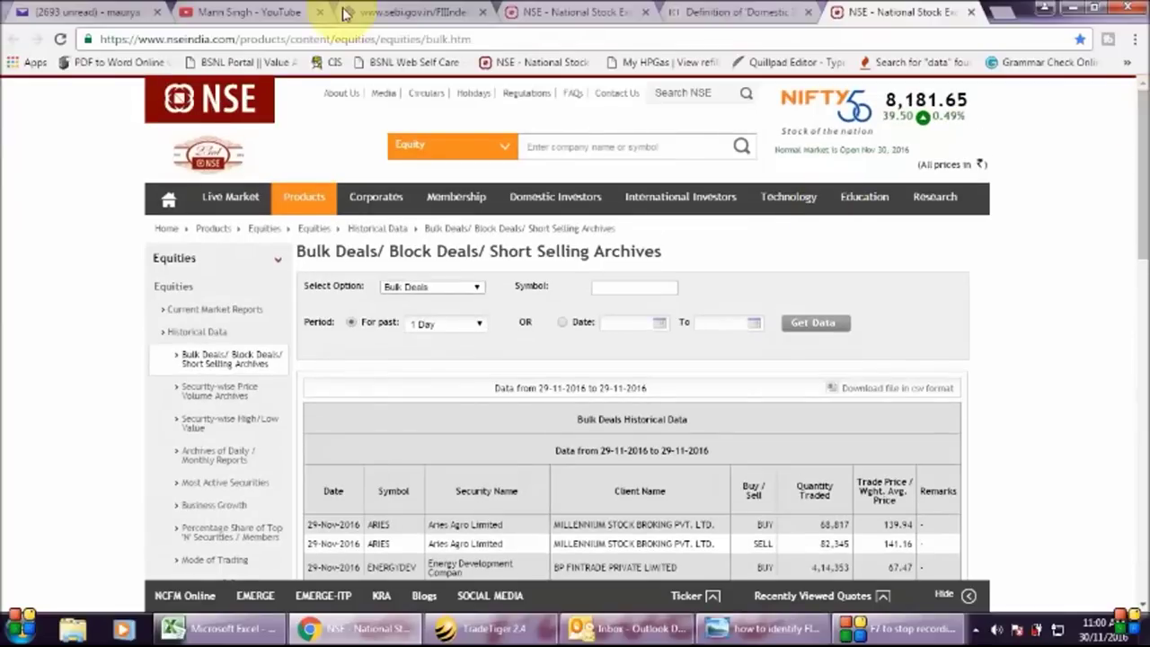
Step: Check the YouTube channel page in Chrome and review the deal records A2:L15 in the 31-10-2016-TO-29-11-2016_bulk.xlsx workbook in Excel
{"action": "left_click", "coordinate": [269, 11]}
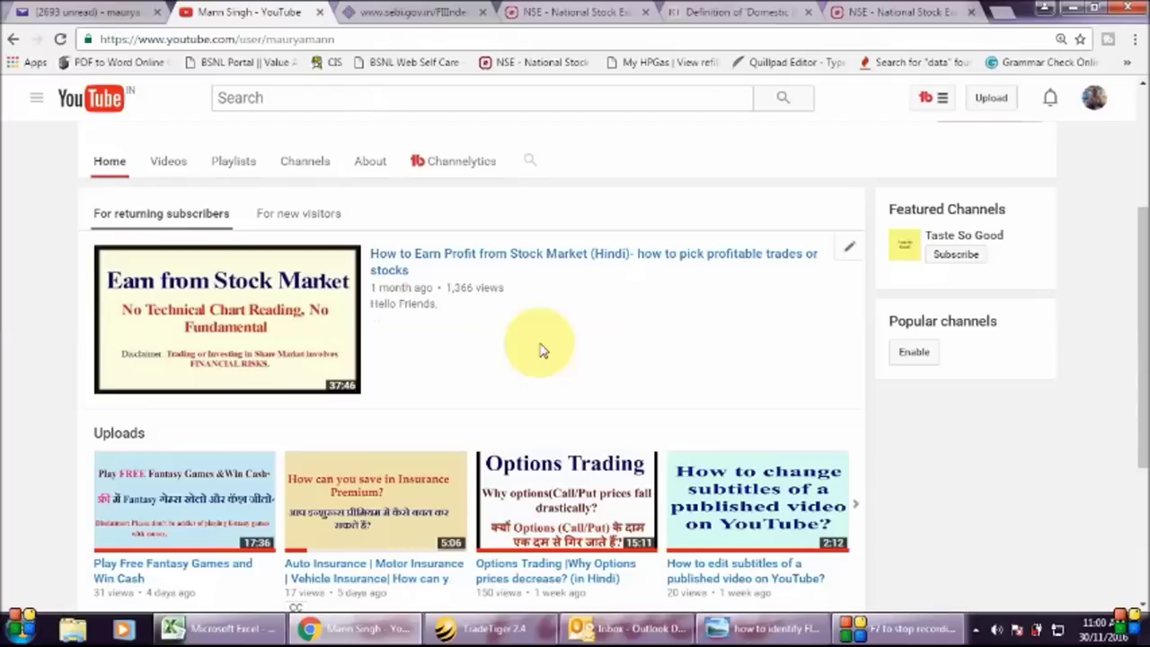
{"action": "left_click", "coordinate": [242, 631]}
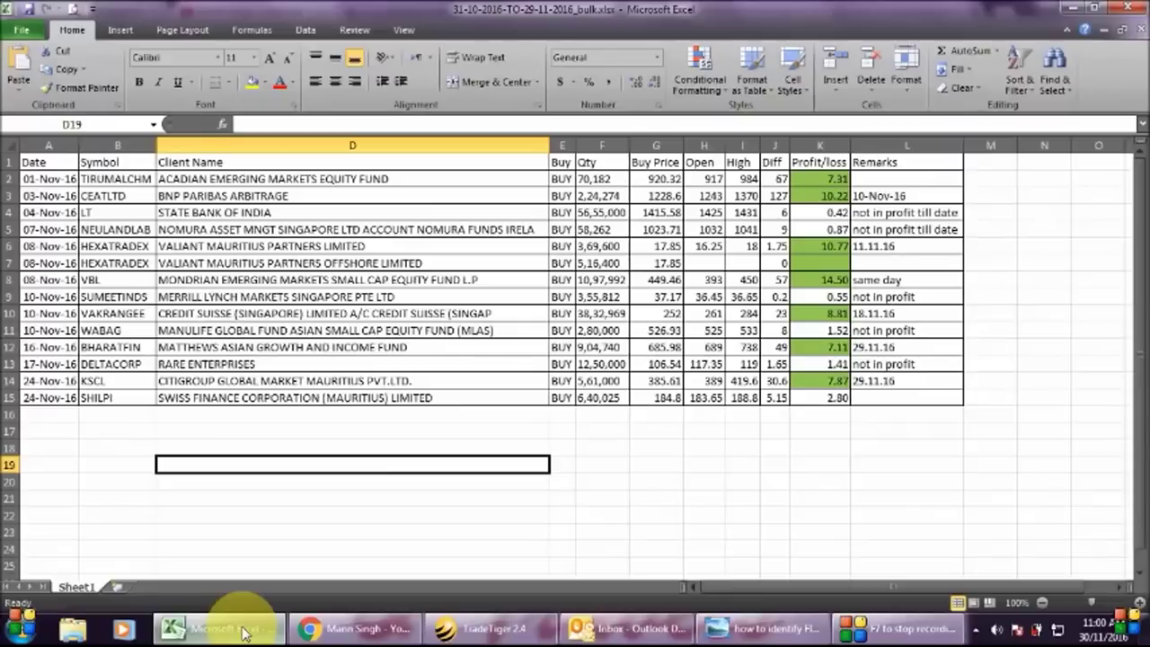
{"action": "left_click_drag", "start_coordinate": [40, 180], "coordinate": [870, 401]}
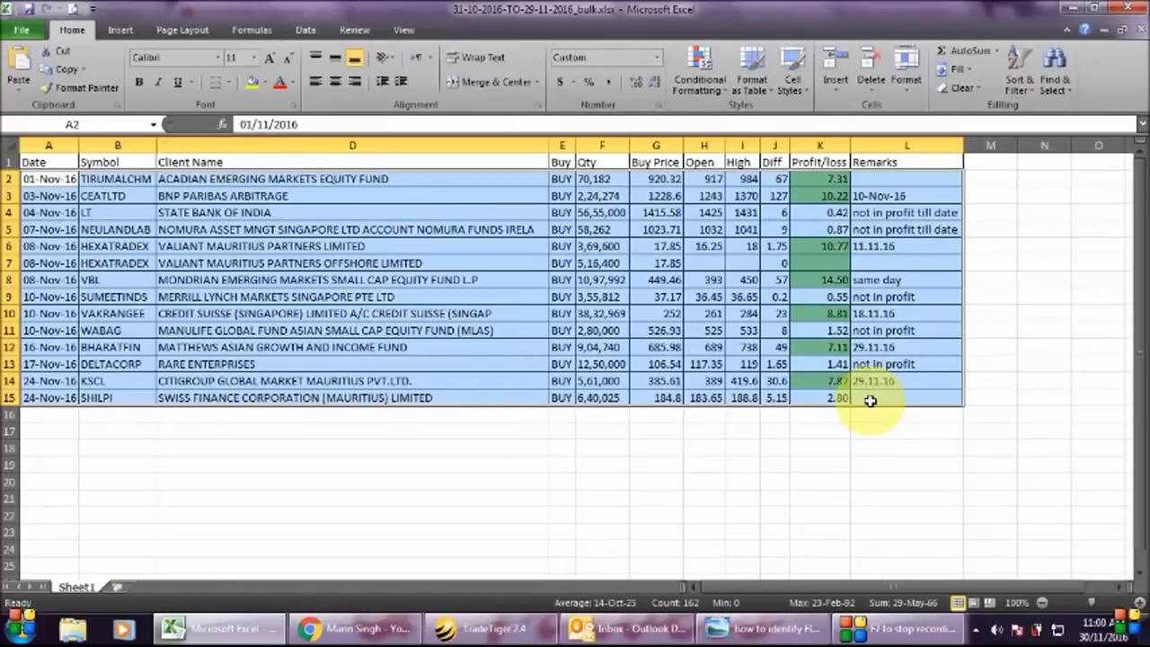
Step: Switch to the NSE bulk deals archive page in Chrome and retrieve the bulk deals dated 27-10-2016 to 29-11-2016
{"action": "left_click", "coordinate": [364, 631]}
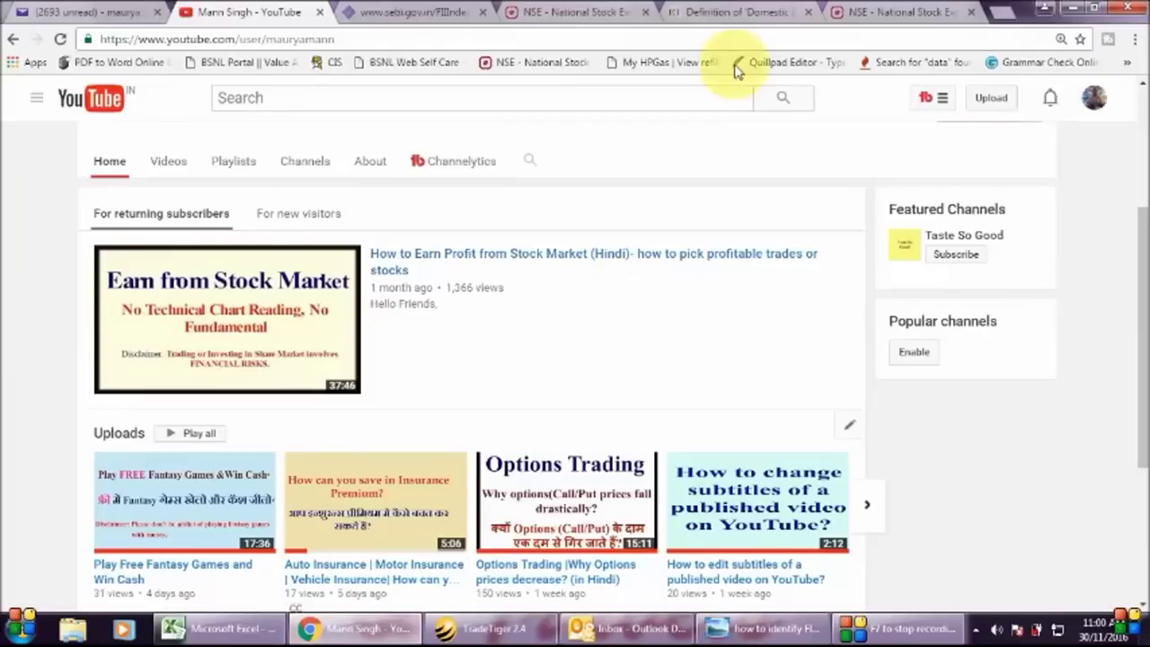
{"action": "left_click", "coordinate": [884, 11]}
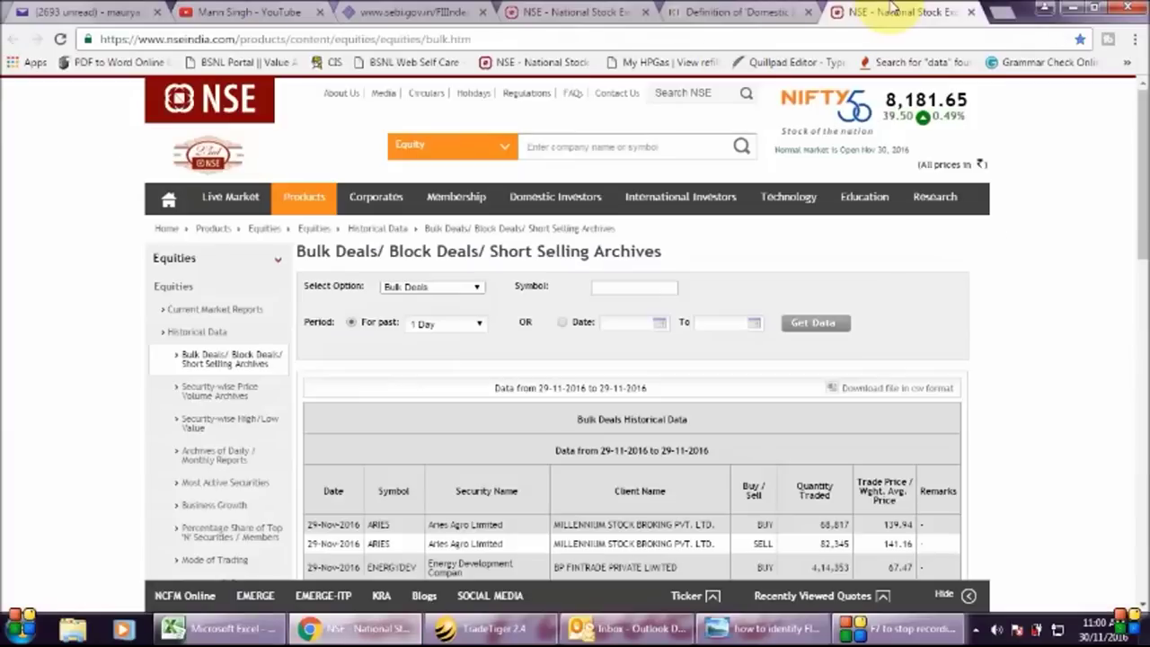
{"action": "left_click", "coordinate": [563, 325]}
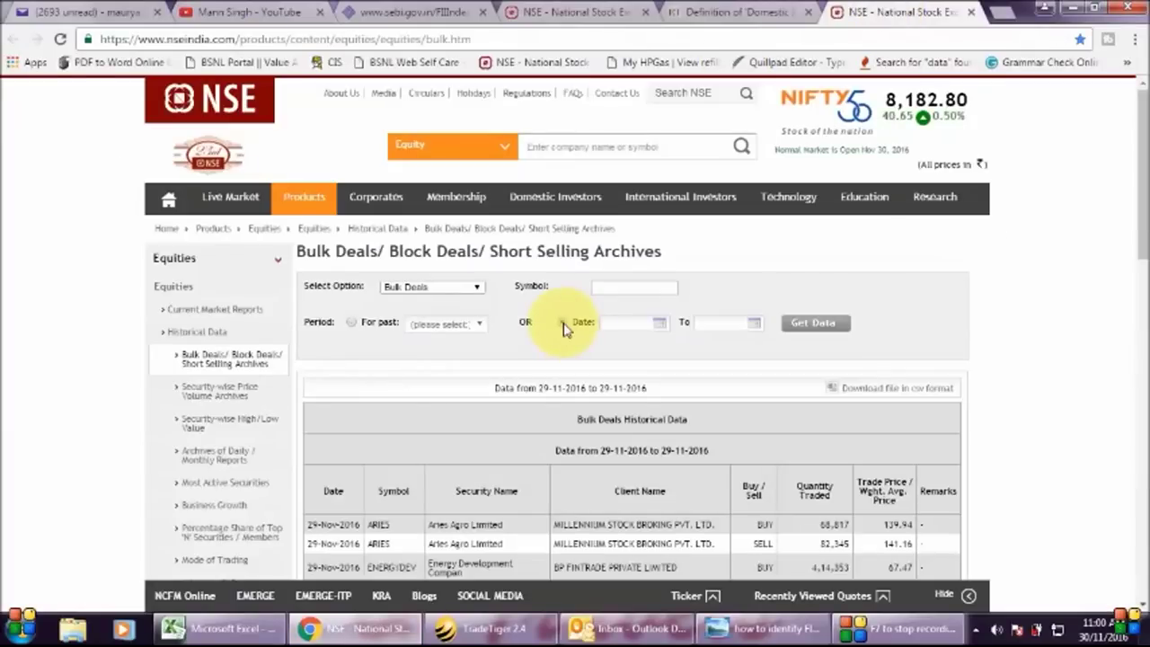
{"action": "left_click", "coordinate": [636, 323]}
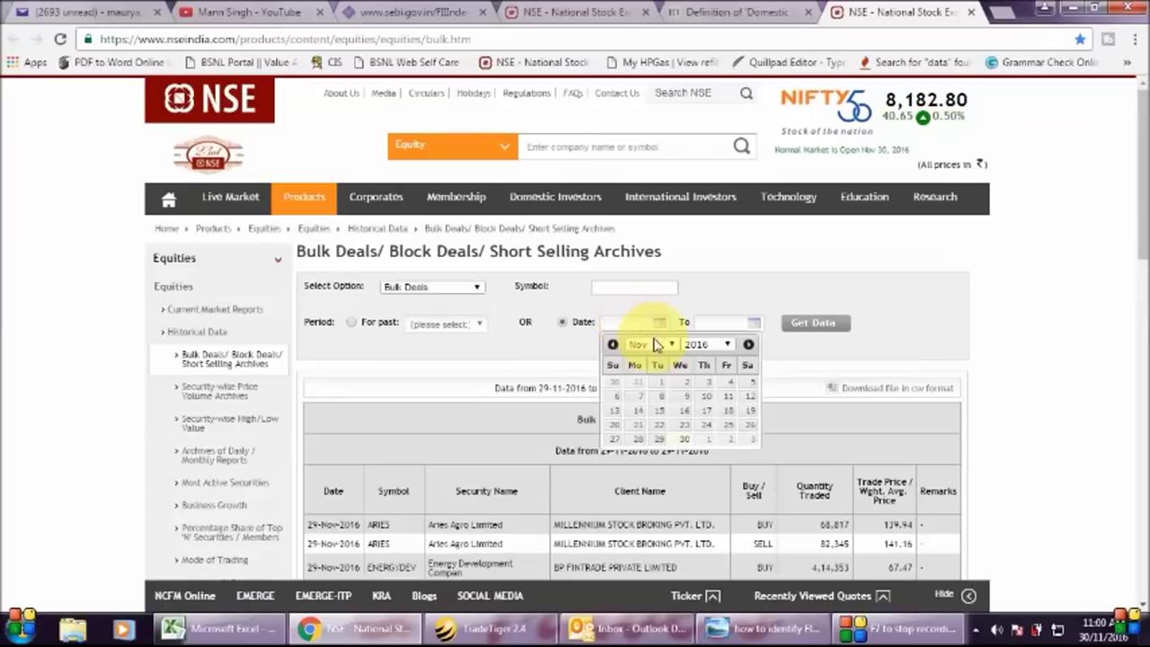
{"action": "left_click", "coordinate": [654, 344]}
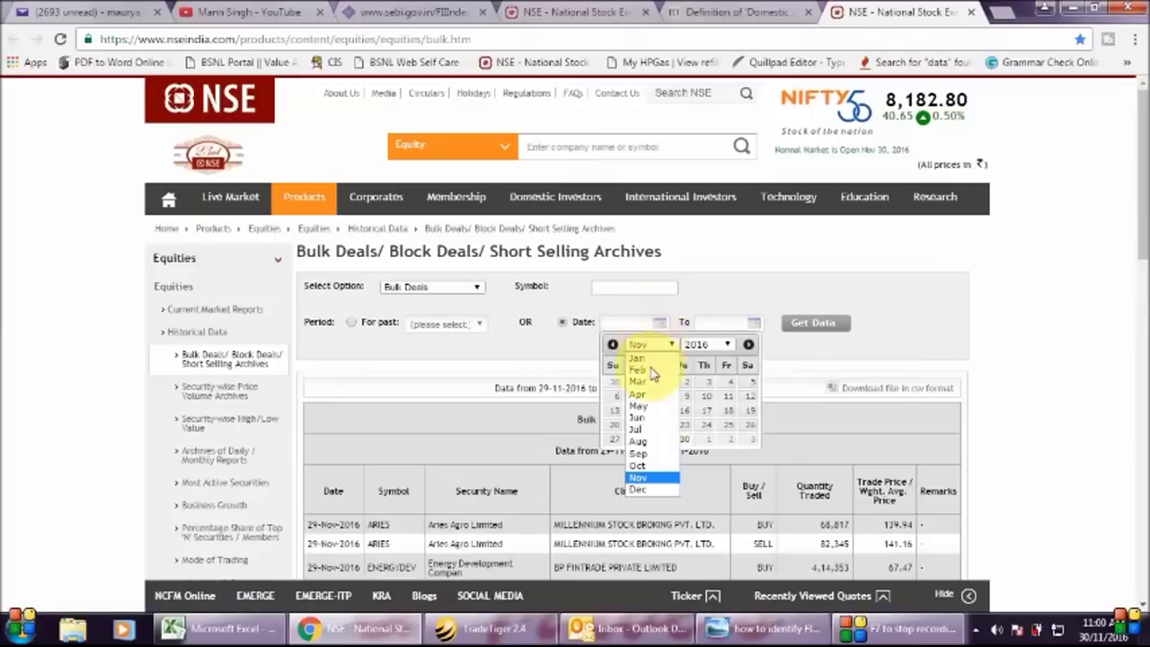
{"action": "left_click", "coordinate": [640, 465]}
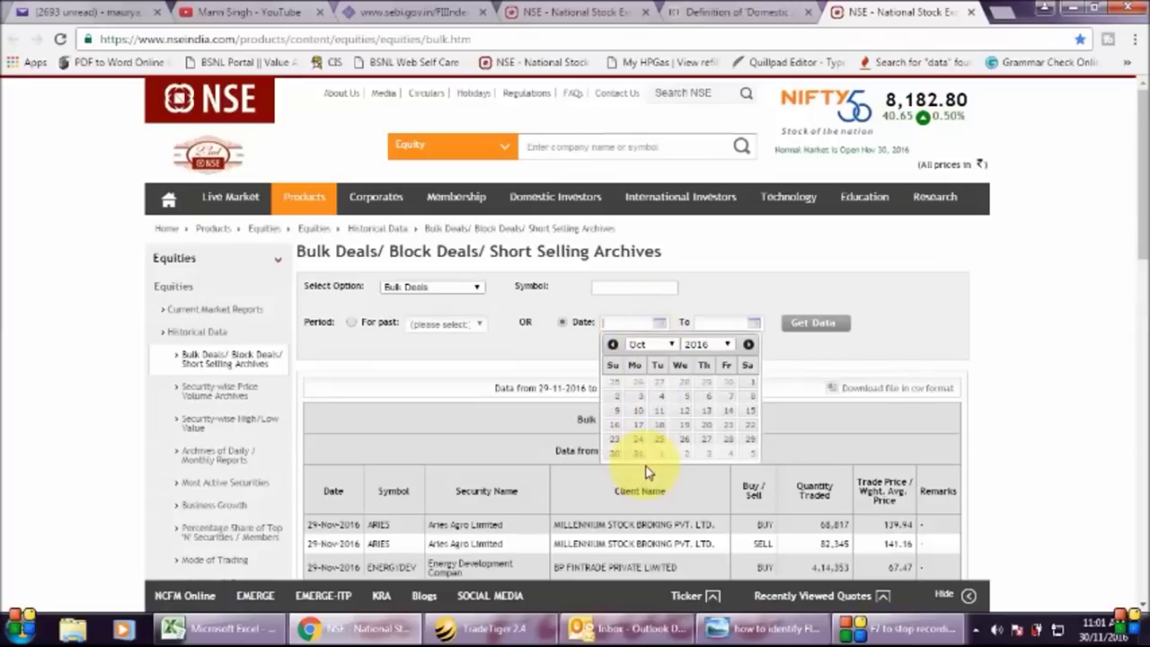
{"action": "left_click", "coordinate": [707, 440]}
{"action": "left_click", "coordinate": [732, 324]}
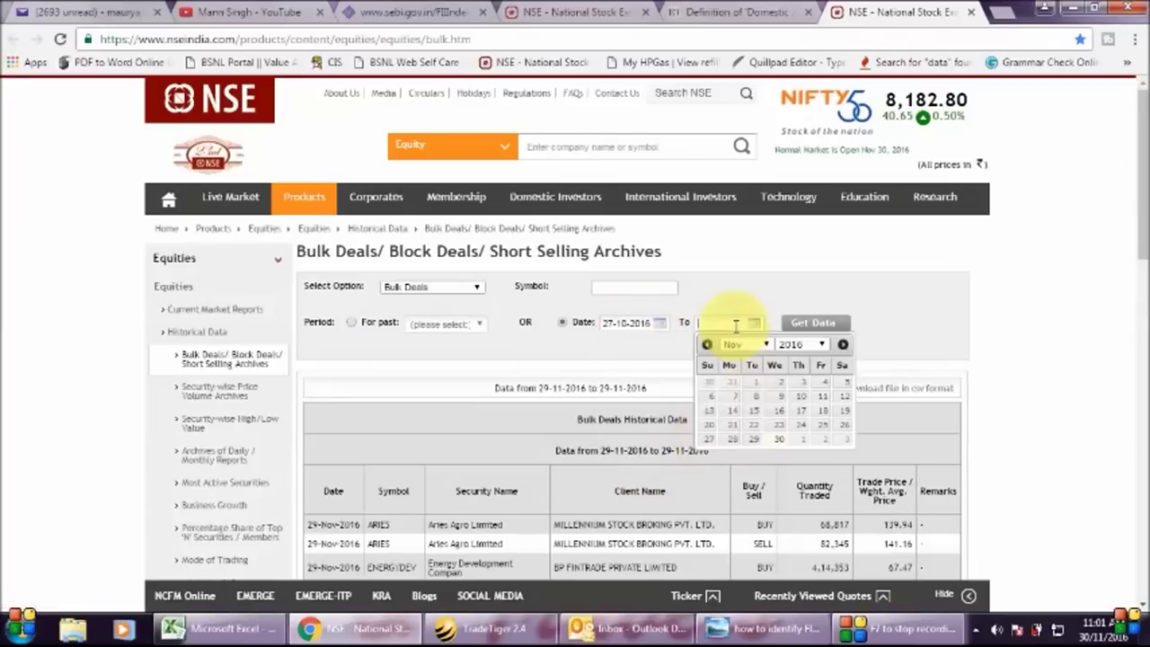
{"action": "left_click", "coordinate": [753, 439]}
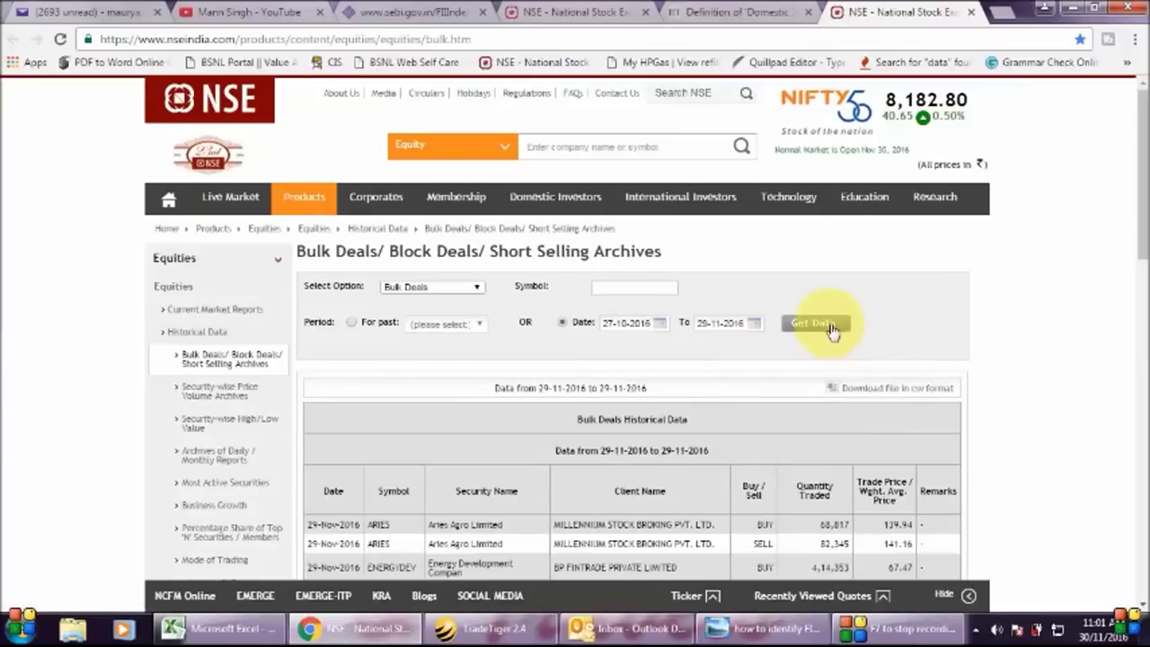
{"action": "left_click", "coordinate": [833, 329]}
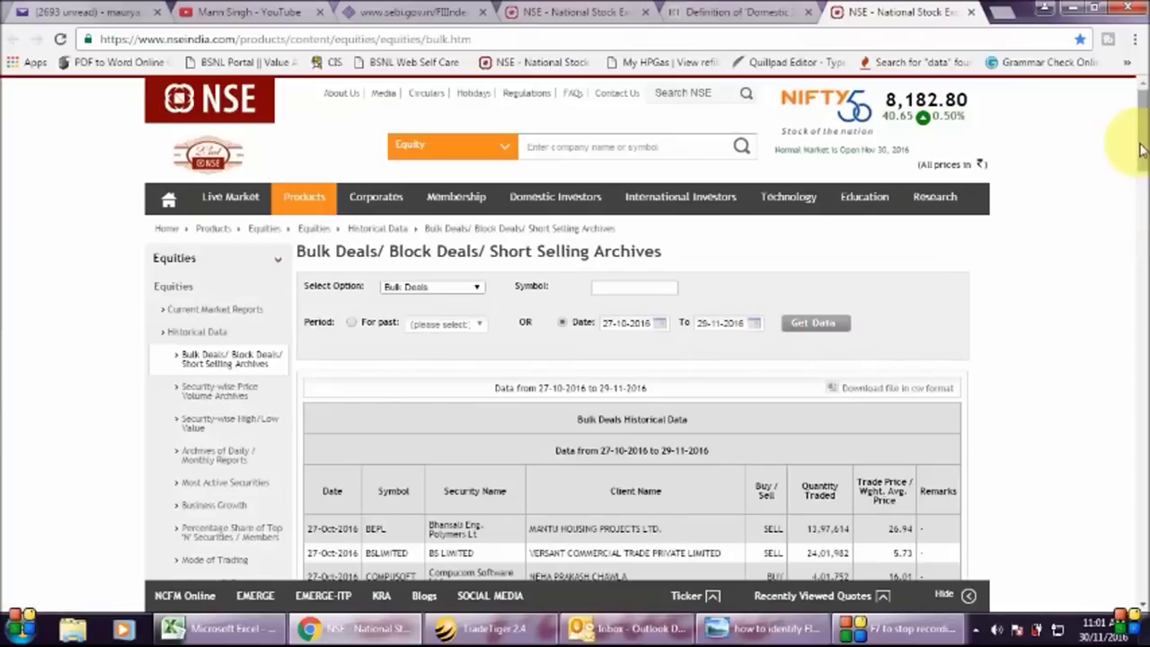
Step: Look through the retrieved bulk deals and download them as a CSV file
{"action": "left_click_drag", "start_coordinate": [1142, 148], "coordinate": [1144, 429]}
{"action": "left_click_drag", "start_coordinate": [1143, 373], "coordinate": [1145, 182]}
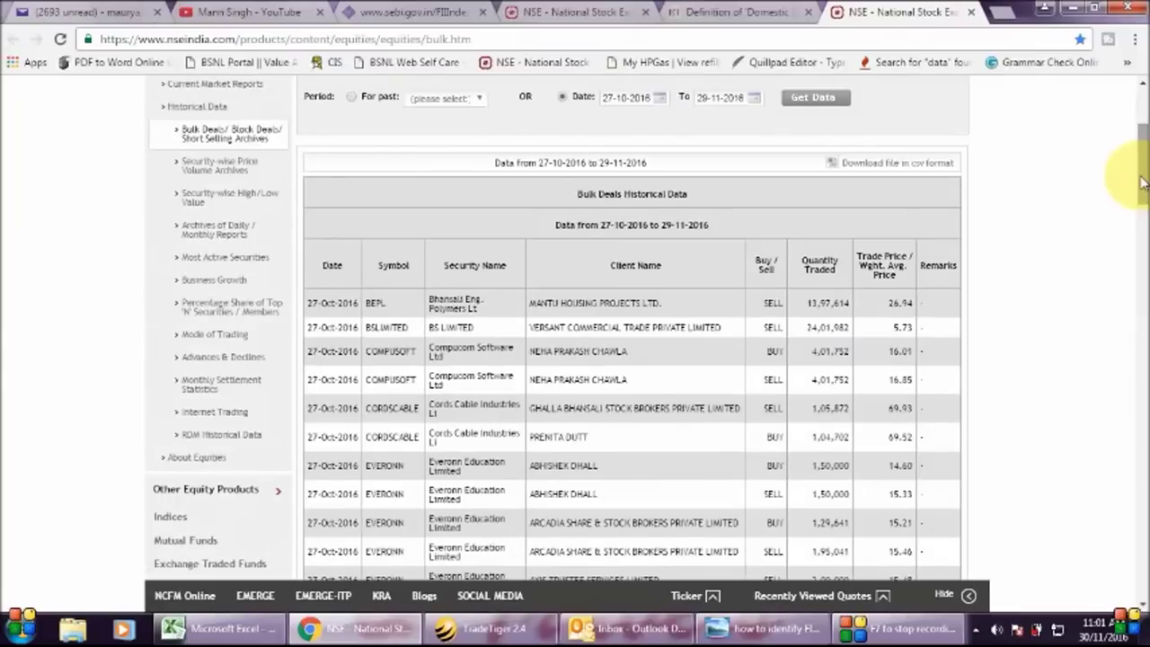
{"action": "left_click_drag", "start_coordinate": [1143, 183], "coordinate": [1143, 160]}
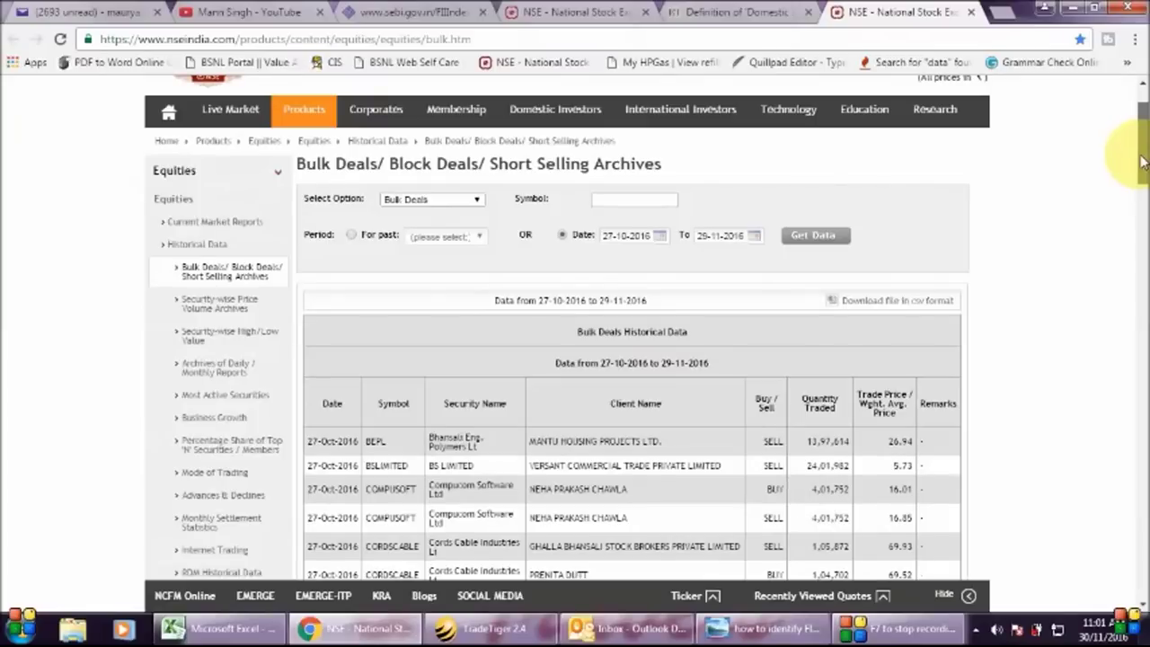
{"action": "mouse_move", "coordinate": [1143, 163]}
{"action": "left_mouse_down"}
{"action": "mouse_move", "coordinate": [1142, 228]}
{"action": "mouse_move", "coordinate": [1143, 177]}
{"action": "left_mouse_up"}
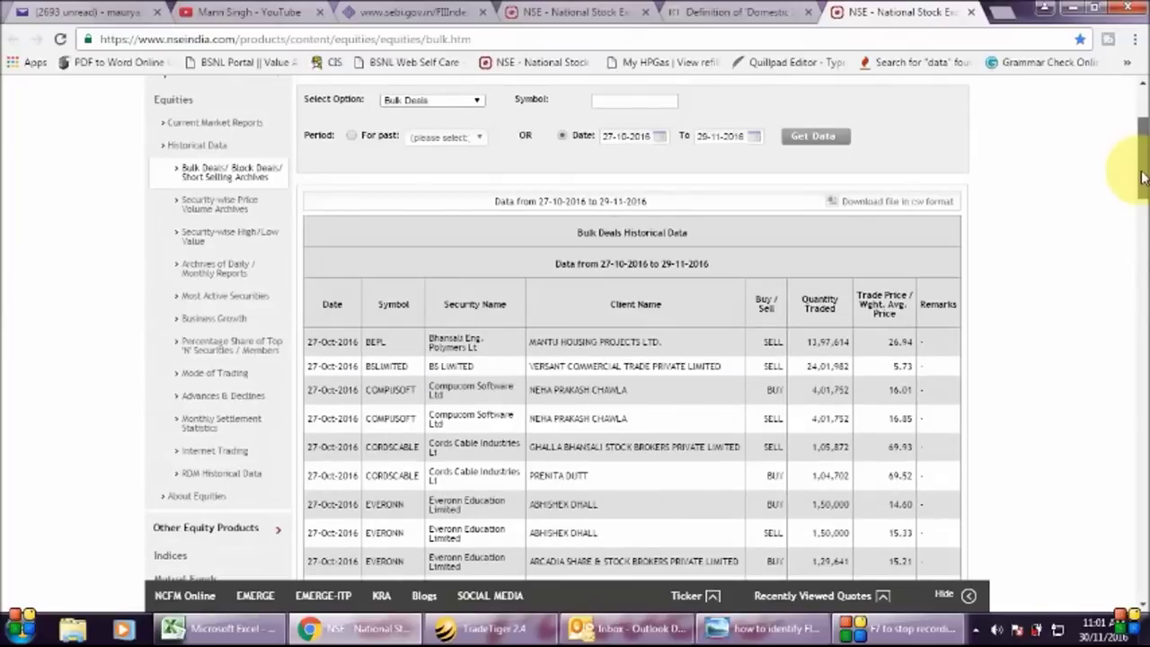
{"action": "left_click", "coordinate": [894, 208]}
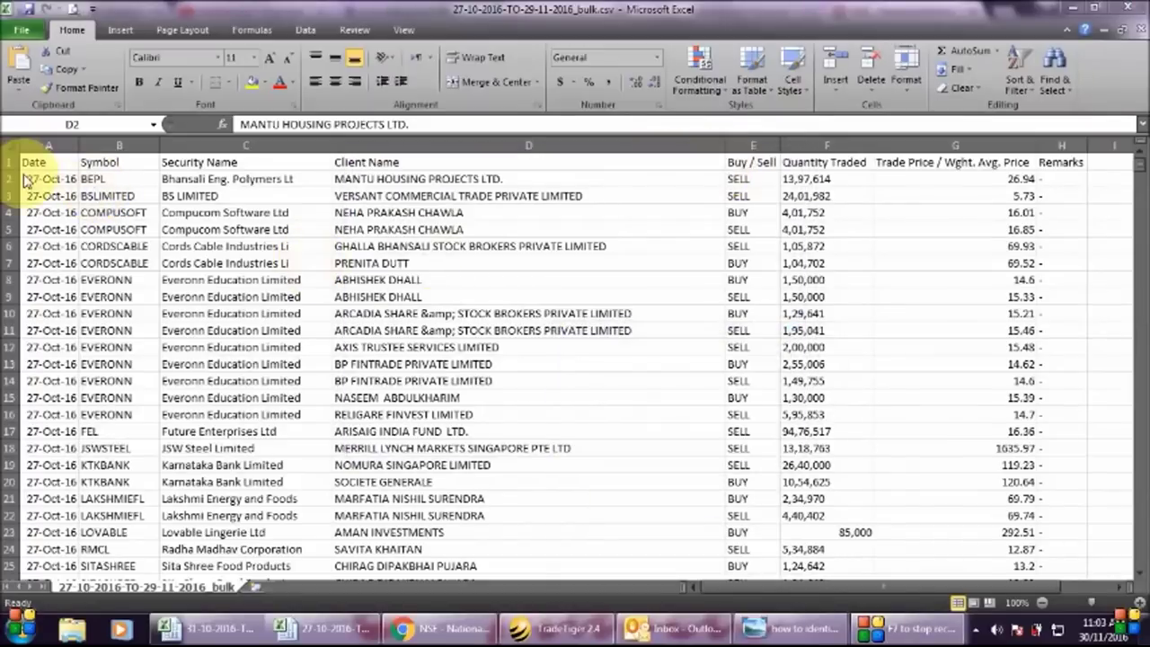
Step: Dismiss the IPO notice and examine the Date, Symbol, Security Name and Client Name columns of the downloaded bulk deals sheet
{"action": "left_click", "coordinate": [41, 165]}
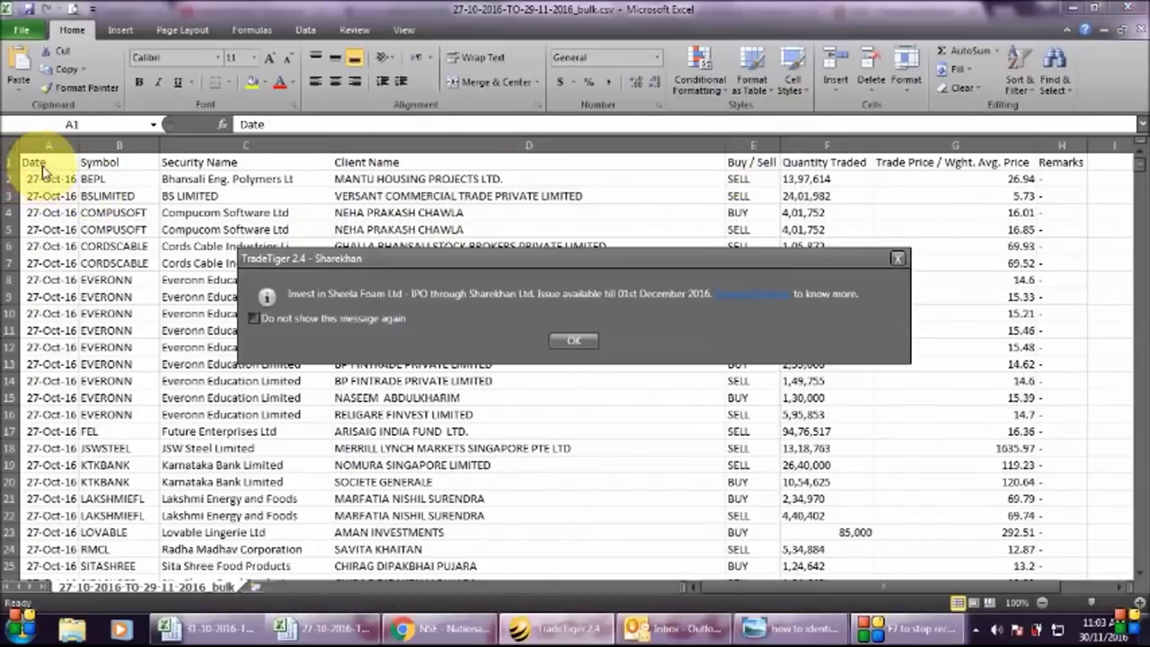
{"action": "left_click", "coordinate": [575, 340]}
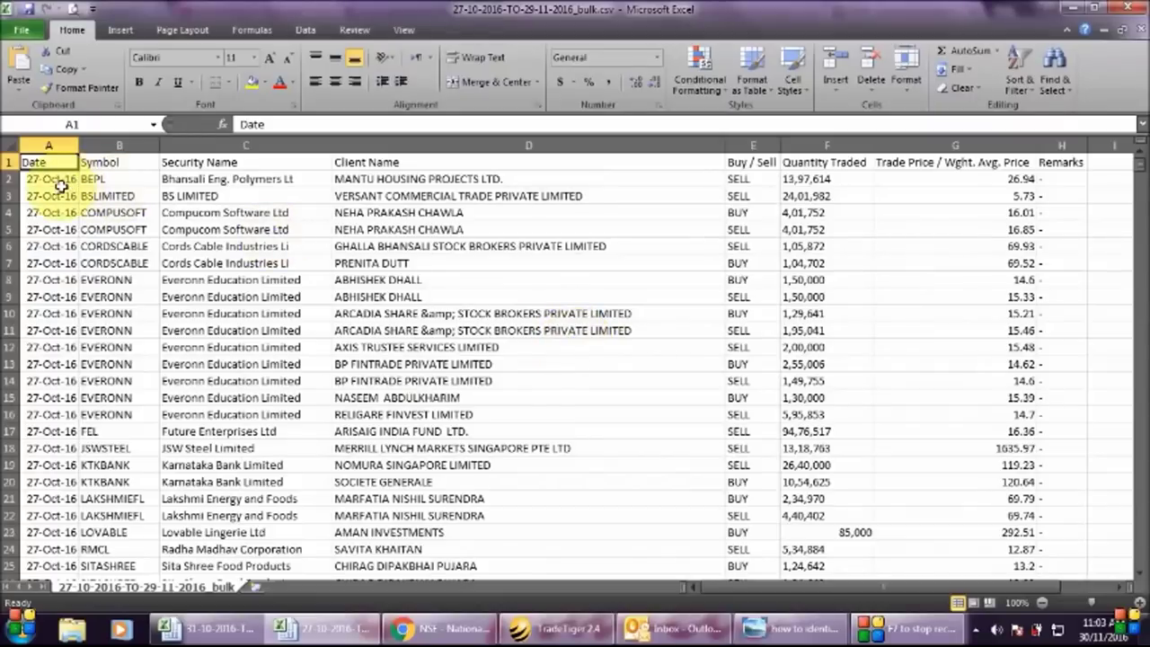
{"action": "left_click", "coordinate": [54, 183]}
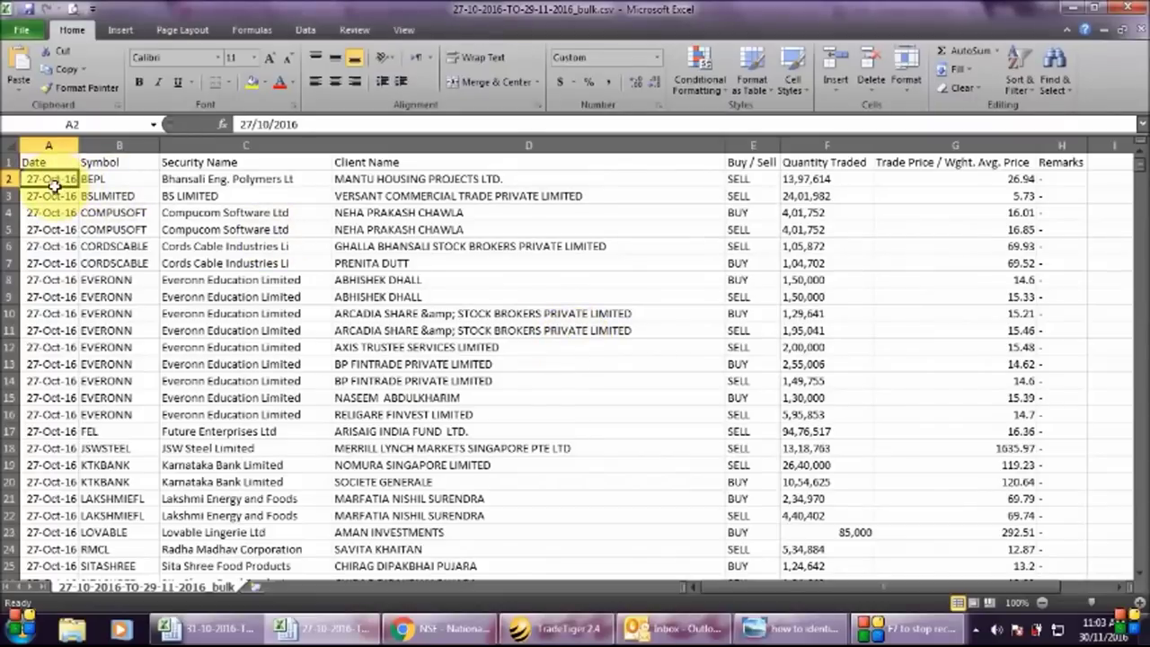
{"action": "key", "text": "Right"}
{"action": "key", "text": "Right"}
{"action": "key", "text": "Right"}
{"action": "key", "text": "Right"}
{"action": "key", "text": "Left"}
{"action": "key", "text": "Left"}
{"action": "key", "text": "Left"}
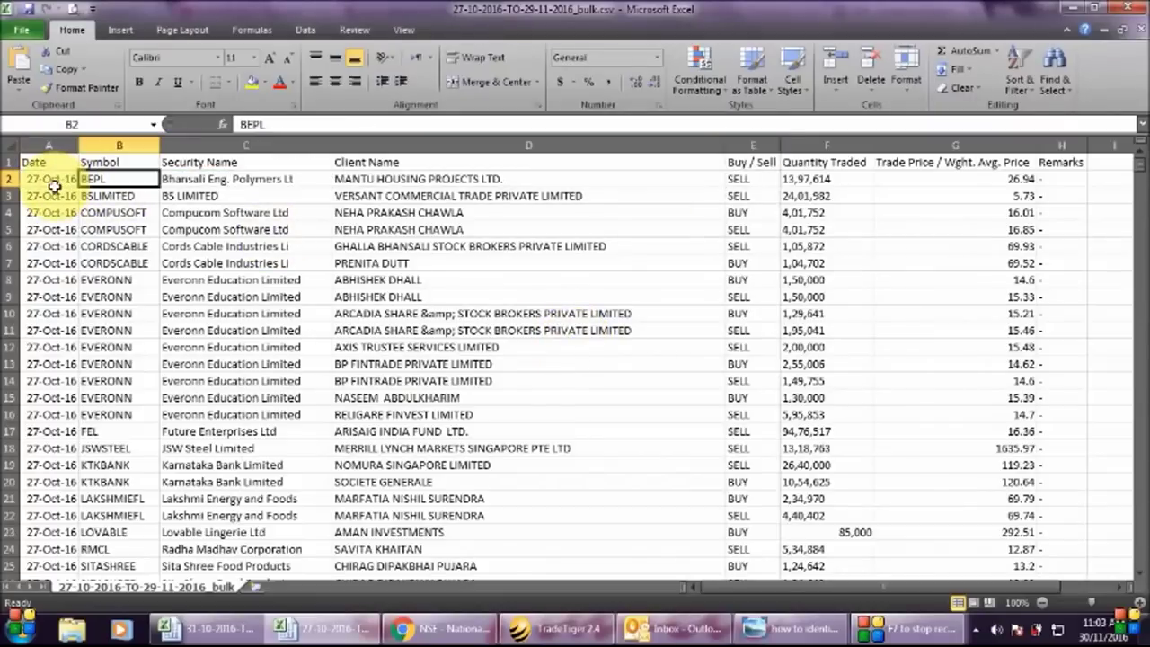
{"action": "key", "text": "Right"}
{"action": "key", "text": "Right"}
{"action": "key", "text": "Right"}
{"action": "key", "text": "Left"}
{"action": "key", "text": "Left"}
{"action": "key", "text": "Left"}
{"action": "key", "text": "Left"}
{"action": "key", "text": "Right"}
{"action": "key", "text": "Right"}
{"action": "key", "text": "Right"}
{"action": "key", "text": "Left"}
{"action": "key", "text": "Left"}
{"action": "key", "text": "Left"}
{"action": "key", "text": "Right"}
{"action": "key", "text": "Right"}
{"action": "key", "text": "Right"}
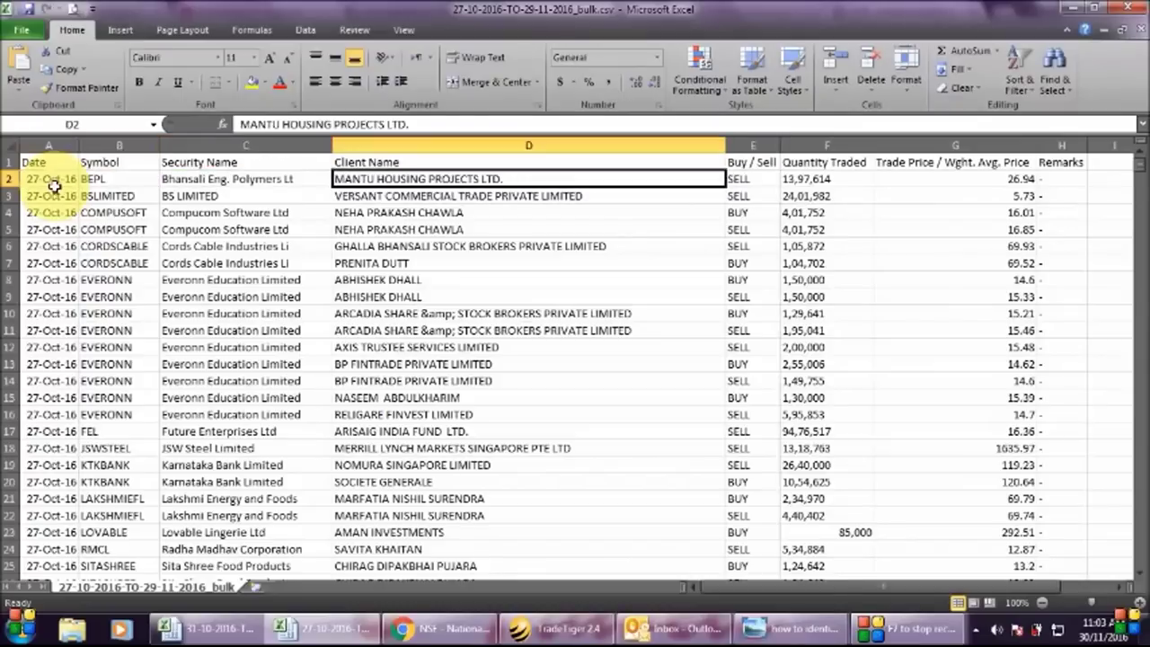
Step: Examine the client entries in the first rows of the Client Name column, D1 to D7
{"action": "key", "text": "Down"}
{"action": "key", "text": "Down"}
{"action": "key", "text": "Down"}
{"action": "key", "text": "Down"}
{"action": "key", "text": "Down"}
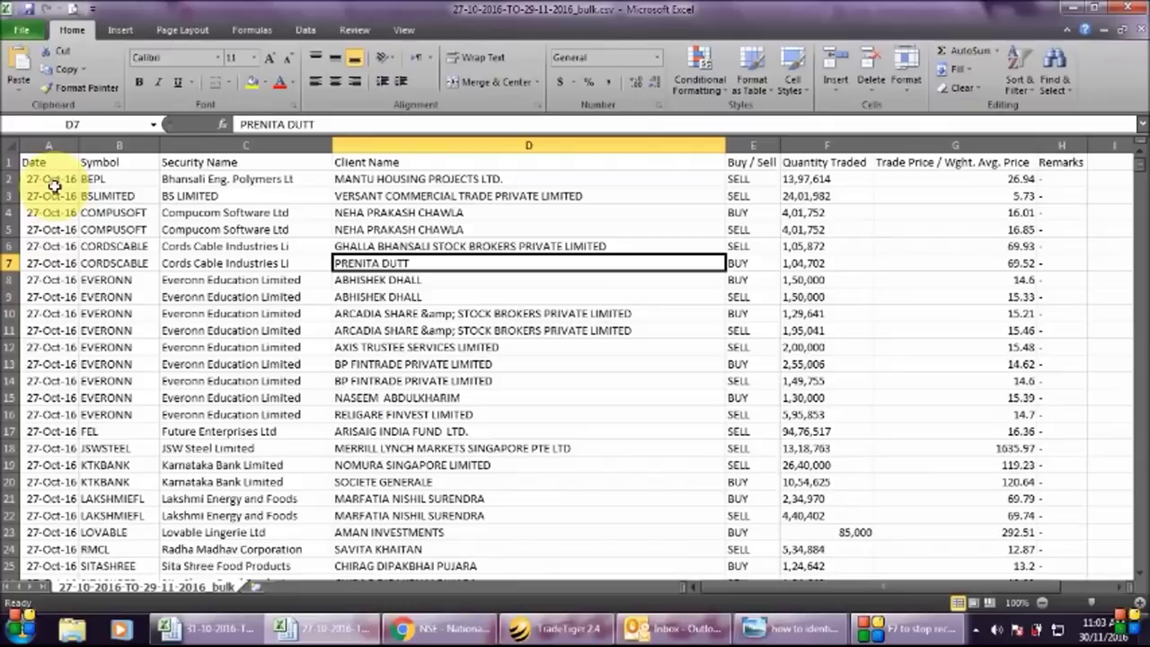
{"action": "key", "text": "Up"}
{"action": "key", "text": "Up"}
{"action": "key", "text": "Up"}
{"action": "key", "text": "Up"}
{"action": "key", "text": "Up"}
{"action": "key", "text": "Up"}
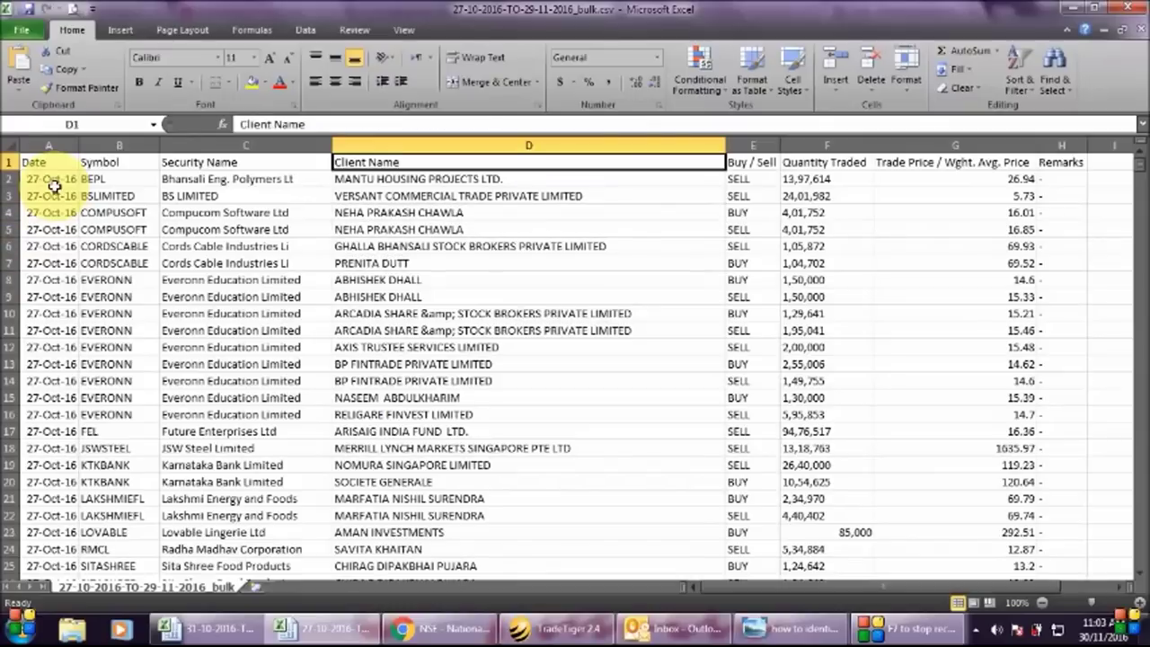
Step: Add filters to the header row of the bulk deals sheet
{"action": "left_click", "coordinate": [7, 161]}
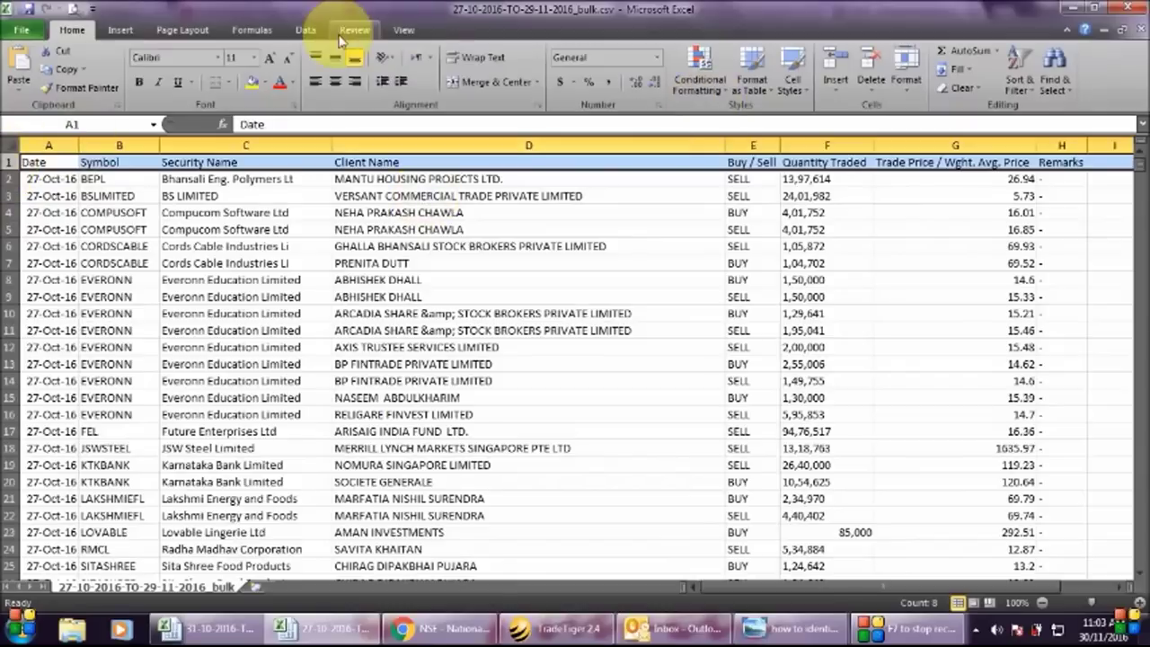
{"action": "left_click", "coordinate": [305, 29]}
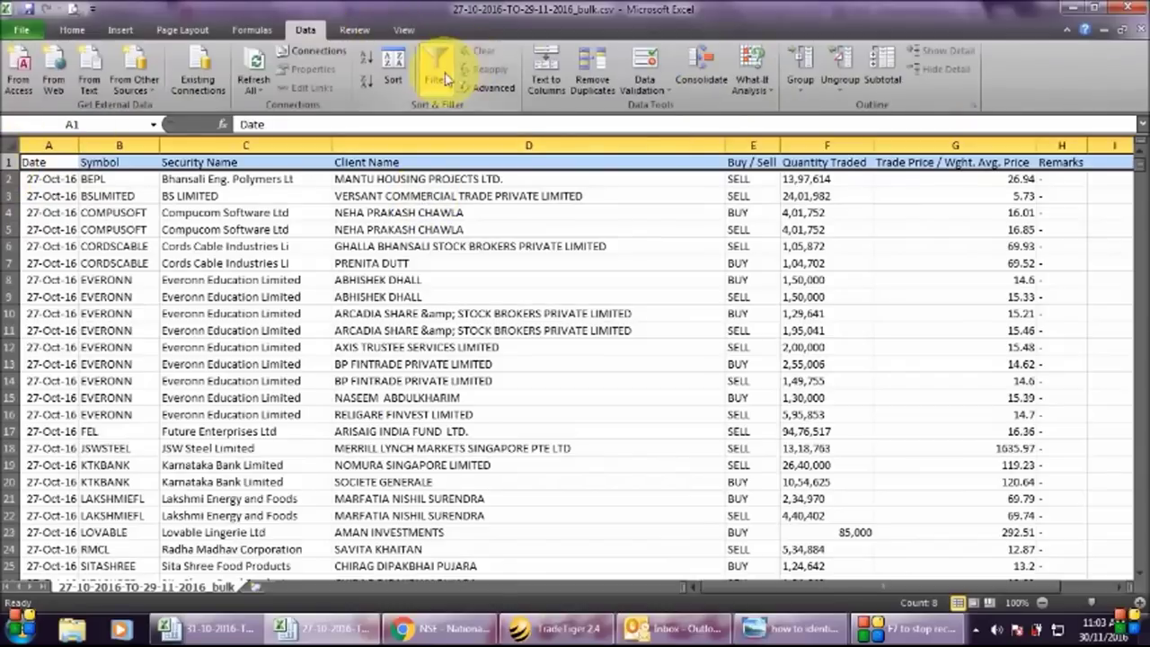
{"action": "left_click", "coordinate": [437, 71]}
{"action": "left_click", "coordinate": [503, 262]}
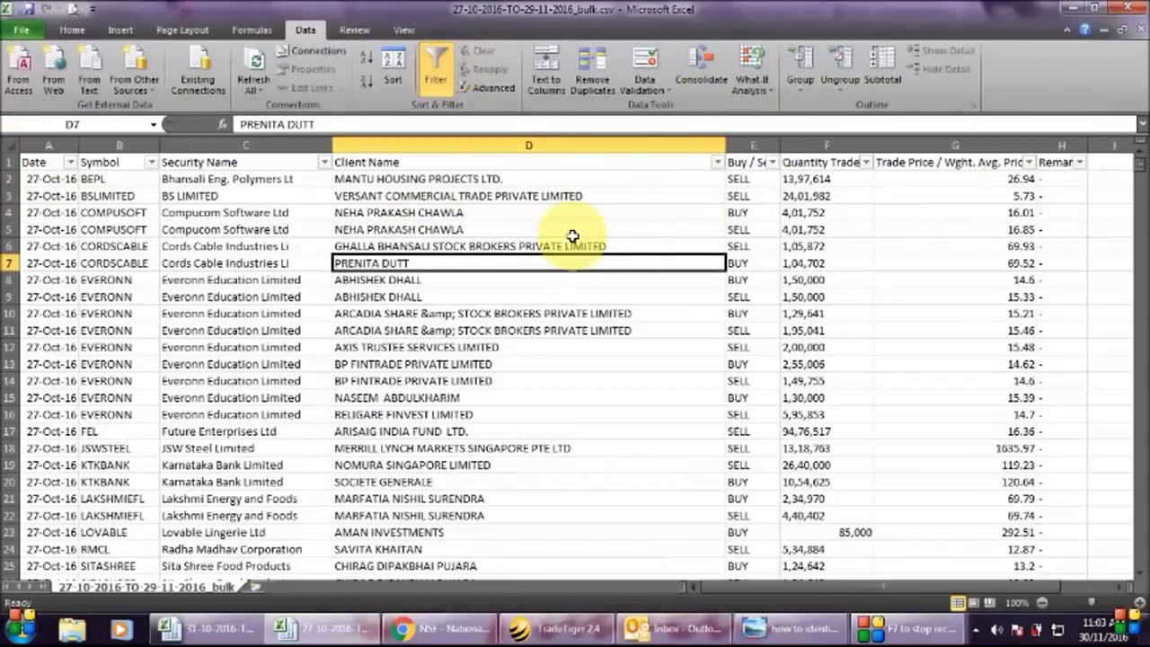
Step: View the featured stock market video on the YouTube channel page in Chrome and return to the bulk deals CSV in Excel
{"action": "left_click", "coordinate": [440, 628]}
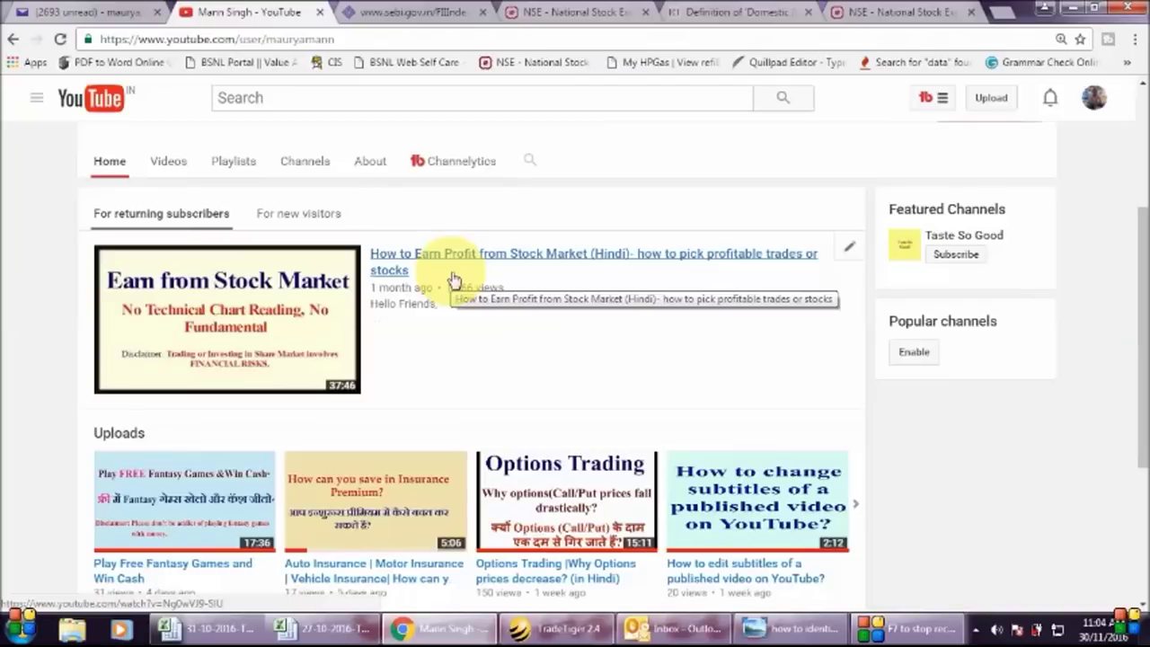
{"action": "left_click", "coordinate": [322, 628]}
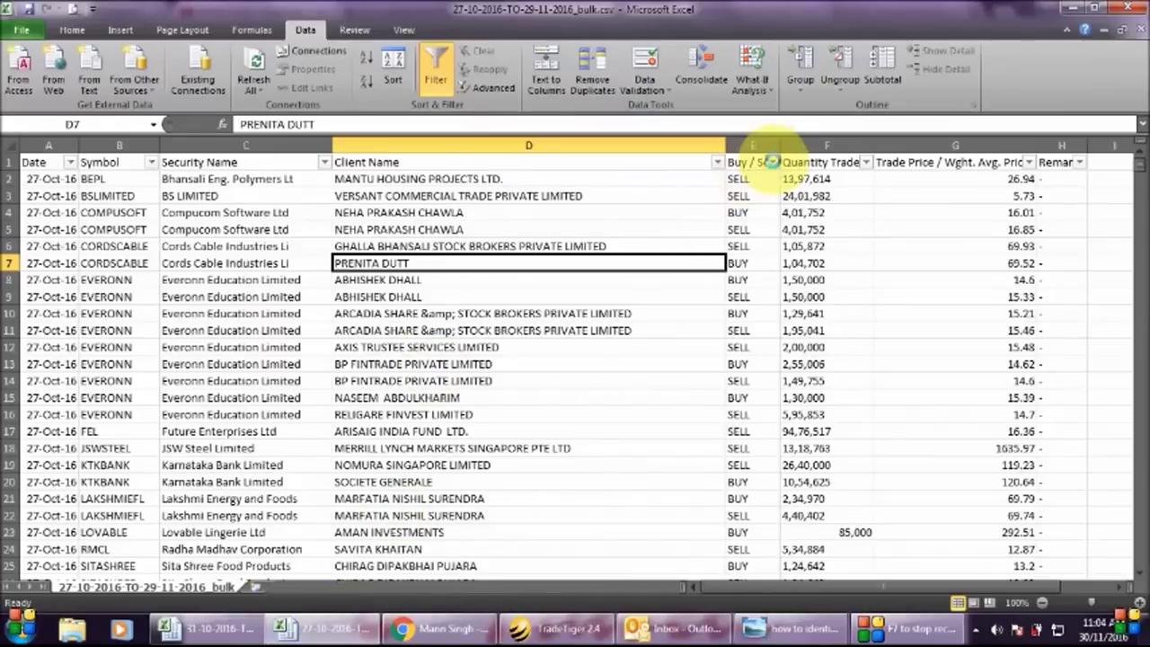
Step: Filter the Buy / Sell column to show only SELL records
{"action": "left_click", "coordinate": [771, 162]}
{"action": "left_click", "coordinate": [604, 316]}
{"action": "left_click", "coordinate": [608, 343]}
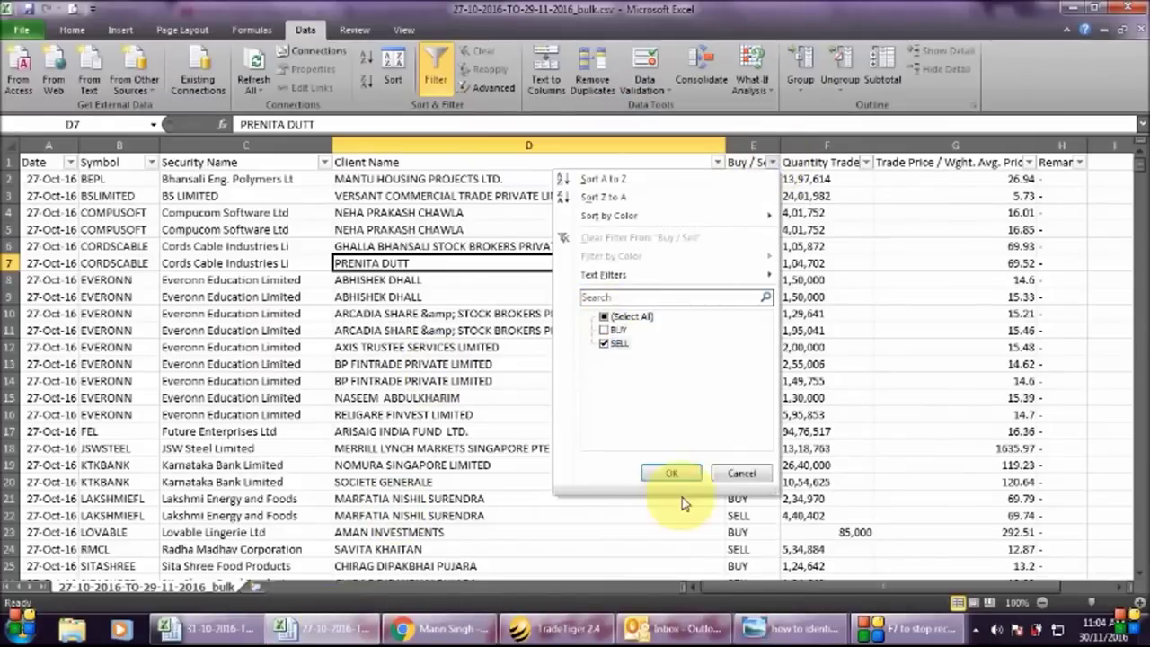
{"action": "left_click", "coordinate": [669, 471]}
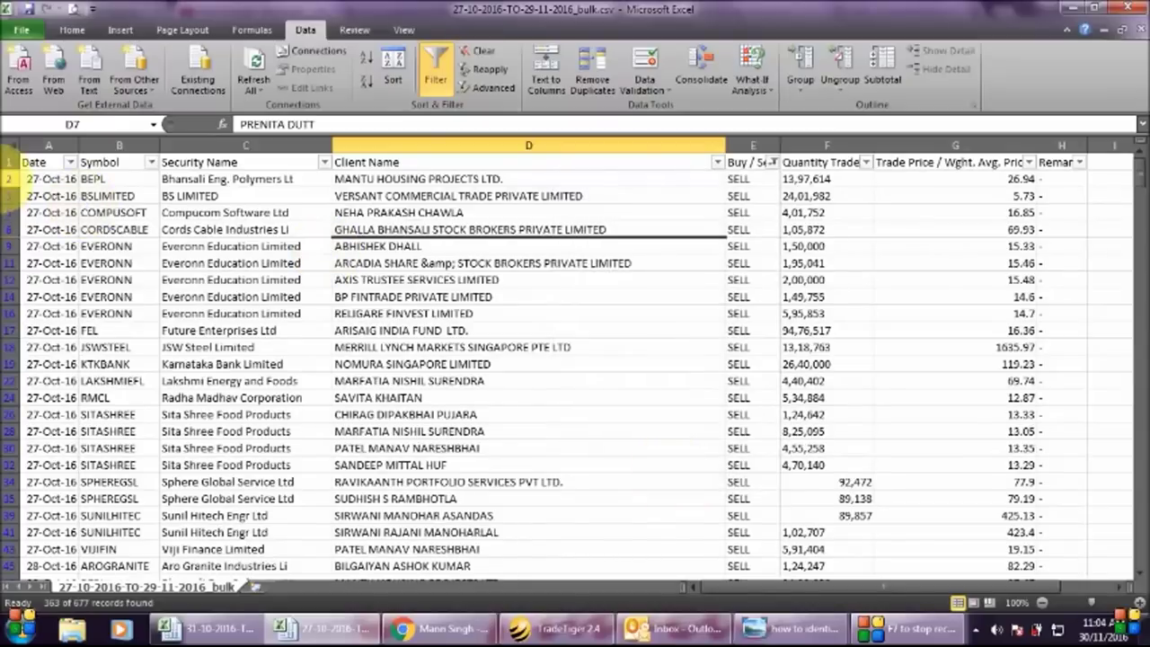
Step: Clear the contents of all filtered SELL rows from row 2 downwards
{"action": "left_click", "coordinate": [7, 179]}
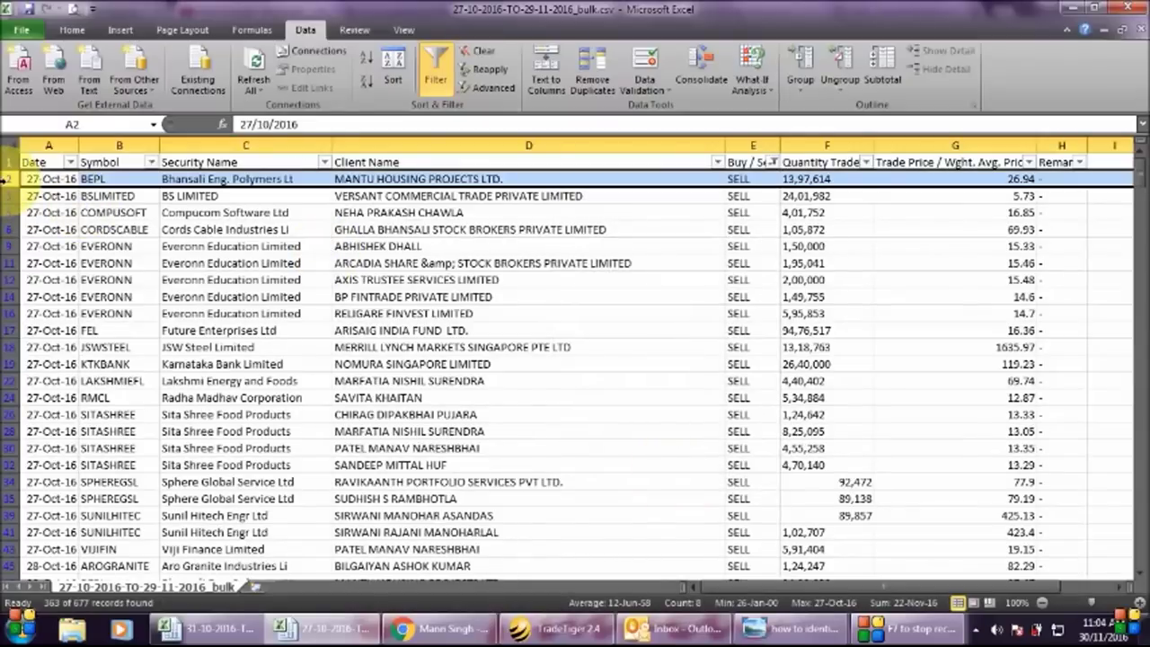
{"action": "key", "text": "ctrl+shift+Down"}
{"action": "key", "text": "Delete"}
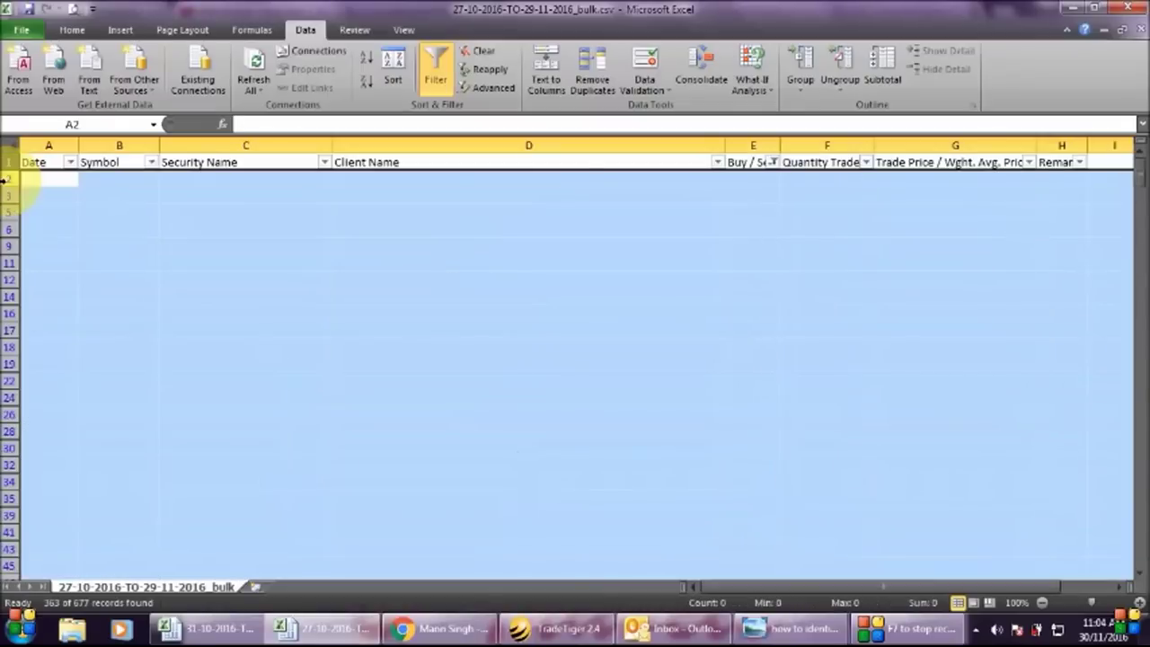
{"action": "left_click", "coordinate": [198, 208]}
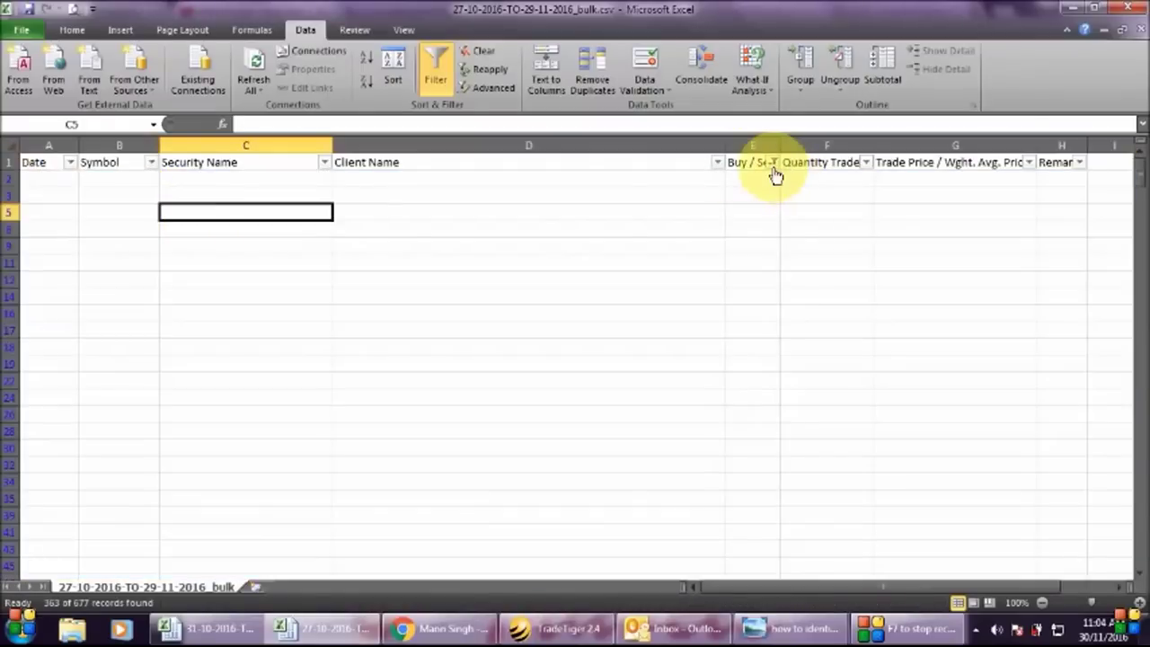
Step: Change the Buy / Sell filter to show only BUY records
{"action": "left_click", "coordinate": [772, 162]}
{"action": "left_click", "coordinate": [604, 329]}
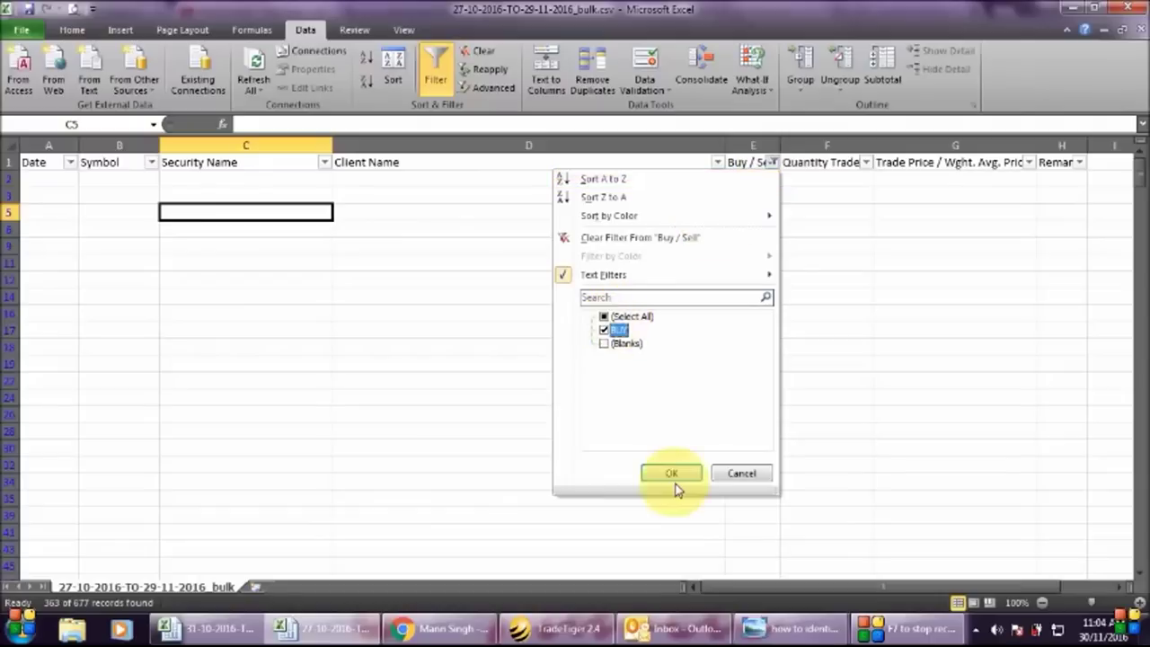
{"action": "left_click", "coordinate": [670, 473]}
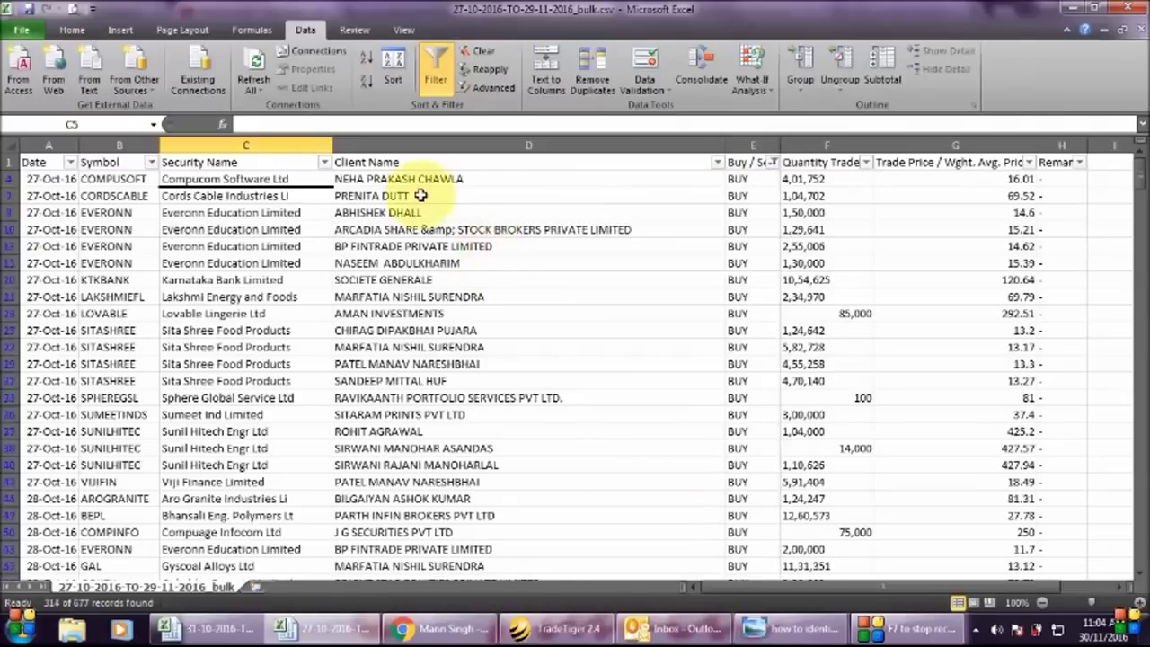
Step: Delete the filtered BUY rows from row 4 through row 44 of the bulk deals sheet
{"action": "left_click", "coordinate": [418, 180]}
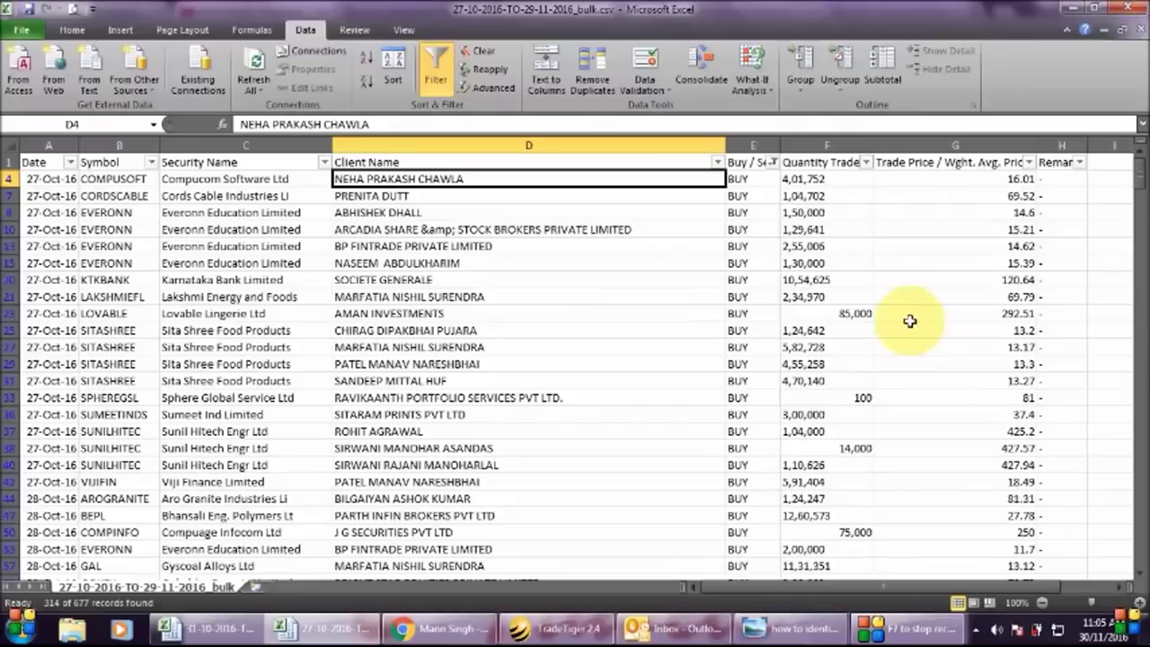
{"action": "key", "text": "Down"}
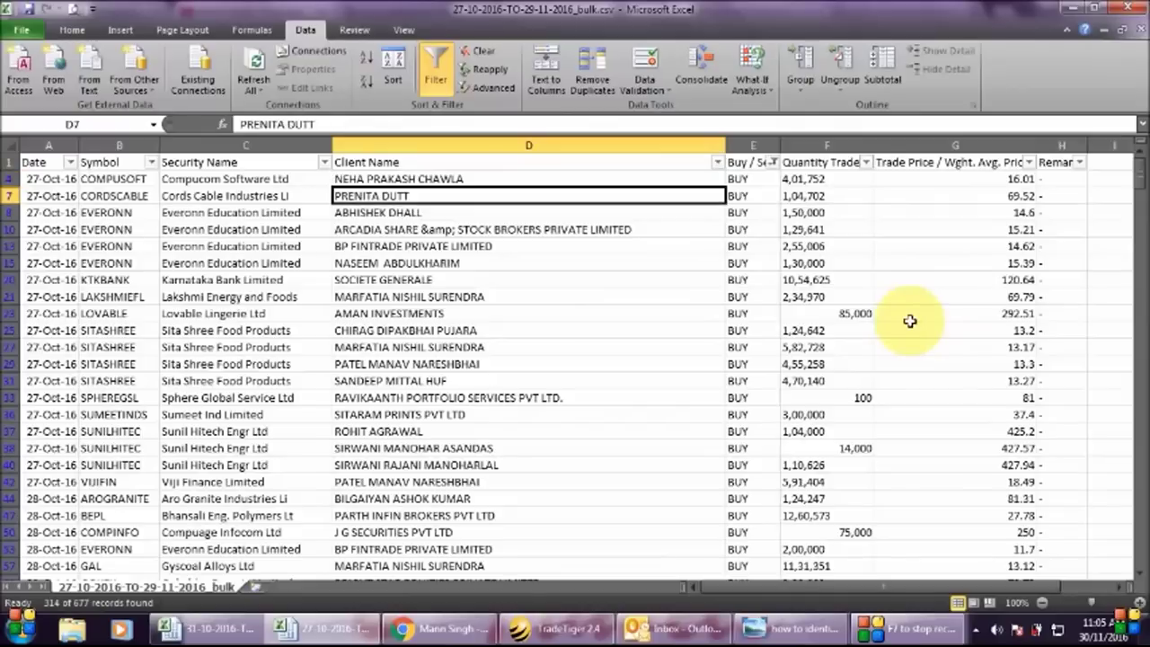
{"action": "key", "text": "Down"}
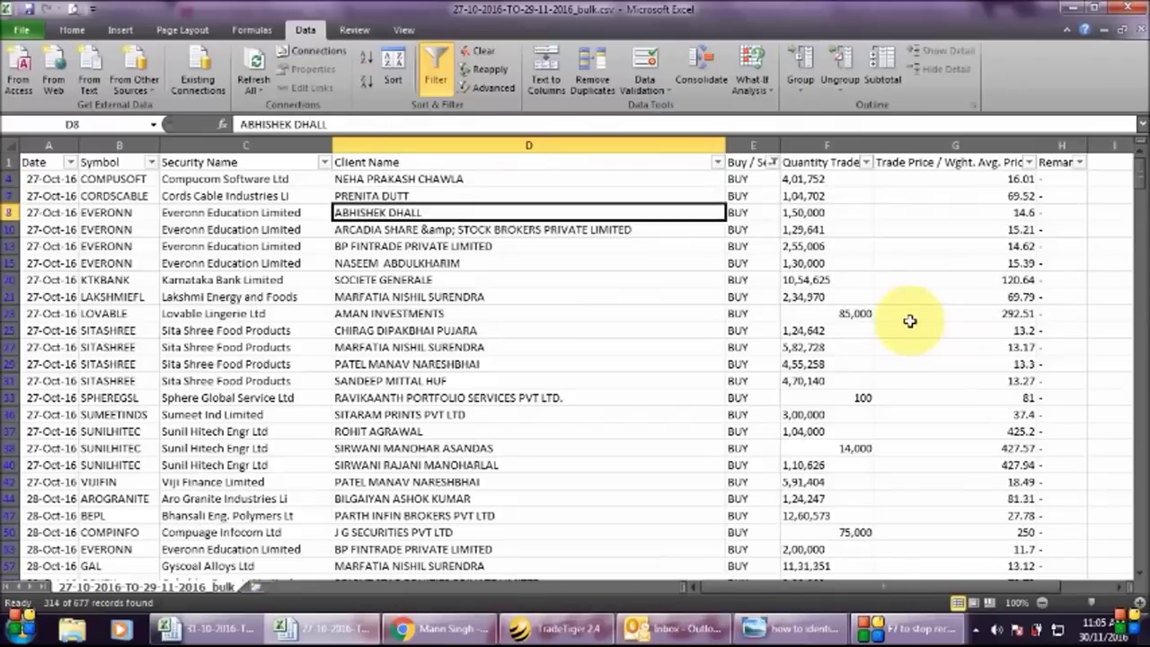
{"action": "key", "text": "Up"}
{"action": "key", "text": "Up"}
{"action": "key", "text": "shift+space"}
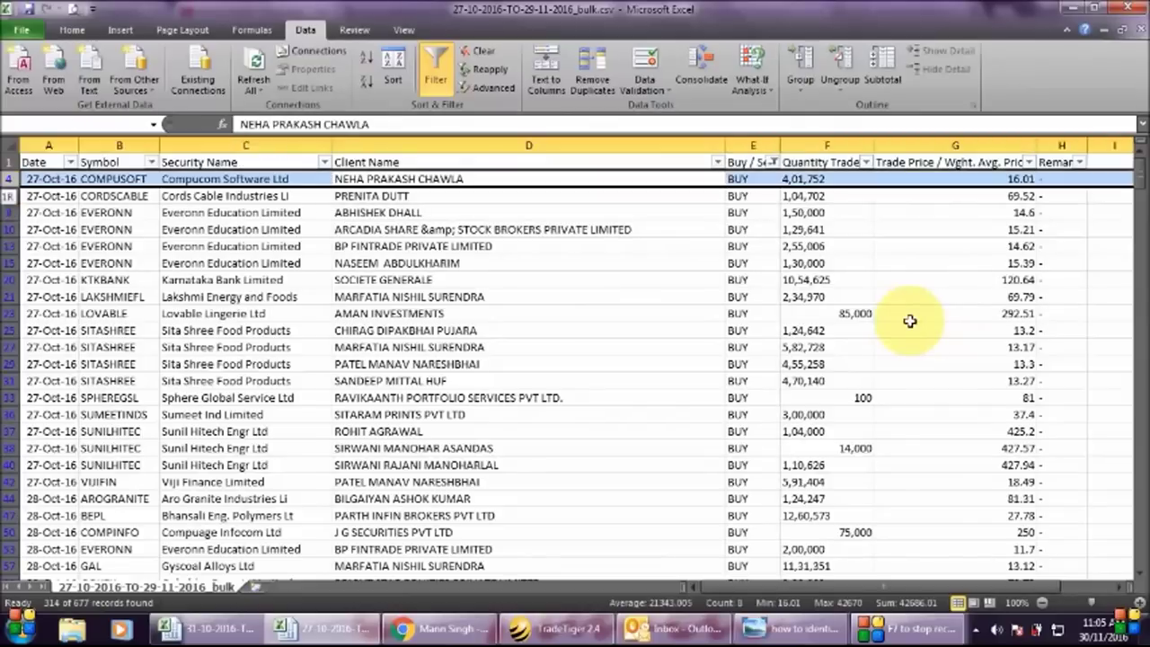
{"action": "key", "text": "shift+Down"}
{"action": "key", "text": "shift+Down"}
{"action": "key", "text": "shift+Down"}
{"action": "key", "text": "shift+Down"}
{"action": "key", "text": "shift+Down"}
{"action": "key", "text": "shift+Down"}
{"action": "key", "text": "shift+Down"}
{"action": "key", "text": "shift+Down"}
{"action": "key", "text": "shift+Down"}
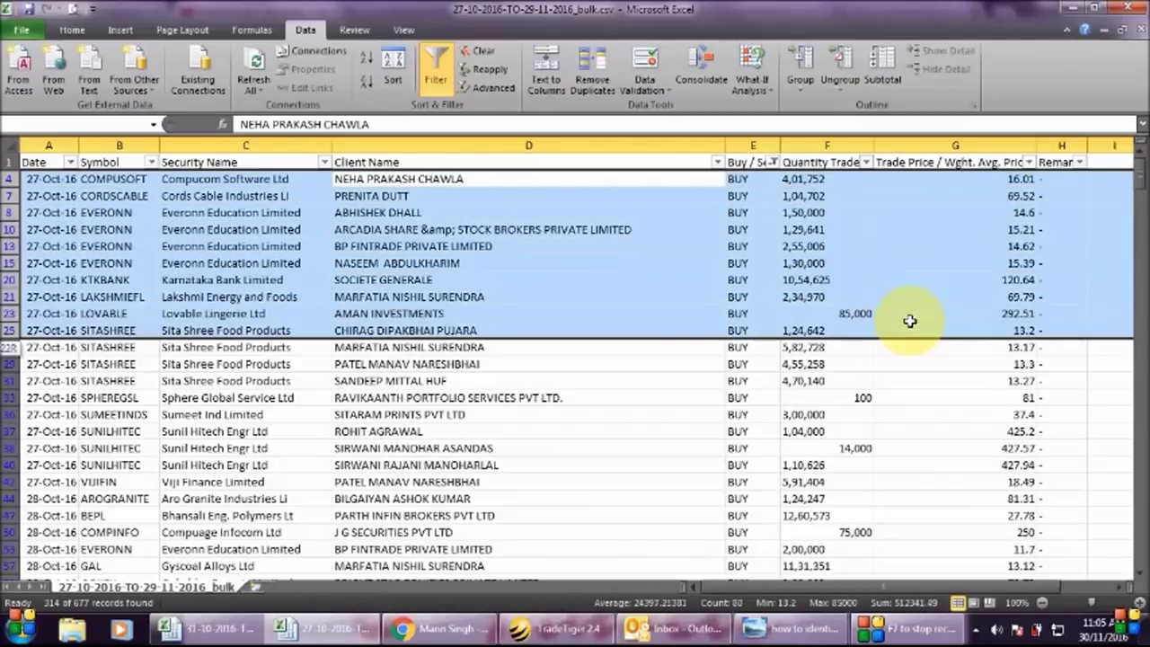
{"action": "key", "text": "shift+Down"}
{"action": "key", "text": "shift+Down"}
{"action": "key", "text": "shift+Down"}
{"action": "key", "text": "shift+Down"}
{"action": "key", "text": "shift+Down"}
{"action": "key", "text": "shift+Down"}
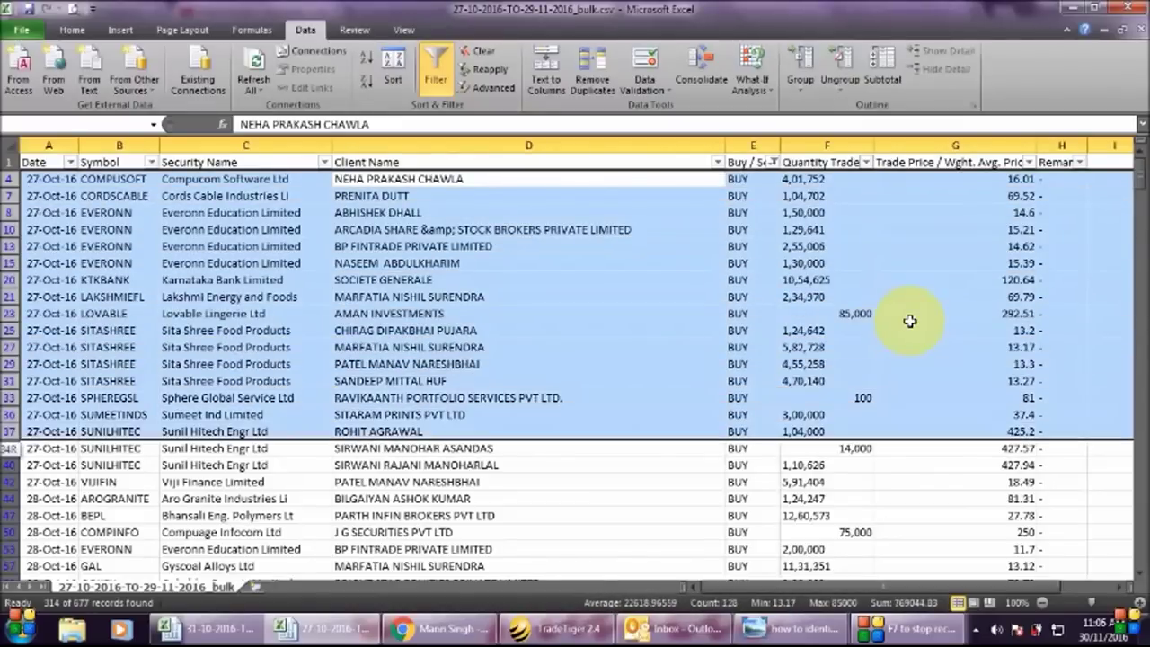
{"action": "key", "text": "shift+Down"}
{"action": "key", "text": "shift+Down"}
{"action": "key", "text": "shift+Down"}
{"action": "key", "text": "shift+Down"}
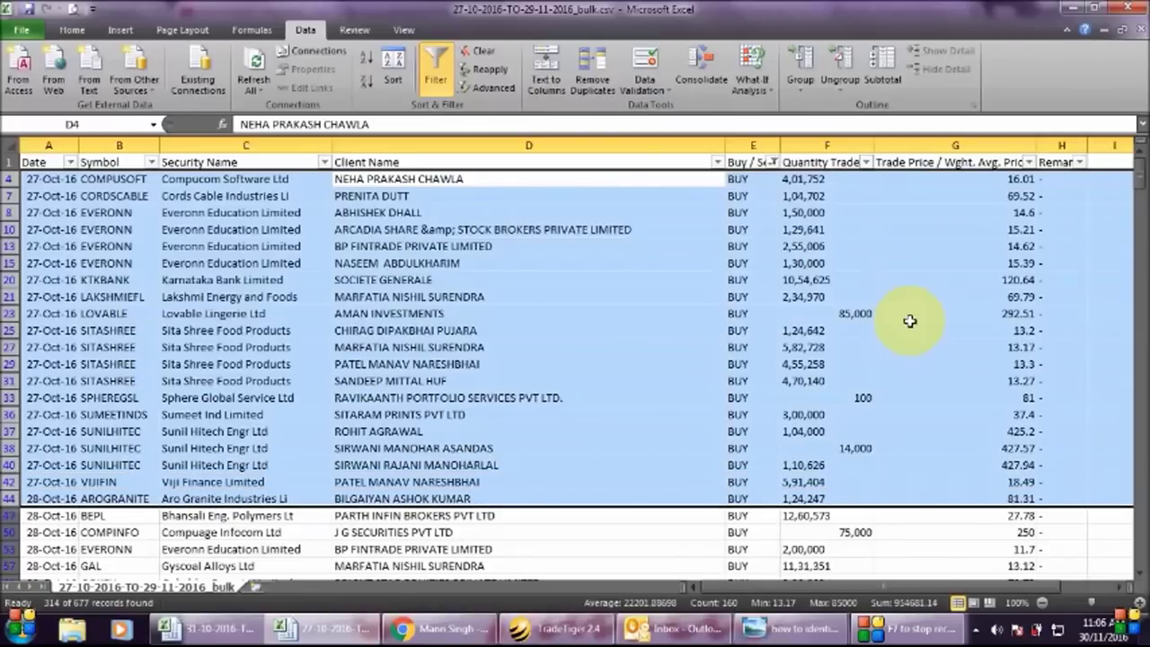
{"action": "key", "text": "ctrl+minus"}
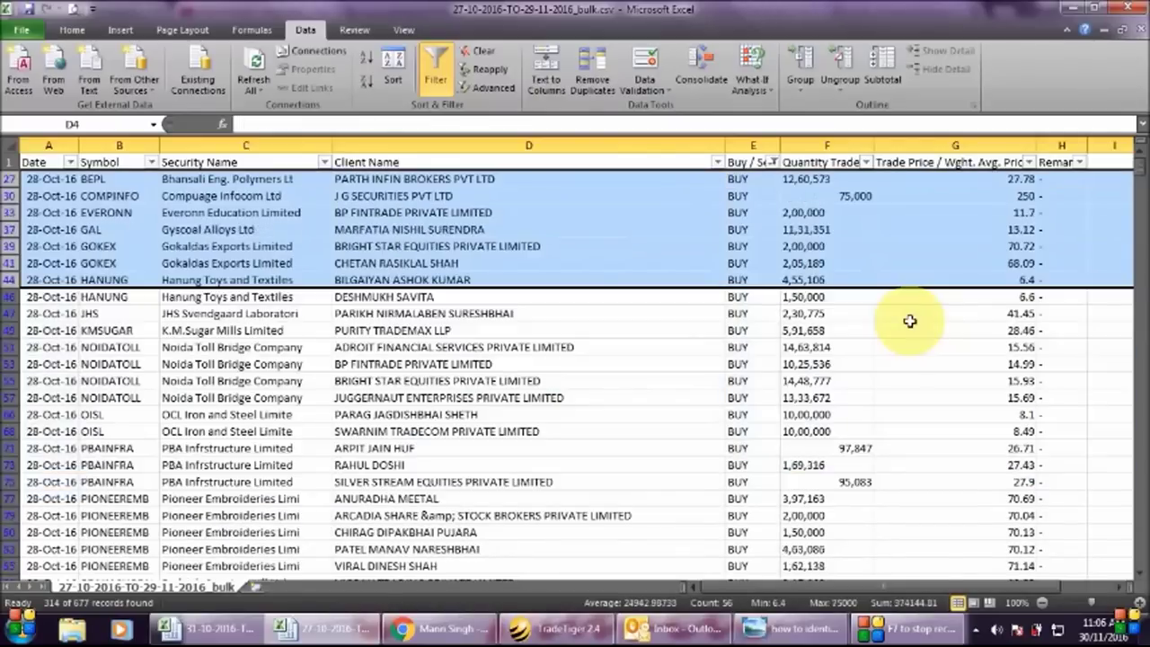
Step: Select the Client Name cells of the filtered BUY records from row 27 through row 92
{"action": "key", "text": "Down"}
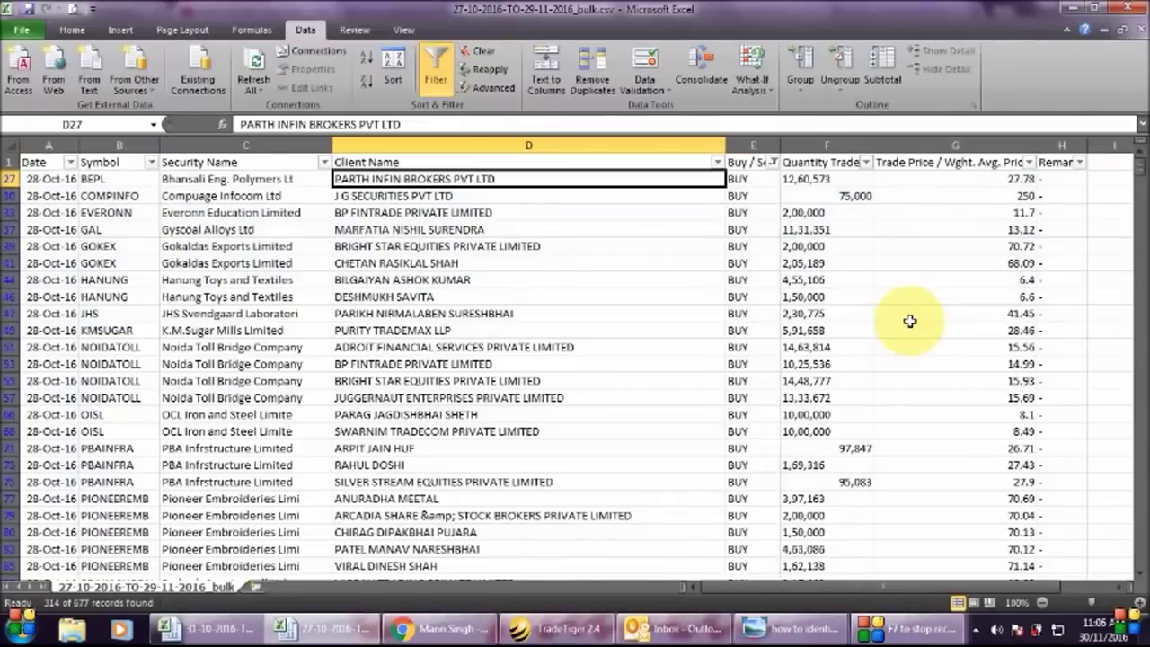
{"action": "key", "text": "Down"}
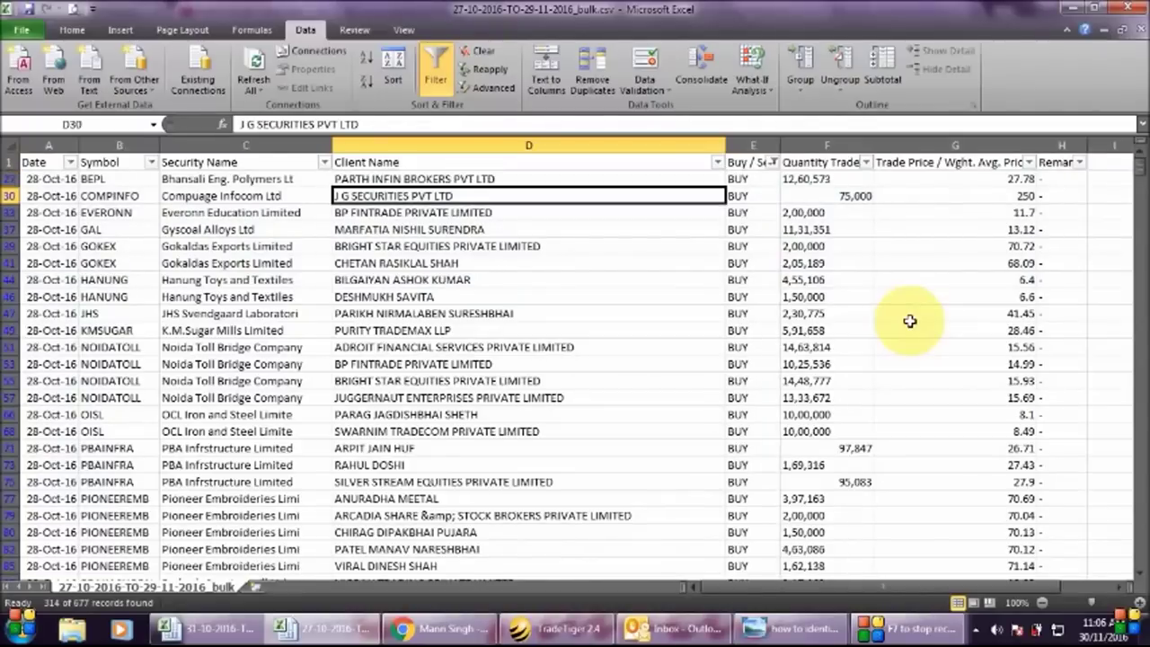
{"action": "key", "text": "Up"}
{"action": "key", "text": "shift+Down"}
{"action": "key", "text": "shift+Down"}
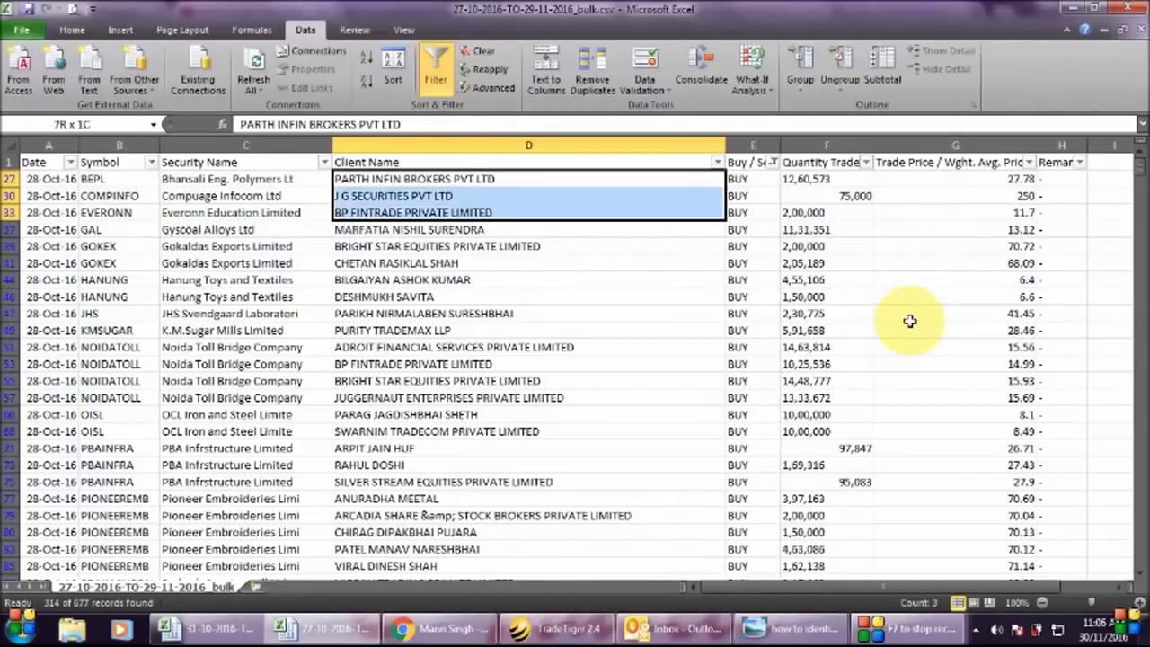
{"action": "key", "text": "shift+Down"}
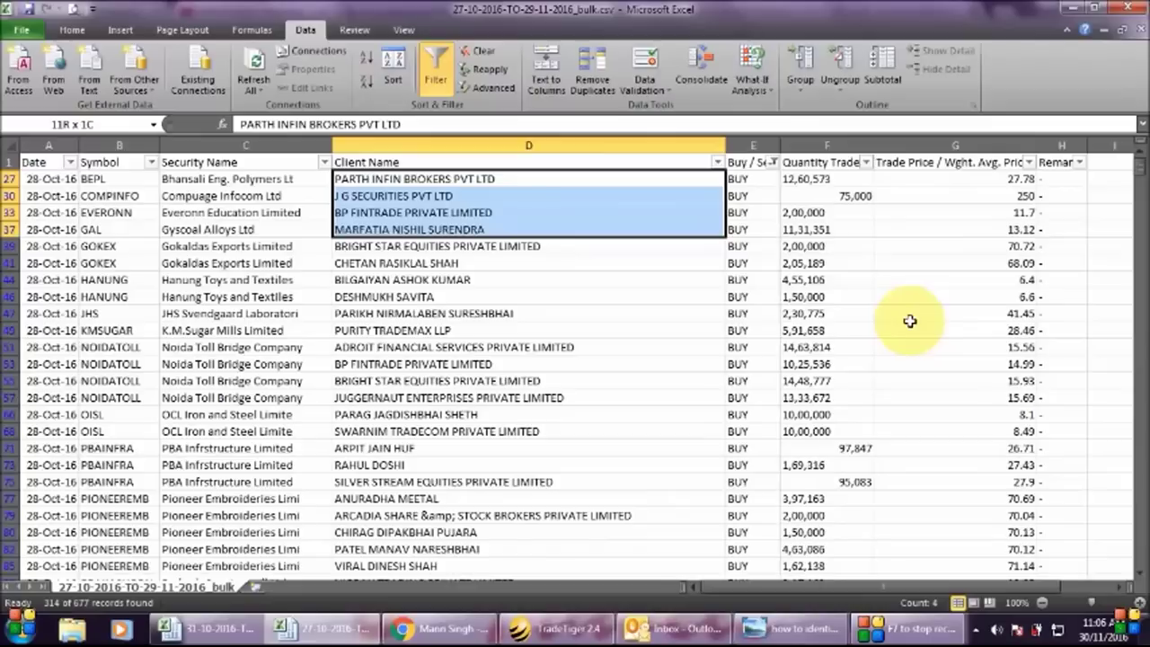
{"action": "key", "text": "shift+Down"}
{"action": "key", "text": "shift+Down"}
{"action": "key", "text": "shift+Down"}
{"action": "key", "text": "shift+Down"}
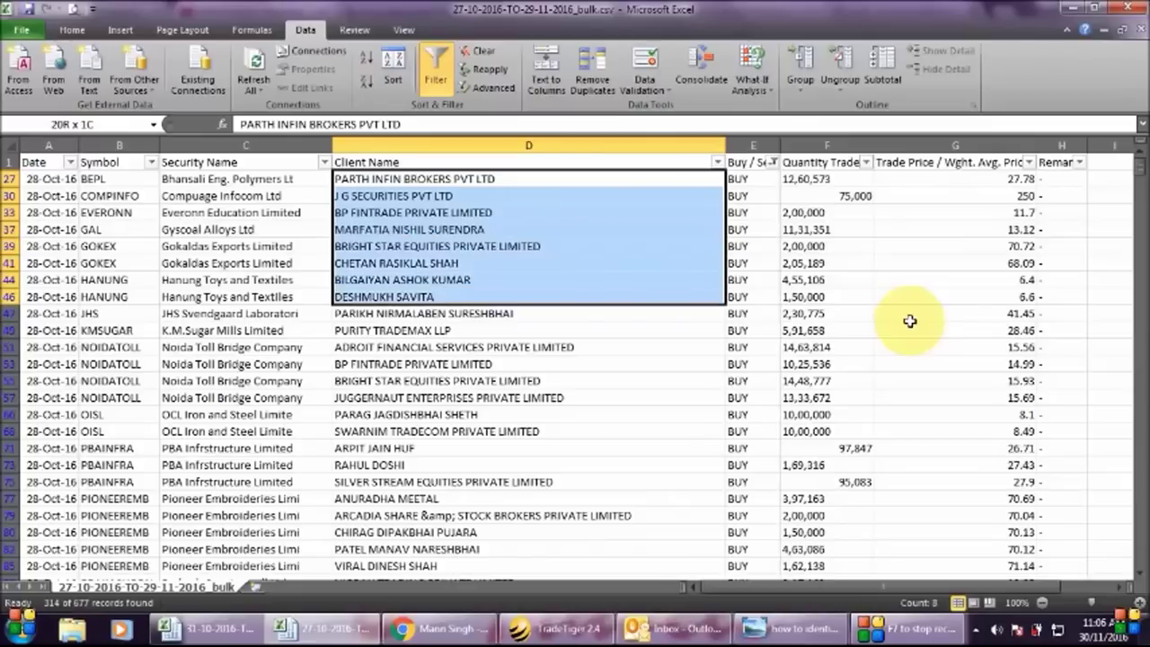
{"action": "key", "text": "shift+Down"}
{"action": "key", "text": "shift+Down"}
{"action": "key", "text": "shift+Down"}
{"action": "key", "text": "shift+Down"}
{"action": "key", "text": "shift+Down"}
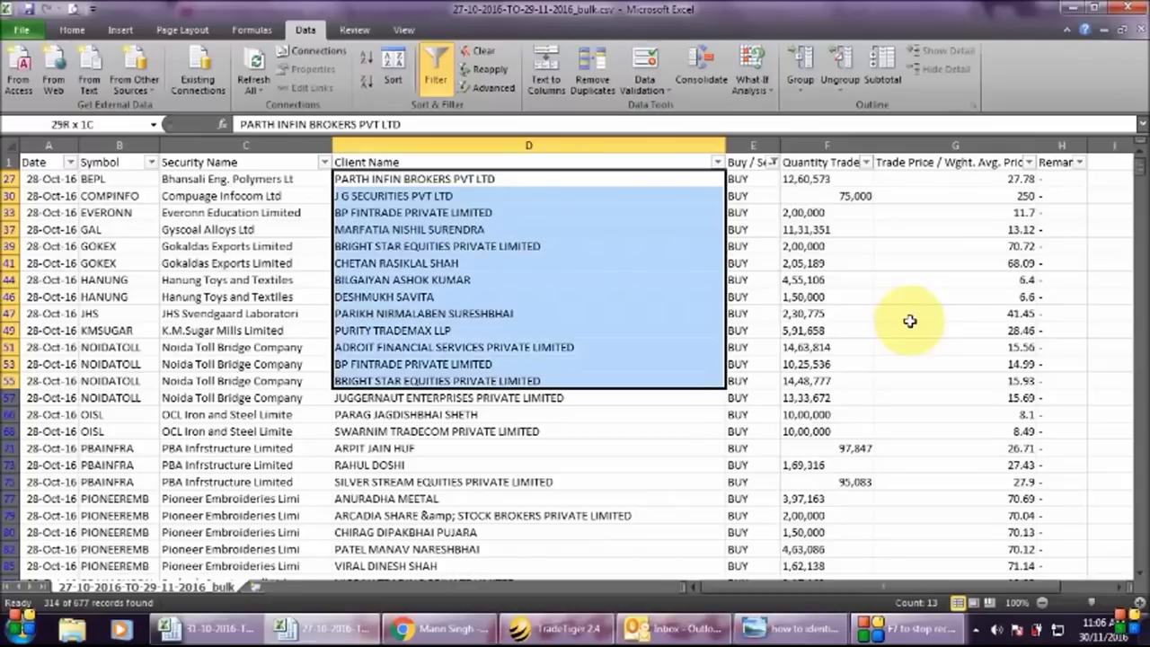
{"action": "key", "text": "shift+Down"}
{"action": "key", "text": "shift+Down"}
{"action": "key", "text": "shift+Down"}
{"action": "key", "text": "shift+Down"}
{"action": "key", "text": "shift+Down"}
{"action": "key", "text": "shift+Down"}
{"action": "key", "text": "shift+Down"}
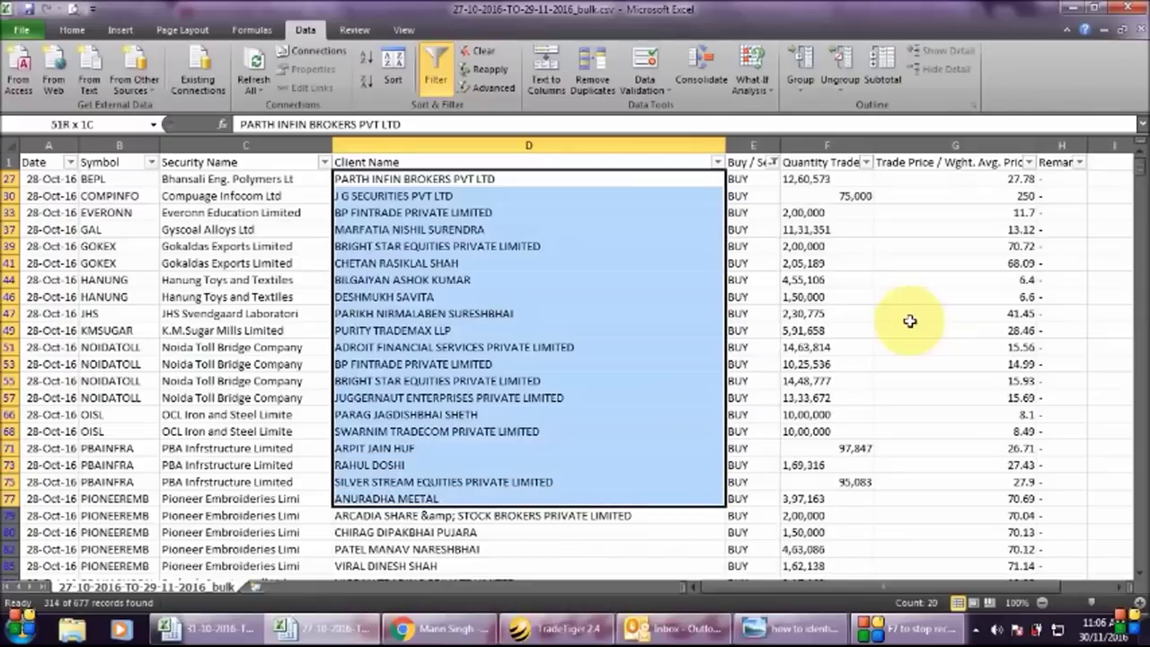
{"action": "key", "text": "shift+Down"}
{"action": "key", "text": "shift+Down"}
{"action": "key", "text": "shift+Down"}
{"action": "key", "text": "shift+Down"}
{"action": "key", "text": "shift+Down"}
{"action": "key", "text": "shift+Down"}
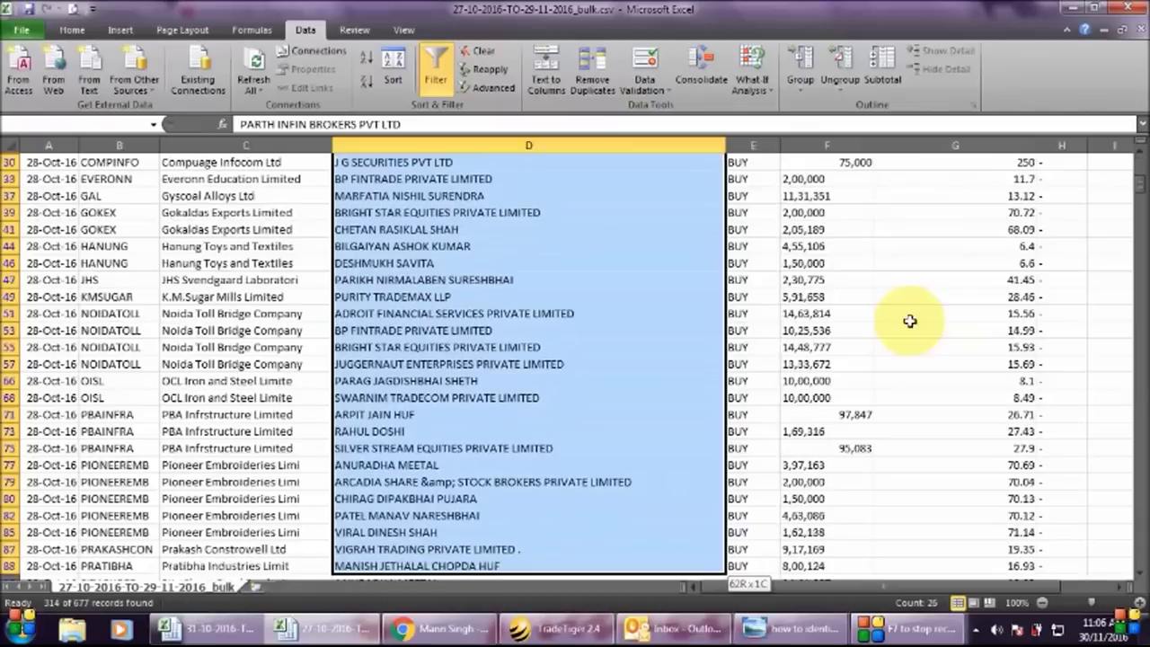
{"action": "key", "text": "shift+Down"}
{"action": "key", "text": "shift+Down"}
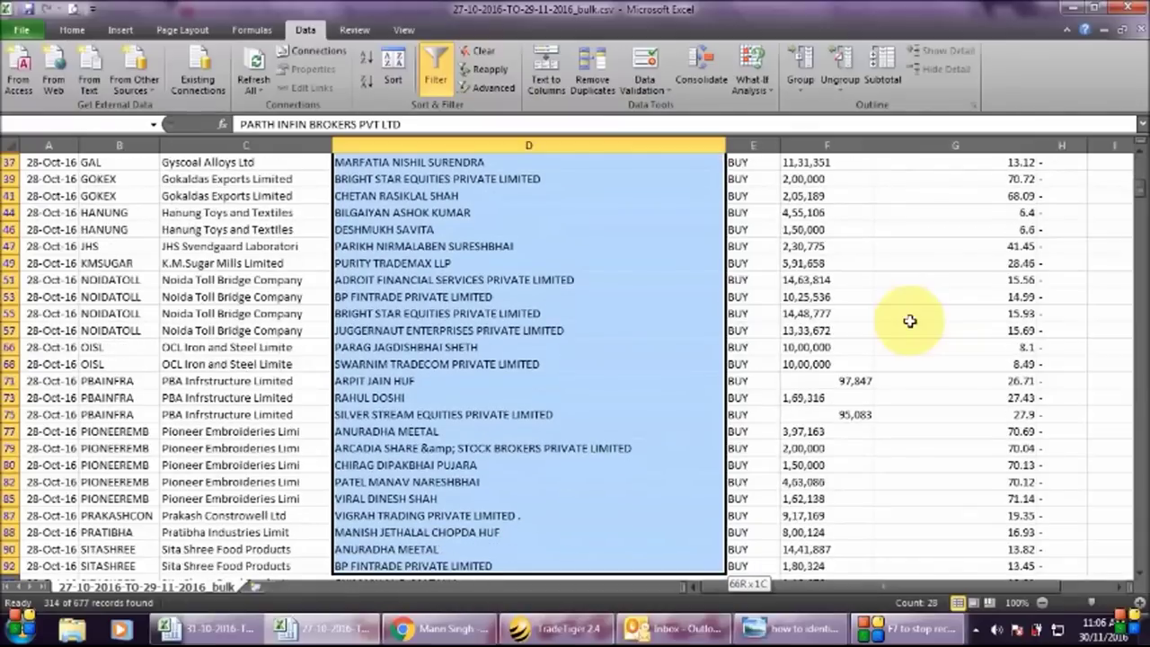
Step: Delete the filtered BUY rows from row 73 through row 111
{"action": "key", "text": "shift+Down"}
{"action": "key", "text": "shift+Down"}
{"action": "key", "text": "shift+Down"}
{"action": "key", "text": "shift+Down"}
{"action": "key", "text": "shift+Down"}
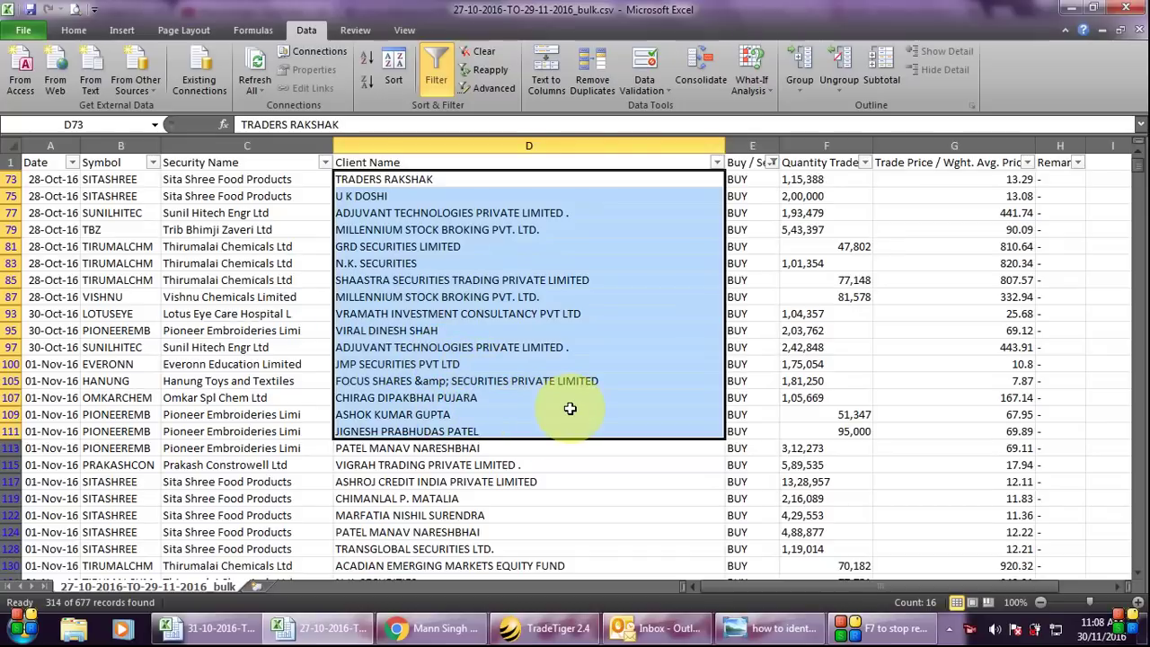
{"action": "key", "text": "shift+space"}
{"action": "key", "text": "ctrl+minus"}
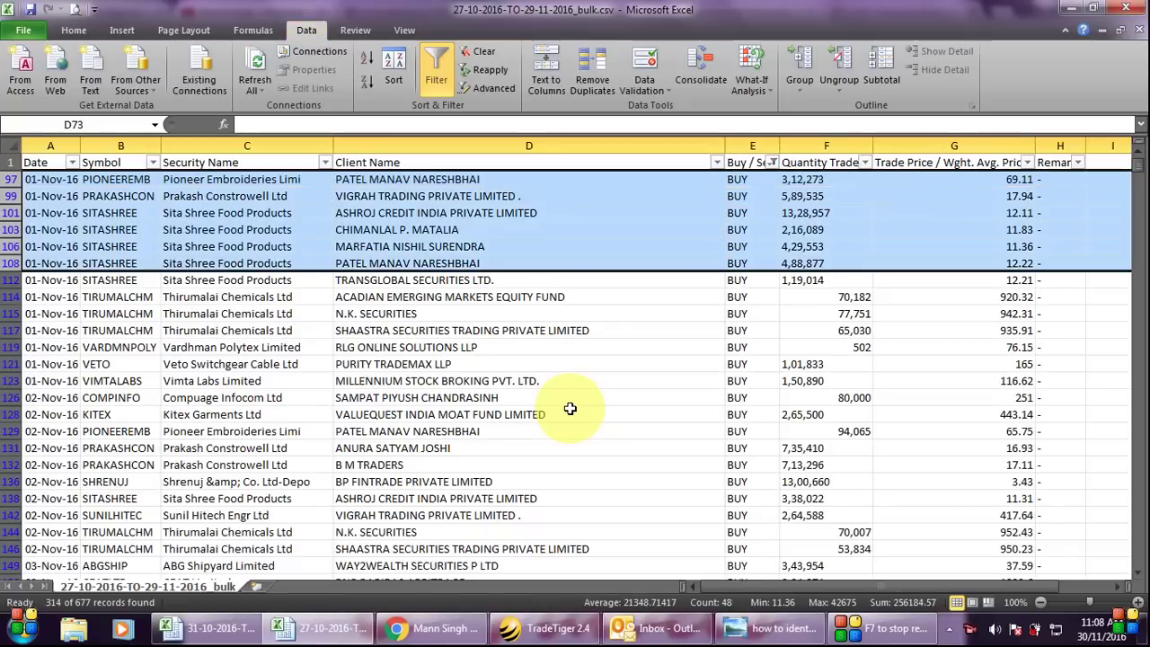
Step: Review the client names of the BUY records from row 97 to row 156 for institutional buyers
{"action": "key", "text": "Down"}
{"action": "key", "text": "Down"}
{"action": "key", "text": "Down"}
{"action": "key", "text": "Down"}
{"action": "key", "text": "Down"}
{"action": "key", "text": "Down"}
{"action": "key", "text": "Down"}
{"action": "key", "text": "Down"}
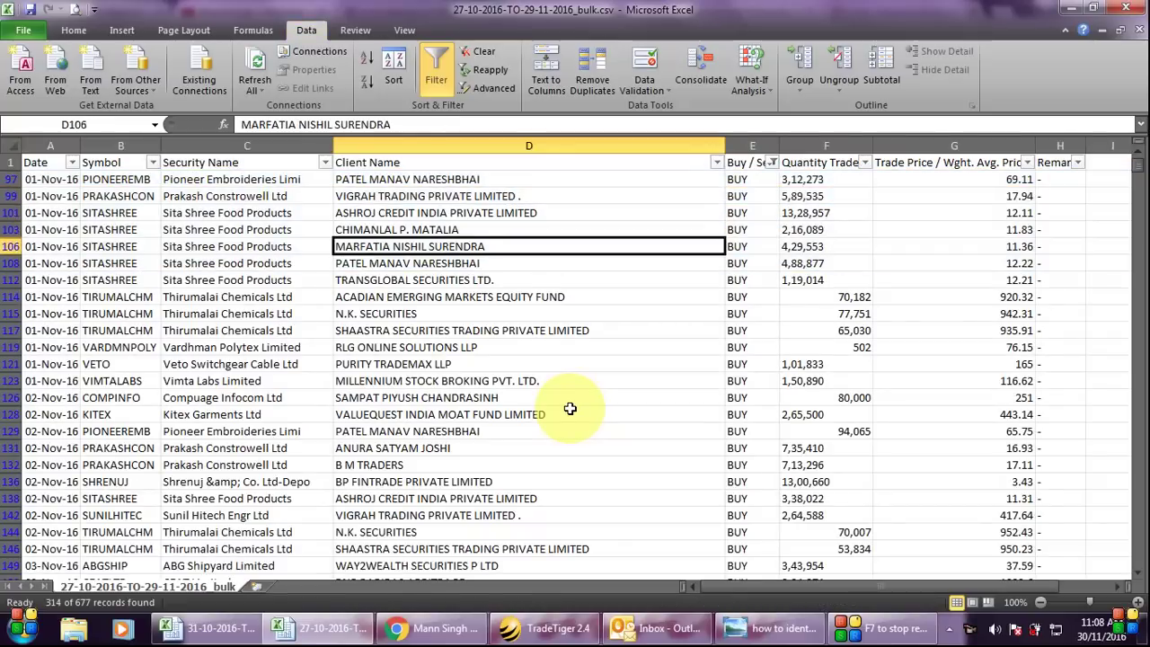
{"action": "key", "text": "Down"}
{"action": "key", "text": "Down"}
{"action": "key", "text": "Down"}
{"action": "key", "text": "Down"}
{"action": "key", "text": "Down"}
{"action": "key", "text": "Down"}
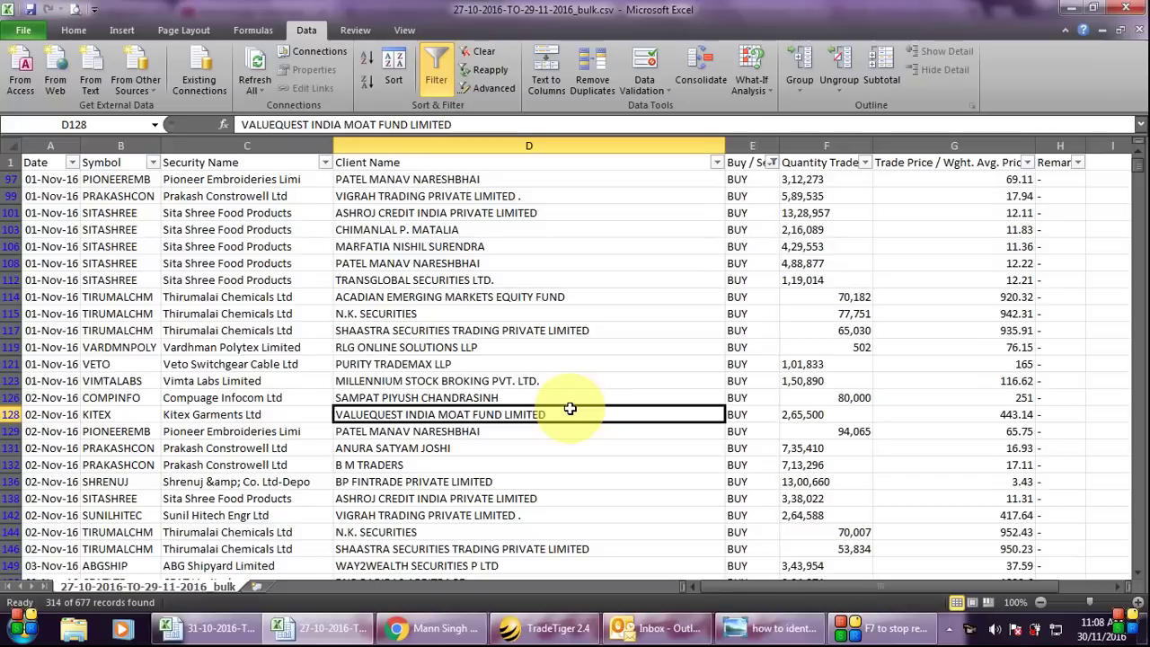
{"action": "key", "text": "Down"}
{"action": "key", "text": "Down"}
{"action": "key", "text": "Down"}
{"action": "key", "text": "Down"}
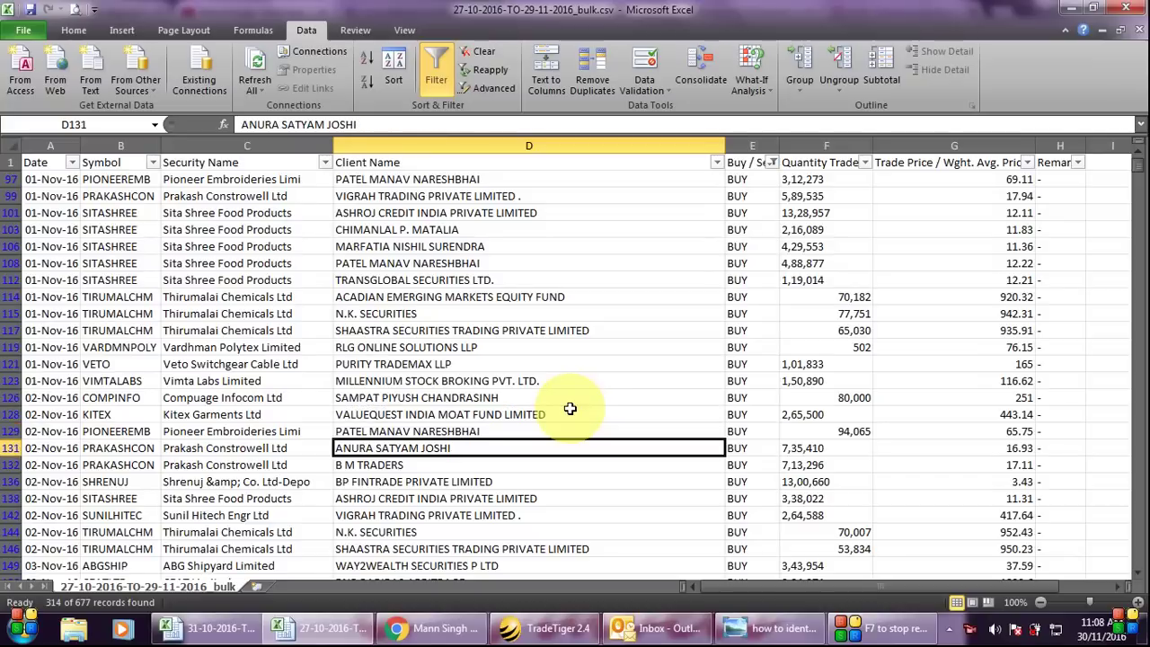
{"action": "key", "text": "Down"}
{"action": "key", "text": "Down"}
{"action": "key", "text": "Down"}
{"action": "key", "text": "Down"}
{"action": "key", "text": "Down"}
{"action": "key", "text": "Down"}
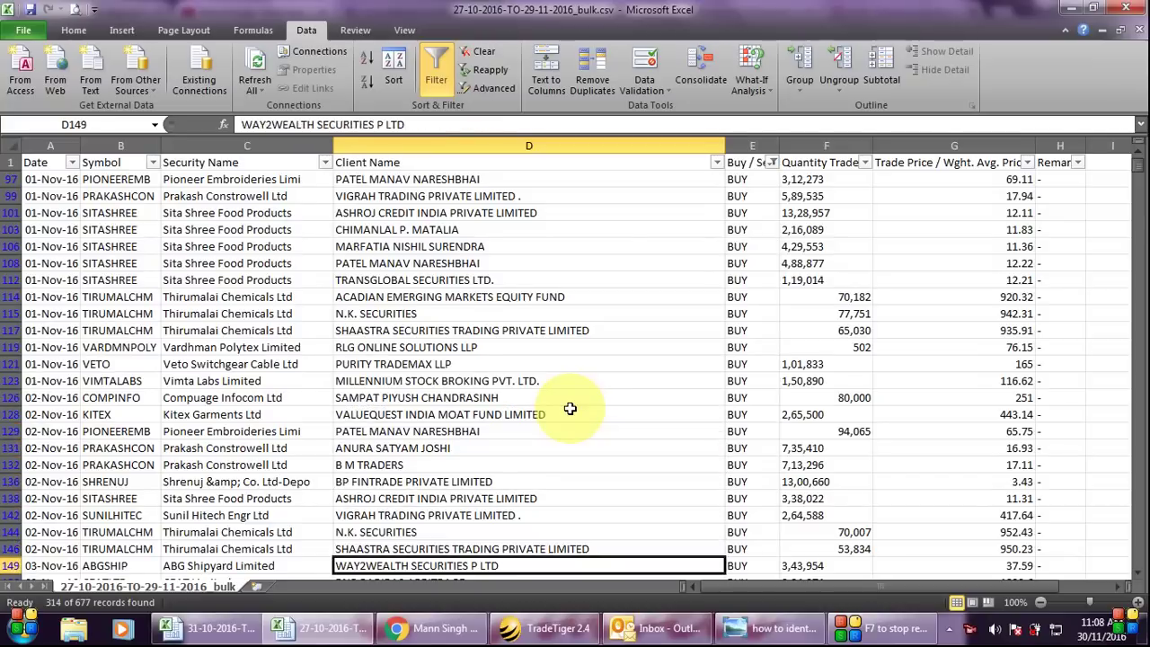
{"action": "key", "text": "Down"}
{"action": "key", "text": "Down"}
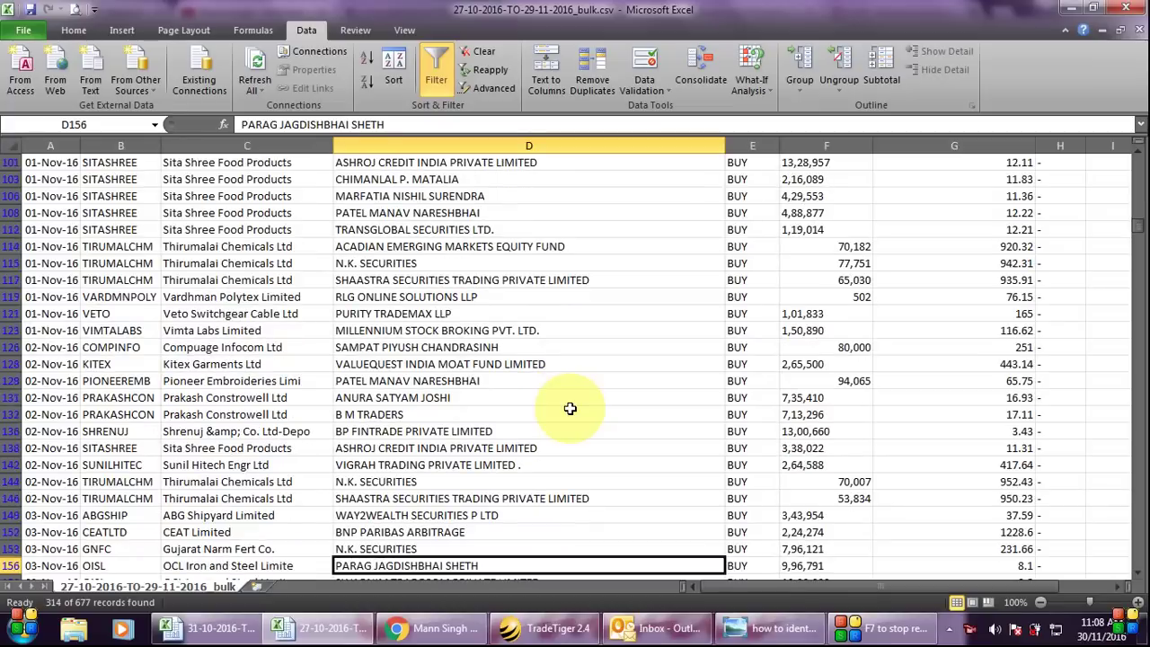
{"action": "key", "text": "Up"}
{"action": "key", "text": "Up"}
{"action": "key", "text": "Up"}
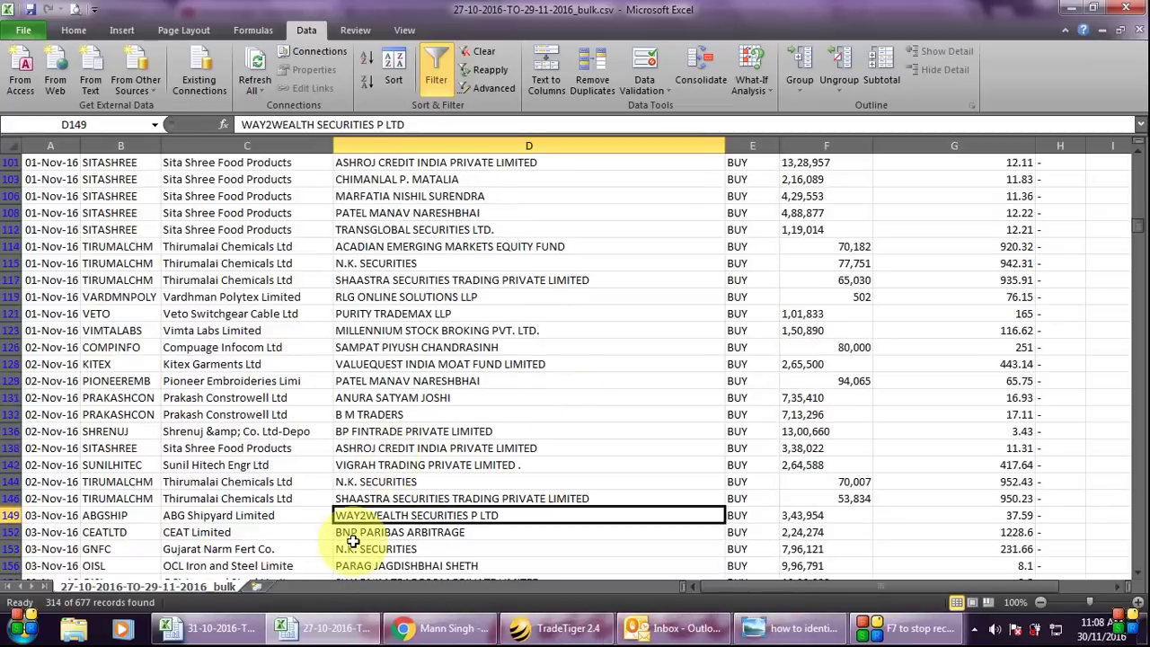
Step: Copy the client name BNP PARIBAS ARBITRAGE from row 152 and search for it in SEBI's FII Index in Chrome
{"action": "left_click", "coordinate": [353, 535]}
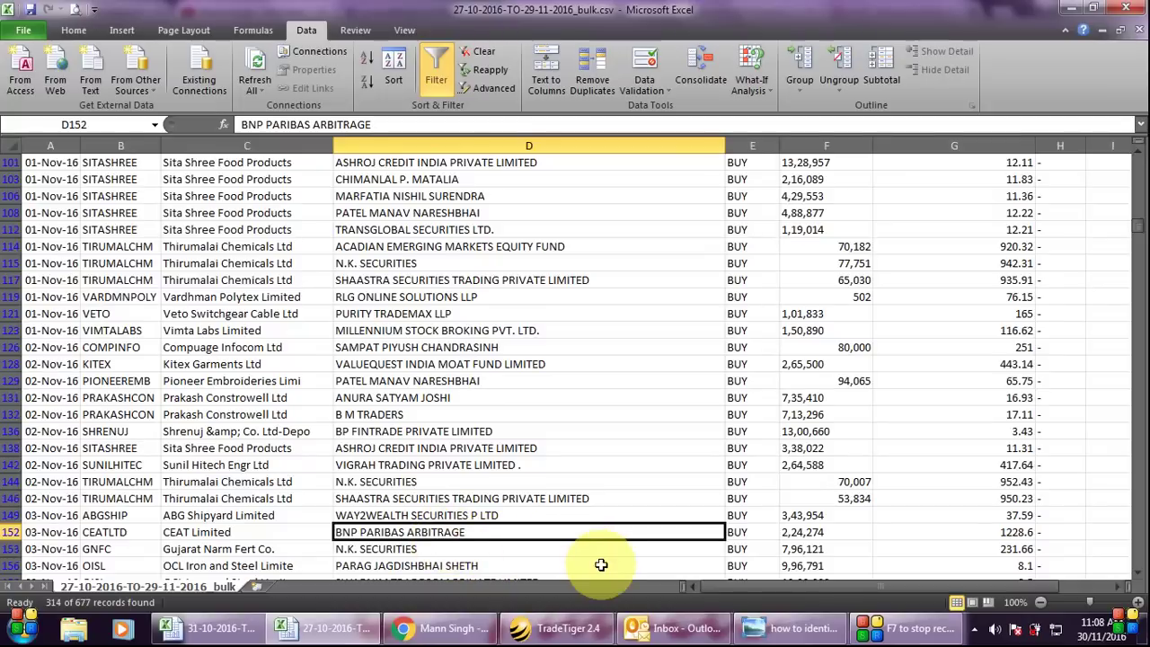
{"action": "key", "text": "ctrl+c"}
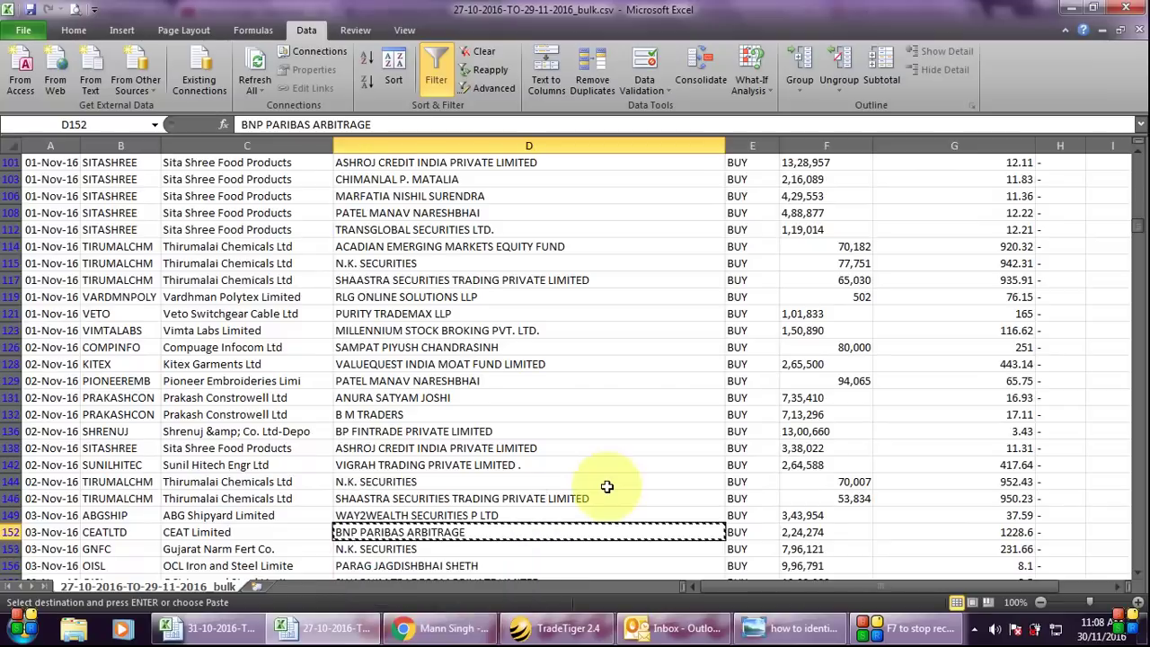
{"action": "left_click", "coordinate": [466, 635]}
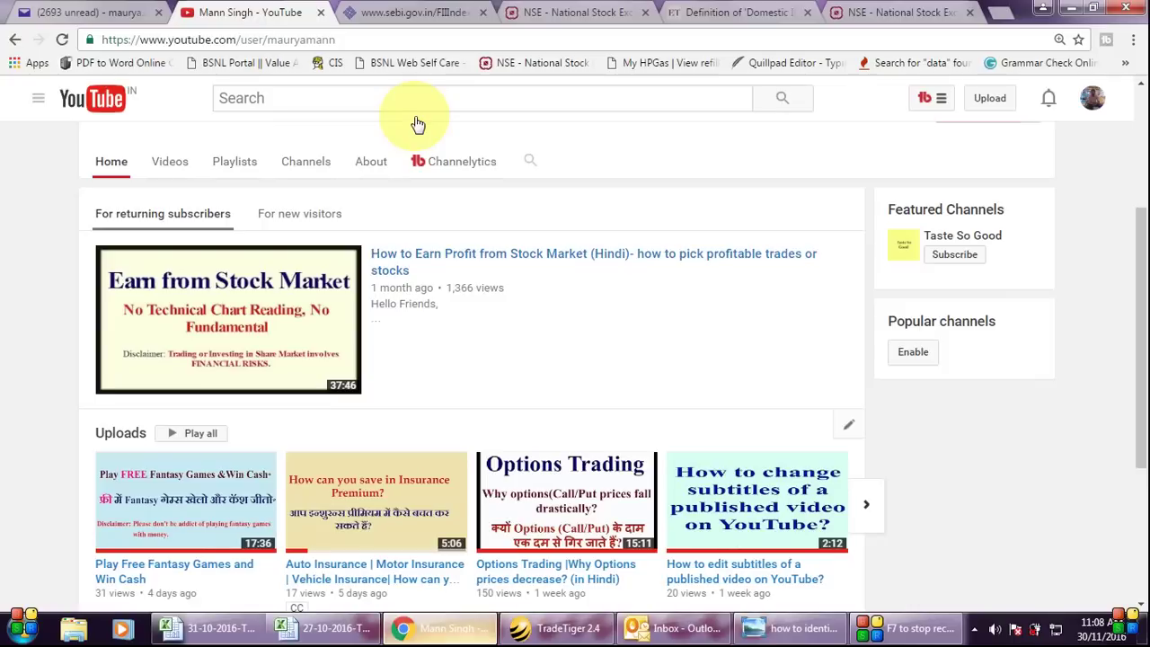
{"action": "left_click", "coordinate": [386, 12]}
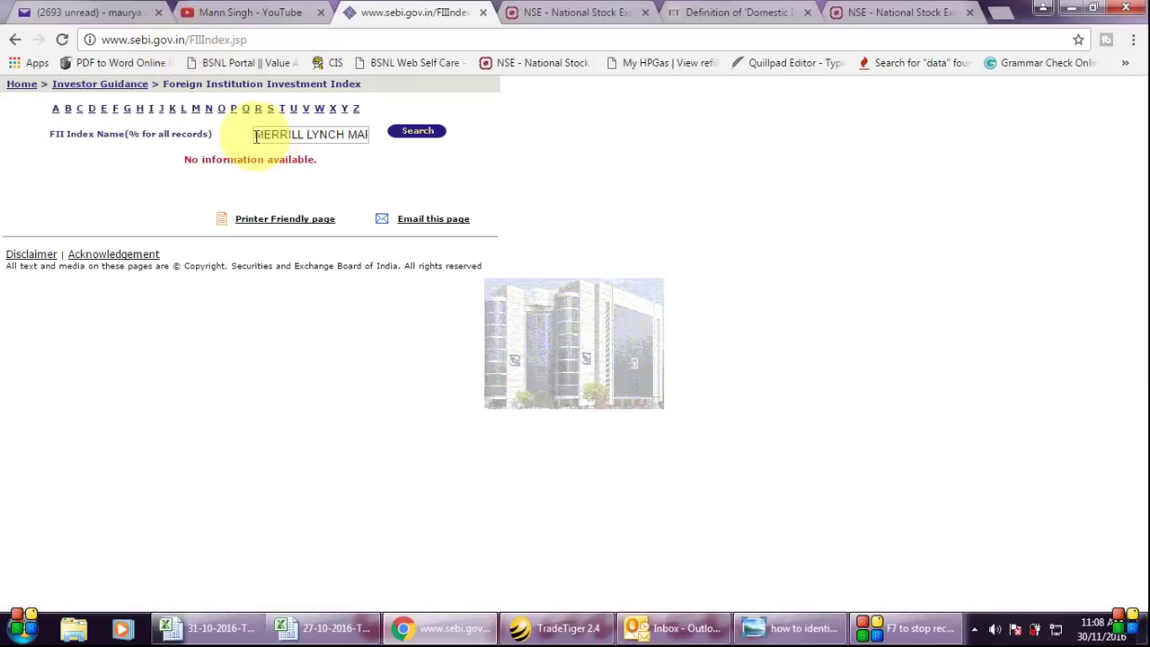
{"action": "left_click_drag", "start_coordinate": [256, 136], "coordinate": [377, 150]}
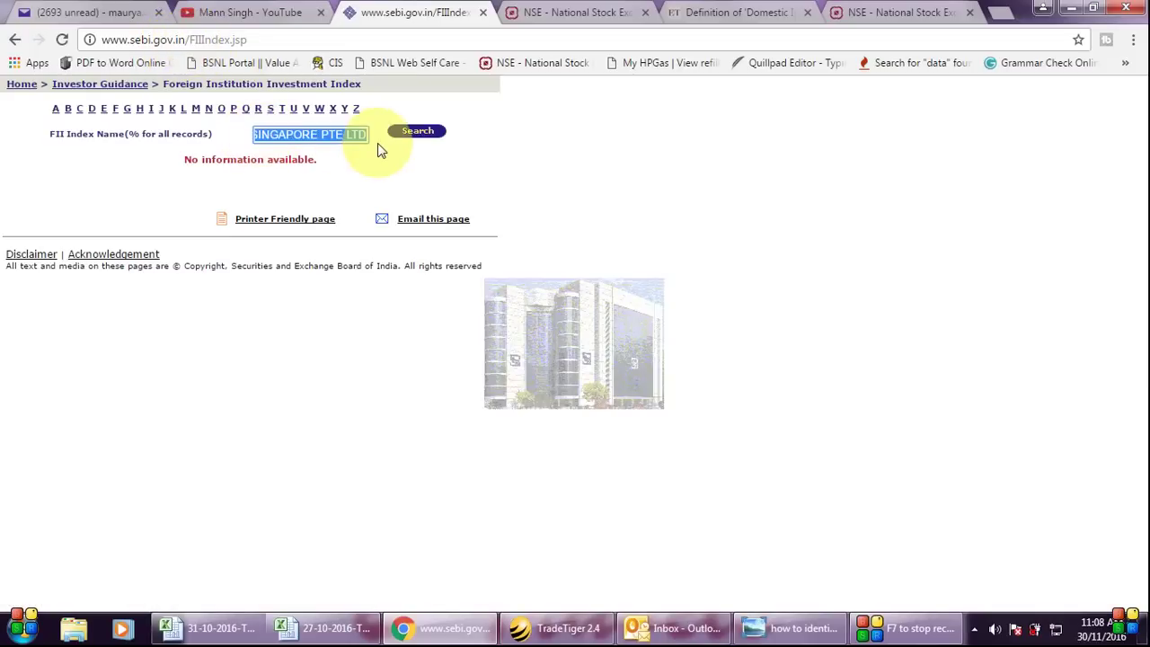
{"action": "key", "text": "ctrl+v"}
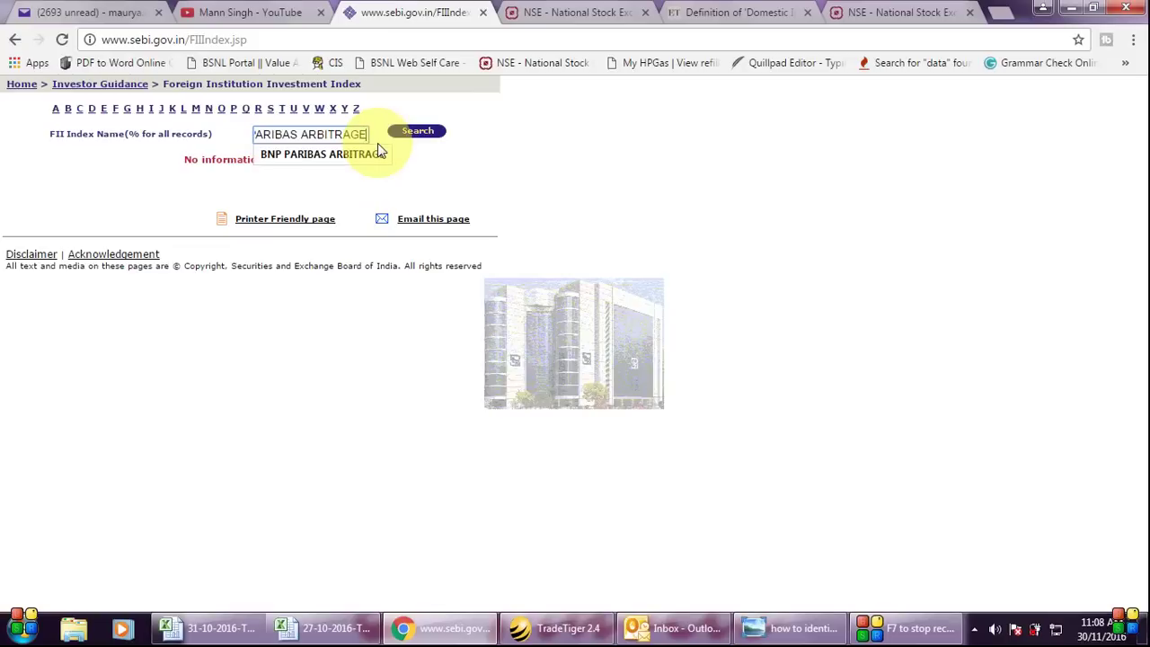
{"action": "left_click", "coordinate": [431, 140]}
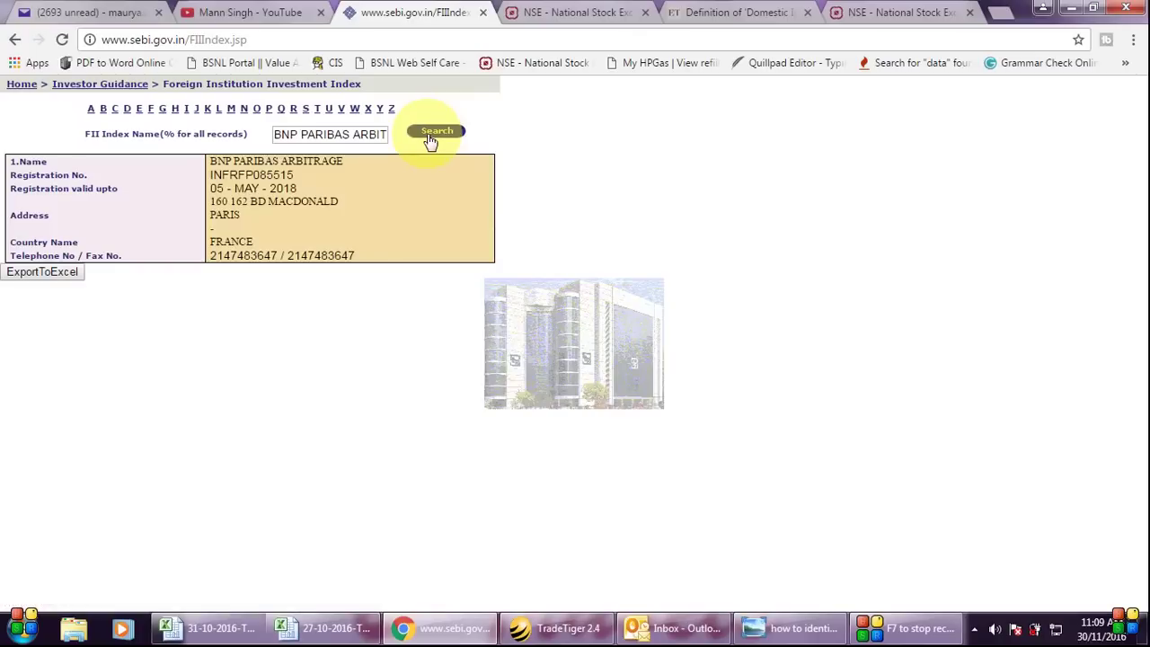
Step: Examine the country and address city in the SEBI record for BNP PARIBAS ARBITRAGE
{"action": "double_click", "coordinate": [255, 243]}
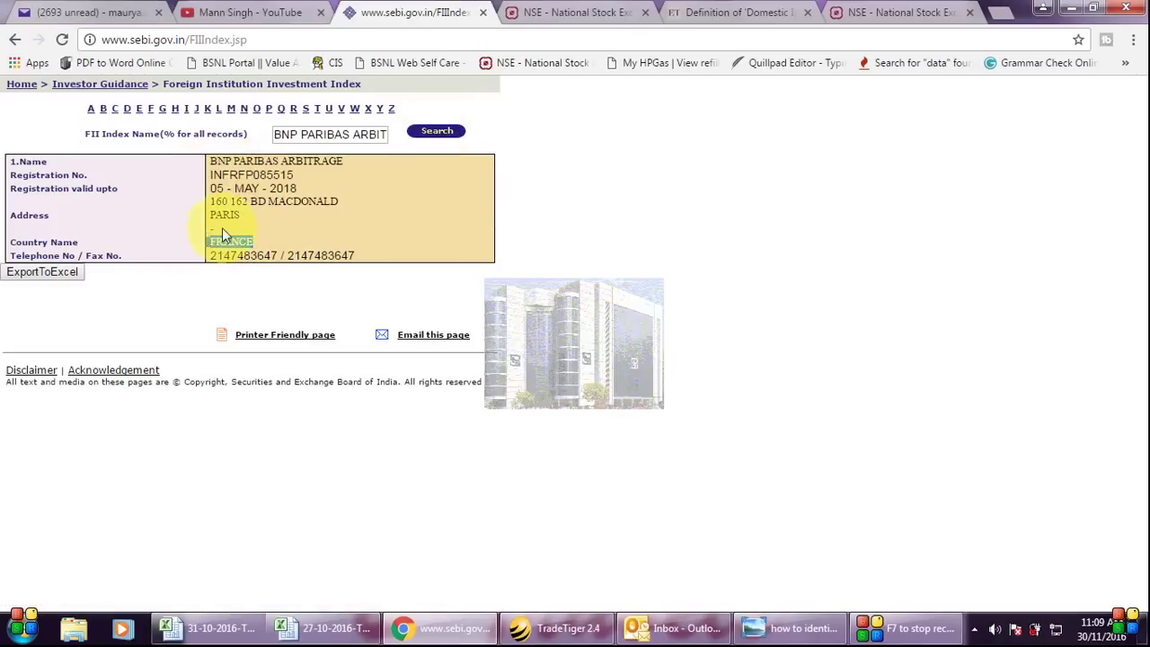
{"action": "left_click_drag", "start_coordinate": [212, 216], "coordinate": [242, 216]}
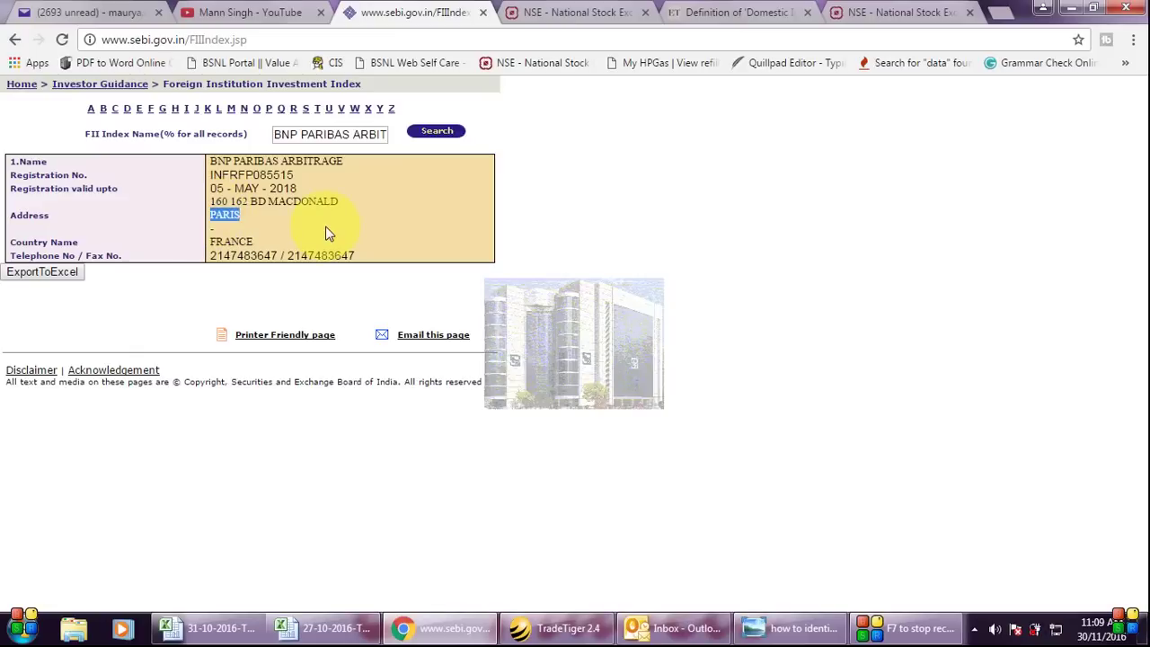
{"action": "left_click", "coordinate": [328, 233]}
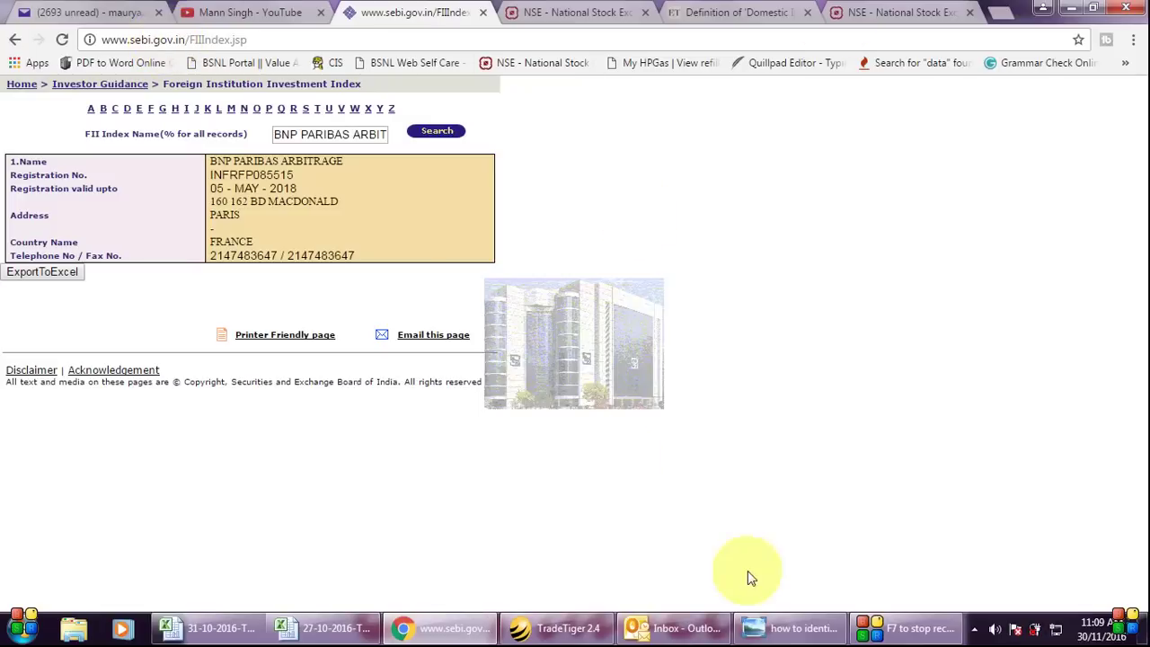
Step: Switch to the 27-10-2016-TO-29-11-2016 bulk deals workbook in Excel and fill the BNP PARIBAS ARBITRAGE row 152 with yellow
{"action": "left_click", "coordinate": [328, 628]}
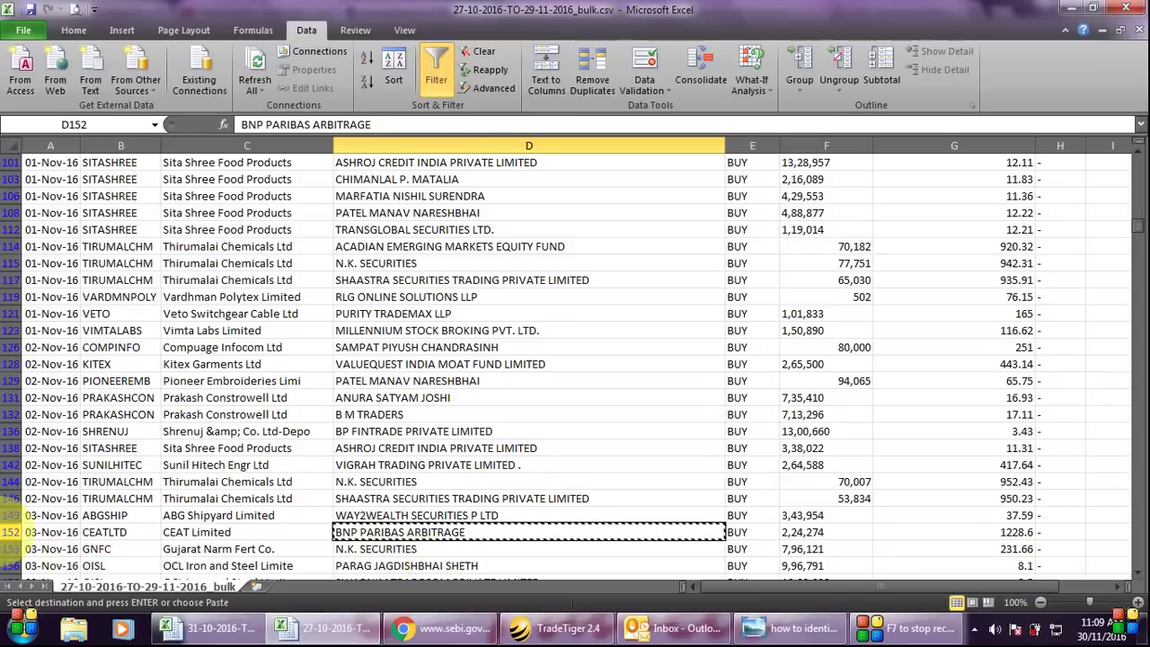
{"action": "left_click", "coordinate": [9, 532]}
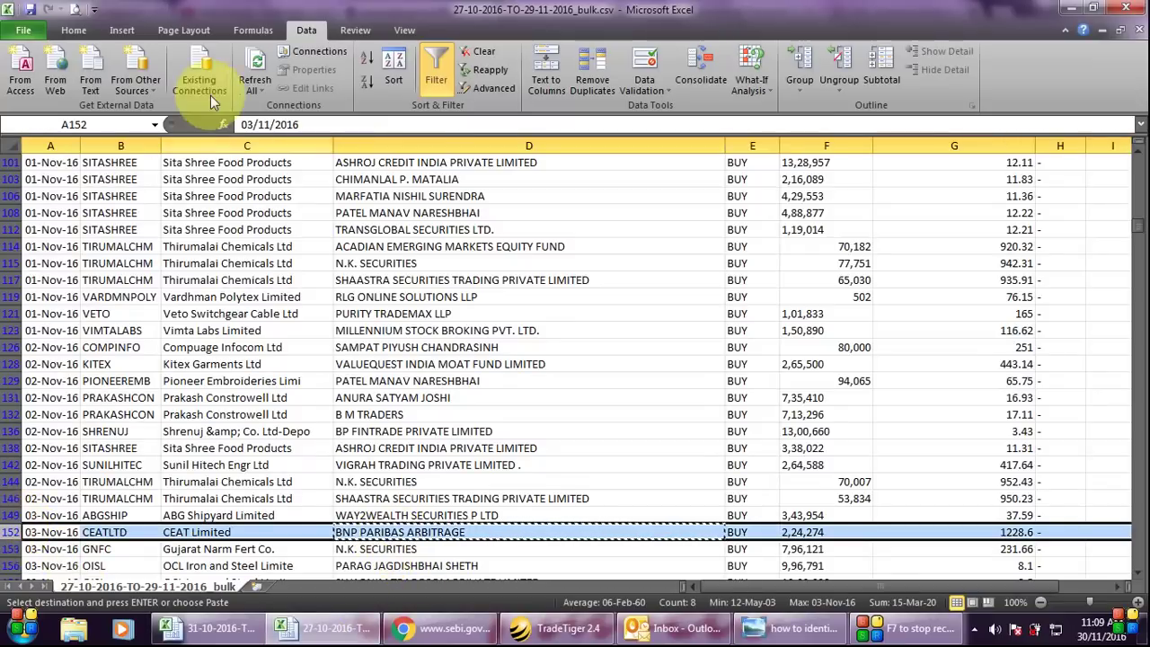
{"action": "left_click", "coordinate": [76, 30]}
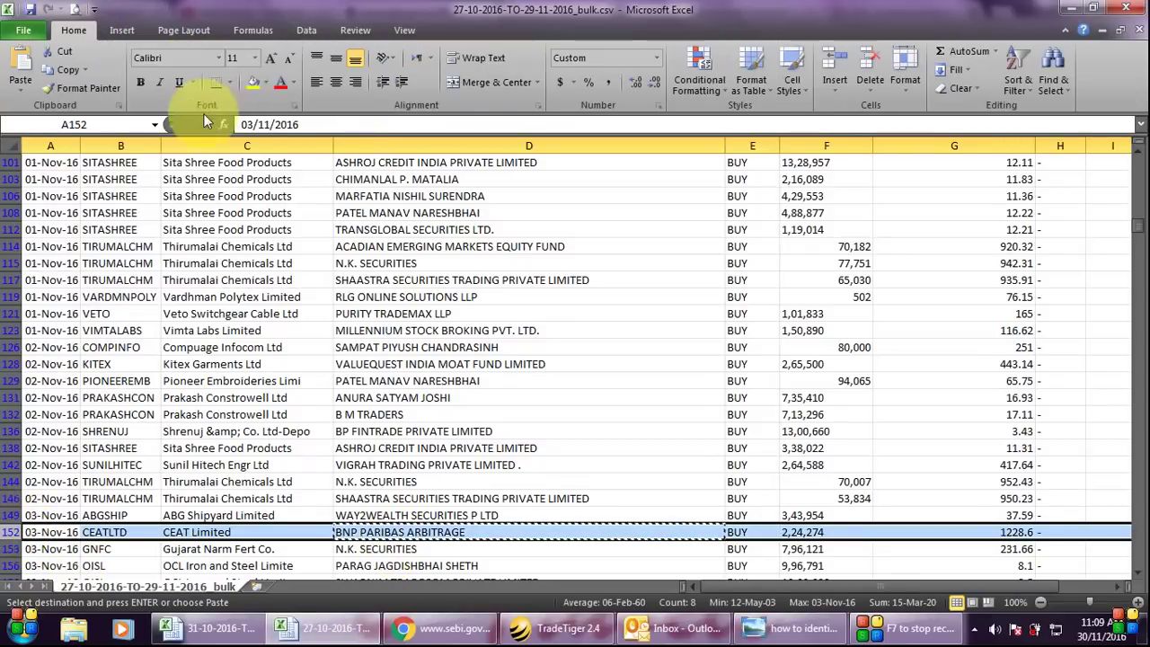
{"action": "left_click", "coordinate": [253, 82]}
{"action": "left_click", "coordinate": [416, 532]}
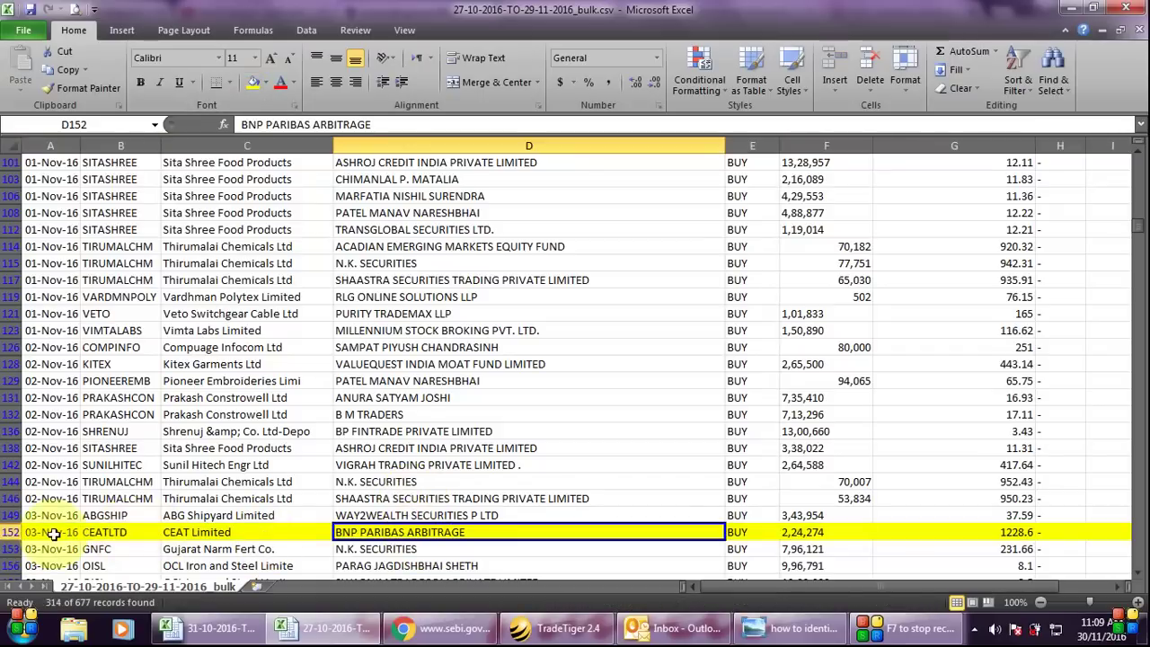
{"action": "left_click", "coordinate": [103, 533]}
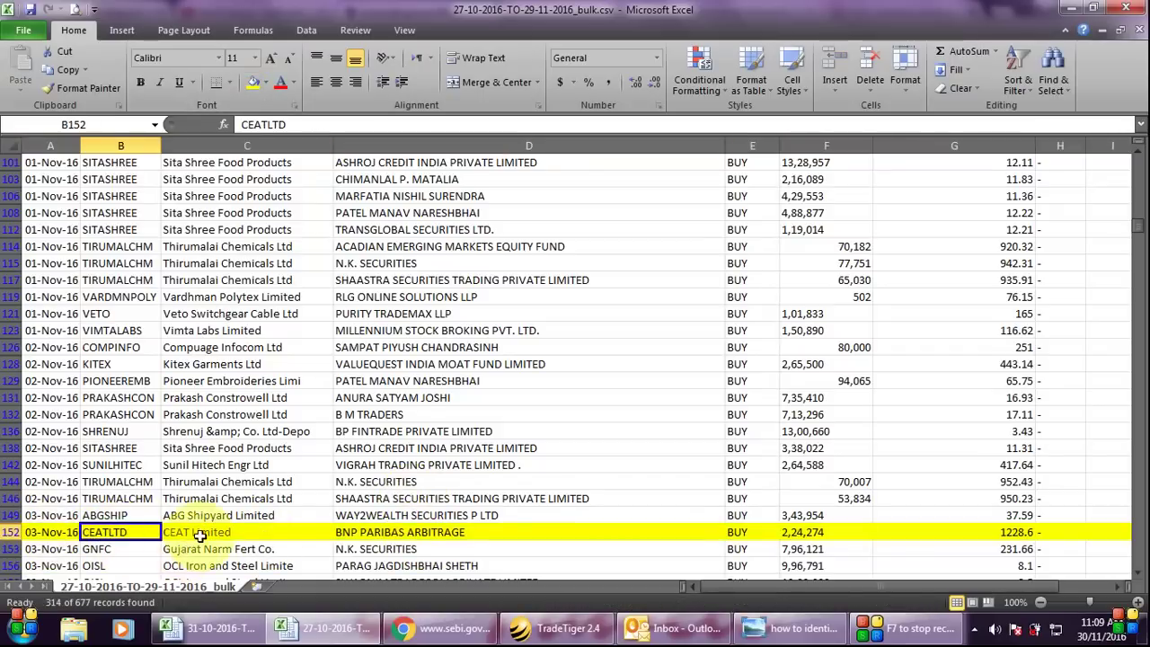
{"action": "left_click", "coordinate": [47, 533]}
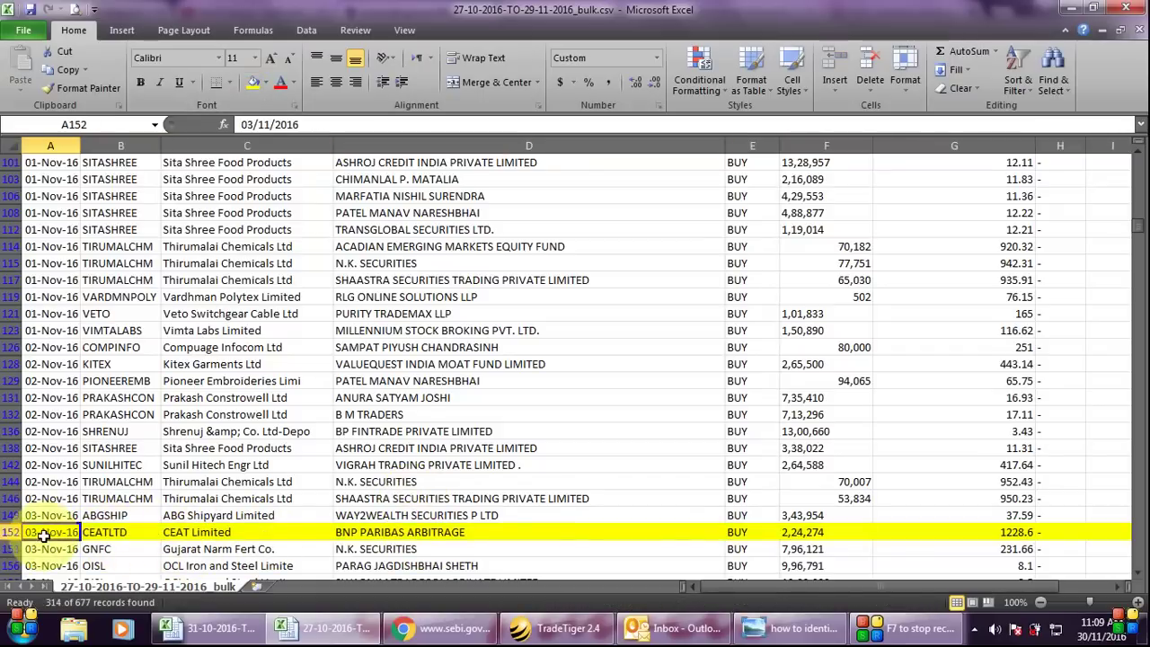
{"action": "left_click", "coordinate": [359, 535]}
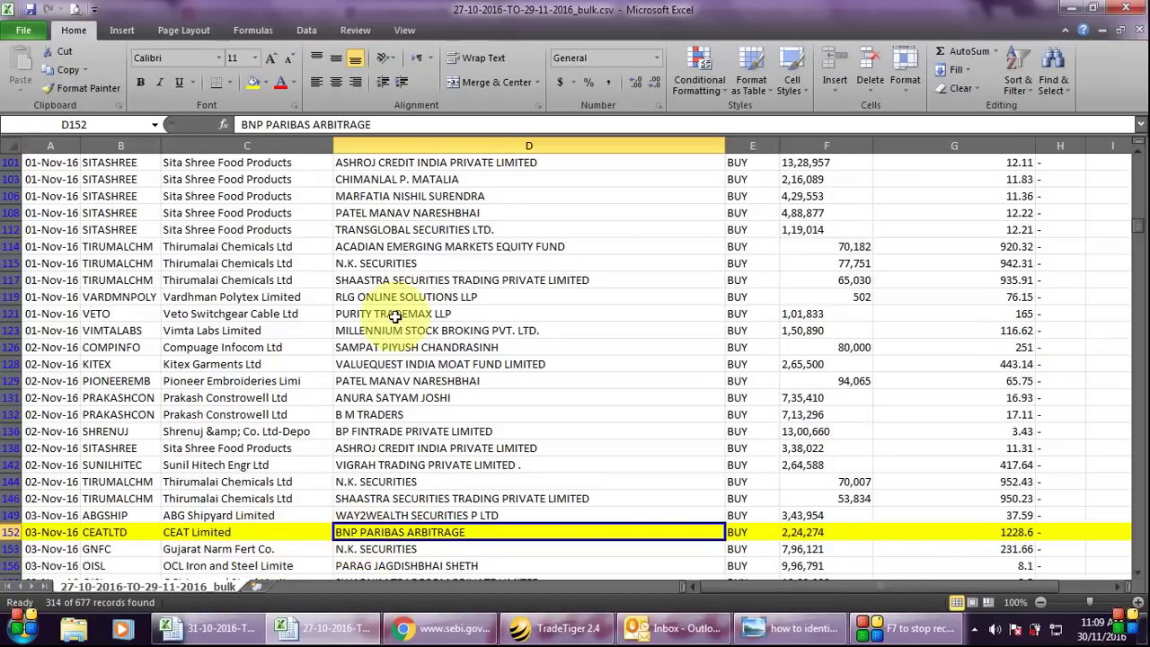
Step: Delete the filtered BUY rows from row 97 through row 149, above the yellow BNP PARIBAS ARBITRAGE row
{"action": "left_click", "coordinate": [409, 196]}
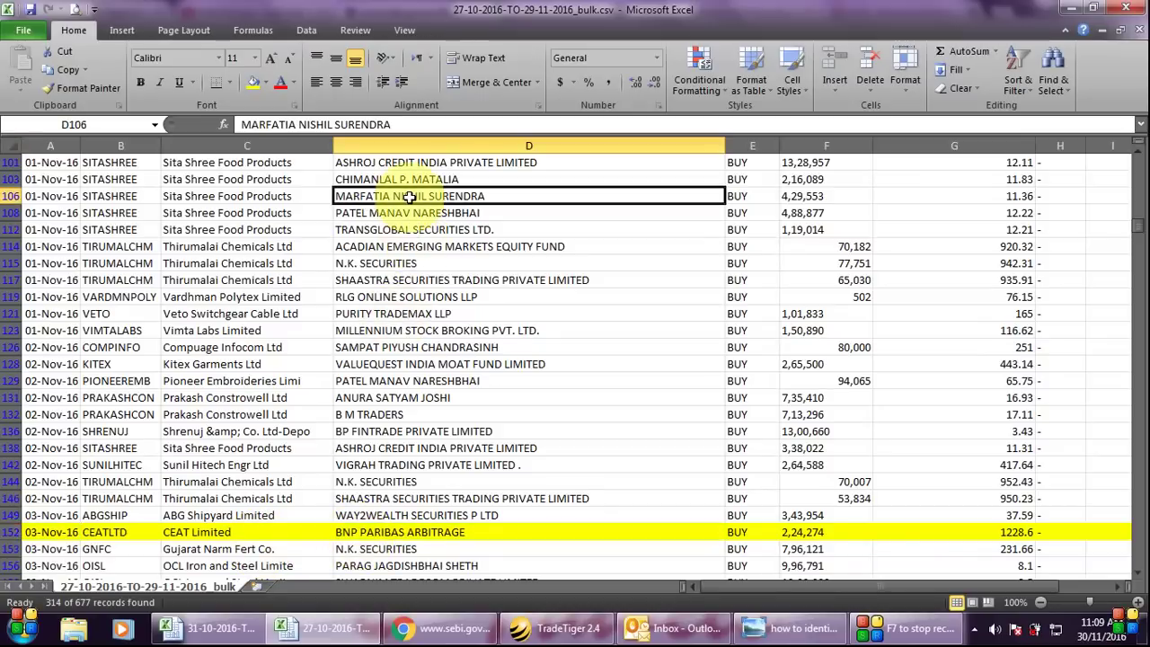
{"action": "key", "text": "ctrl+Up"}
{"action": "key", "text": "Down"}
{"action": "key", "text": "Down"}
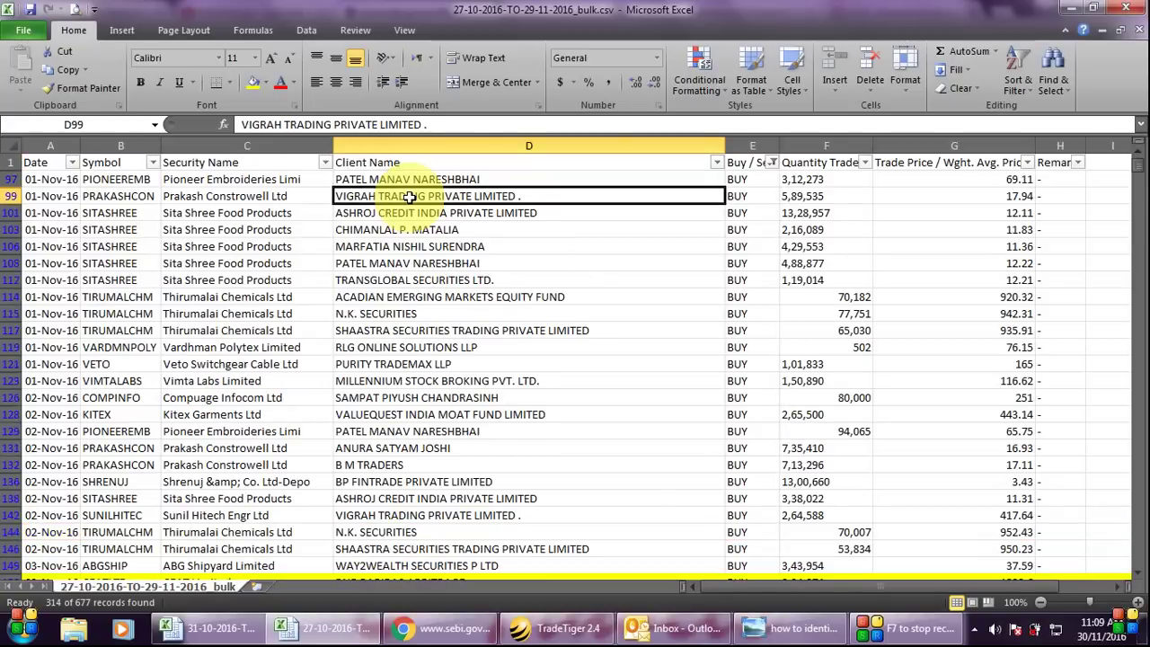
{"action": "key", "text": "Up"}
{"action": "key", "text": "shift+space"}
{"action": "key", "text": "shift+Down"}
{"action": "key", "text": "shift+Down"}
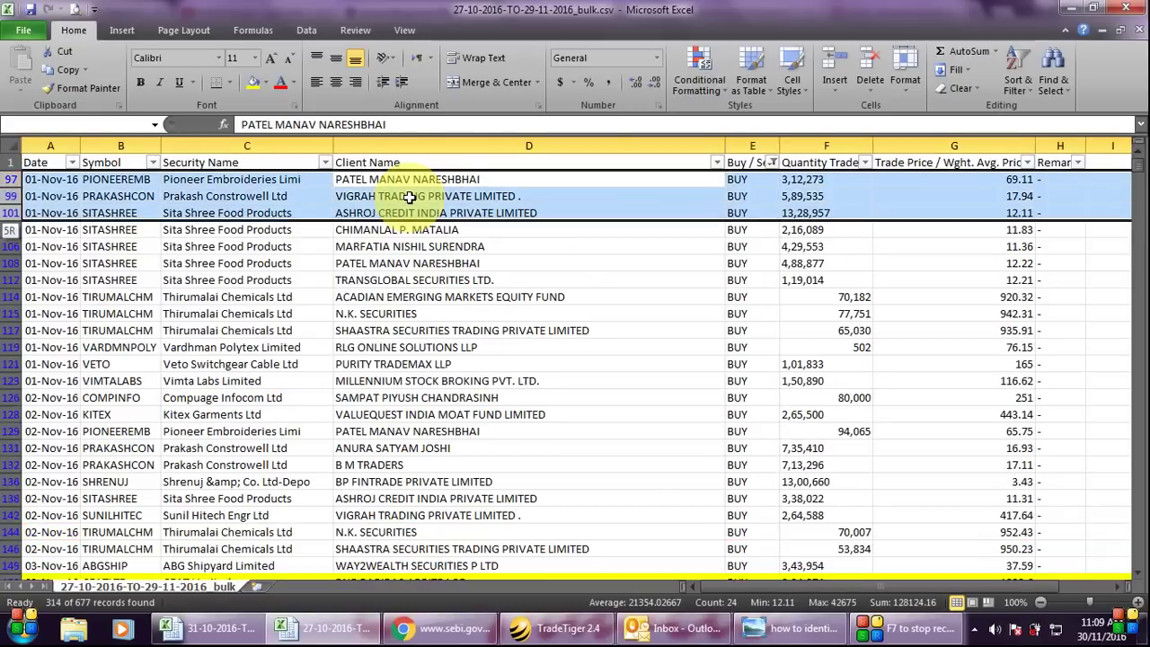
{"action": "key", "text": "shift+Down"}
{"action": "key", "text": "shift+Down"}
{"action": "key", "text": "shift+Down"}
{"action": "key", "text": "shift+Down"}
{"action": "key", "text": "shift+Down"}
{"action": "key", "text": "shift+Down"}
{"action": "key", "text": "shift+Down"}
{"action": "key", "text": "shift+Down"}
{"action": "key", "text": "shift+Down"}
{"action": "key", "text": "shift+Down"}
{"action": "key", "text": "shift+Down"}
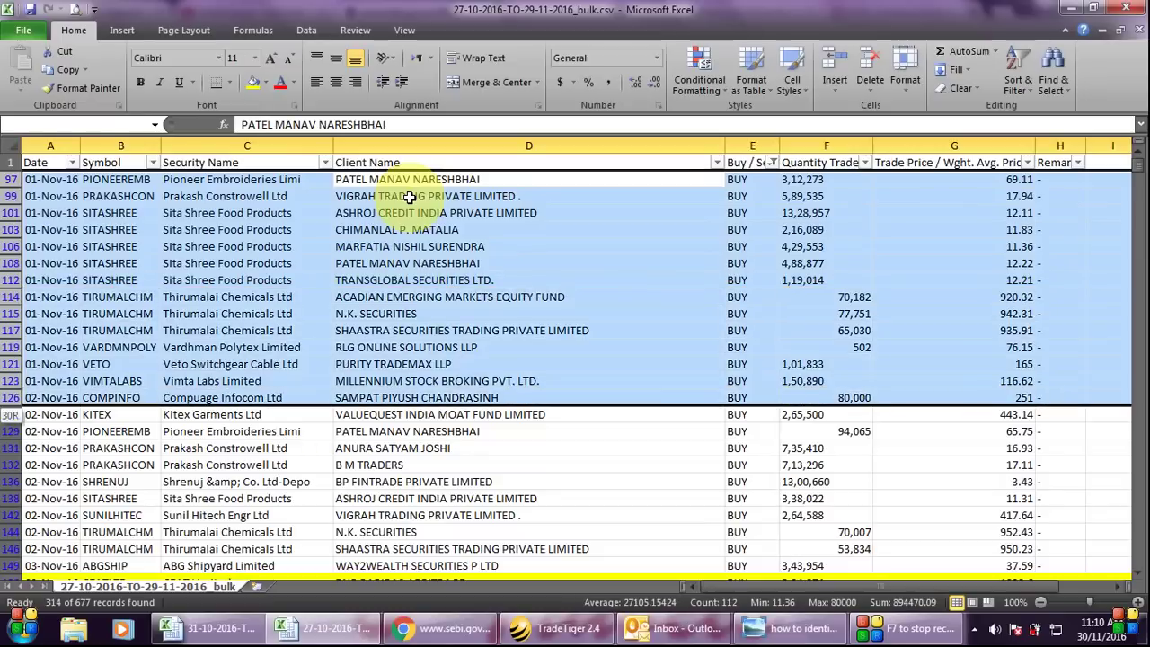
{"action": "key", "text": "shift+Down"}
{"action": "key", "text": "shift+Down"}
{"action": "key", "text": "shift+Down"}
{"action": "key", "text": "shift+Down"}
{"action": "key", "text": "shift+Down"}
{"action": "key", "text": "shift+Down"}
{"action": "key", "text": "shift+Down"}
{"action": "key", "text": "shift+Down"}
{"action": "key", "text": "shift+Down"}
{"action": "key", "text": "shift+Down"}
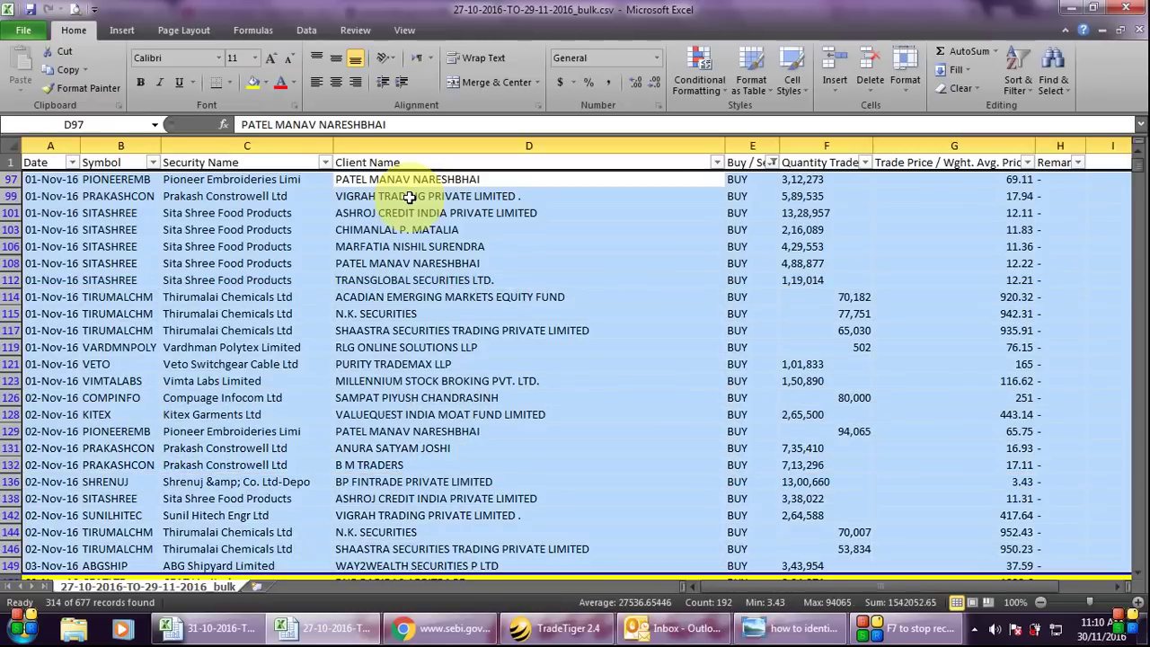
{"action": "key", "text": "ctrl+minus"}
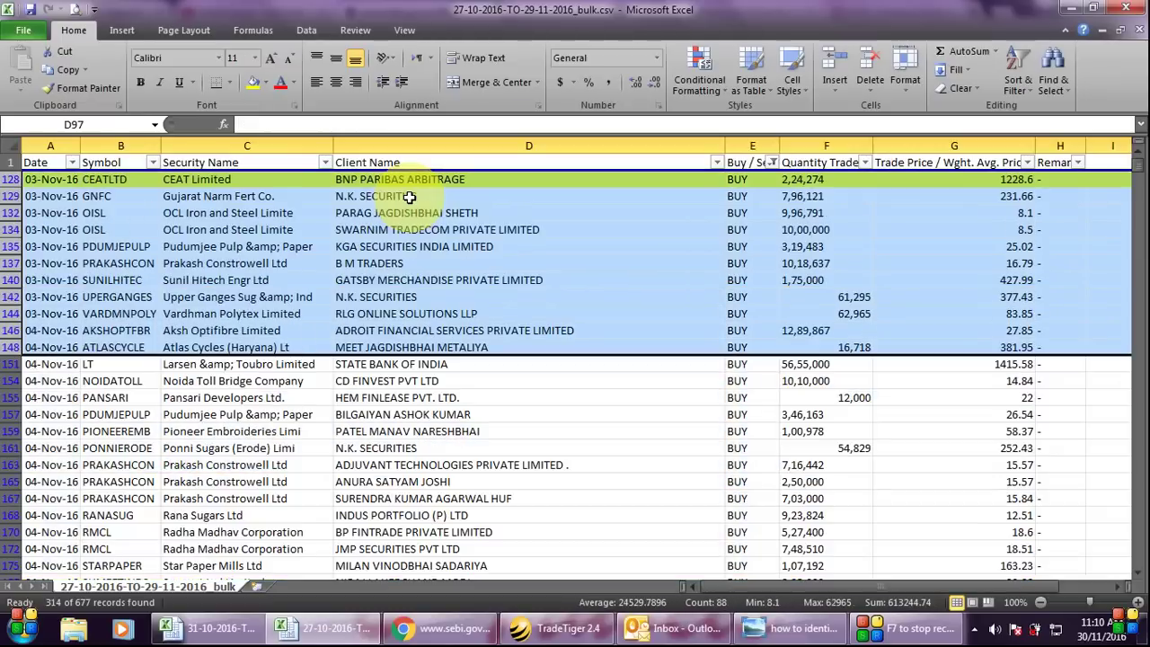
Step: Delete the filtered BUY rows from row 129 through row 148, between BNP PARIBAS ARBITRAGE and STATE BANK OF INDIA
{"action": "key", "text": "Down"}
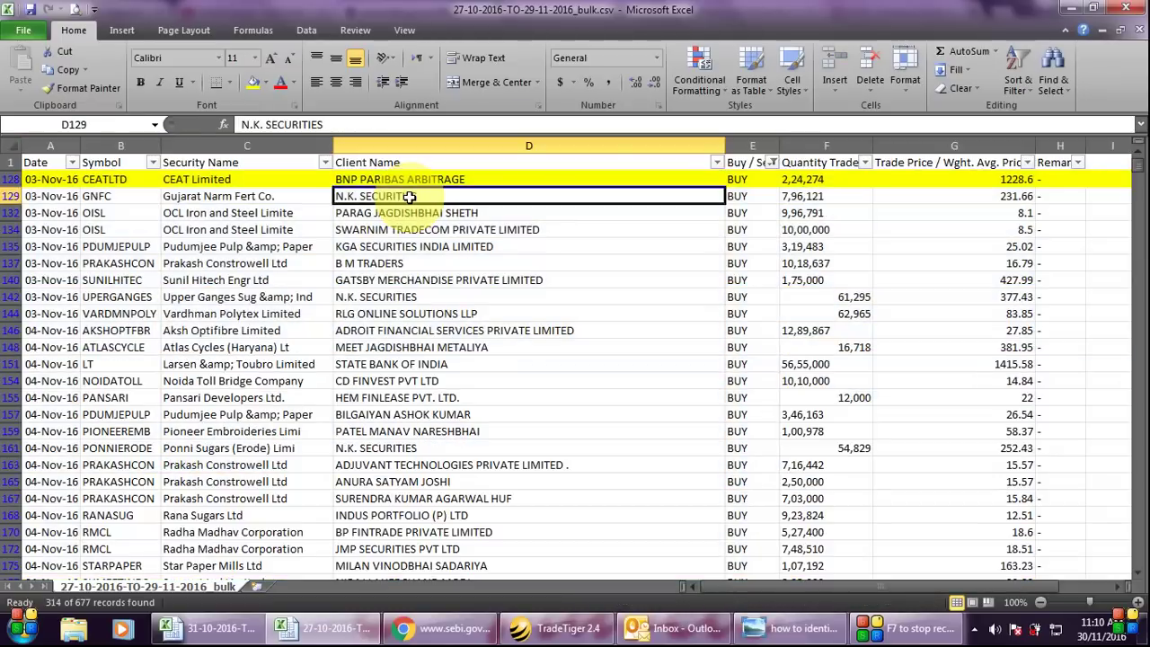
{"action": "key", "text": "shift+space"}
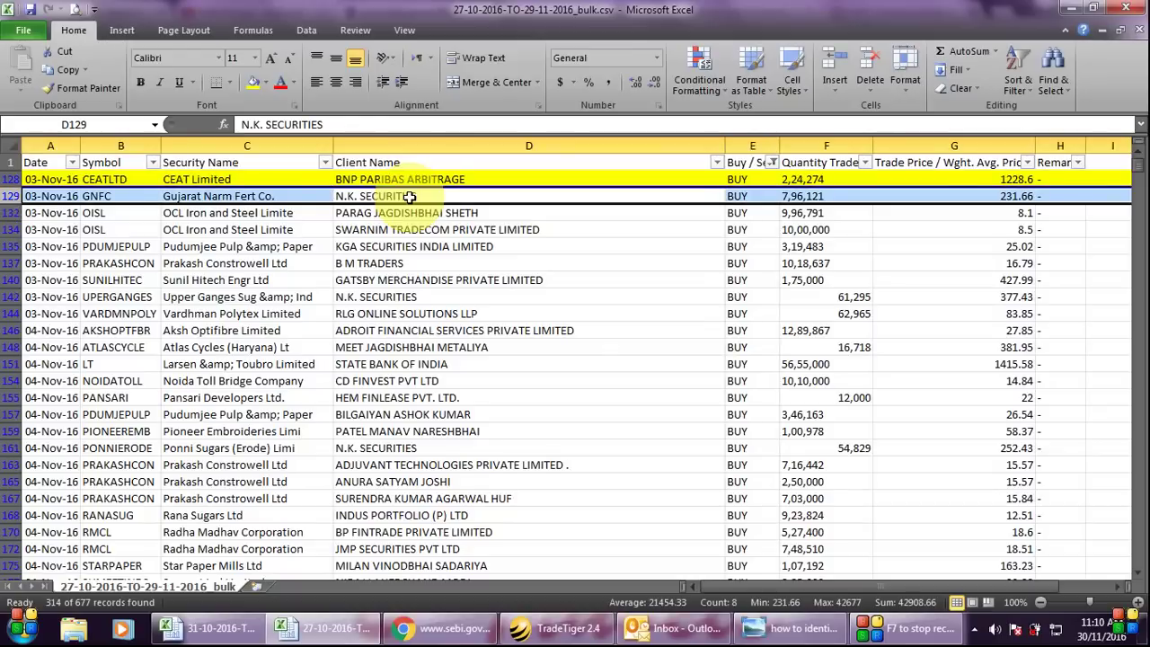
{"action": "key", "text": "Down"}
{"action": "key", "text": "Up"}
{"action": "key", "text": "shift+Down"}
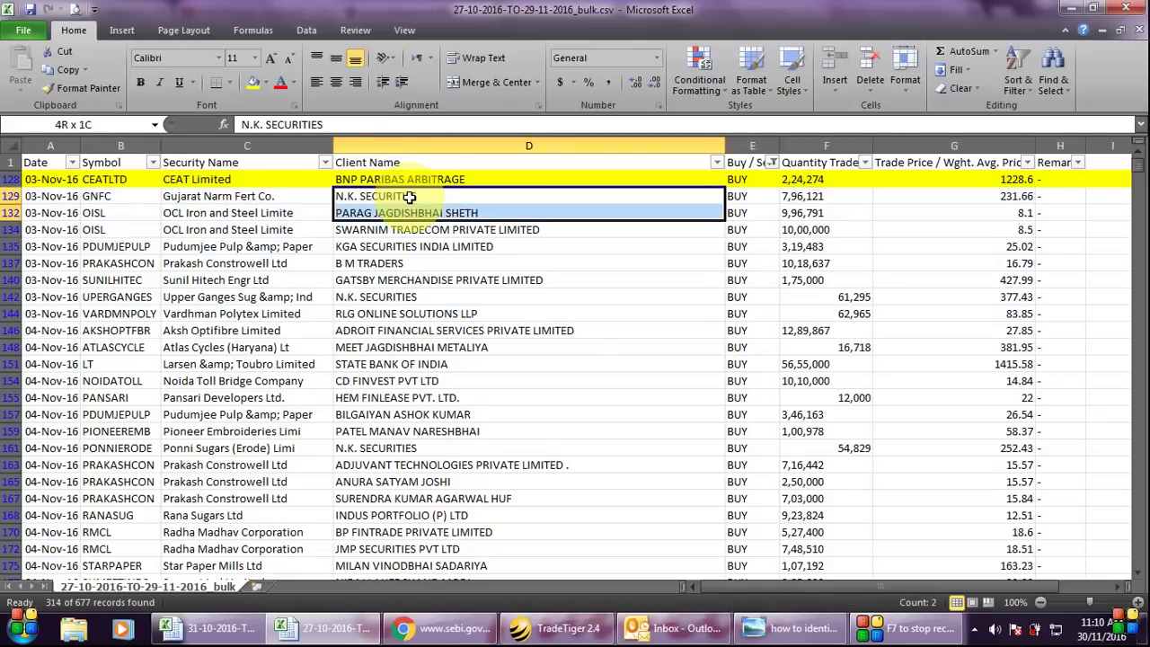
{"action": "key", "text": "shift+Down"}
{"action": "key", "text": "shift+Down"}
{"action": "key", "text": "shift+Down"}
{"action": "key", "text": "shift+Down"}
{"action": "key", "text": "shift+Down"}
{"action": "key", "text": "shift+Down"}
{"action": "key", "text": "shift+Down"}
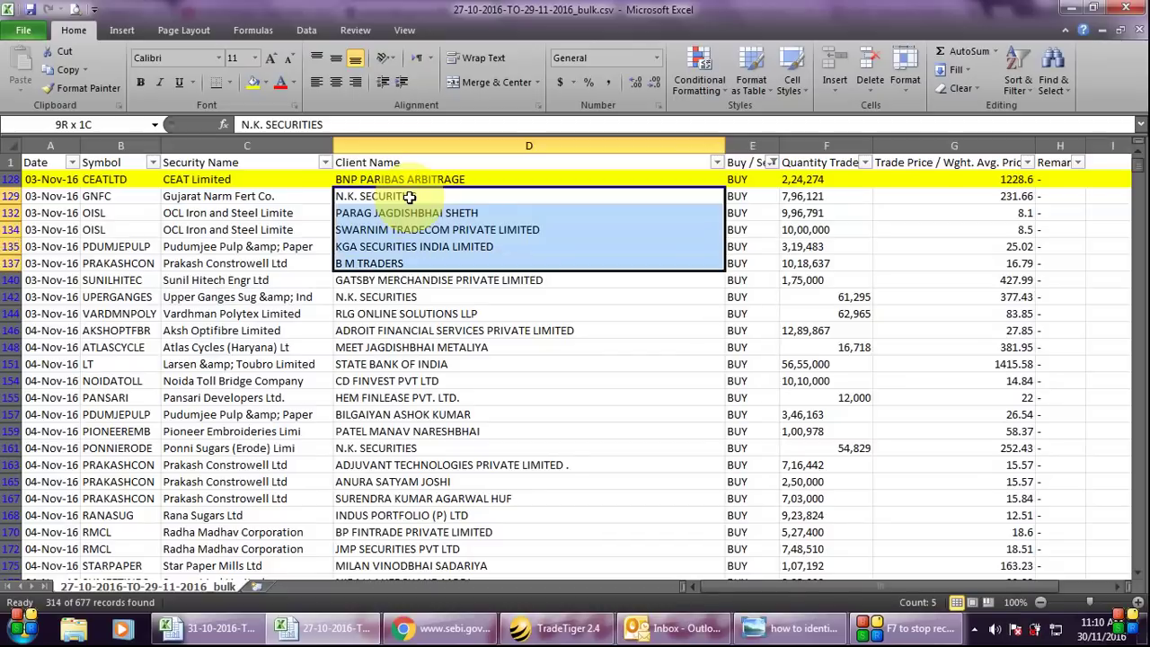
{"action": "key", "text": "shift+Down"}
{"action": "key", "text": "shift+Down"}
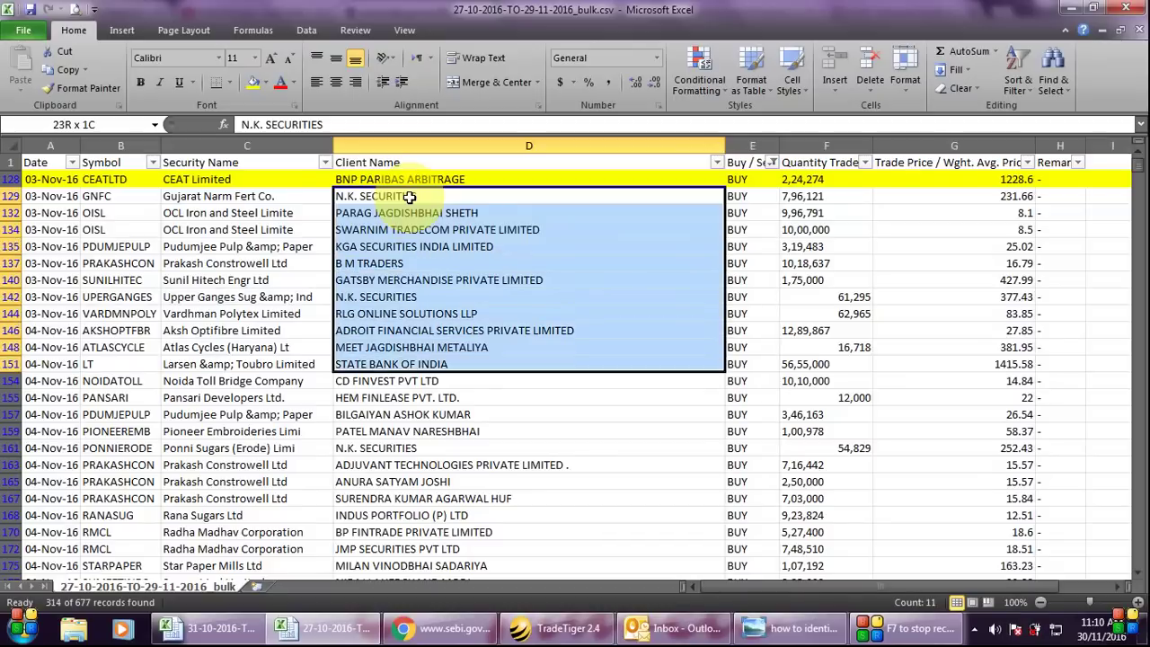
{"action": "key", "text": "shift+Up"}
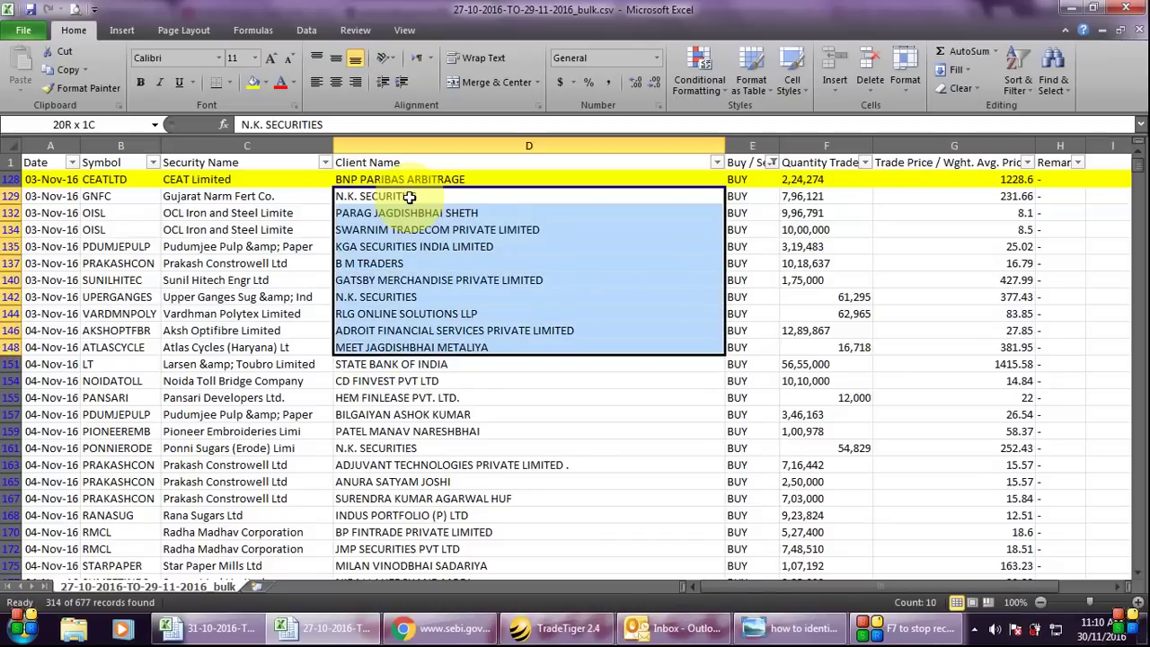
{"action": "key", "text": "shift+space"}
{"action": "key", "text": "ctrl+minus"}
{"action": "left_click", "coordinate": [411, 197]}
{"action": "left_click", "coordinate": [433, 181]}
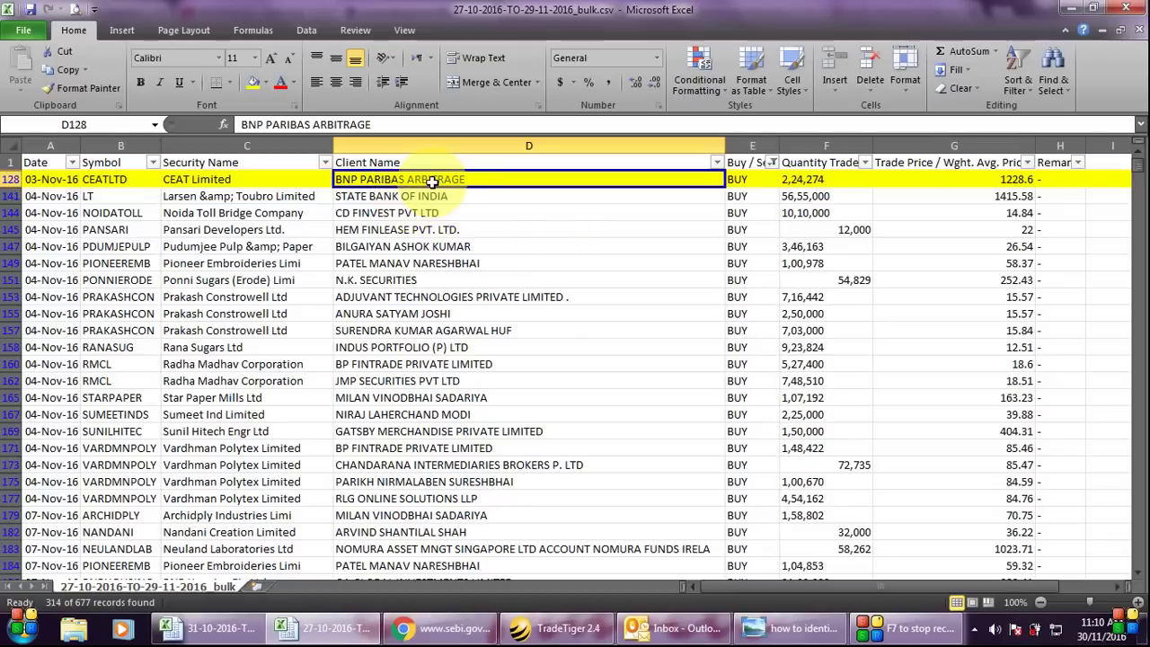
Step: Check the quantity and trade price of the STATE BANK OF INDIA deal in row 141 and fill that row with yellow
{"action": "left_click", "coordinate": [389, 198]}
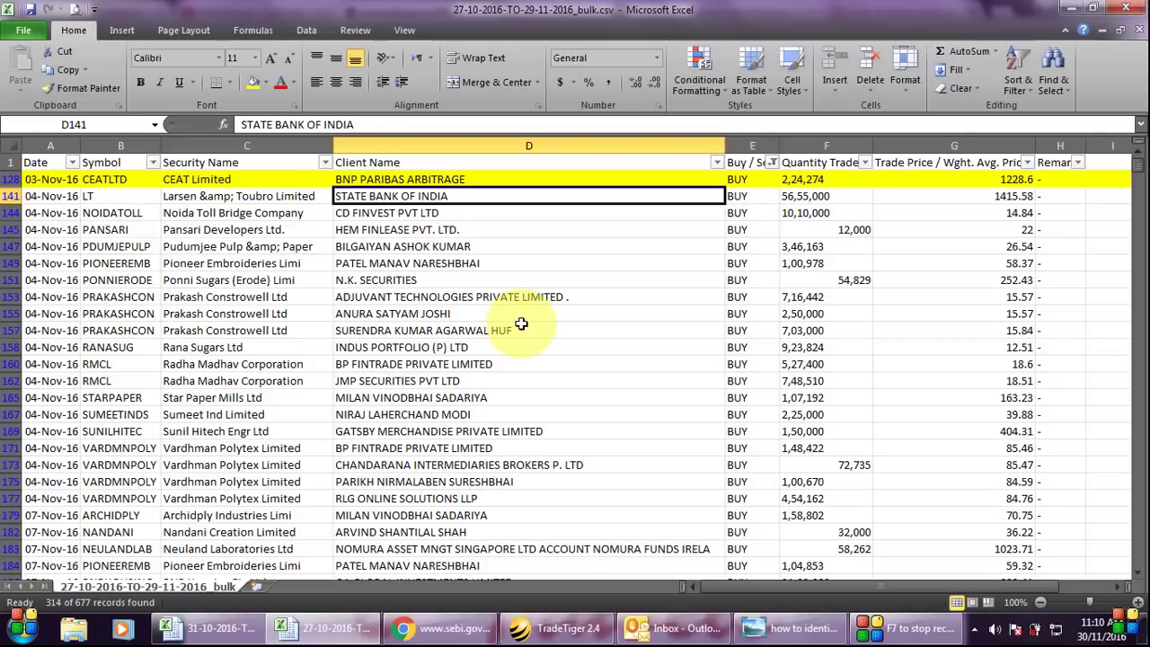
{"action": "left_click", "coordinate": [827, 200]}
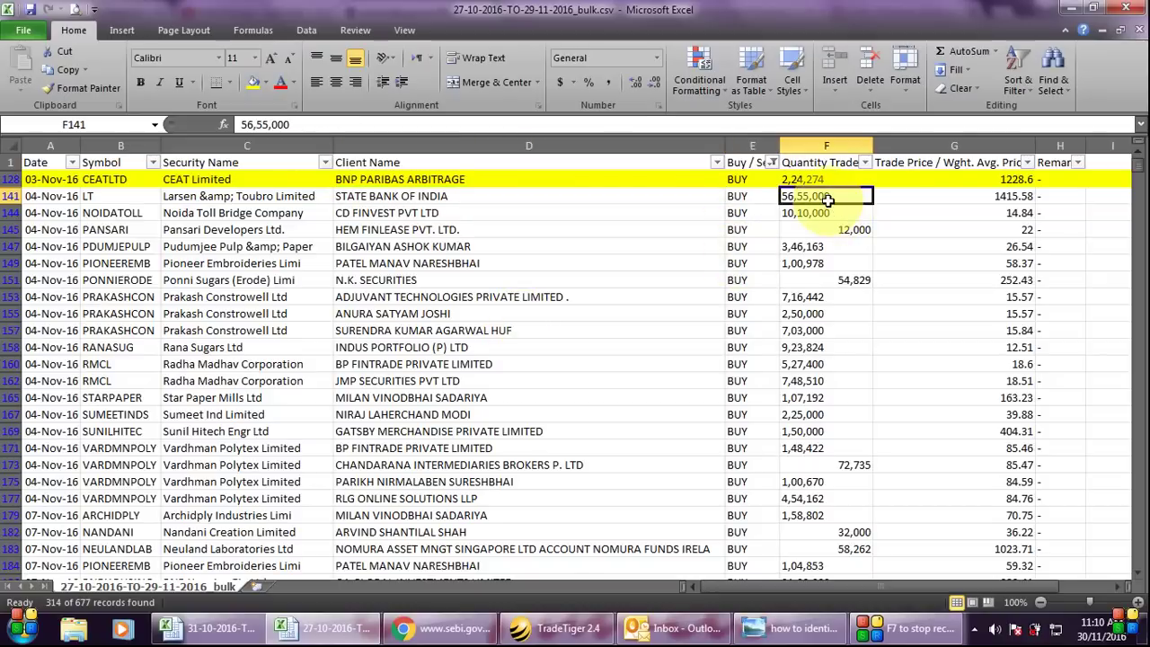
{"action": "left_click", "coordinate": [989, 198]}
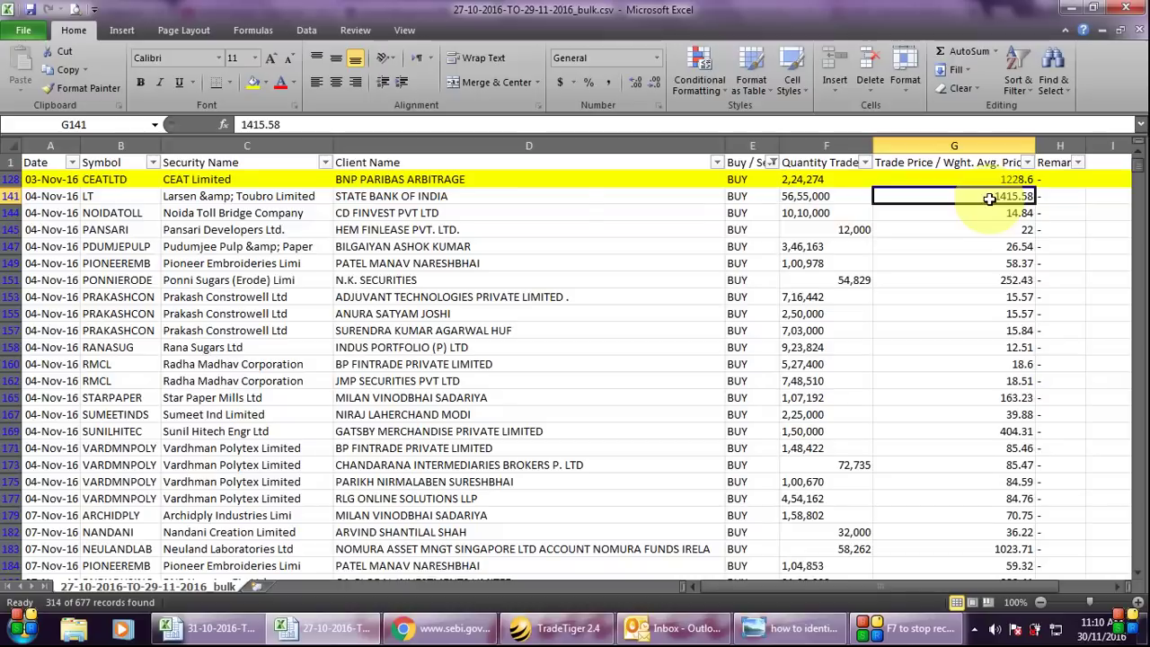
{"action": "left_click", "coordinate": [477, 195]}
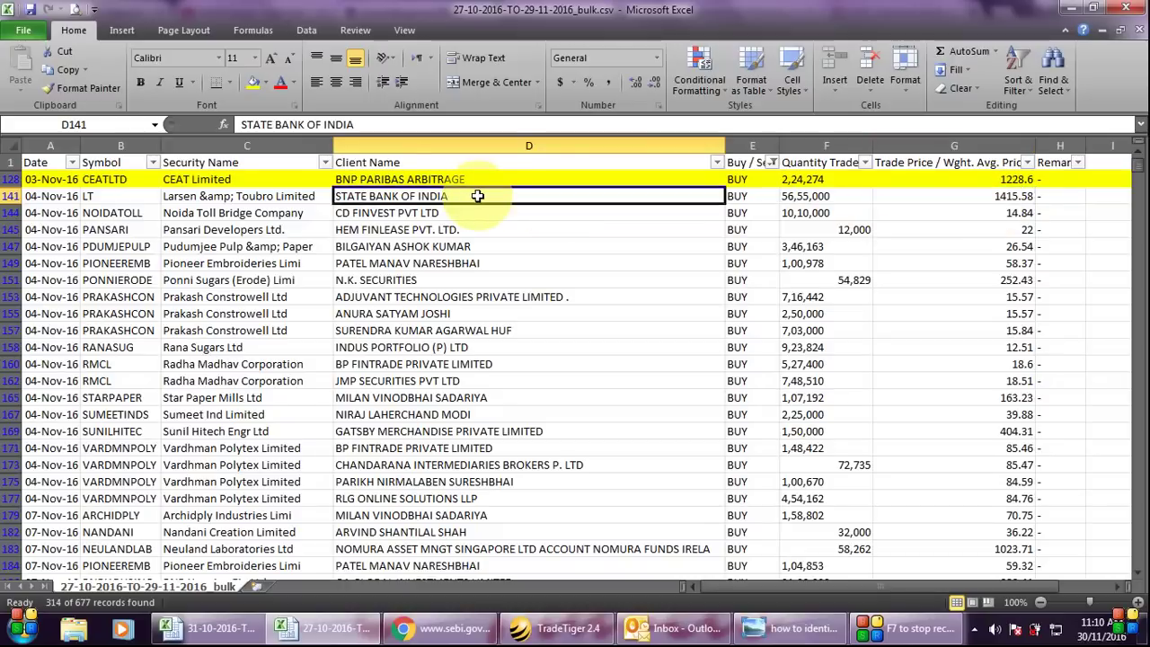
{"action": "key", "text": "shift+space"}
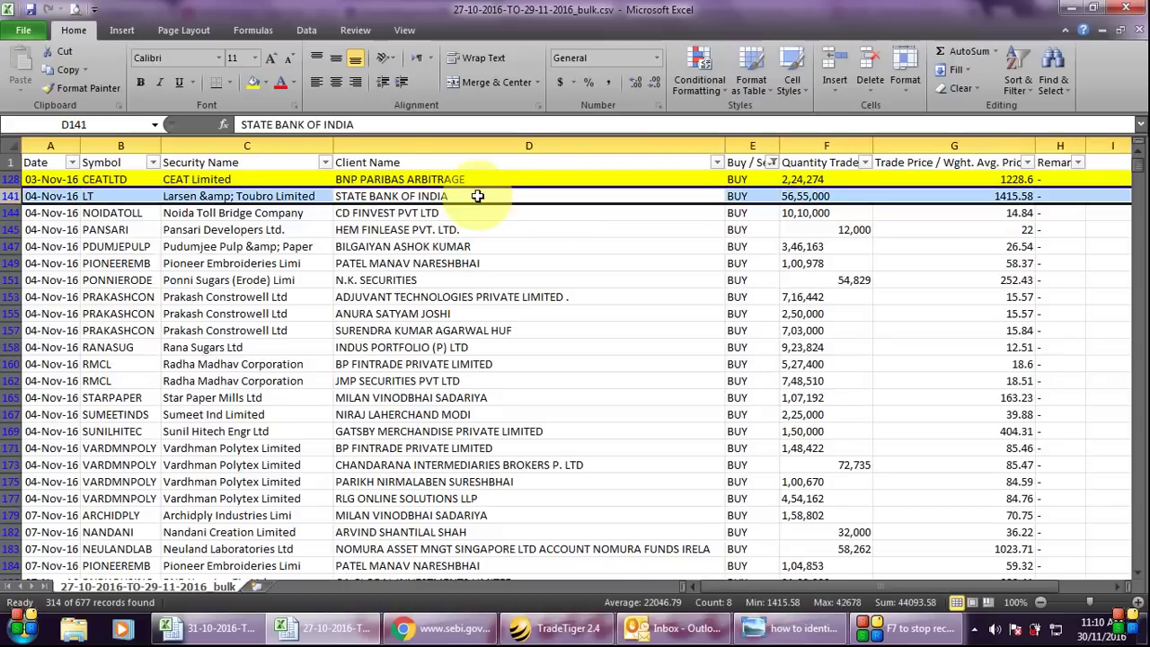
{"action": "left_click", "coordinate": [254, 84]}
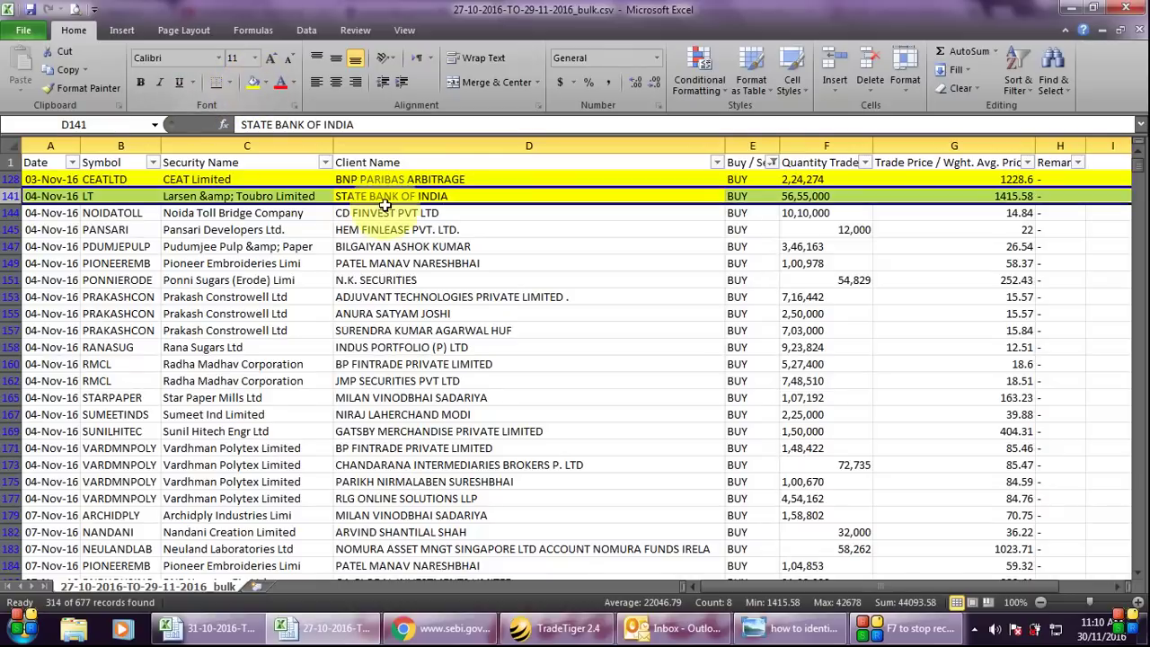
{"action": "left_click", "coordinate": [386, 213]}
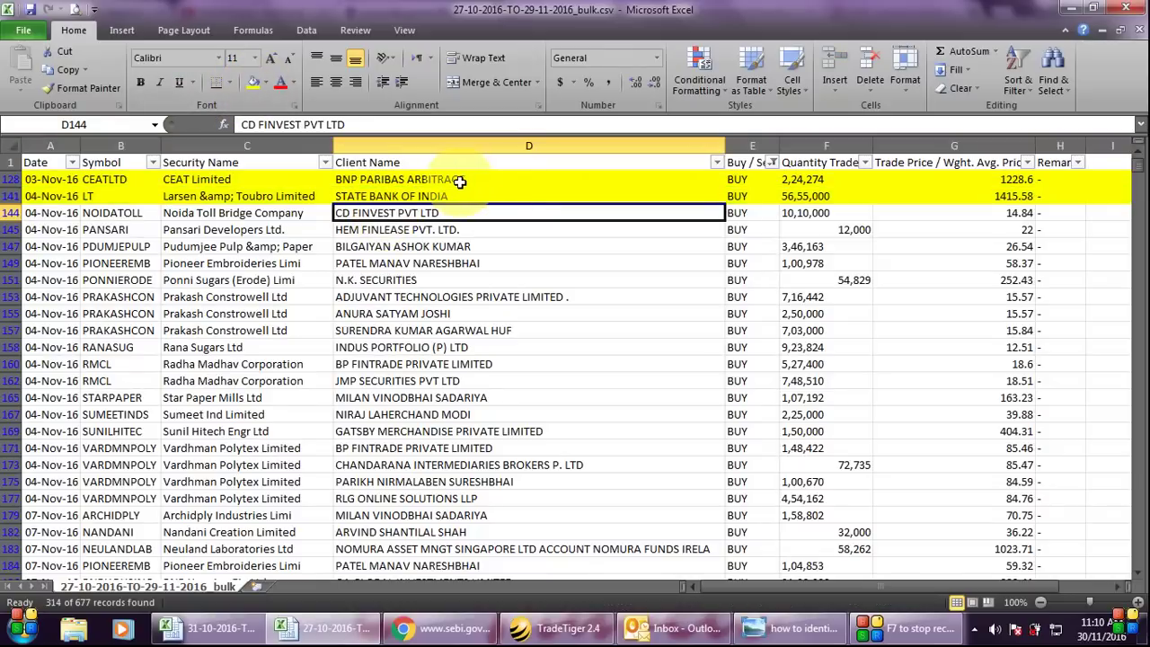
Step: Compare the two yellow institutional rows with the client list in the 31-10-2016-TO-29-11-2016_bulk.xlsx workbook, and return to the bulk deals file
{"action": "left_click", "coordinate": [452, 180]}
{"action": "left_click", "coordinate": [449, 199]}
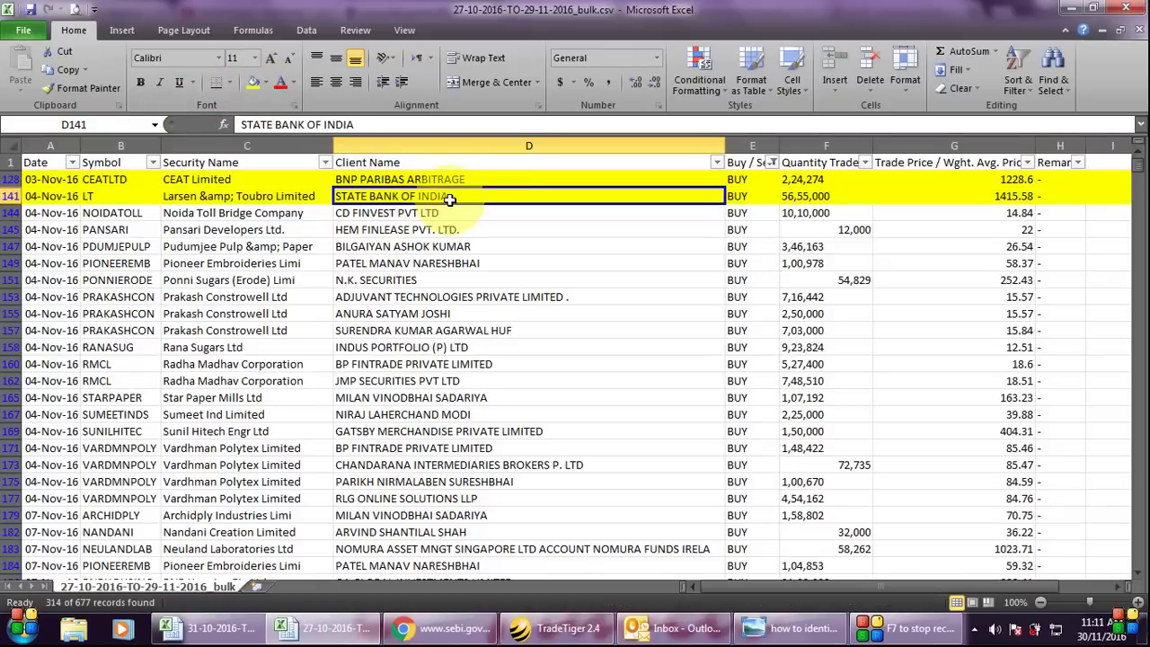
{"action": "left_click", "coordinate": [235, 638]}
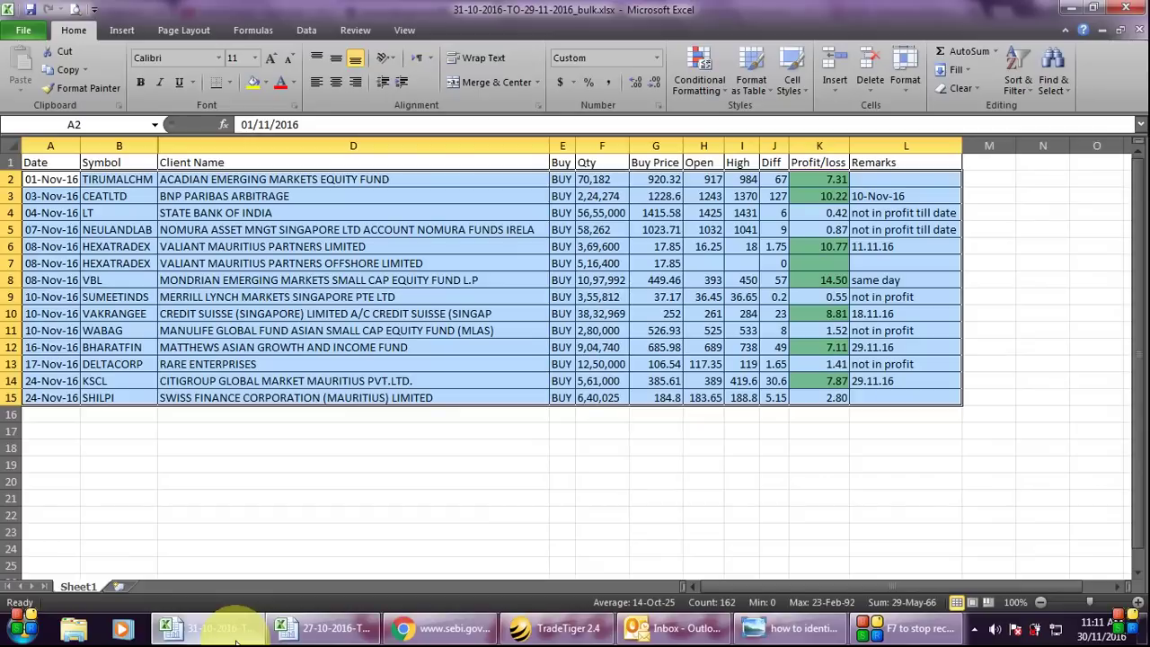
{"action": "left_click", "coordinate": [349, 638]}
Step: Delete the filtered BUY rows from row 144 through row 182, between STATE BANK OF INDIA and the NOMURA ASSET MNGT SINGAPORE row
{"action": "key", "text": "Down"}
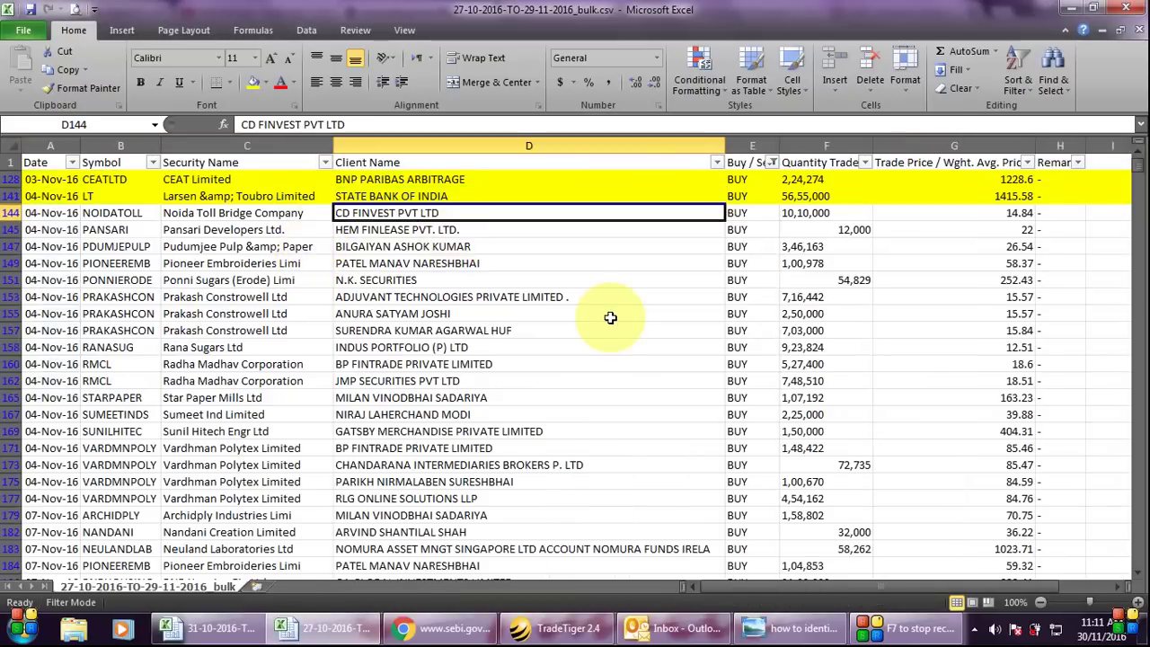
{"action": "key", "text": "shift+space"}
{"action": "key", "text": "shift+Down"}
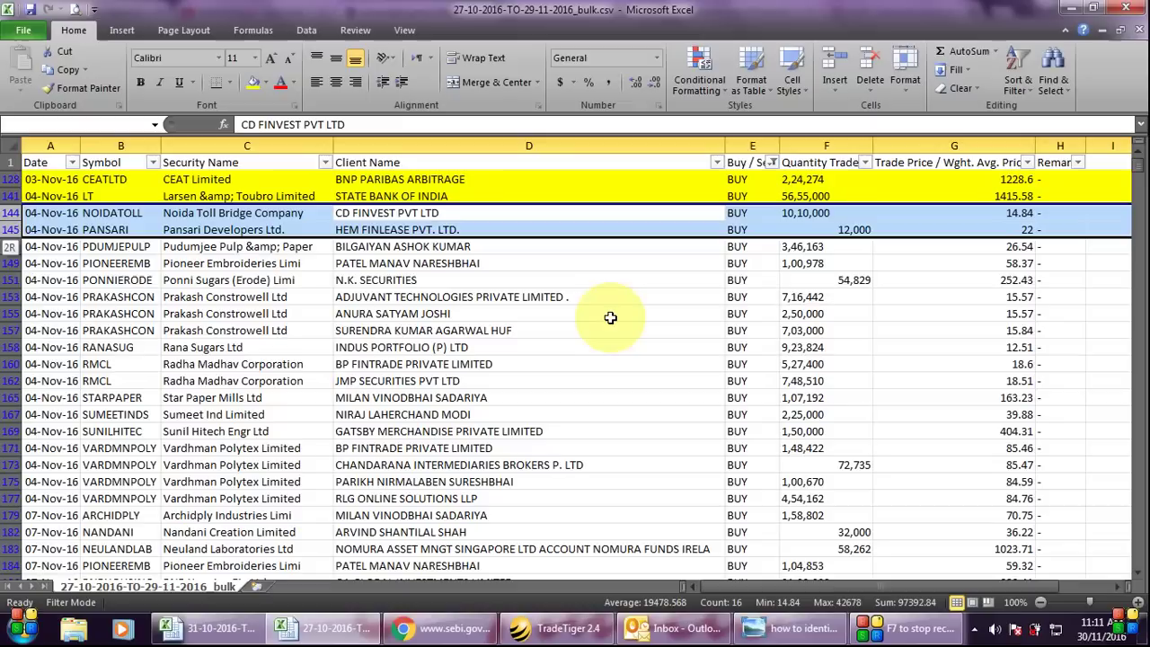
{"action": "key", "text": "shift+Down"}
{"action": "key", "text": "shift+Down"}
{"action": "key", "text": "shift+Down"}
{"action": "key", "text": "shift+Down"}
{"action": "key", "text": "shift+Down"}
{"action": "key", "text": "shift+Down"}
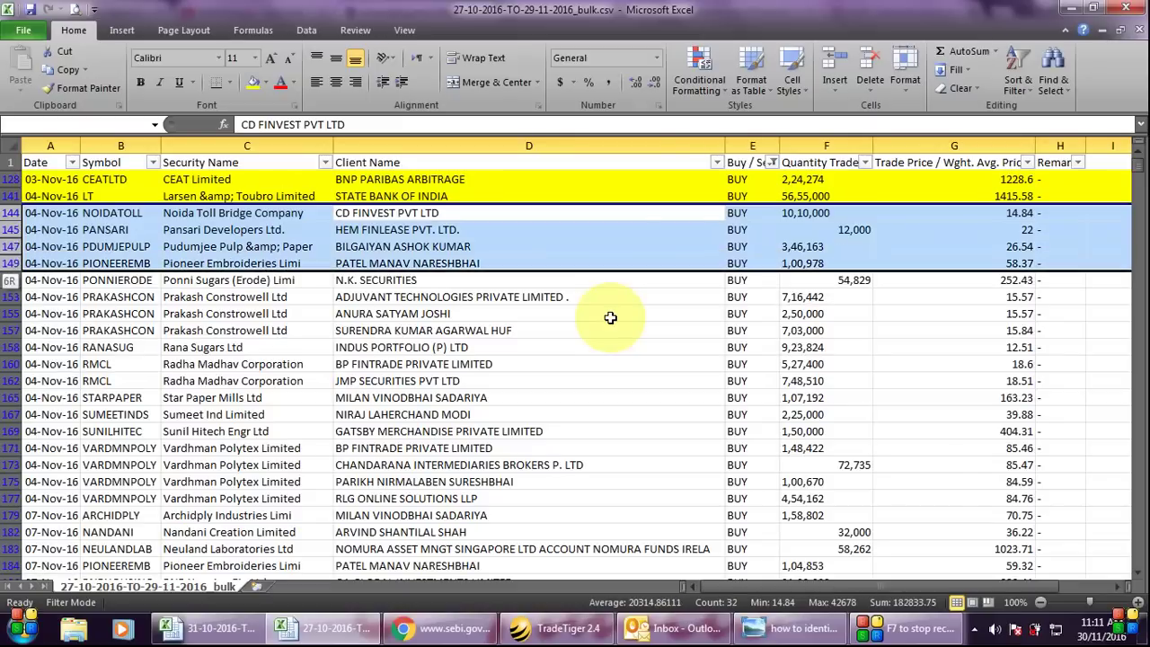
{"action": "key", "text": "shift+Down"}
{"action": "key", "text": "shift+Down"}
{"action": "key", "text": "shift+Down"}
{"action": "key", "text": "shift+Down"}
{"action": "key", "text": "shift+Down"}
{"action": "key", "text": "shift+Down"}
{"action": "key", "text": "shift+Down"}
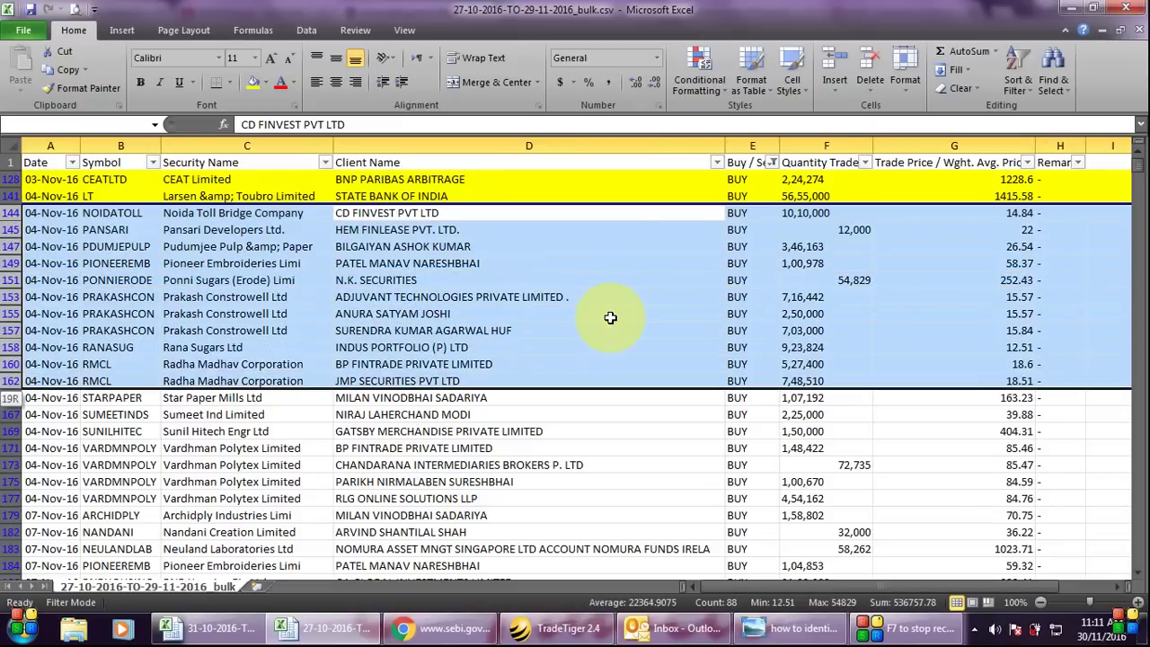
{"action": "key", "text": "shift+Down"}
{"action": "key", "text": "shift+Down"}
{"action": "key", "text": "shift+Down"}
{"action": "key", "text": "shift+Down"}
{"action": "key", "text": "shift+Down"}
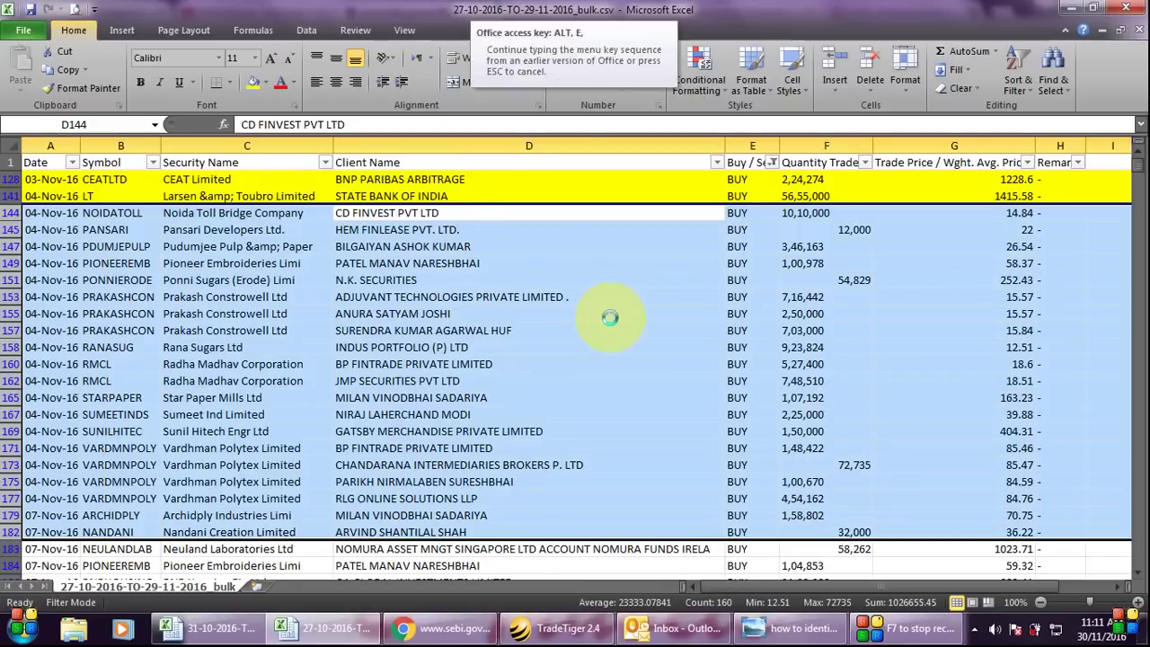
{"action": "key", "text": "ctrl+minus"}
{"action": "left_click", "coordinate": [377, 213]}
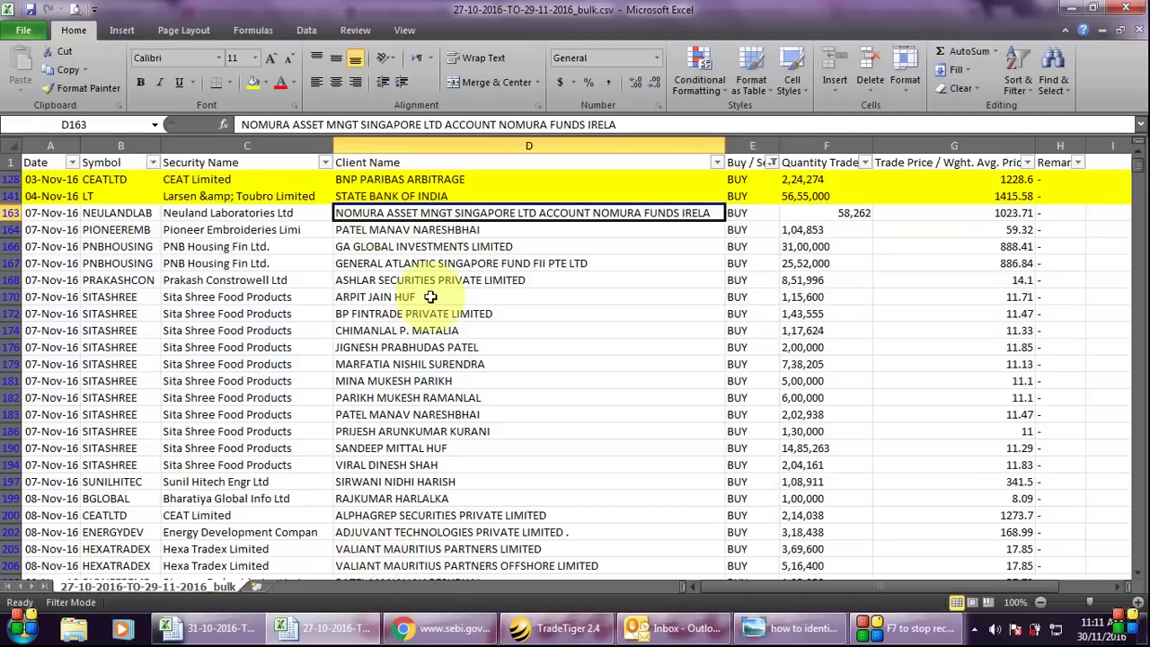
Step: Switch to the SEBI FII Index in Chrome and search for "nomura" in place of BNP PARIBAS ARBITRAGE
{"action": "left_click", "coordinate": [431, 627]}
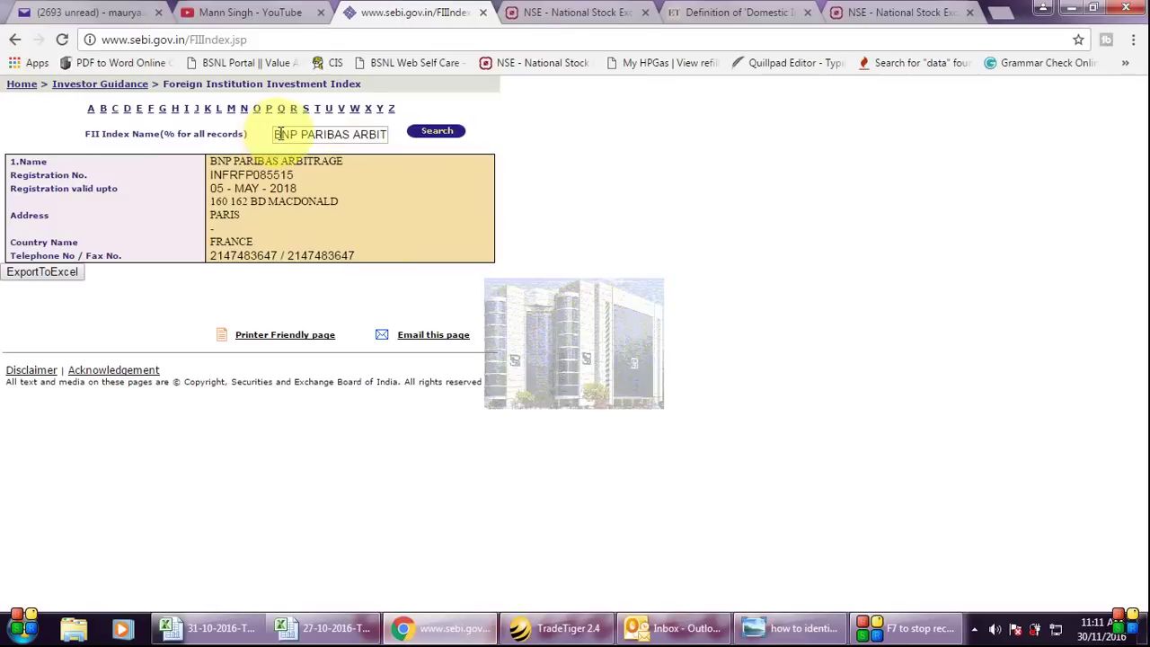
{"action": "left_click_drag", "start_coordinate": [275, 134], "coordinate": [489, 161]}
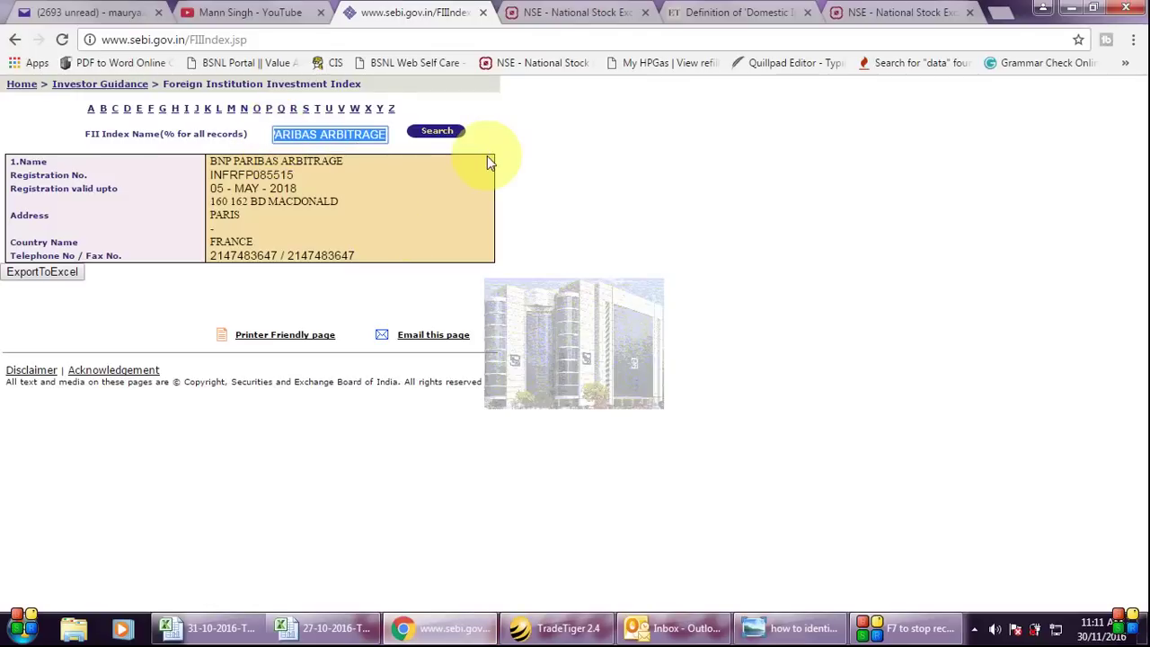
{"action": "type", "text": "nomura"}
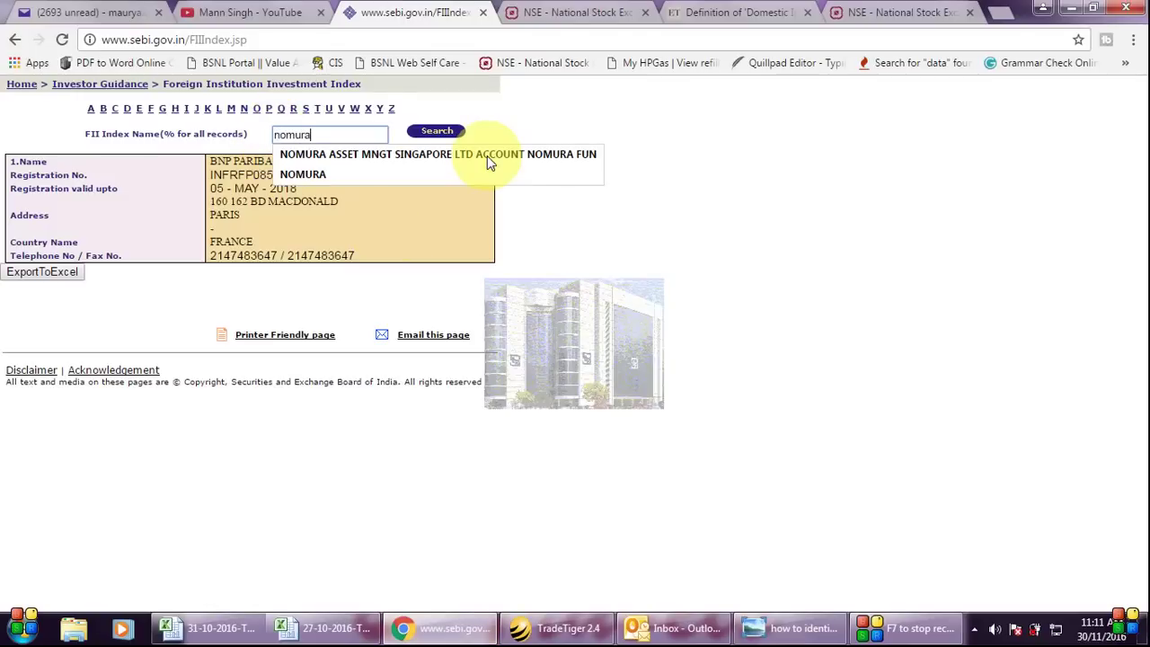
{"action": "key", "text": "Down"}
{"action": "key", "text": "Up"}
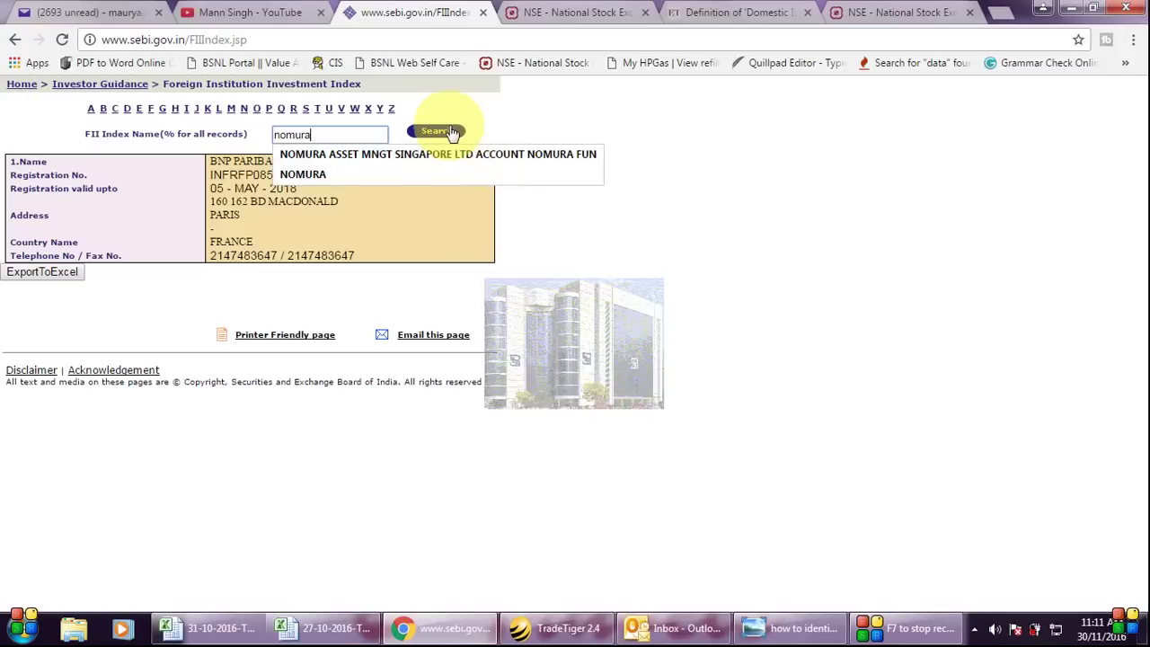
{"action": "left_click", "coordinate": [452, 132]}
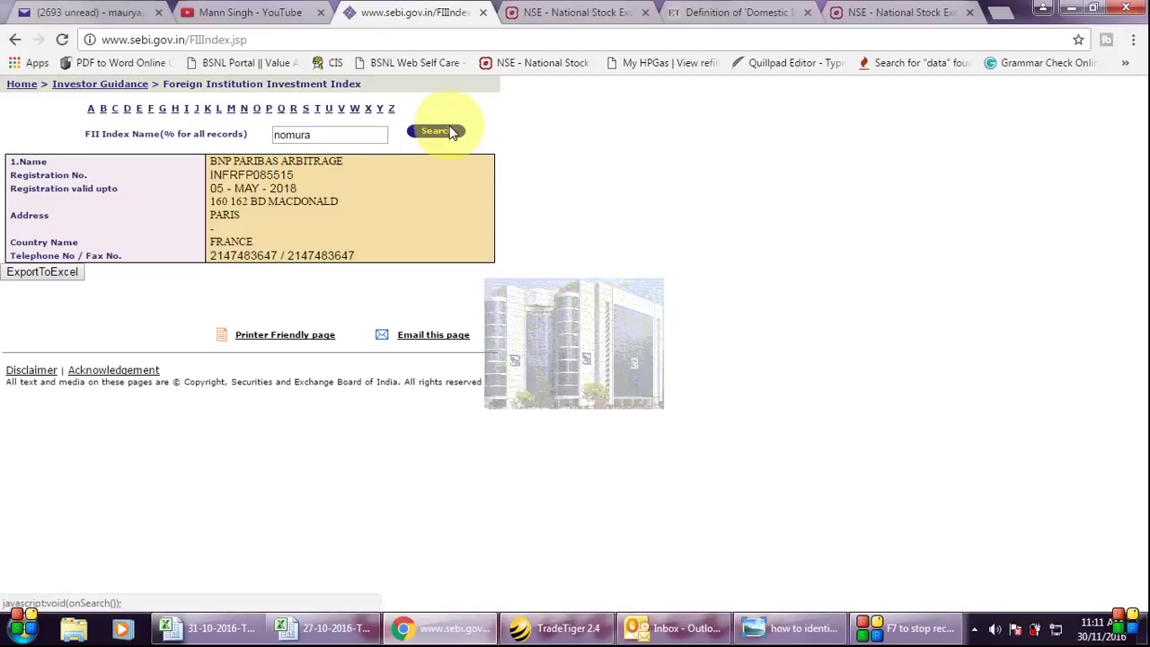
Step: Compare the Nomura entries in the FII Index with the row 163 client, and fill that client name cell in the bulk deals file with yellow
{"action": "key", "text": "alt+Tab"}
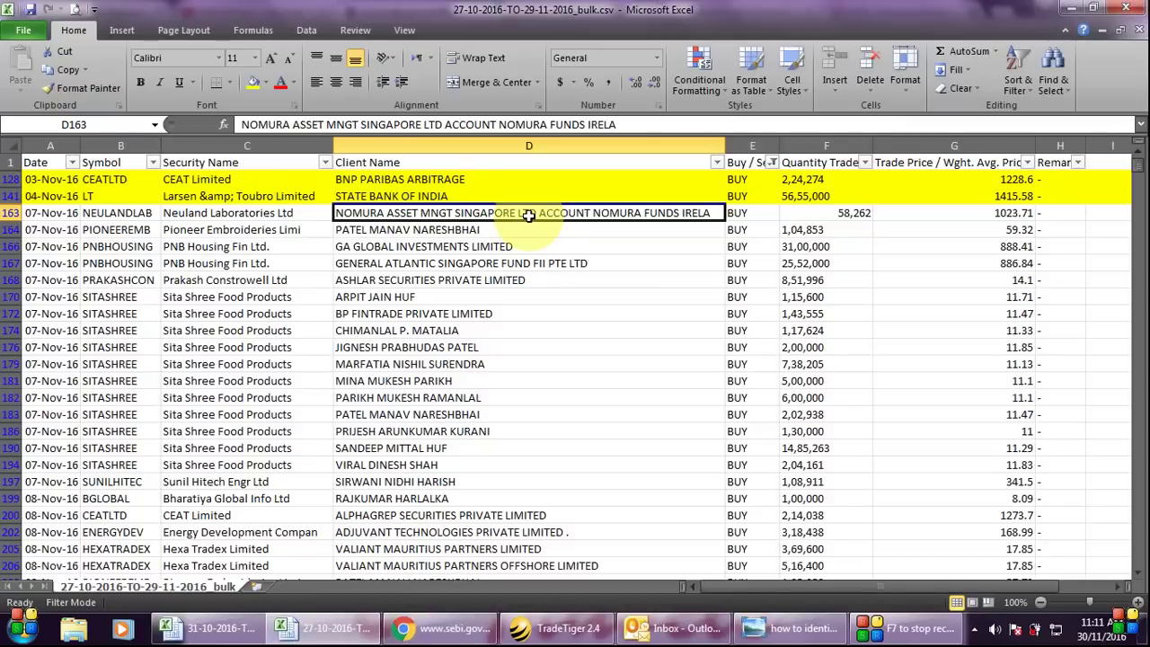
{"action": "mouse_move", "coordinate": [452, 634]}
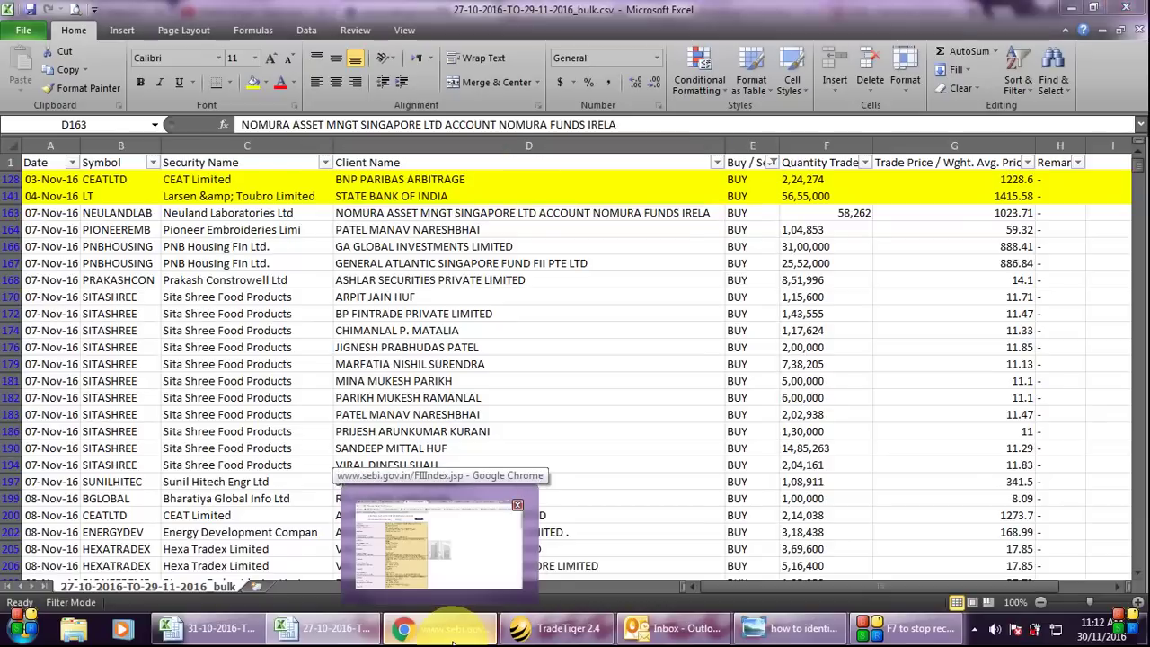
{"action": "left_click", "coordinate": [451, 634]}
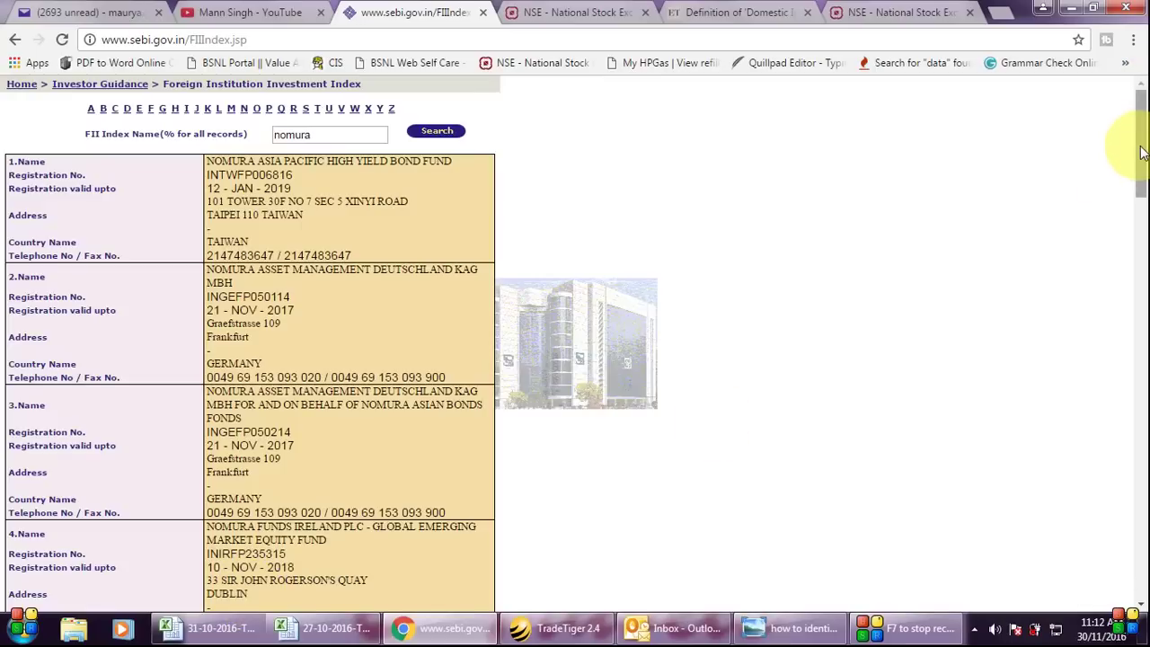
{"action": "left_click_drag", "start_coordinate": [1141, 151], "coordinate": [1060, 439]}
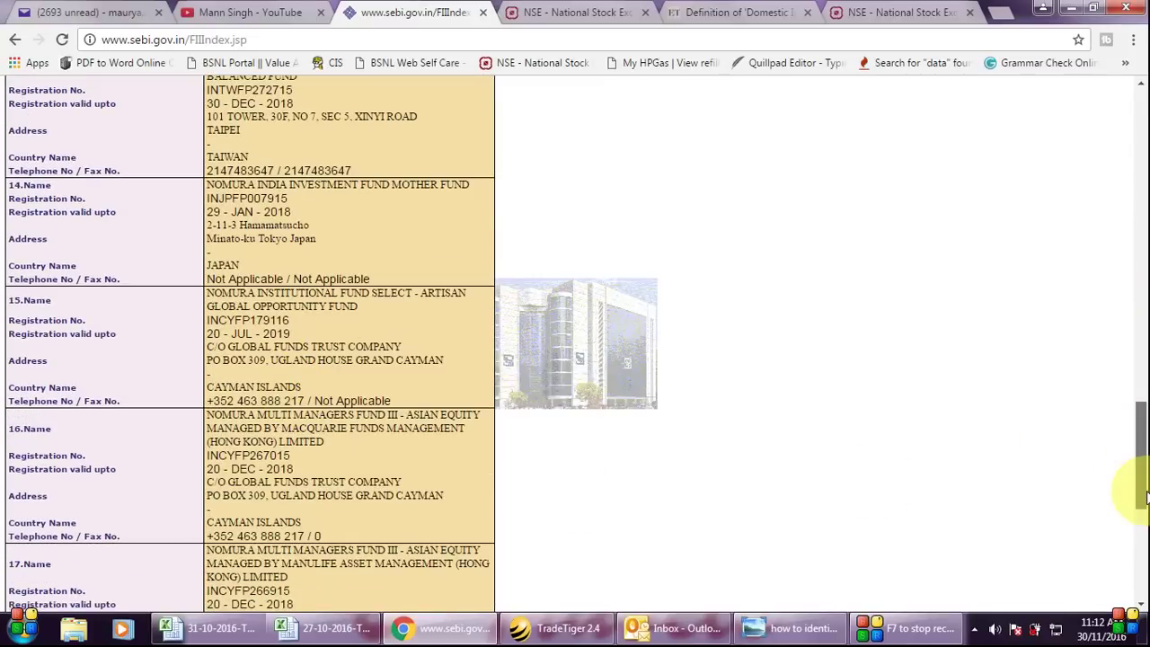
{"action": "scroll", "coordinate": [1145, 498], "scroll_direction": "down", "scroll_amount": 5}
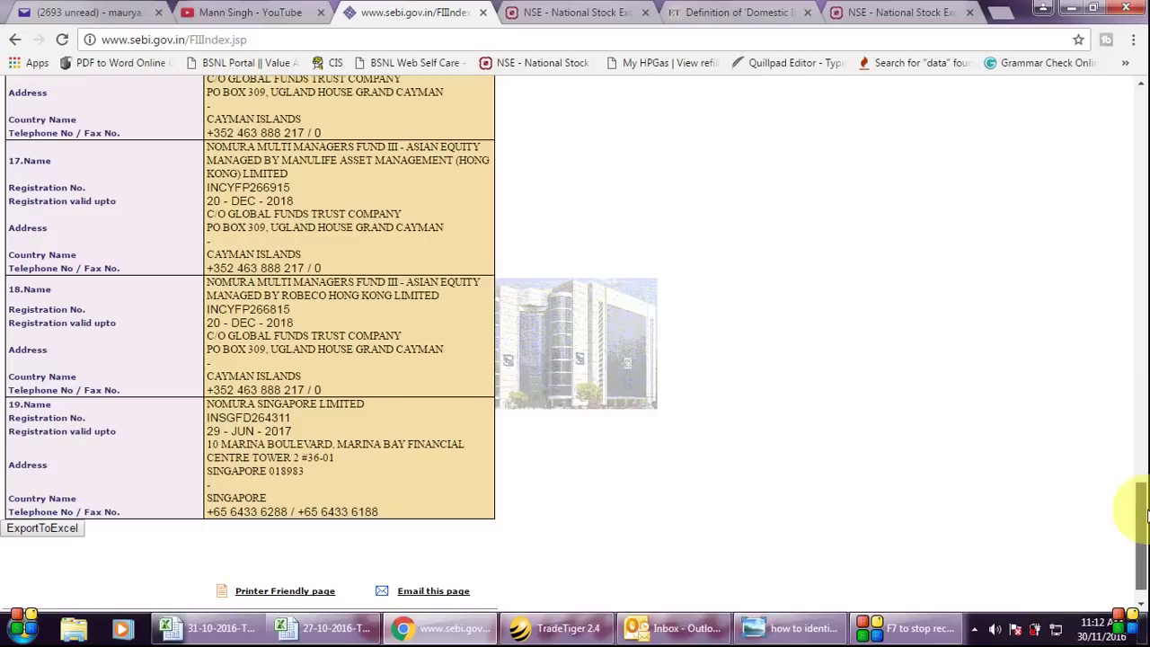
{"action": "left_click_drag", "start_coordinate": [1145, 512], "coordinate": [1131, 103]}
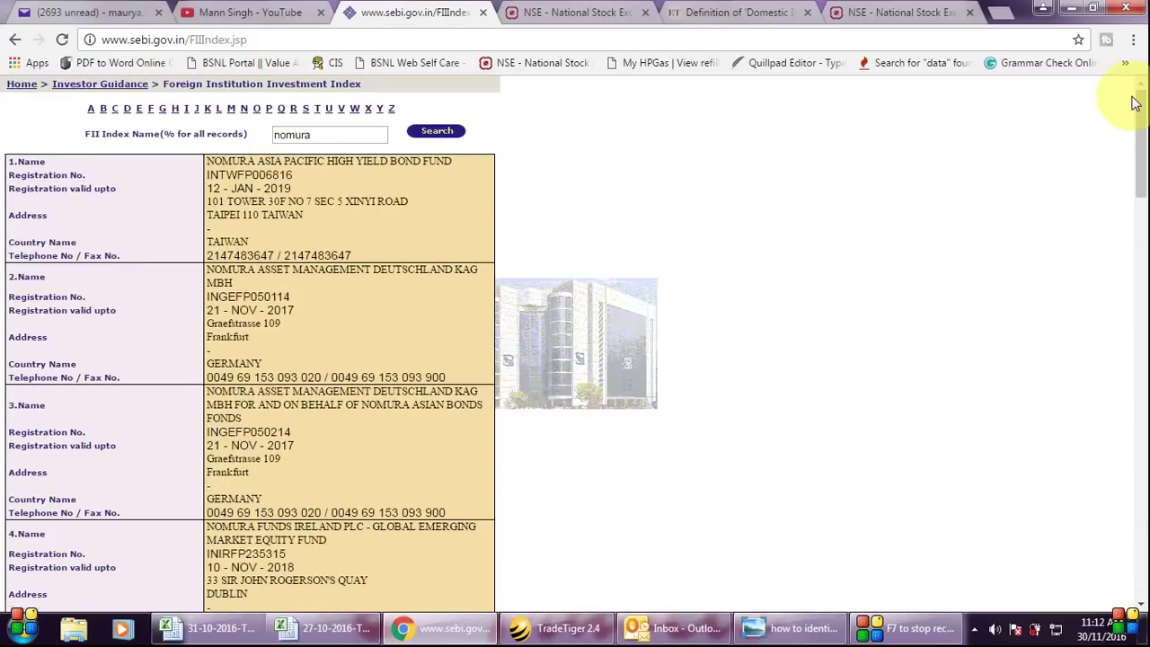
{"action": "left_click", "coordinate": [184, 42]}
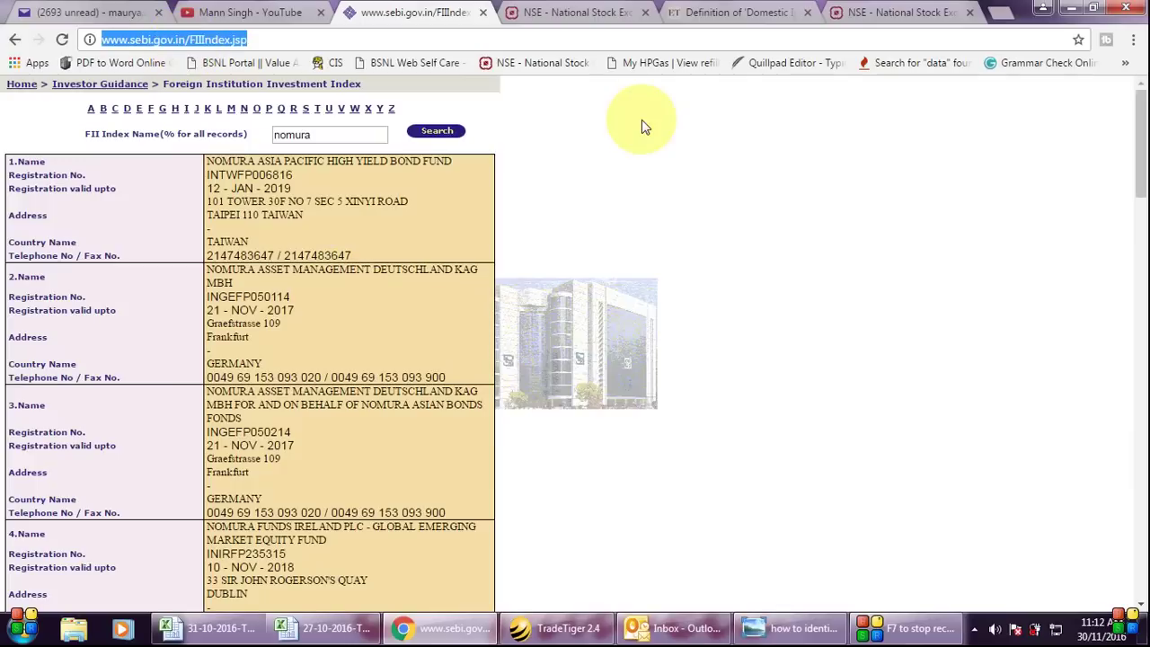
{"action": "left_click", "coordinate": [333, 628]}
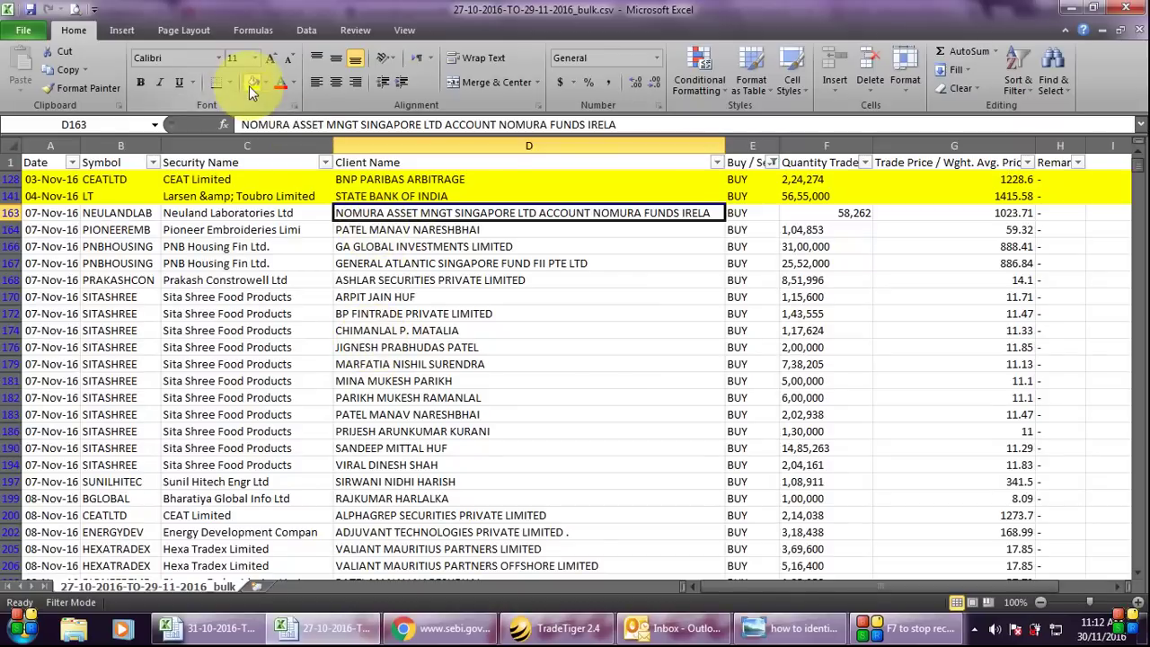
Step: Delete the filtered BUY rows from row 164 through row 202, between the NOMURA row and VALIANT MAURITIUS PARTNERS LIMITED
{"action": "left_click", "coordinate": [371, 233]}
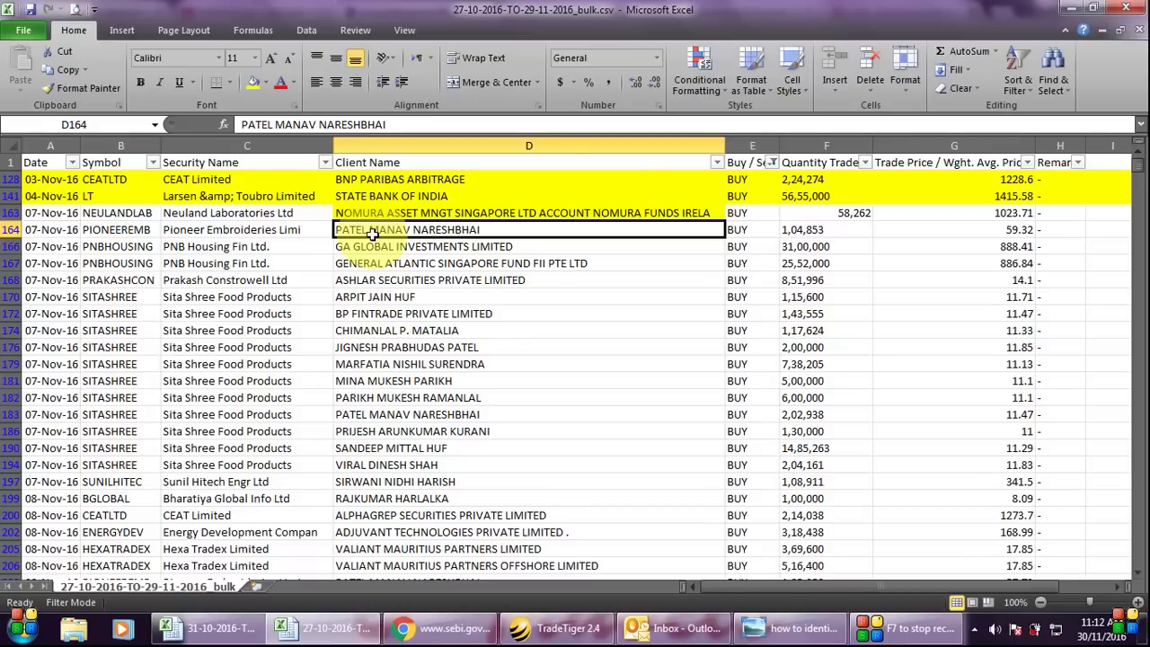
{"action": "key", "text": "shift+Down"}
{"action": "key", "text": "shift+Down"}
{"action": "key", "text": "shift+Down"}
{"action": "key", "text": "shift+Down"}
{"action": "key", "text": "shift+Down"}
{"action": "key", "text": "shift+Down"}
{"action": "key", "text": "shift+Down"}
{"action": "key", "text": "shift+Down"}
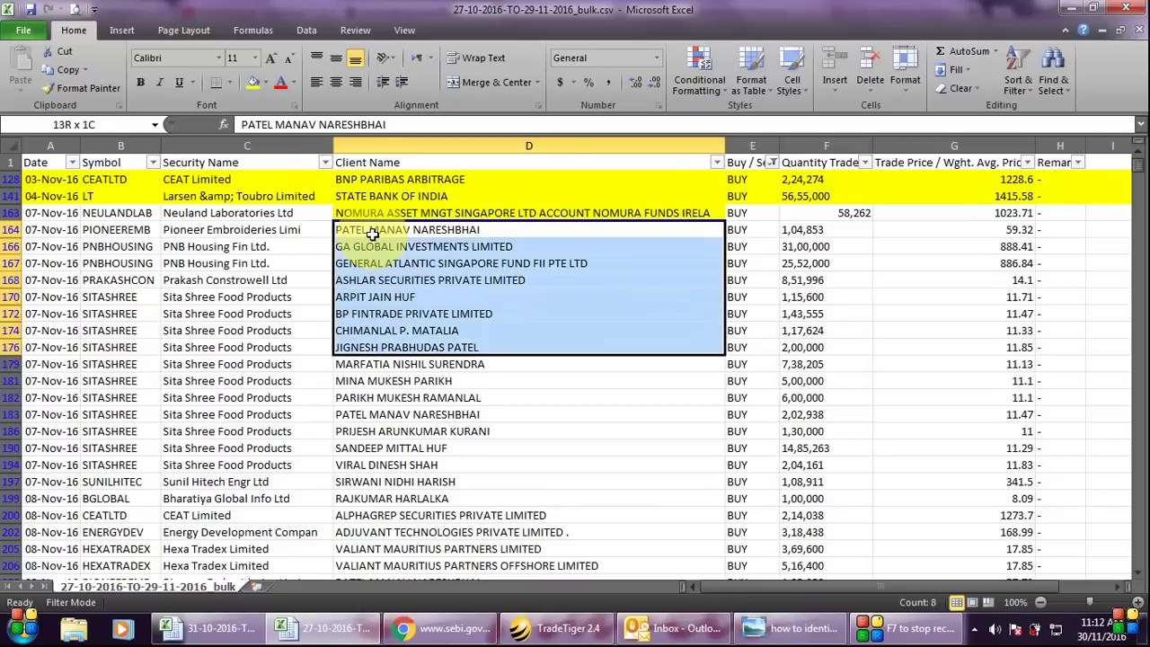
{"action": "key", "text": "shift+Down"}
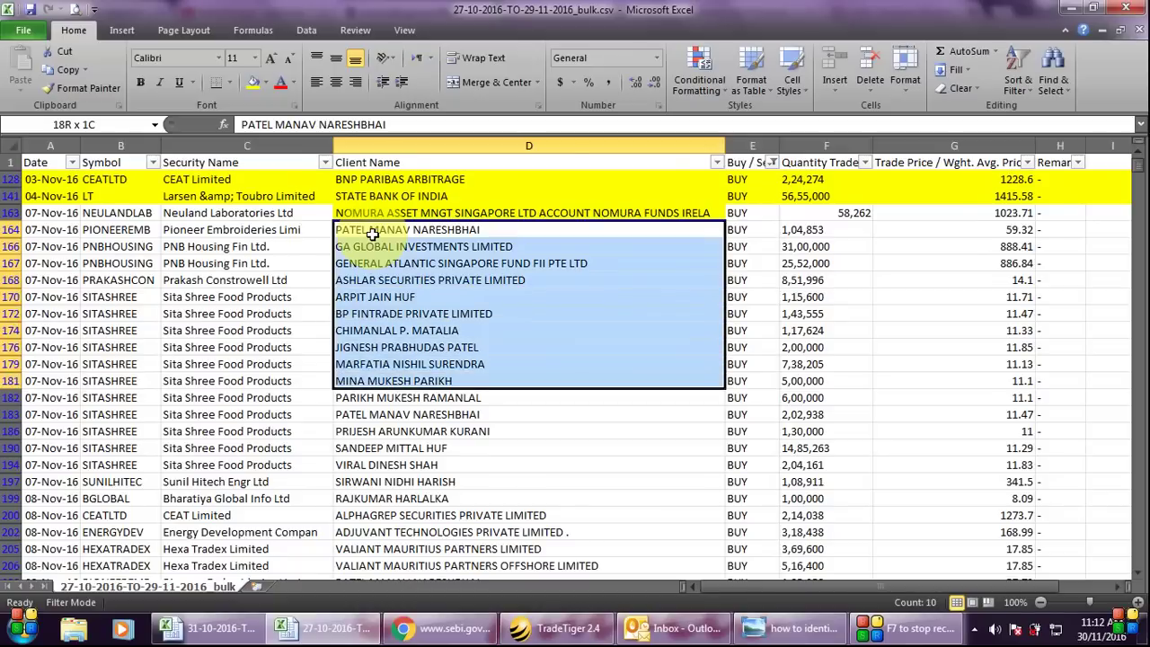
{"action": "key", "text": "shift+Down"}
{"action": "key", "text": "shift+Down"}
{"action": "key", "text": "shift+Down"}
{"action": "key", "text": "shift+Down"}
{"action": "key", "text": "shift+Down"}
{"action": "key", "text": "shift+Down"}
{"action": "key", "text": "shift+Down"}
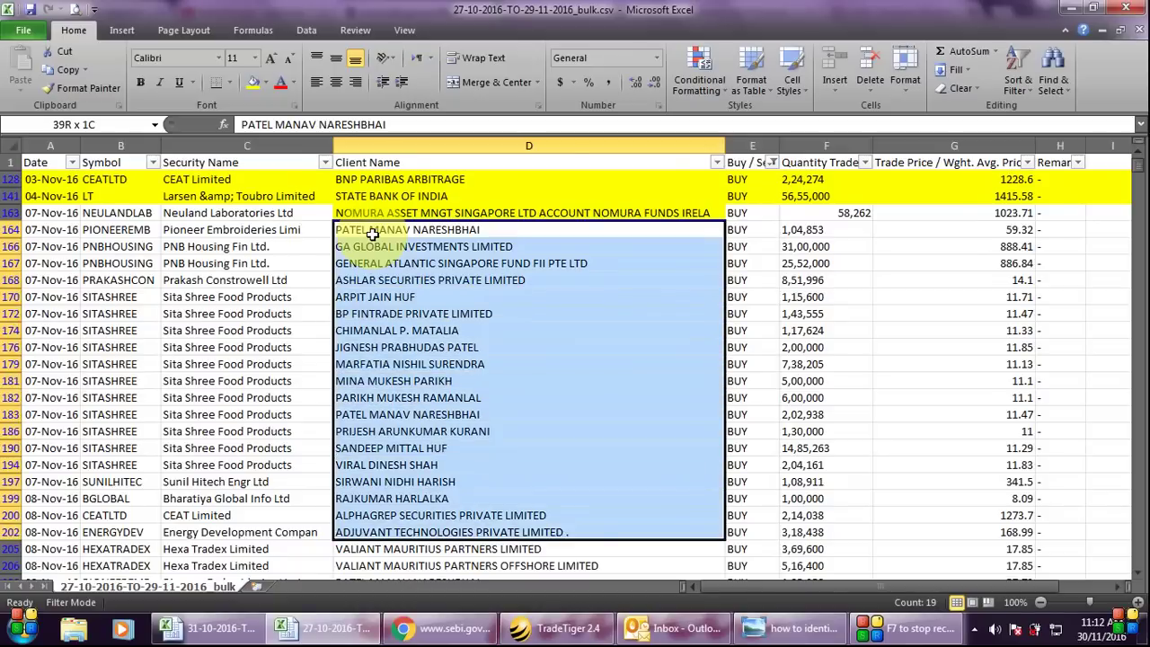
{"action": "key", "text": "shift+Down"}
{"action": "key", "text": "shift+Up"}
{"action": "key", "text": "shift+Up"}
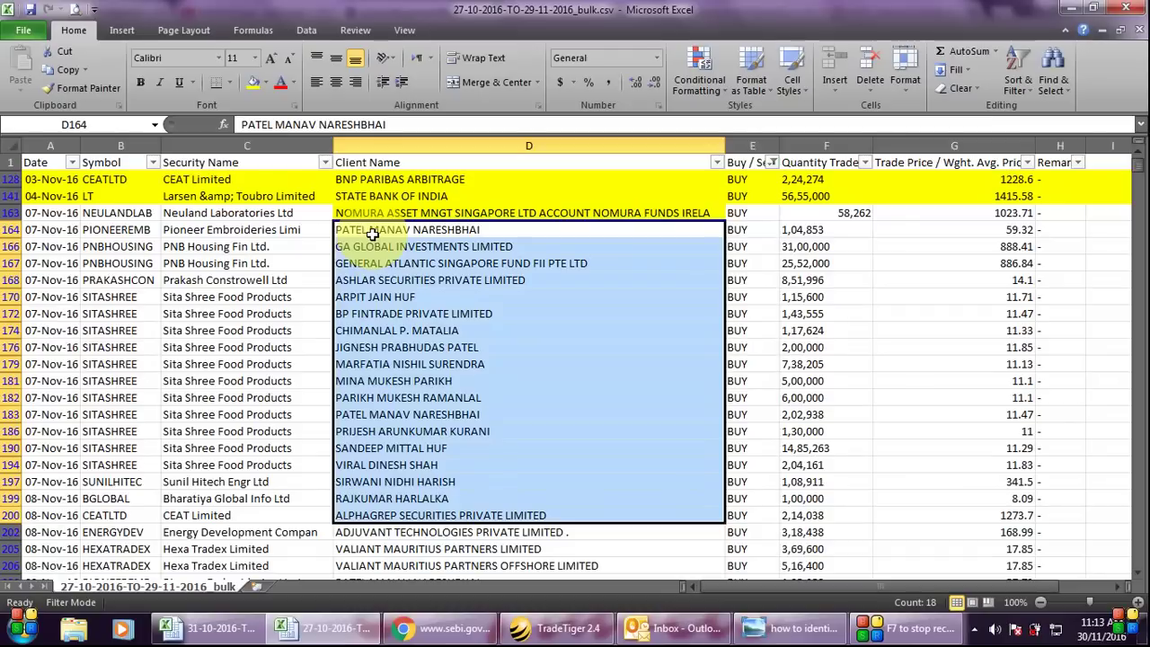
{"action": "key", "text": "shift+Down"}
{"action": "key", "text": "shift+space"}
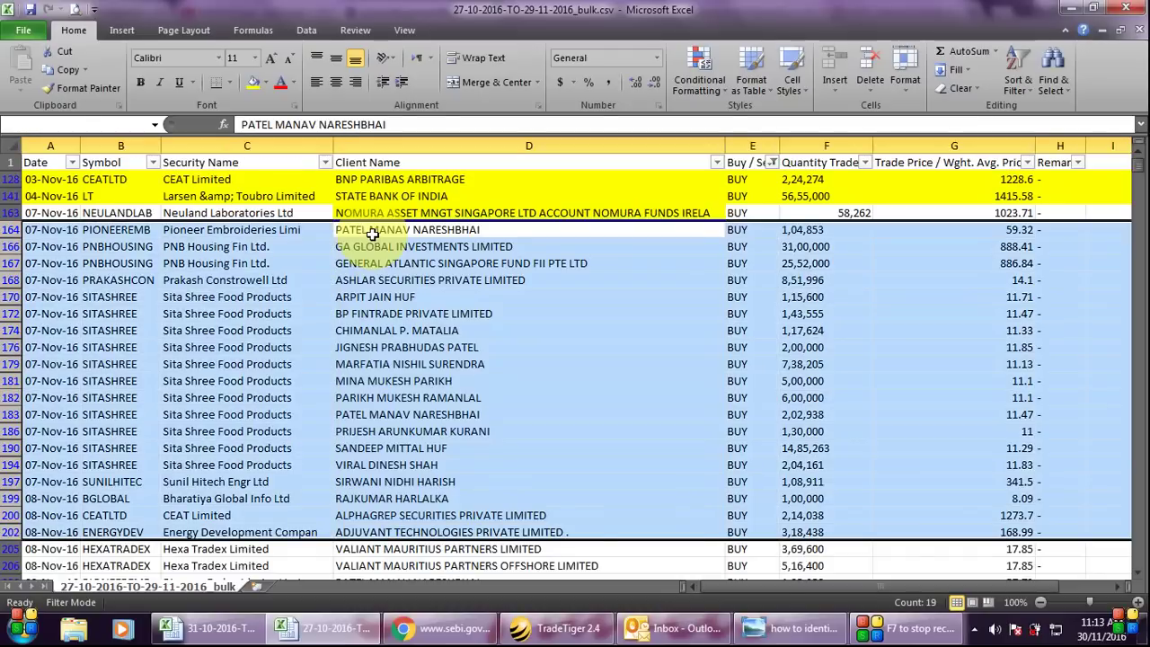
{"action": "key", "text": "ctrl+minus"}
Step: Copy the client name VALIANT MAURITIUS PARTNERS LIMITED from row 186 and search for it in the SEBI FII Index
{"action": "left_click", "coordinate": [372, 232]}
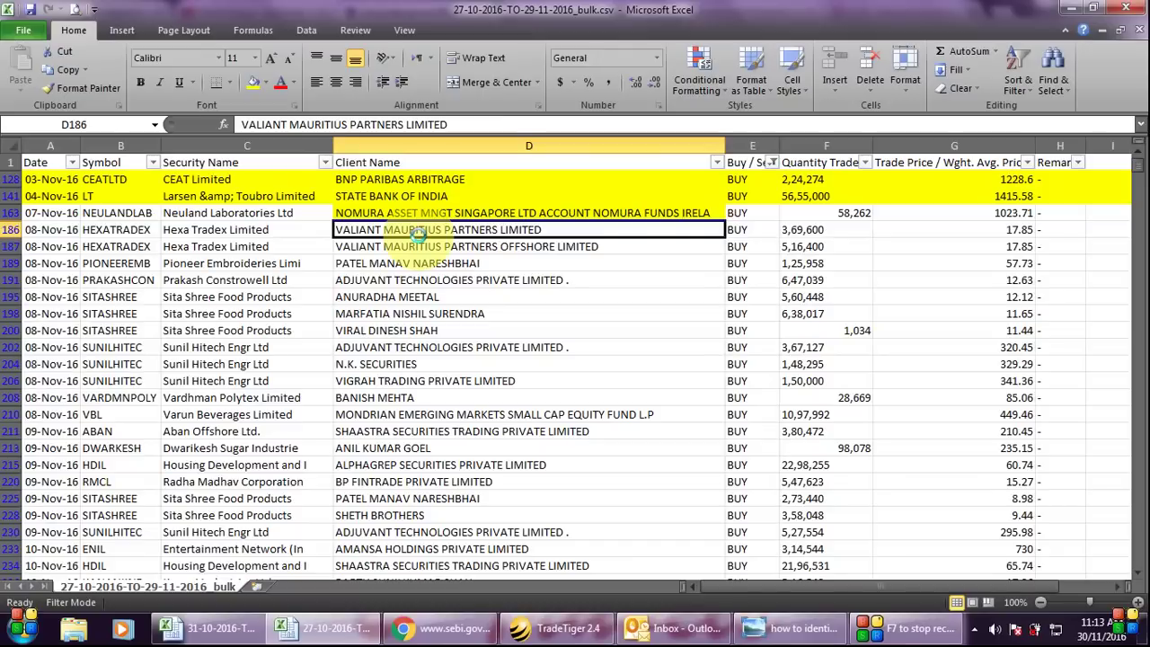
{"action": "key", "text": "ctrl+c"}
{"action": "left_click", "coordinate": [440, 639]}
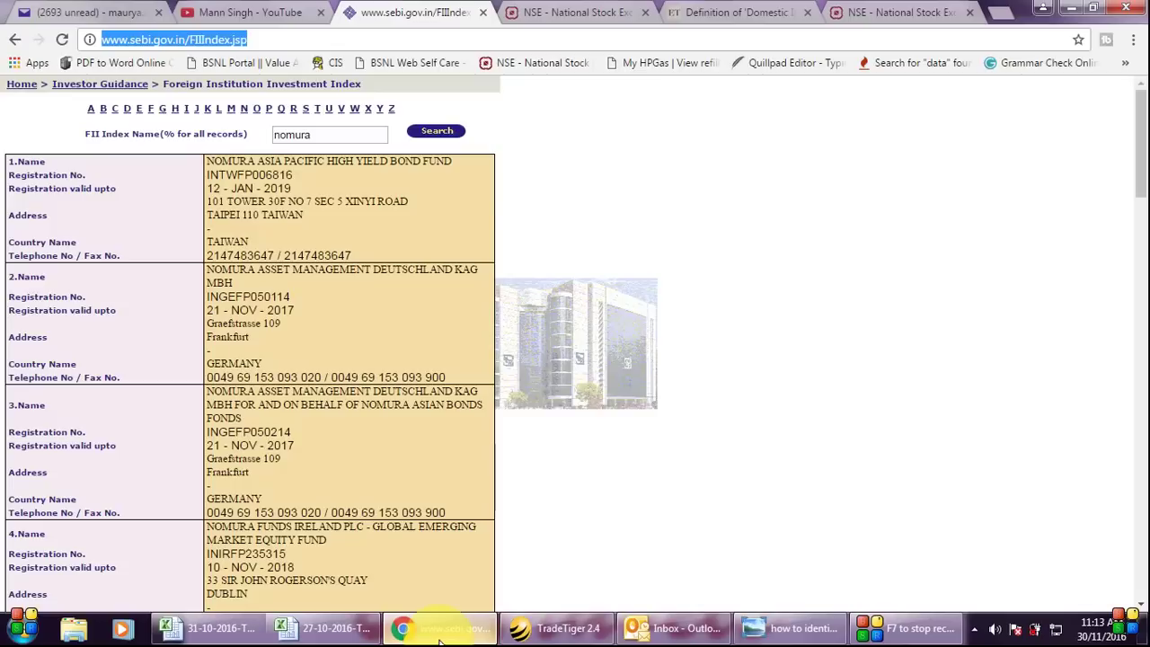
{"action": "left_click_drag", "start_coordinate": [314, 134], "coordinate": [243, 144]}
{"action": "key", "text": "ctrl+v"}
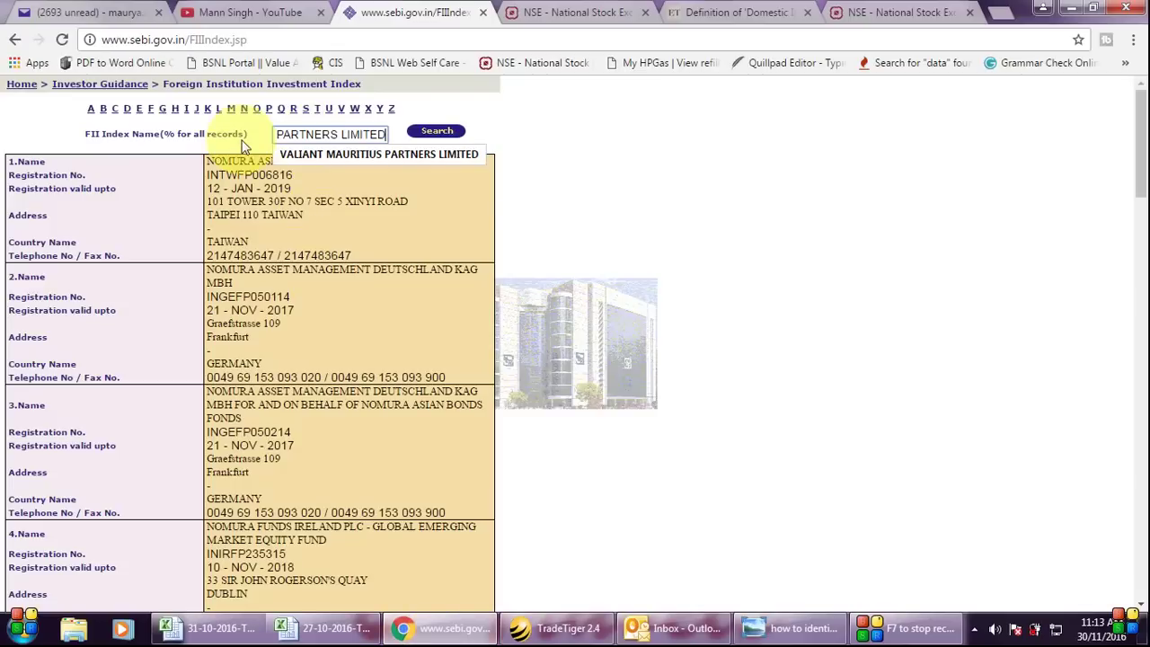
{"action": "left_click", "coordinate": [456, 132]}
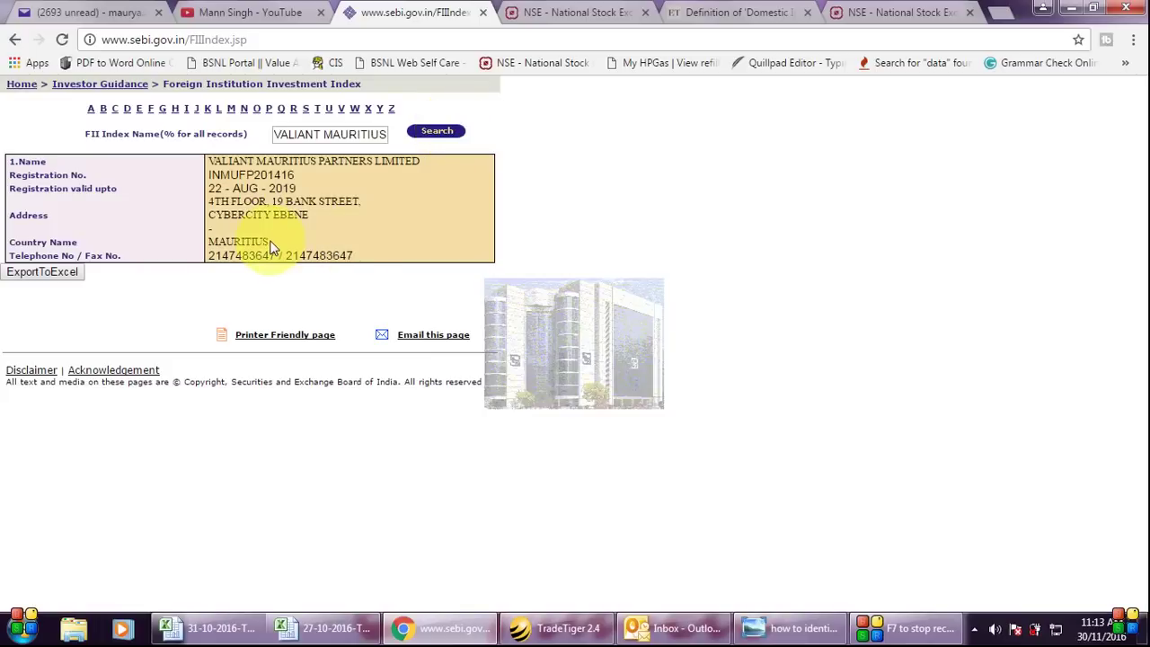
Step: Check the registered name and country of the VALIANT MAURITIUS PARTNERS LIMITED entry
{"action": "left_click_drag", "start_coordinate": [271, 243], "coordinate": [209, 243]}
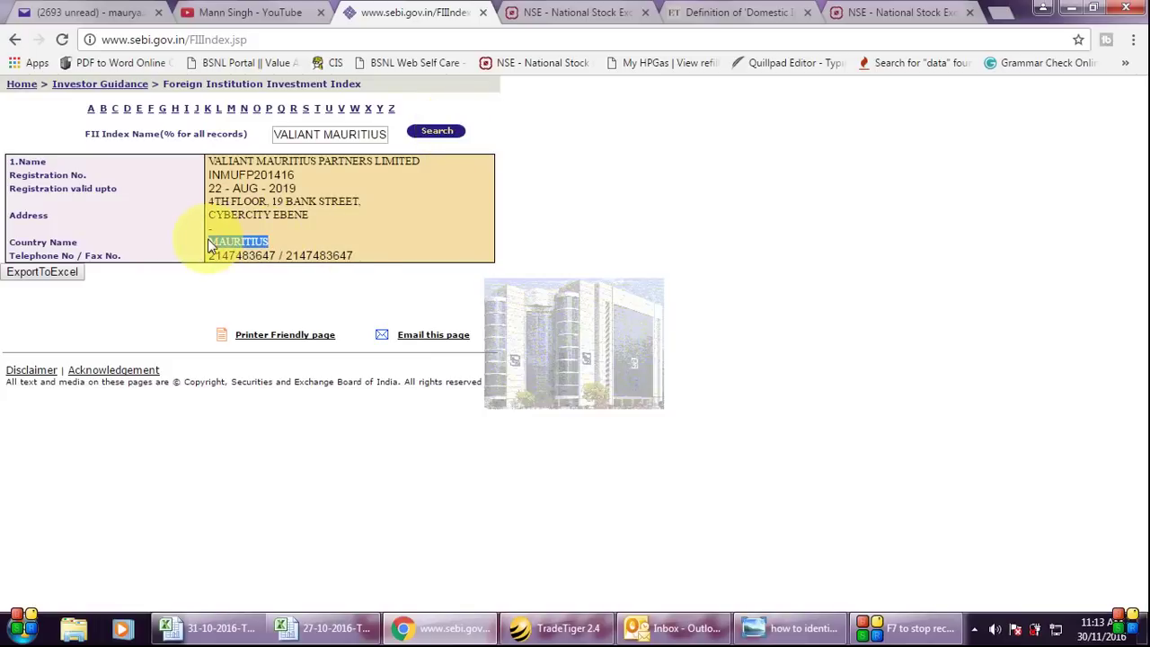
{"action": "left_click_drag", "start_coordinate": [208, 160], "coordinate": [427, 164]}
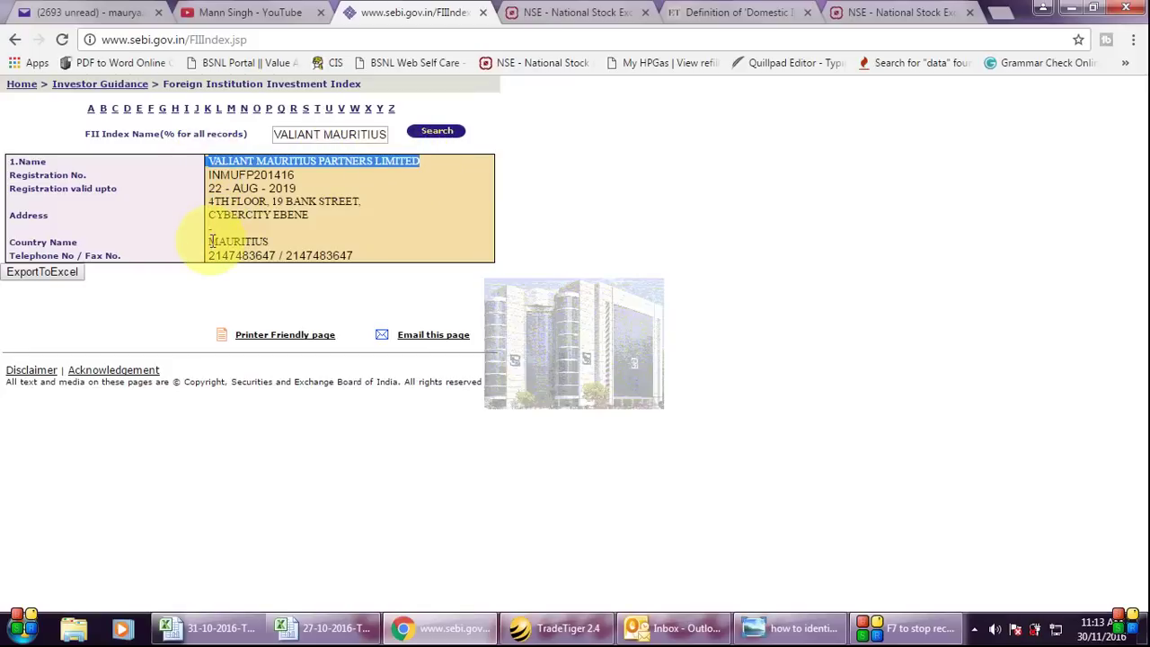
{"action": "left_click_drag", "start_coordinate": [211, 241], "coordinate": [280, 240]}
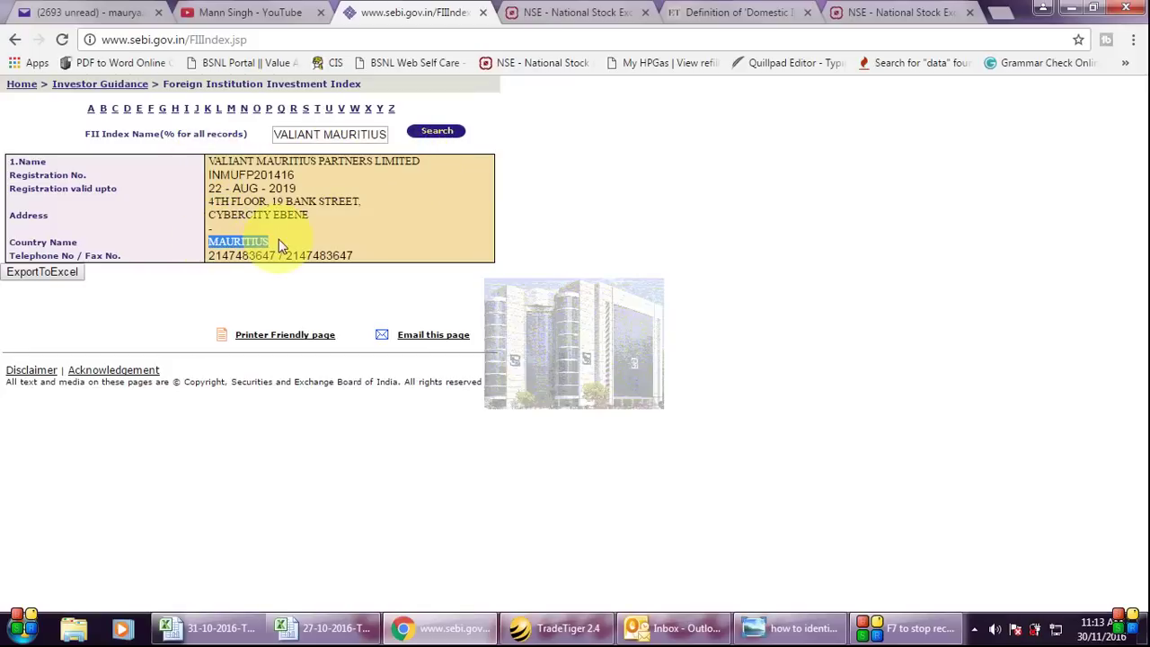
Step: Return to the bulk deals file and check the dates, quantities and trade prices of the two VALIANT MAURITIUS deals in Hexa Tradex
{"action": "left_click", "coordinate": [326, 628]}
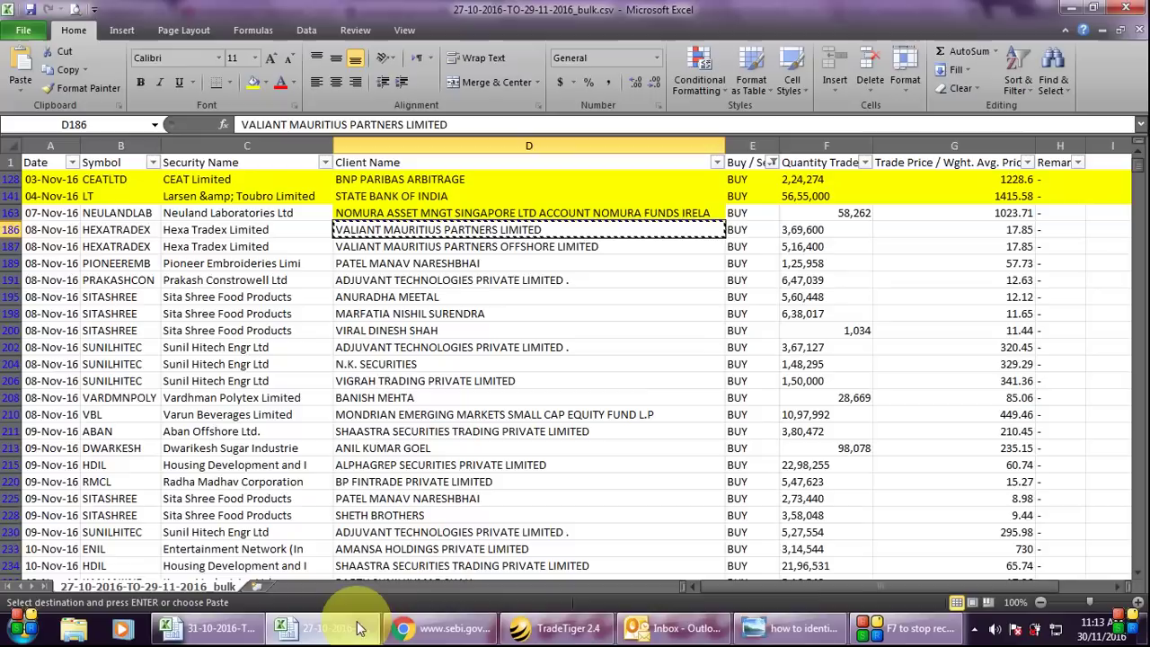
{"action": "left_click", "coordinate": [52, 232]}
{"action": "left_click", "coordinate": [54, 249]}
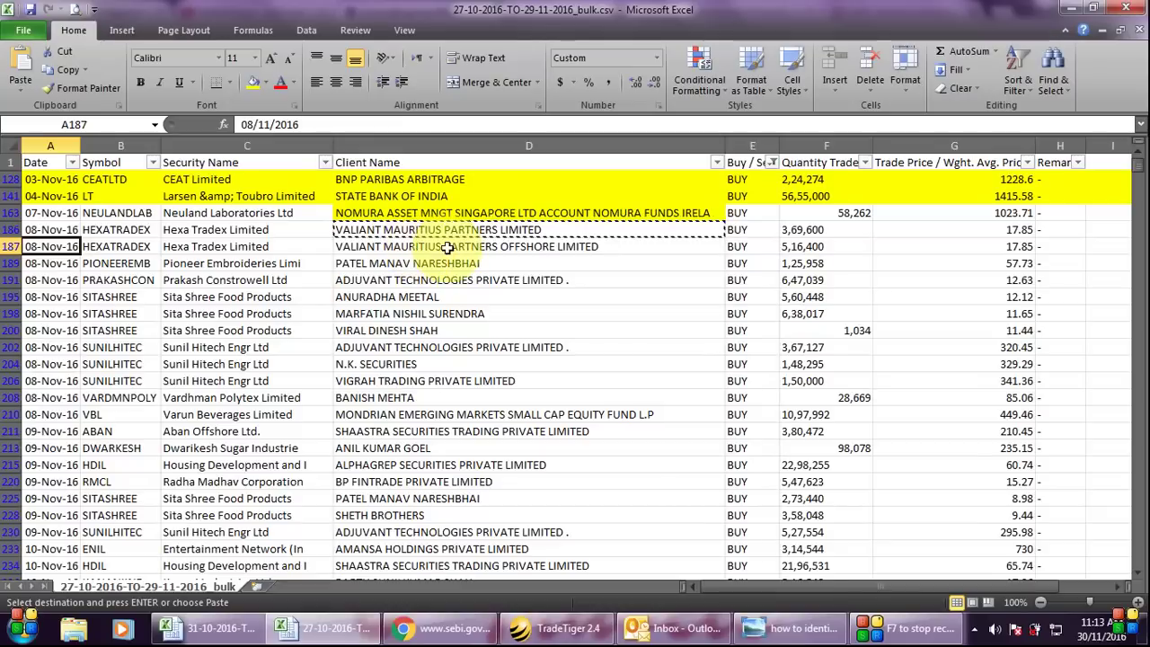
{"action": "left_click", "coordinate": [807, 231]}
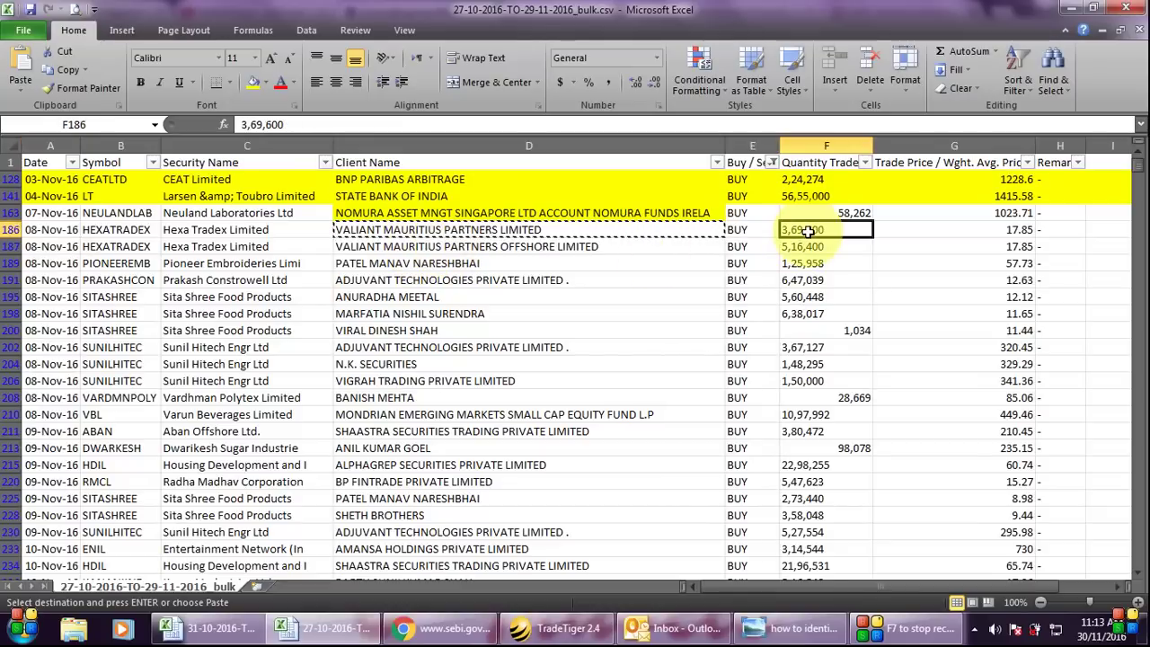
{"action": "left_click", "coordinate": [795, 250]}
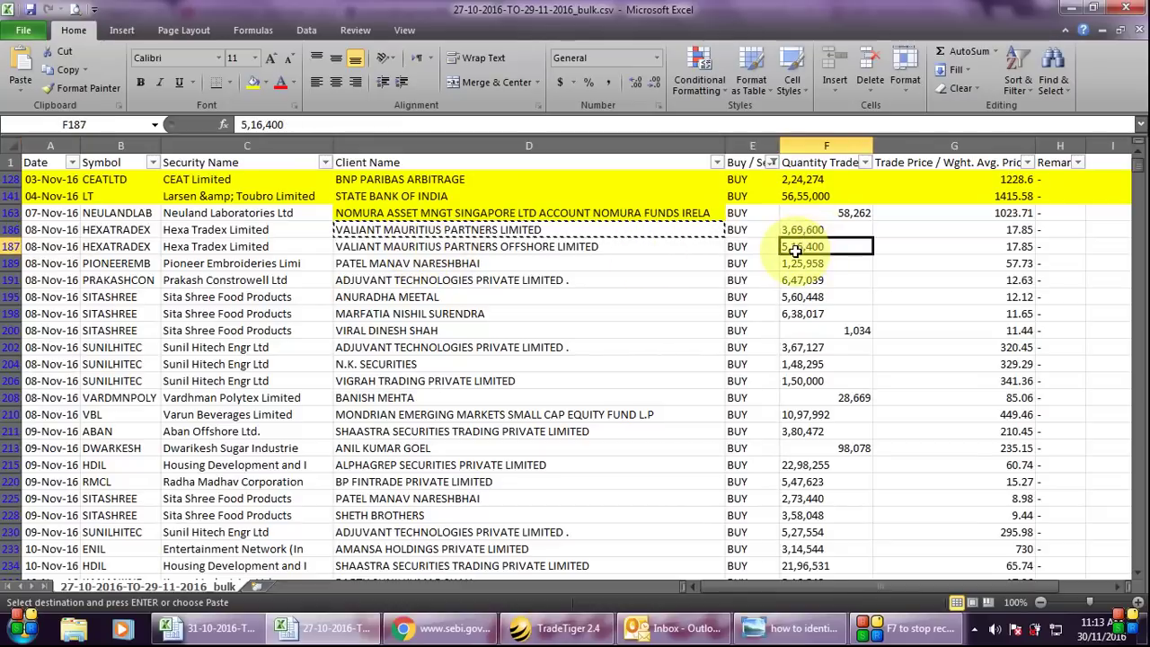
{"action": "left_click_drag", "start_coordinate": [1006, 230], "coordinate": [979, 246]}
Step: Fill rows 186 and 187, the two VALIANT MAURITIUS deals, with yellow
{"action": "left_click_drag", "start_coordinate": [594, 231], "coordinate": [450, 249]}
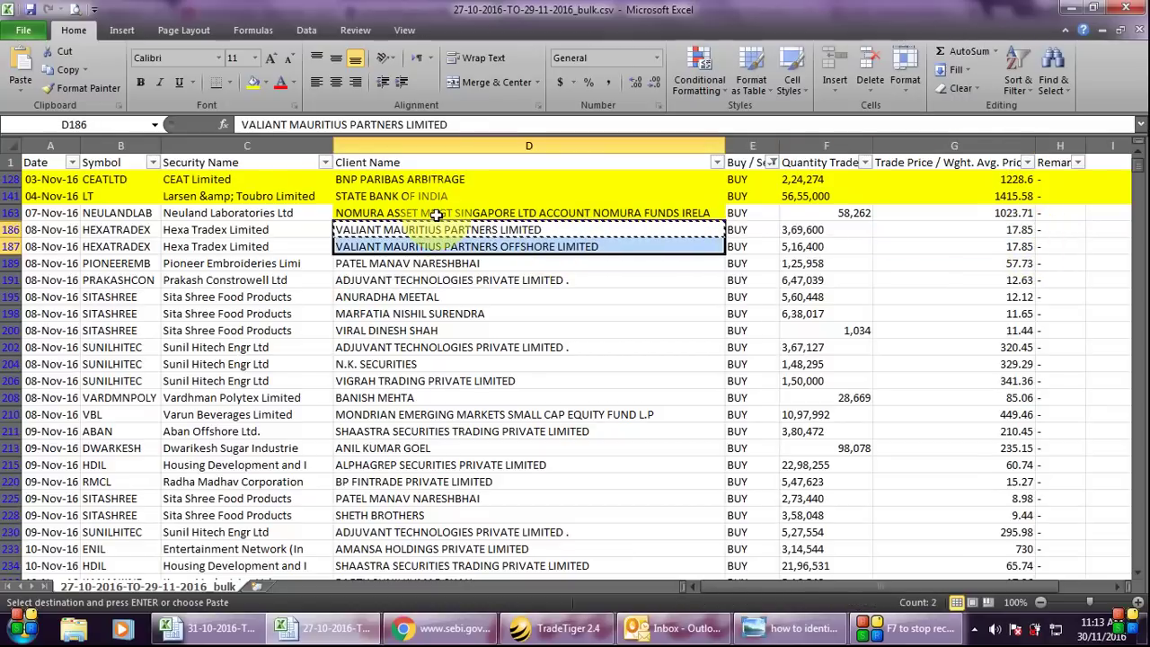
{"action": "key", "text": "shift+space"}
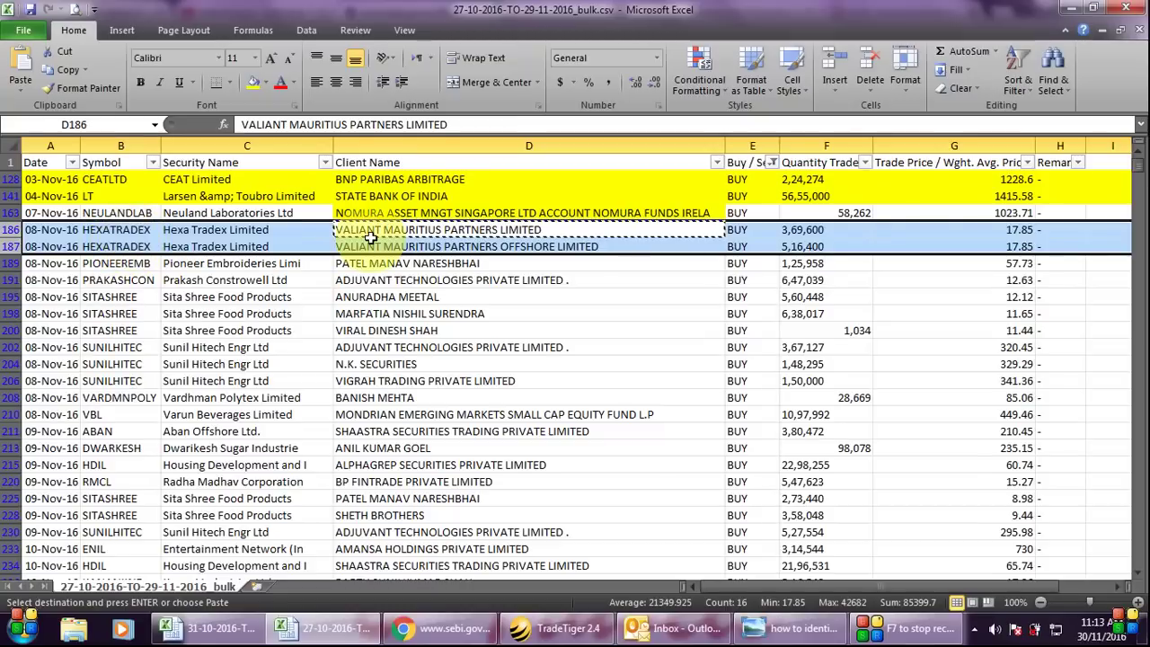
{"action": "left_click", "coordinate": [253, 89]}
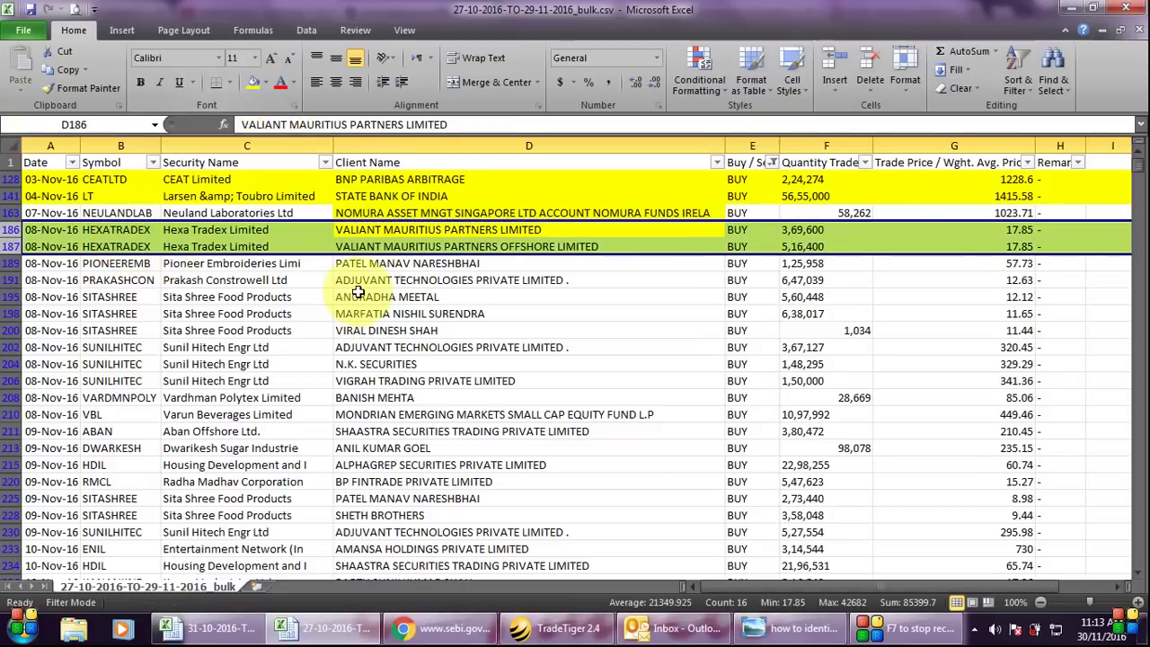
Step: Delete the nine visible non-institutional deal rows from row 189 through row 208
{"action": "left_click", "coordinate": [395, 263]}
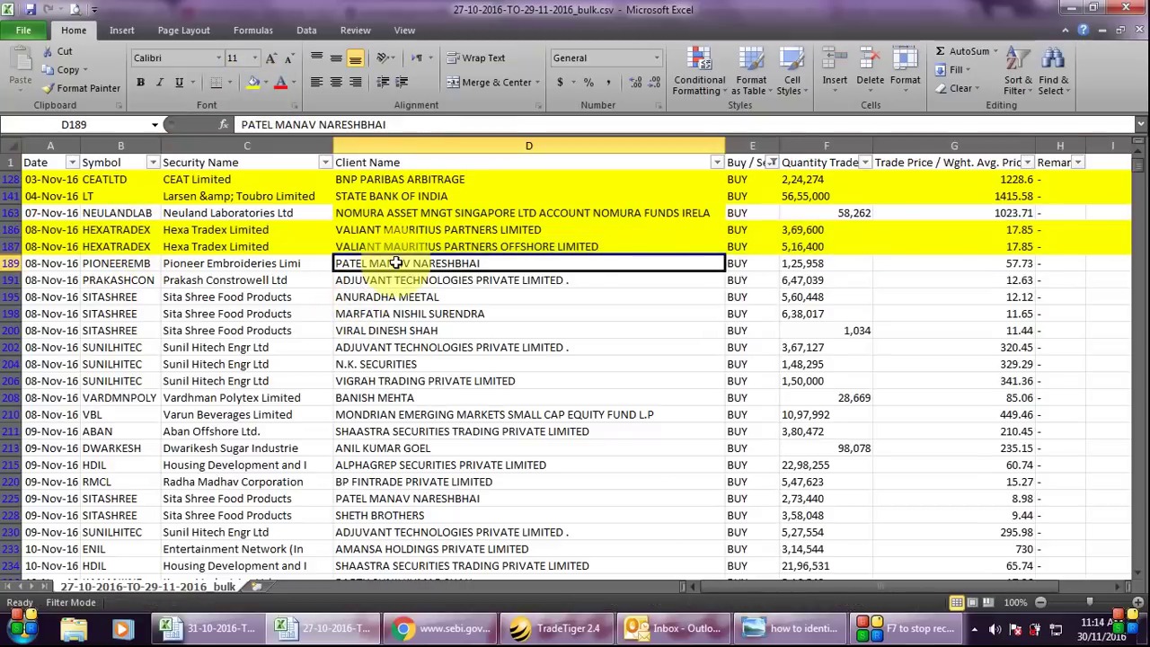
{"action": "key", "text": "shift+Down"}
{"action": "key", "text": "shift+Down"}
{"action": "key", "text": "shift+Down"}
{"action": "key", "text": "shift+Down"}
{"action": "key", "text": "shift+Down"}
{"action": "key", "text": "shift+Down"}
{"action": "key", "text": "shift+Down"}
{"action": "key", "text": "shift+Down"}
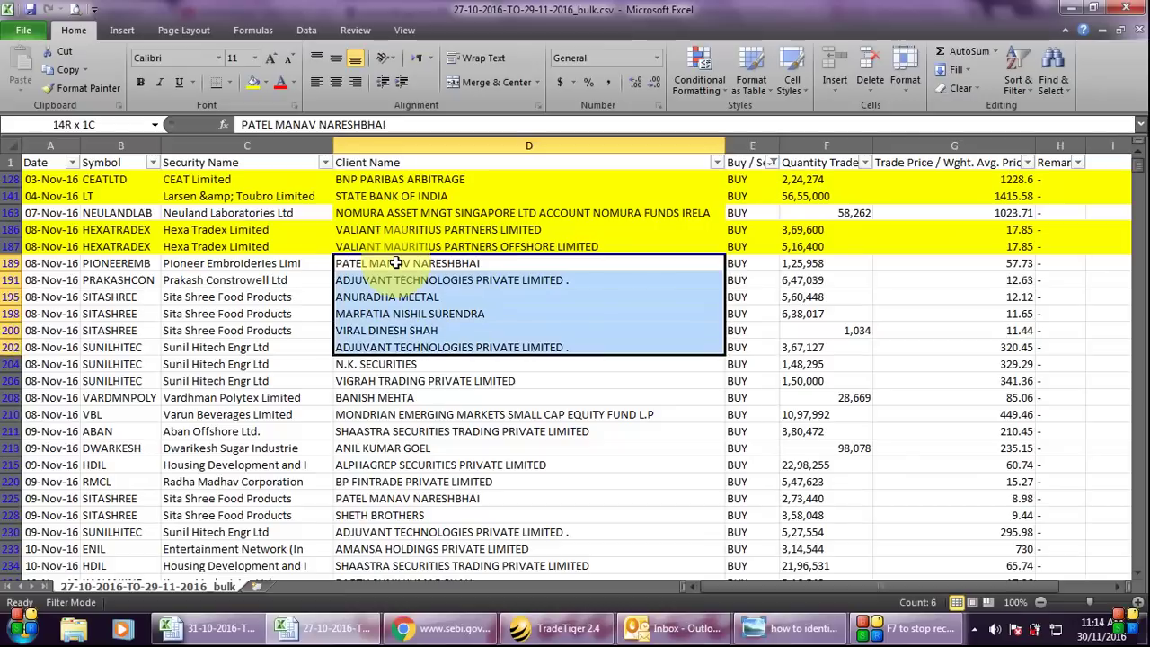
{"action": "key", "text": "shift+space"}
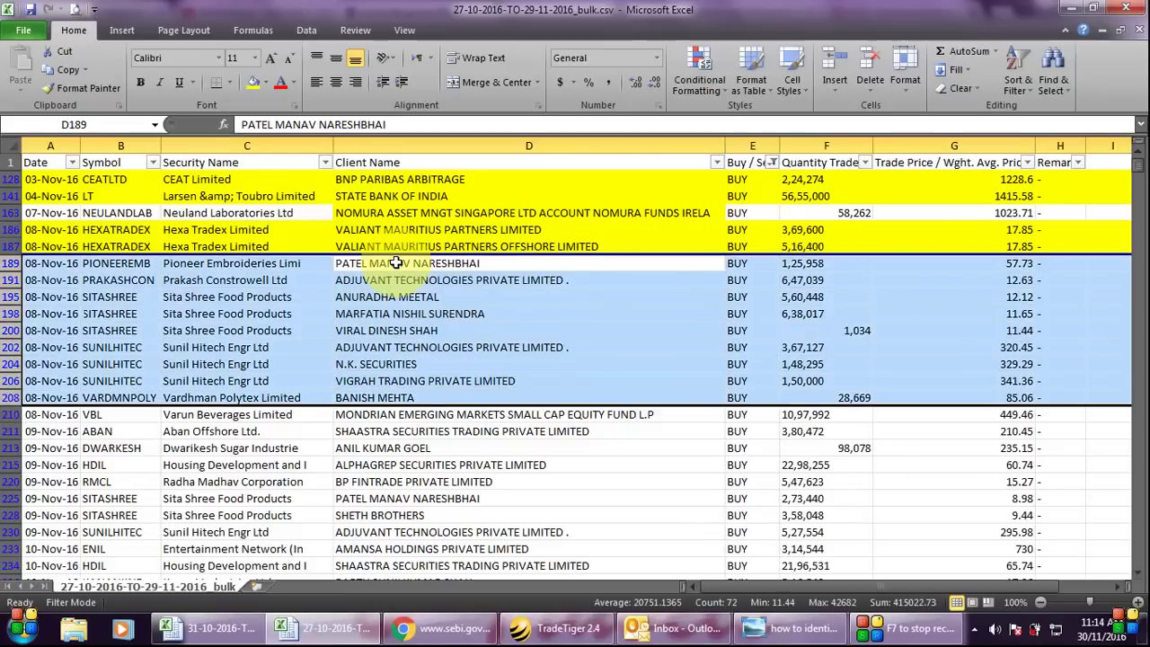
{"action": "key", "text": "ctrl+minus"}
Step: Copy MONDRIAN from the Varun Beverages client name in row 201, search for it in the SEBI FII Index and check its country
{"action": "left_click", "coordinate": [395, 262]}
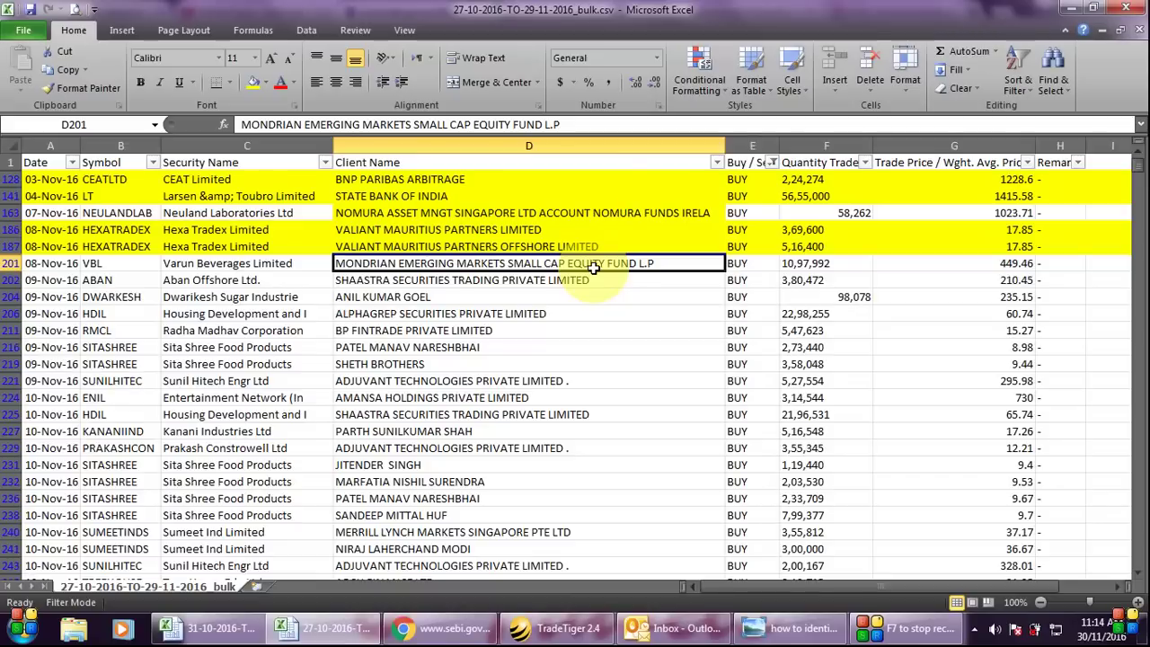
{"action": "left_click", "coordinate": [299, 125]}
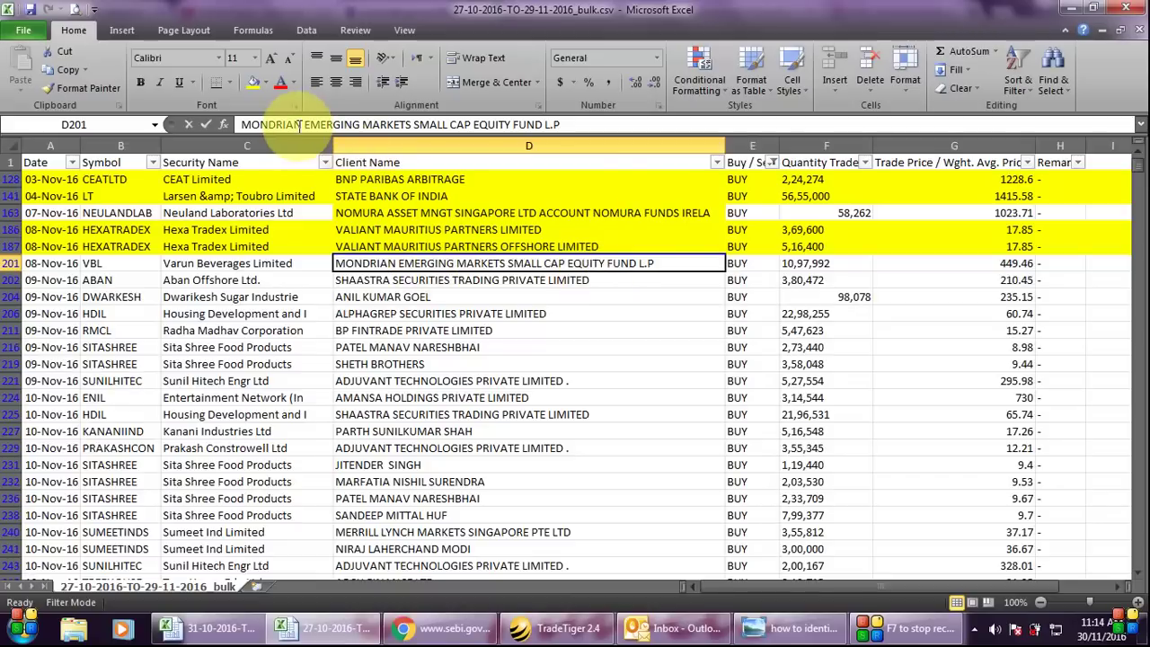
{"action": "left_click_drag", "start_coordinate": [299, 125], "coordinate": [217, 122]}
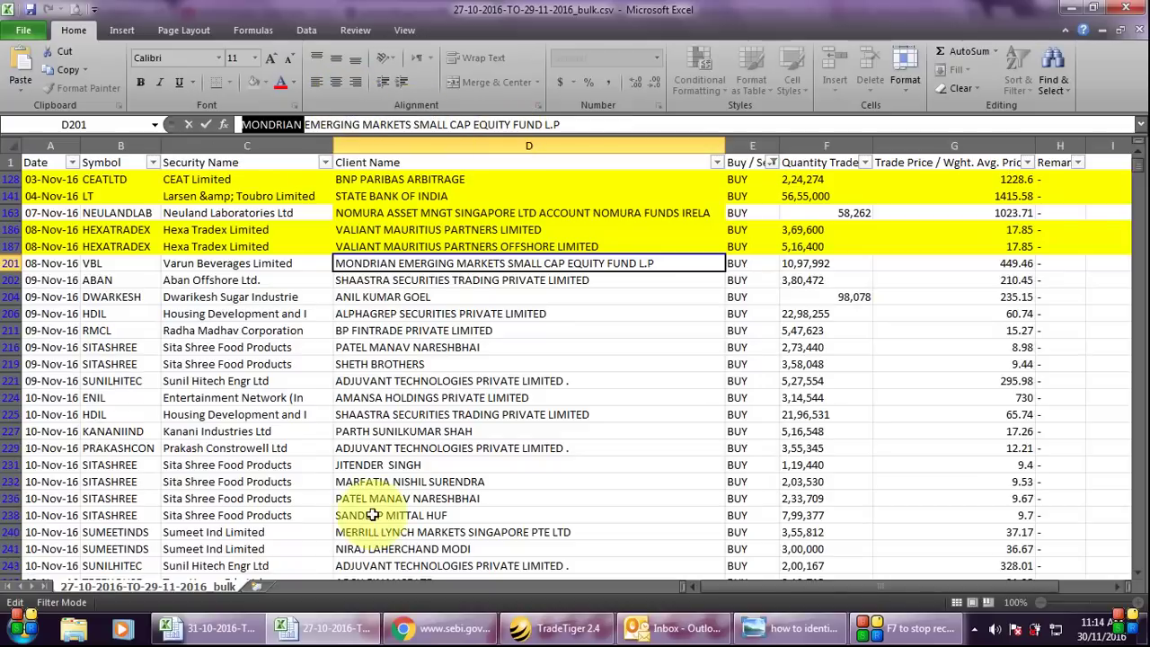
{"action": "left_click", "coordinate": [441, 628]}
{"action": "left_click_drag", "start_coordinate": [307, 135], "coordinate": [272, 136]}
{"action": "left_click", "coordinate": [274, 137]}
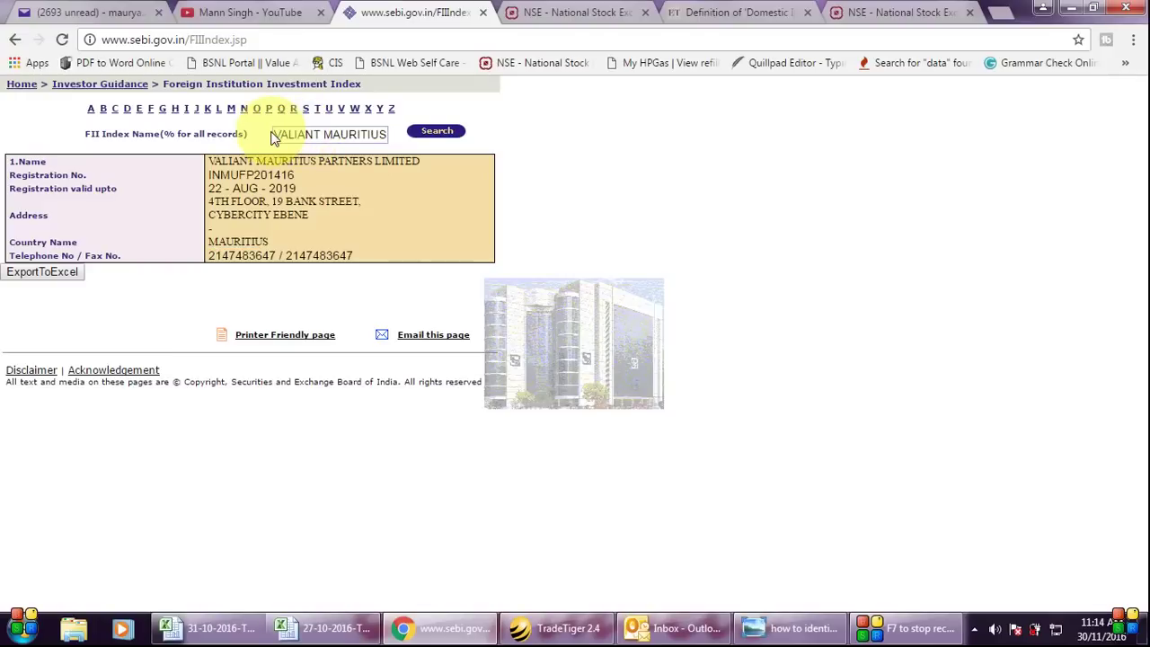
{"action": "key", "text": "ctrl+a"}
{"action": "type", "text": "MONDRIAN"}
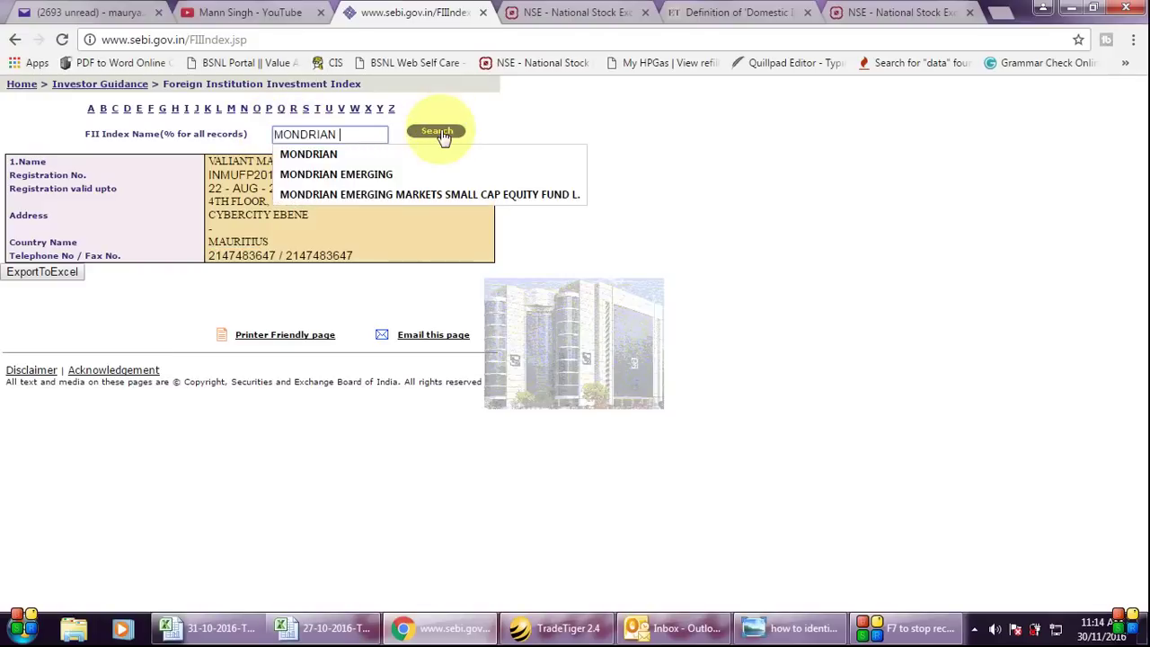
{"action": "left_click", "coordinate": [440, 135]}
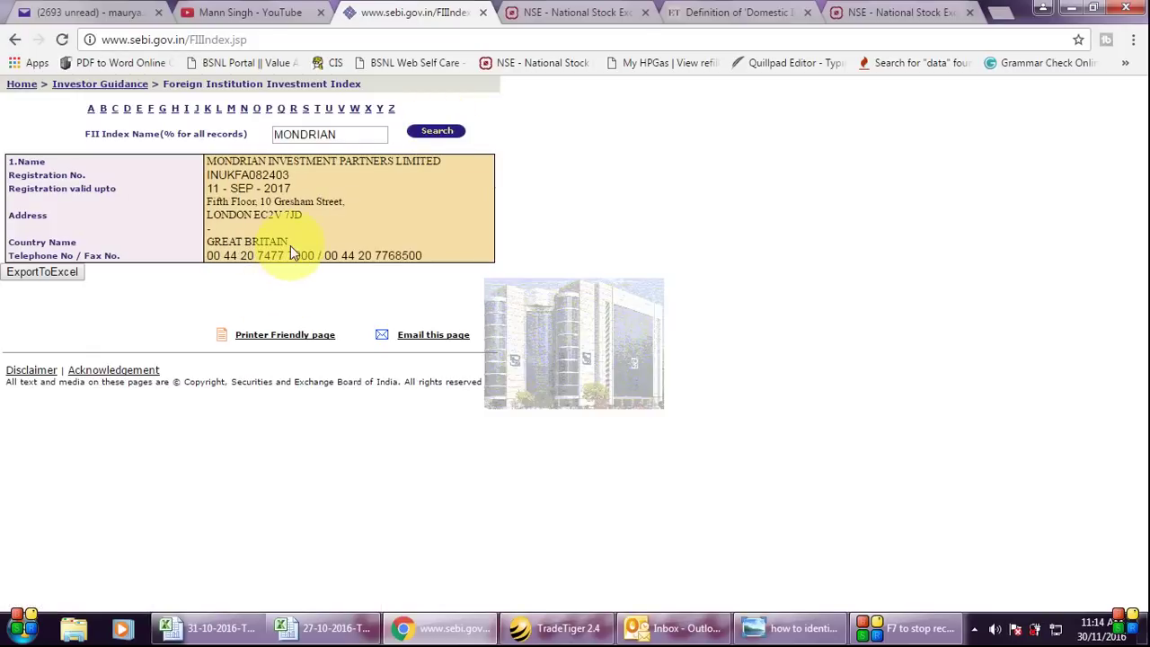
{"action": "left_click_drag", "start_coordinate": [290, 248], "coordinate": [205, 239]}
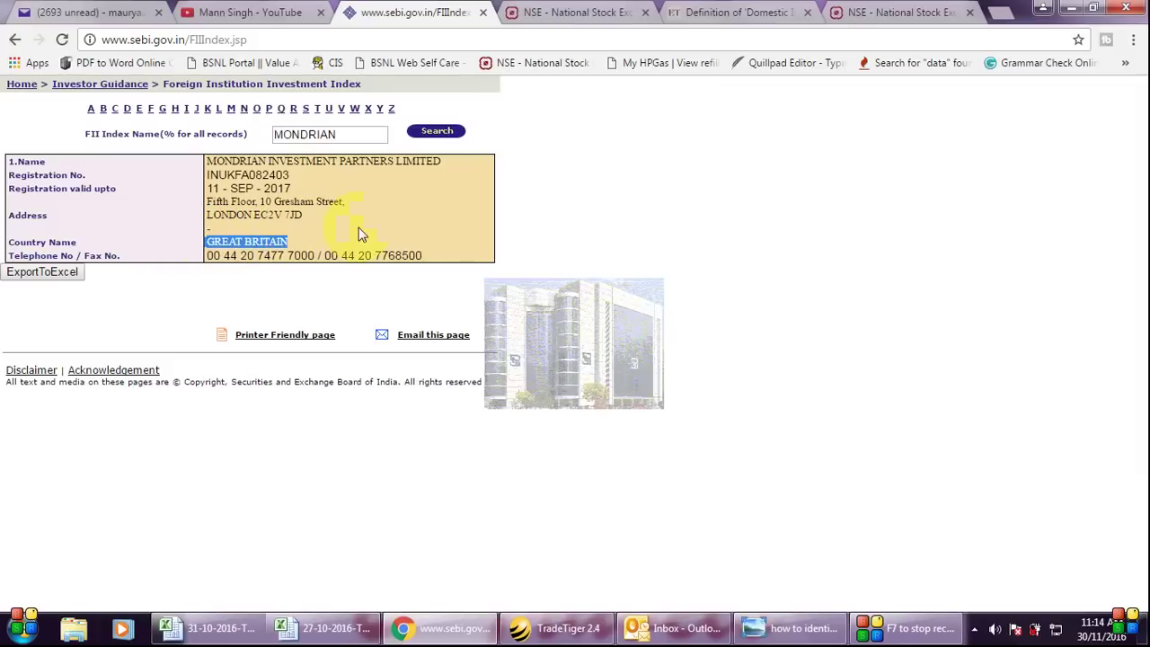
Step: Return to the bulk deals file and fill row 201, the MONDRIAN EMERGING MARKETS deal, with yellow
{"action": "left_click", "coordinate": [330, 627]}
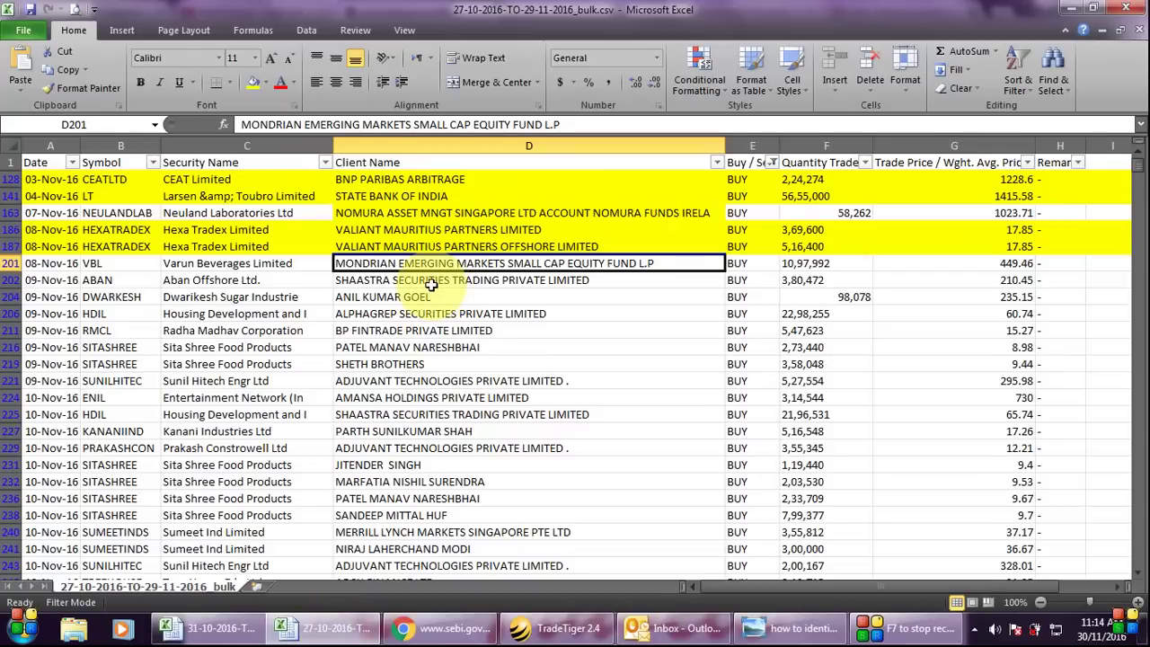
{"action": "key", "text": "shift+space"}
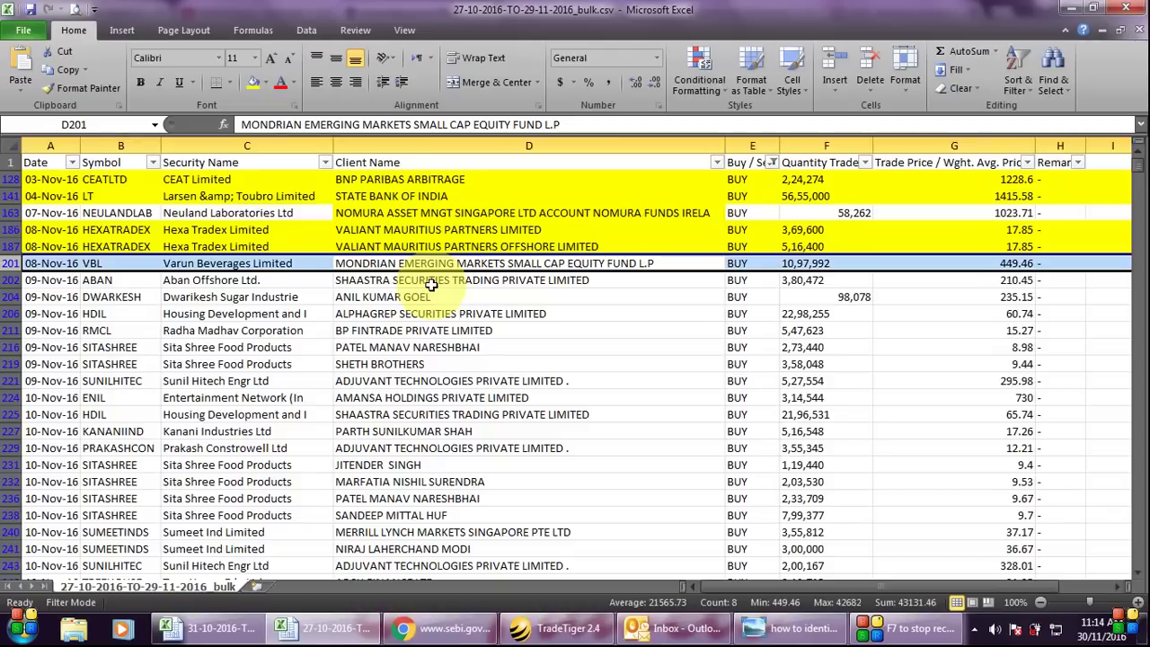
{"action": "left_click", "coordinate": [254, 85]}
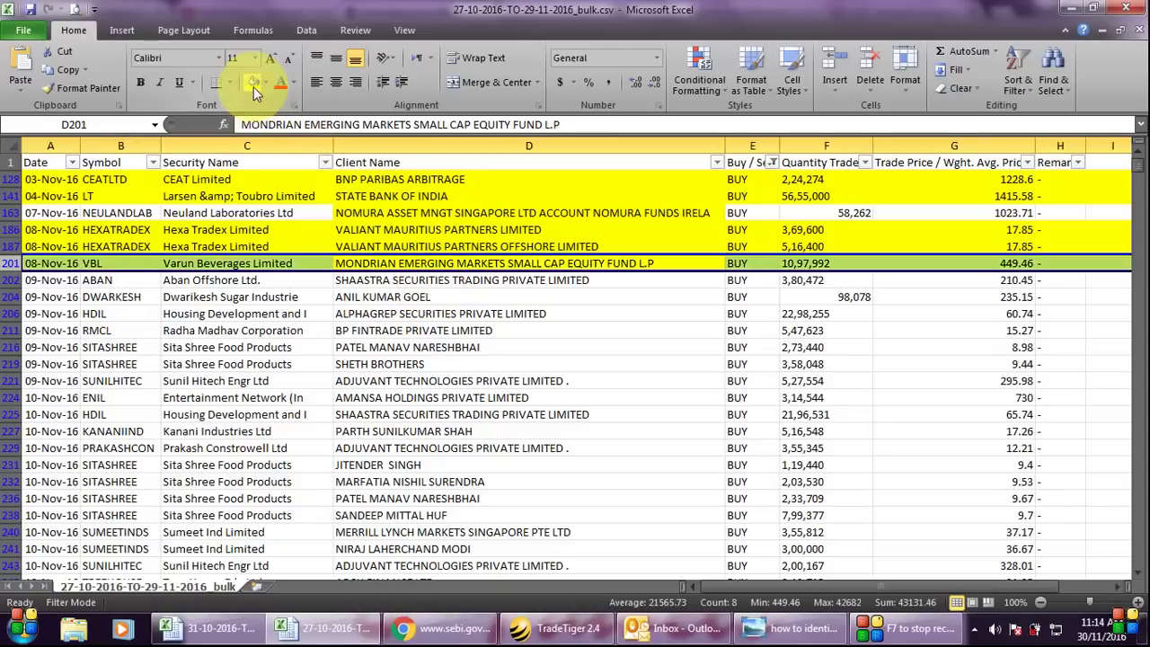
Step: Delete the visible non-institutional deal rows from row 202 through row 238, above the MERRILL LYNCH deal
{"action": "left_click", "coordinate": [393, 281]}
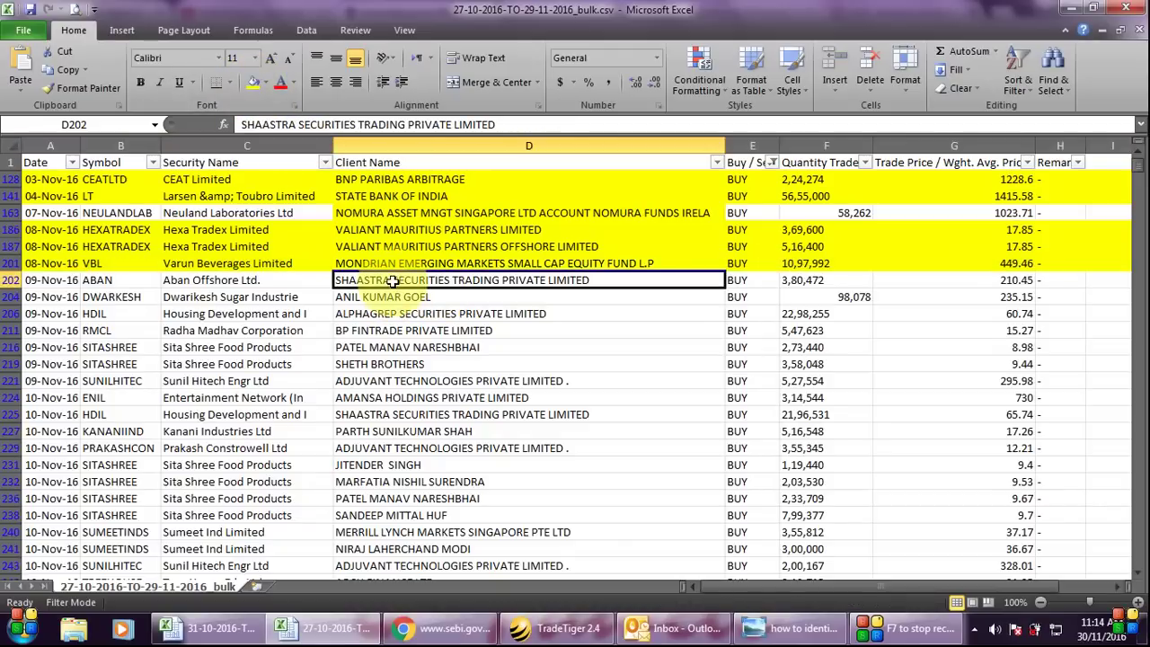
{"action": "key", "text": "shift+Down"}
{"action": "key", "text": "shift+Down"}
{"action": "key", "text": "shift+Down"}
{"action": "key", "text": "shift+Down"}
{"action": "key", "text": "shift+Down"}
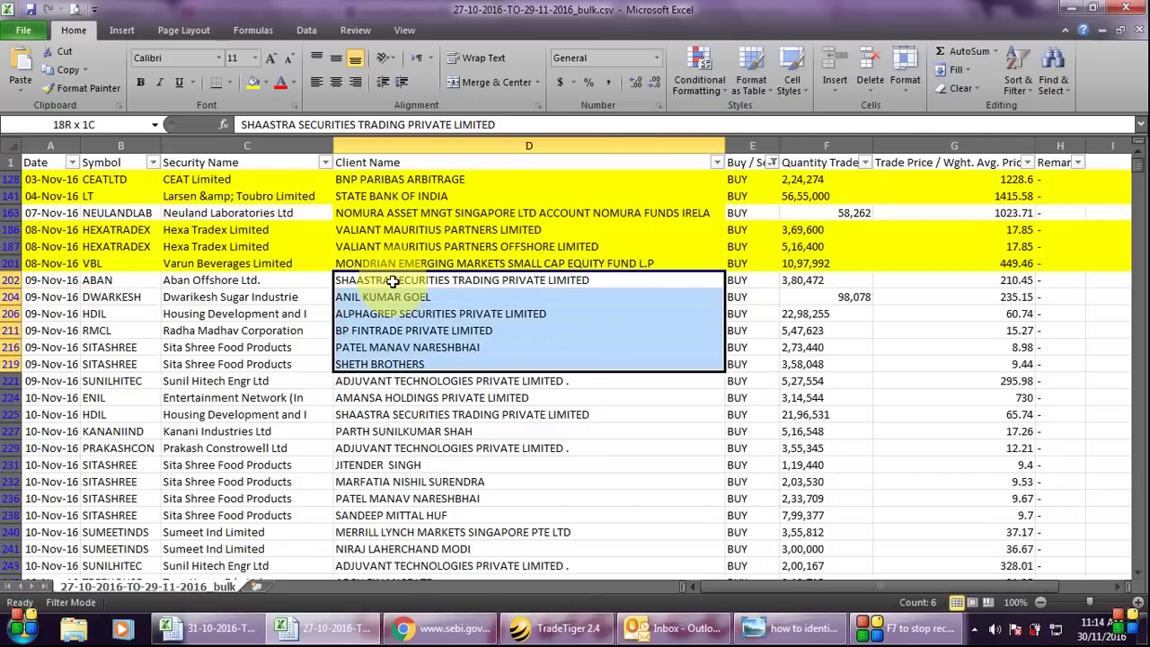
{"action": "key", "text": "shift+Down"}
{"action": "key", "text": "shift+Down"}
{"action": "key", "text": "shift+Down"}
{"action": "key", "text": "shift+Down"}
{"action": "key", "text": "shift+Down"}
{"action": "key", "text": "shift+Down"}
{"action": "key", "text": "shift+Down"}
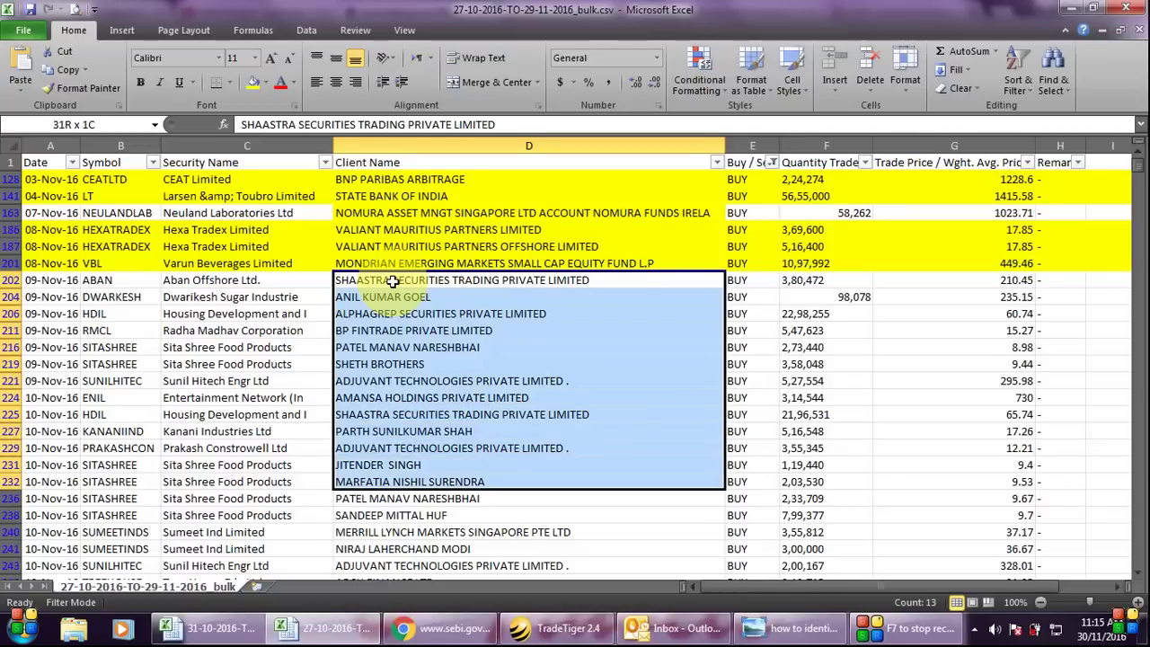
{"action": "key", "text": "shift+Down"}
{"action": "key", "text": "shift+Down"}
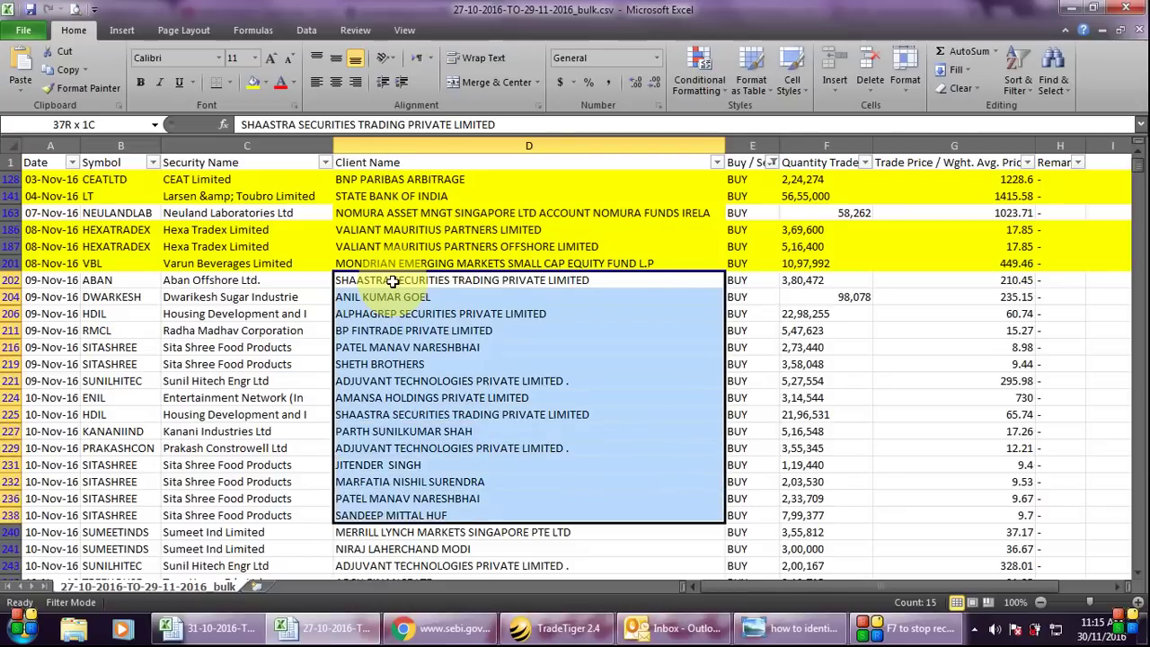
{"action": "key", "text": "shift+space"}
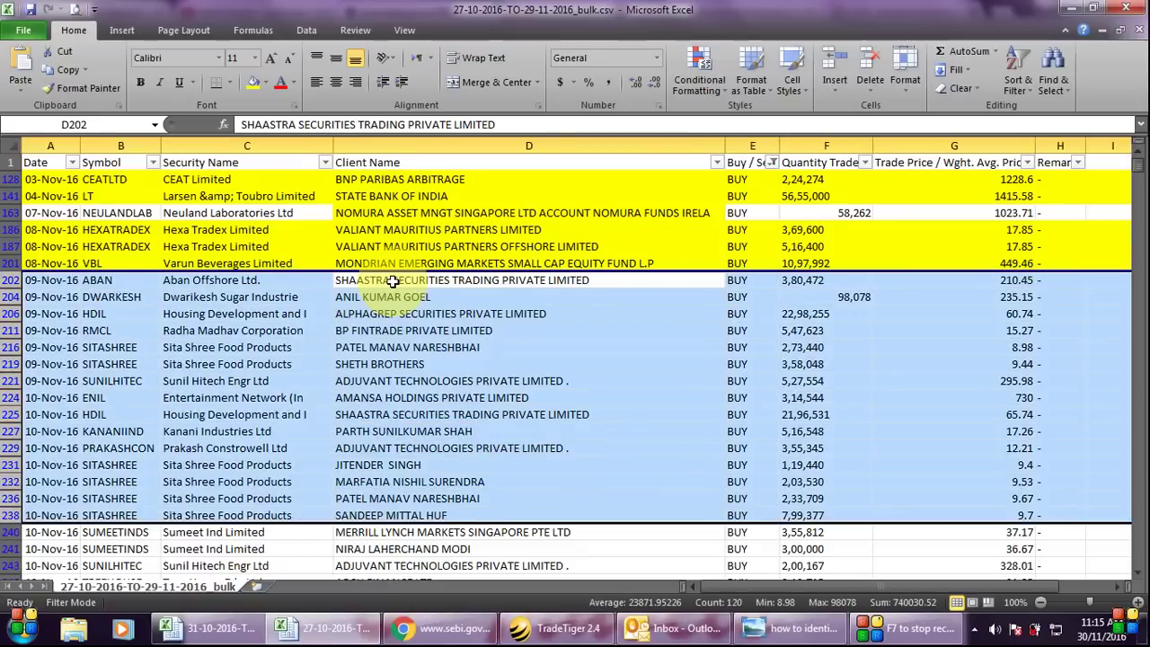
{"action": "key", "text": "ctrl+minus"}
Step: Fill row 225, the MERRILL LYNCH MARKETS SINGAPORE deal in Sumeet Ind, with yellow
{"action": "left_click", "coordinate": [392, 280]}
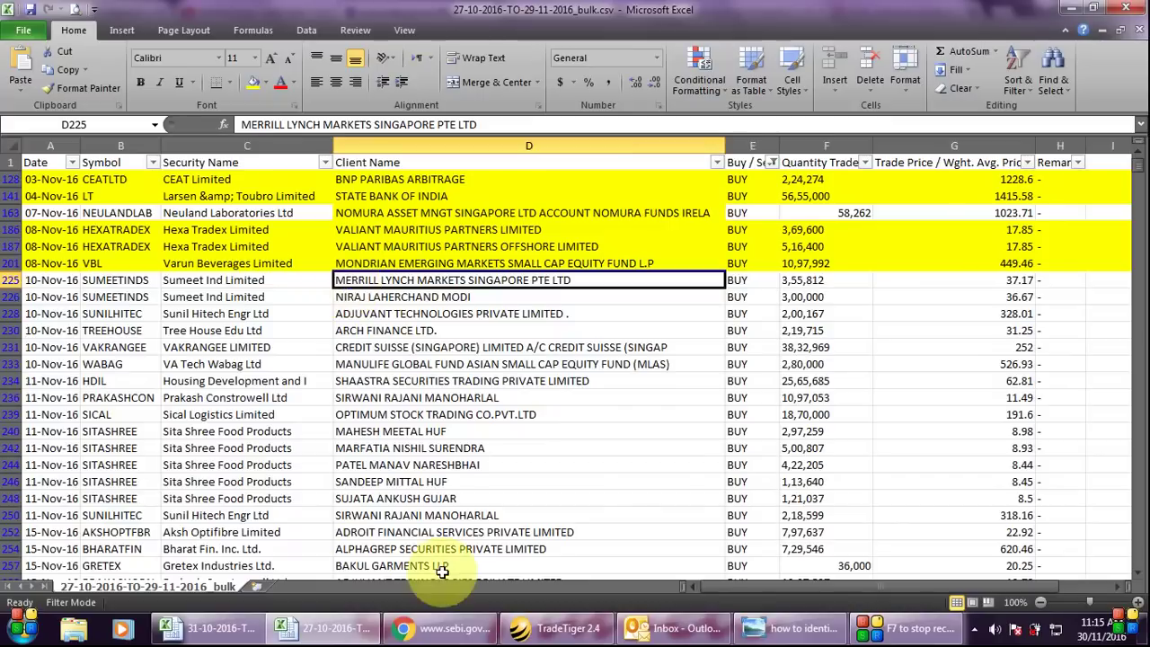
{"action": "left_click", "coordinate": [452, 631]}
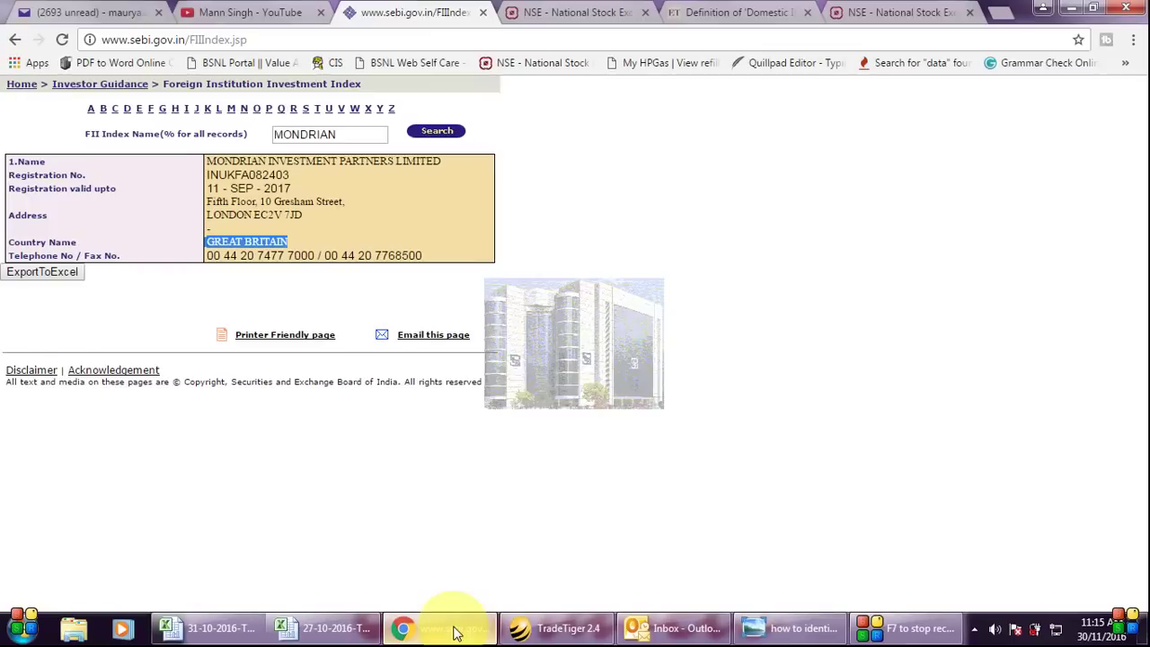
{"action": "left_click", "coordinate": [454, 631]}
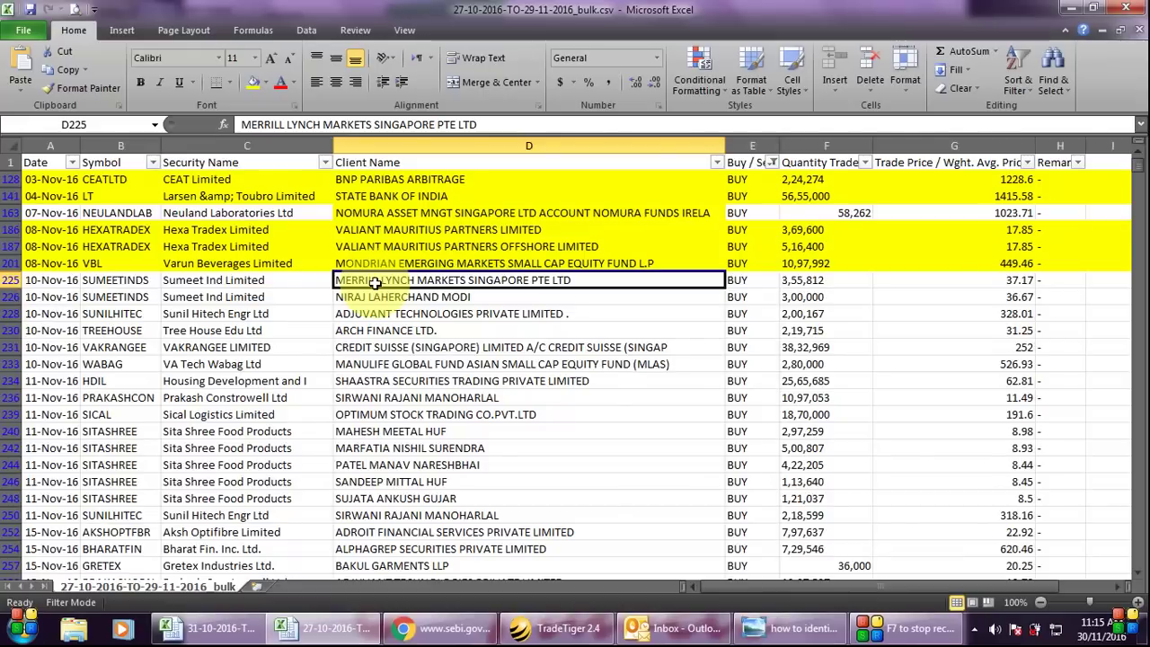
{"action": "key", "text": "shift+space"}
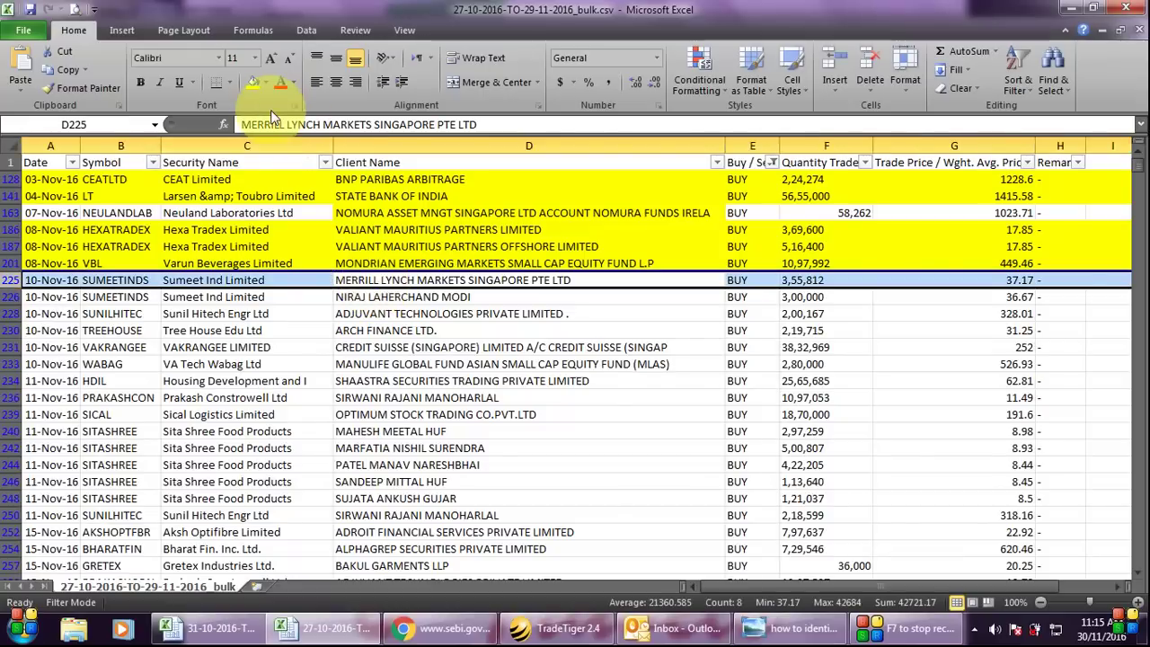
{"action": "left_click", "coordinate": [254, 90]}
Step: Delete the three visible non-institutional deal rows 226, 228 and 230 above the CREDIT SUISSE deal
{"action": "left_click", "coordinate": [377, 297]}
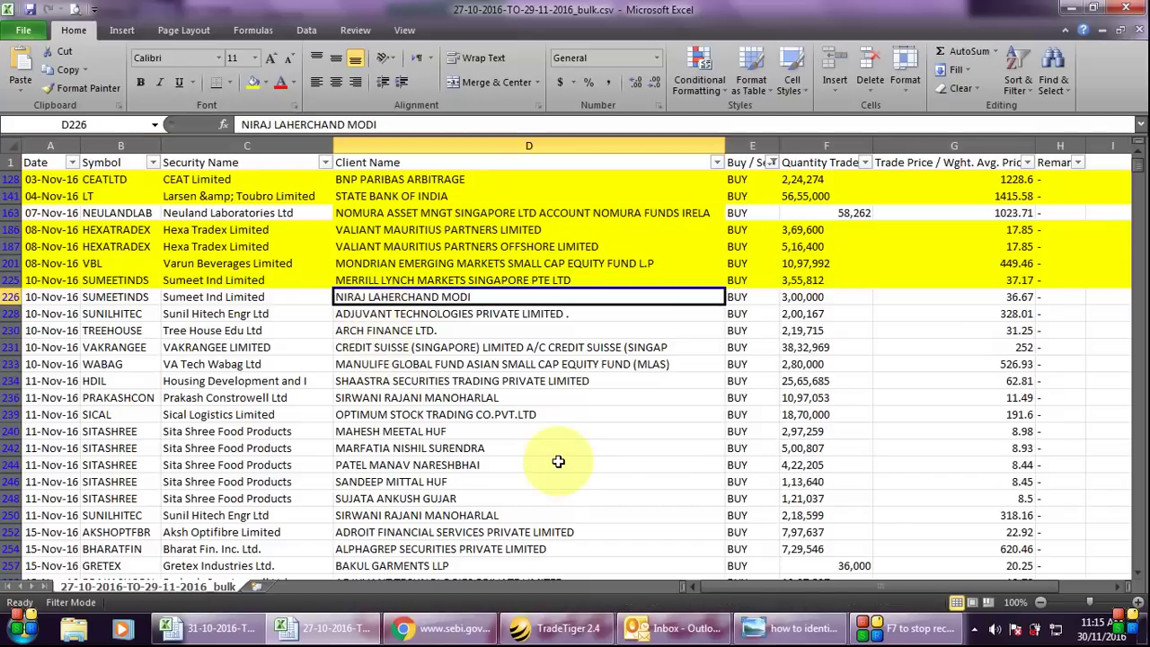
{"action": "key", "text": "shift+Down"}
{"action": "key", "text": "shift+Down"}
{"action": "key", "text": "shift+space"}
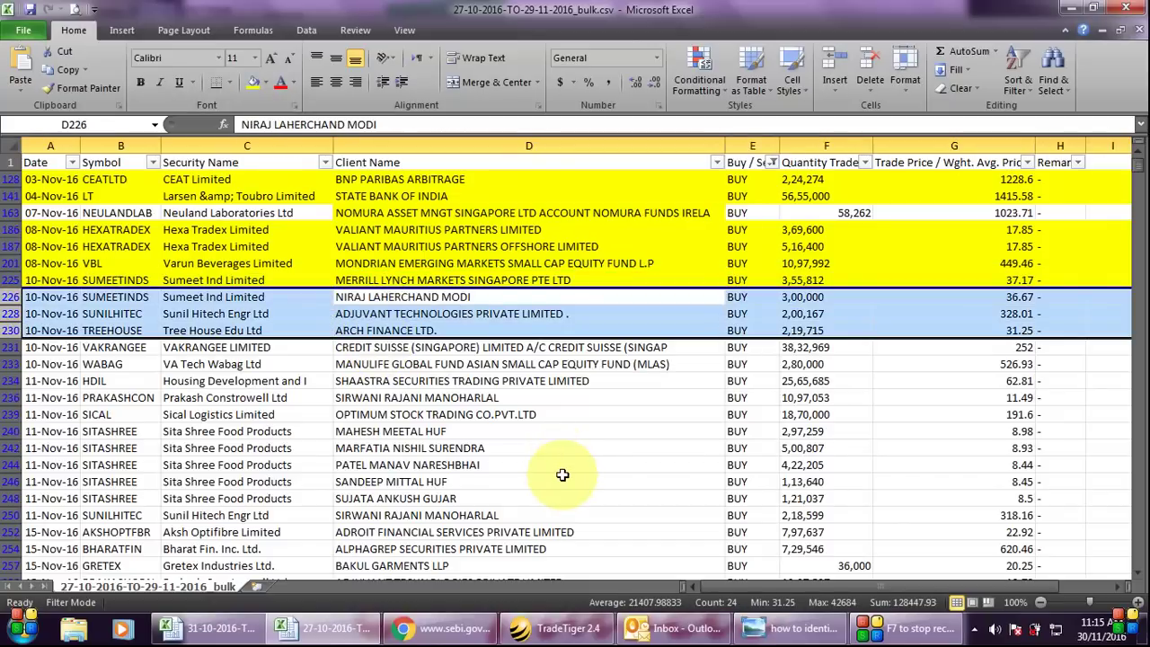
{"action": "key", "text": "ctrl+minus"}
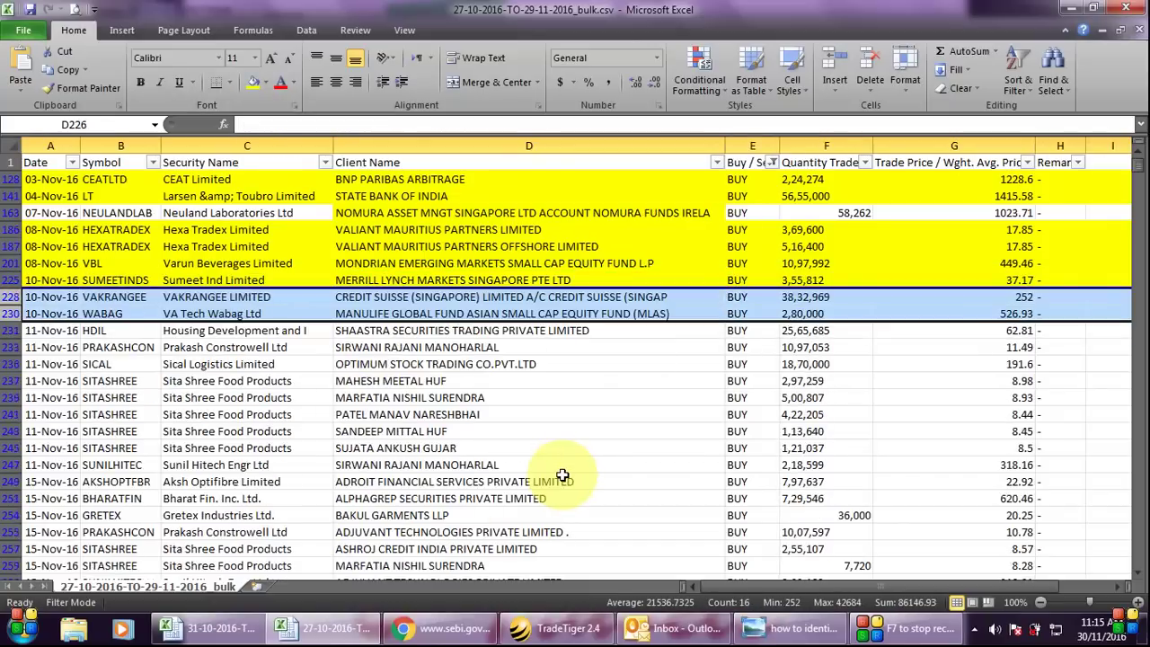
Step: Fill row 228, the CREDIT SUISSE (SINGAPORE) deal in Vakrangee, with yellow
{"action": "left_click", "coordinate": [408, 297]}
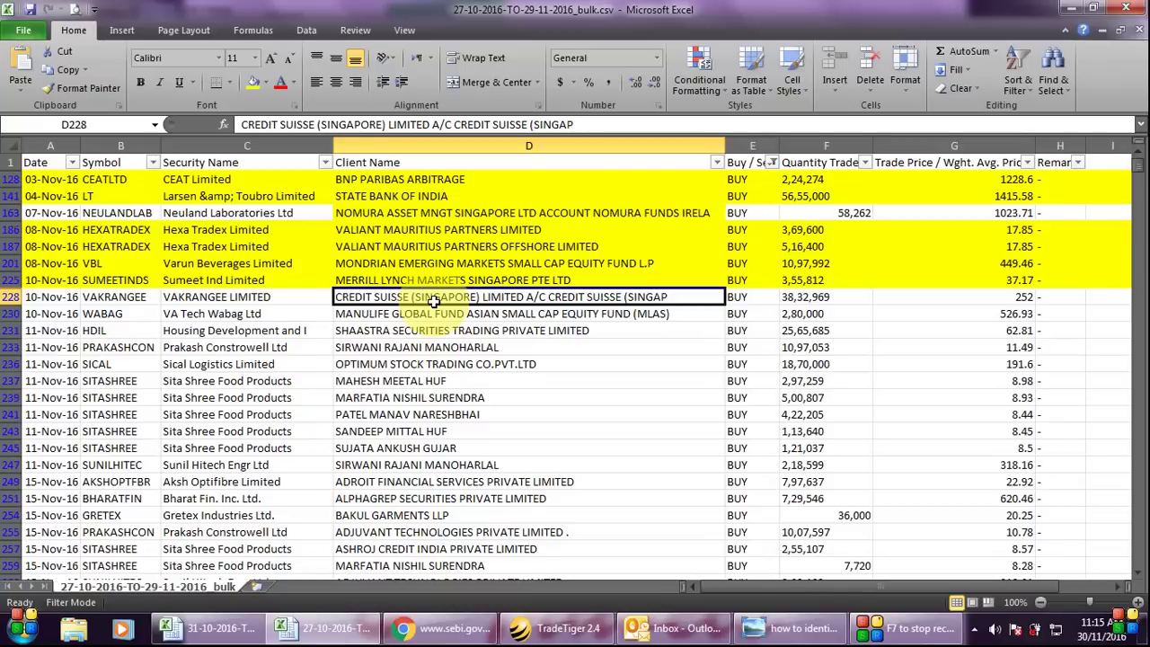
{"action": "key", "text": "shift+space"}
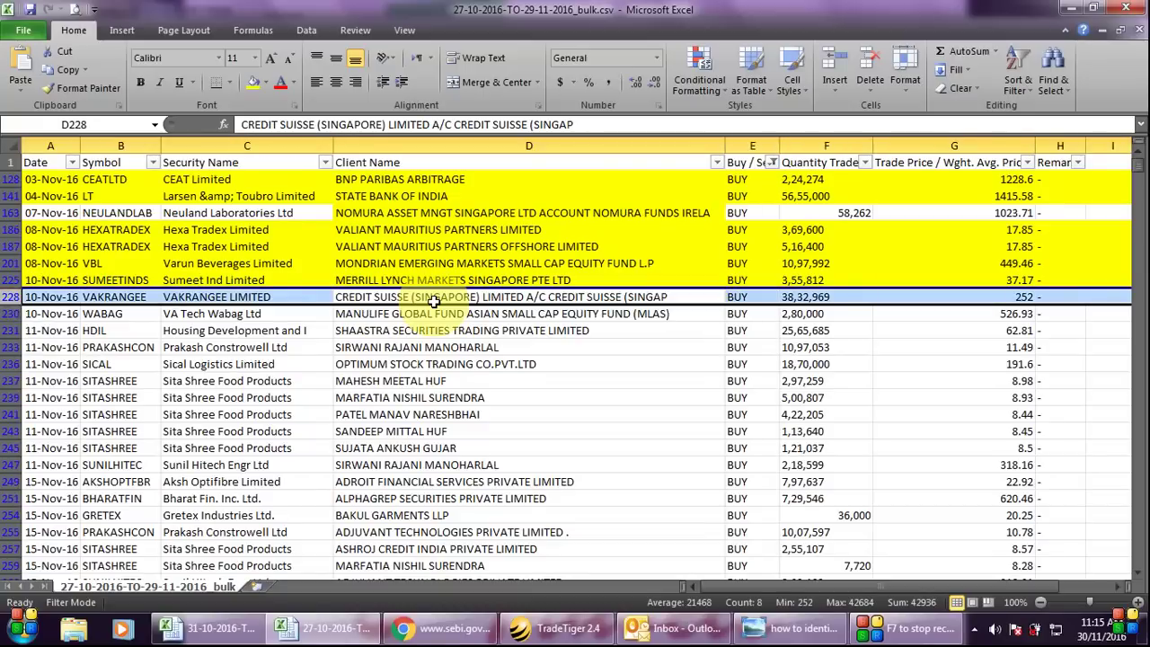
{"action": "left_click", "coordinate": [253, 82]}
{"action": "left_click", "coordinate": [409, 298]}
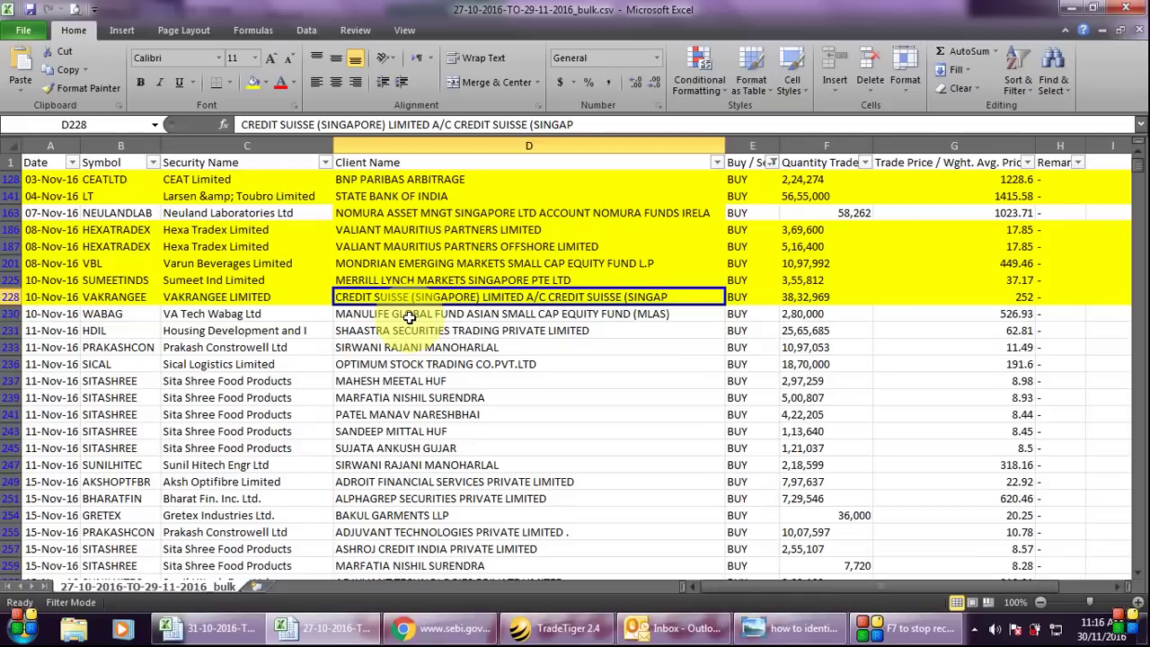
Step: Fill row 230, the MANULIFE GLOBAL FUND deal in VA Tech Wabag, with yellow
{"action": "left_click", "coordinate": [409, 315]}
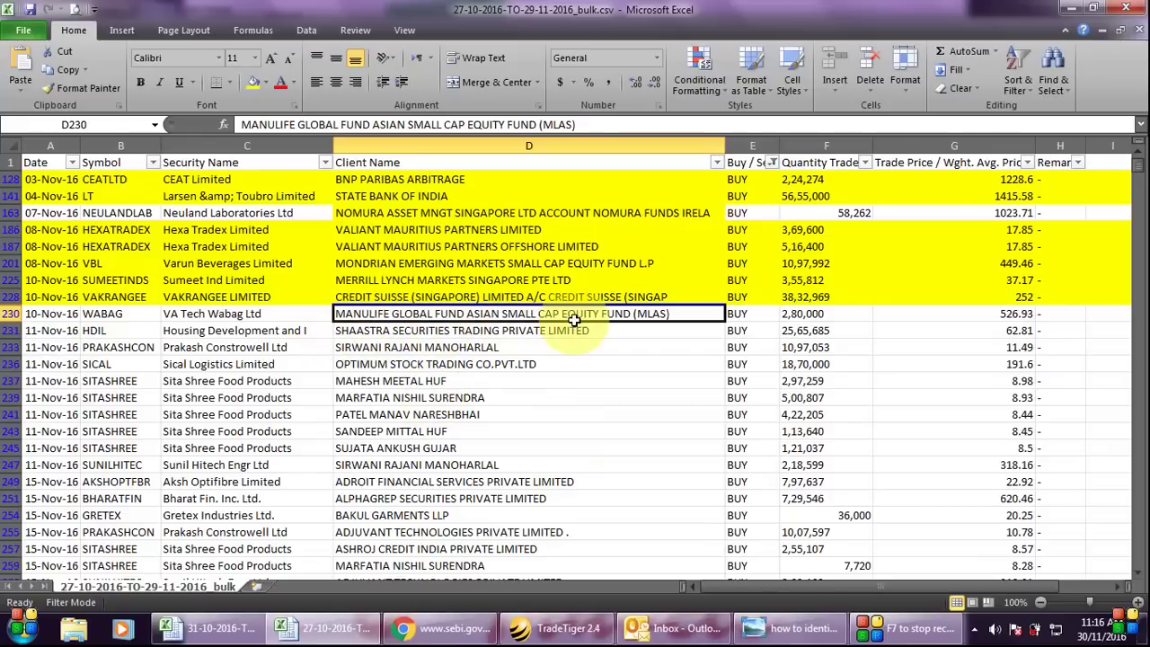
{"action": "key", "text": "shift+space"}
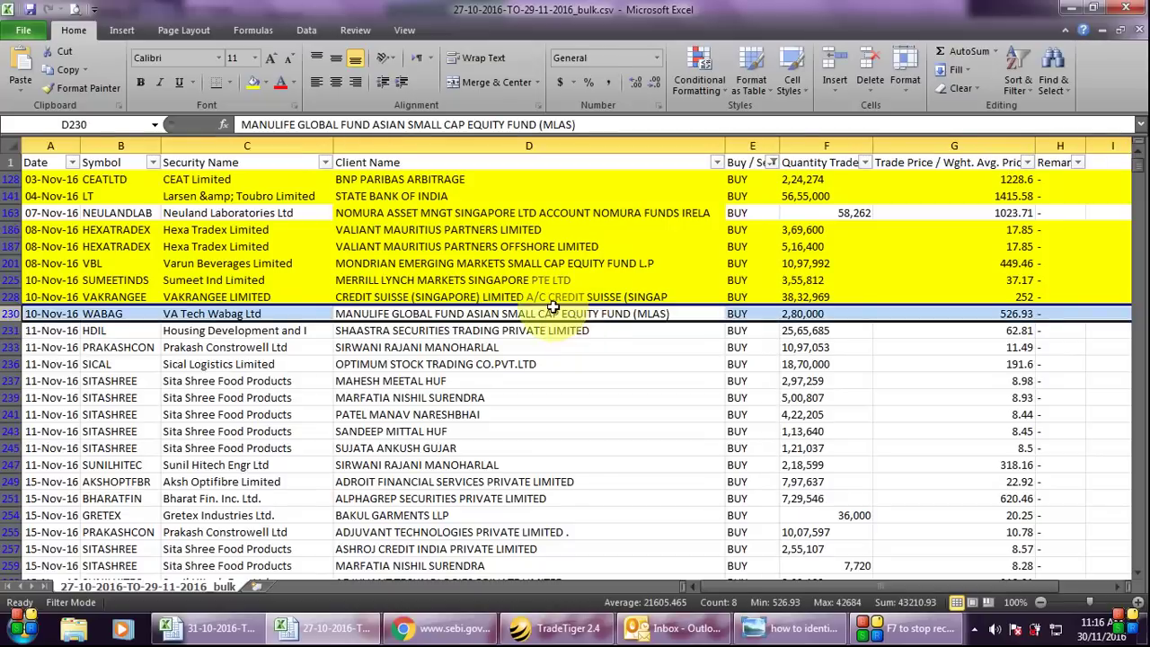
{"action": "left_click", "coordinate": [254, 82]}
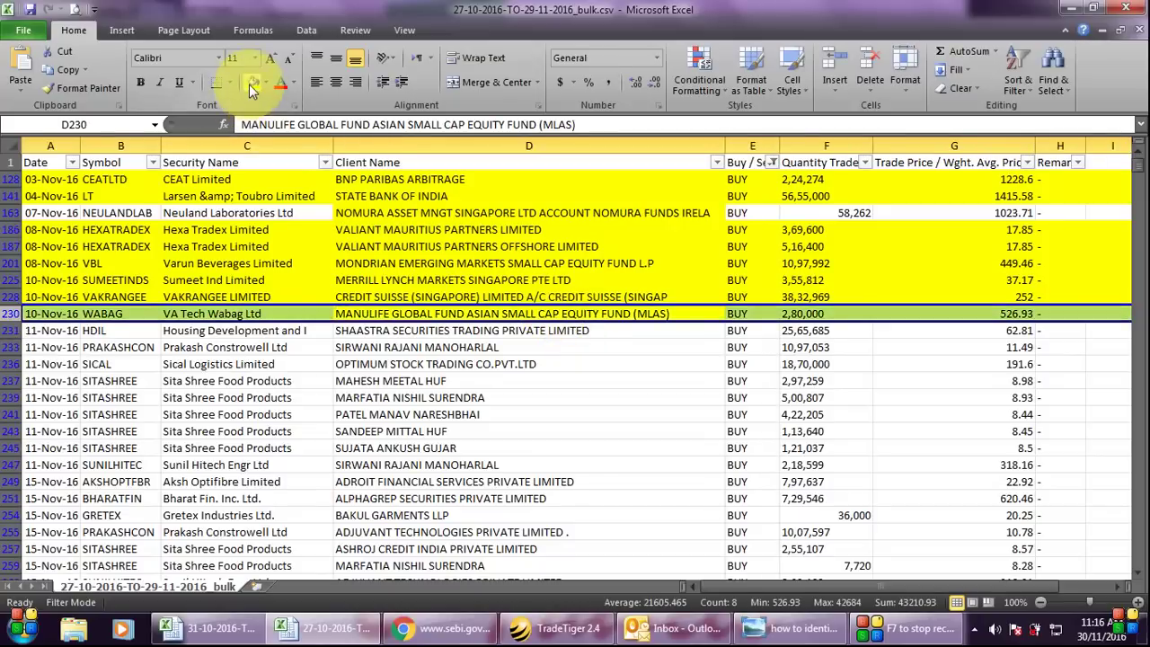
Step: Delete the visible non-institutional deal rows 231 through 275, between the MANULIFE GLOBAL FUND and MATTHEWS ASIAN GROWTH AND INCOME FUND deals
{"action": "left_click", "coordinate": [363, 332]}
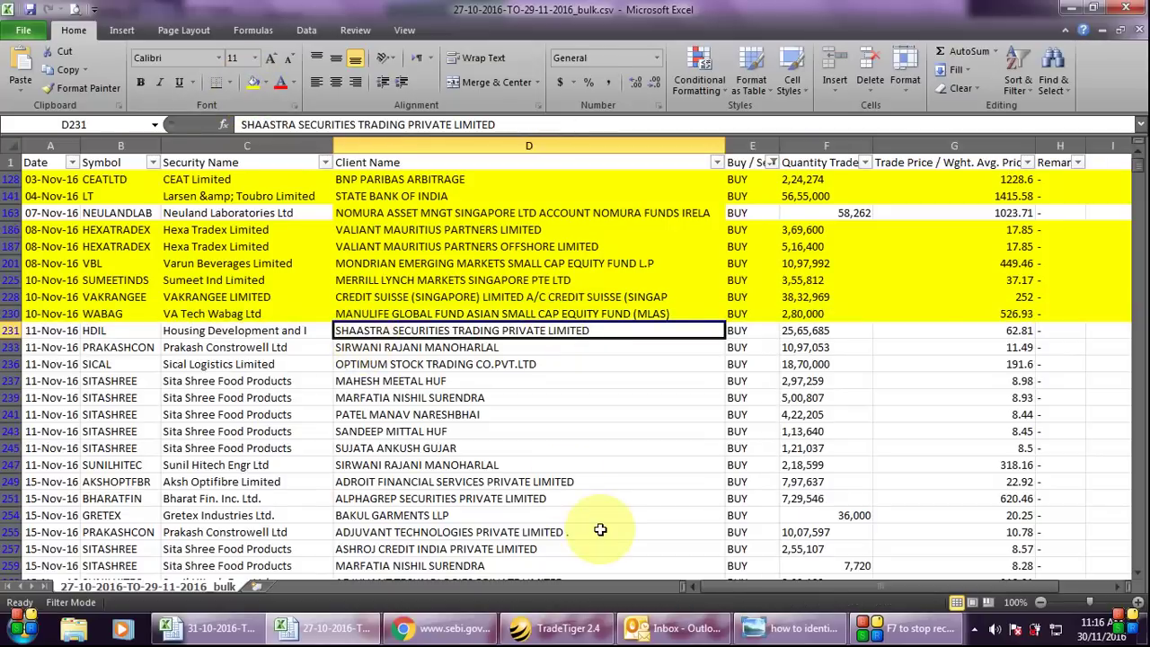
{"action": "key", "text": "shift+Down"}
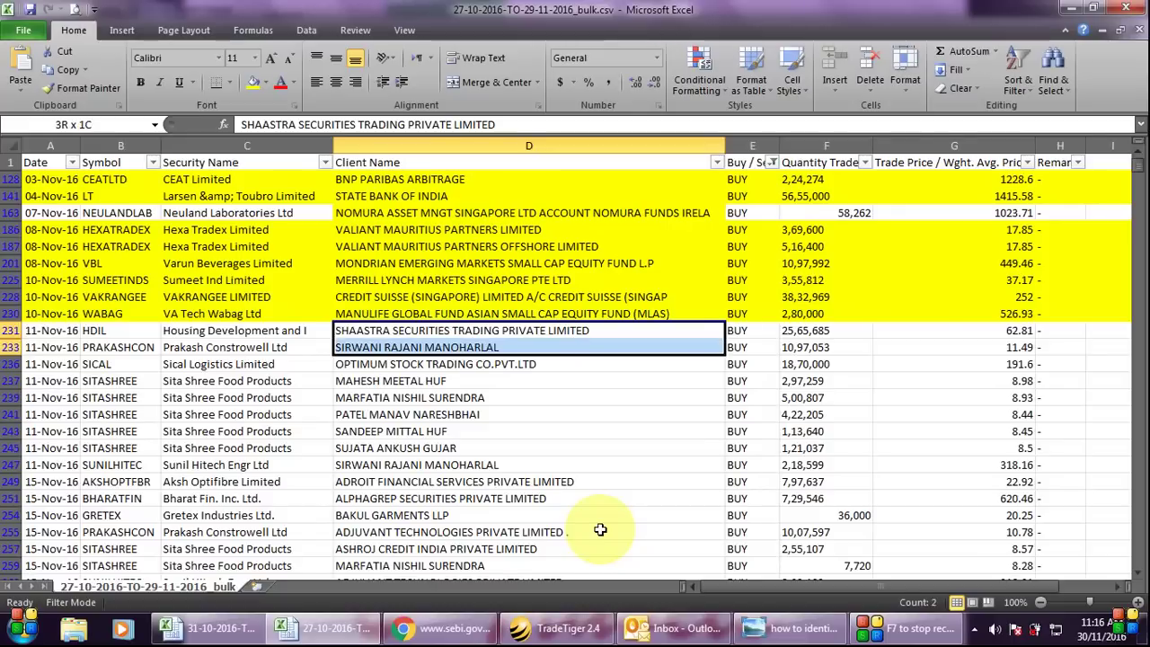
{"action": "key", "text": "shift+Down"}
{"action": "key", "text": "shift+Down"}
{"action": "key", "text": "shift+Down"}
{"action": "key", "text": "shift+Down"}
{"action": "key", "text": "shift+Down"}
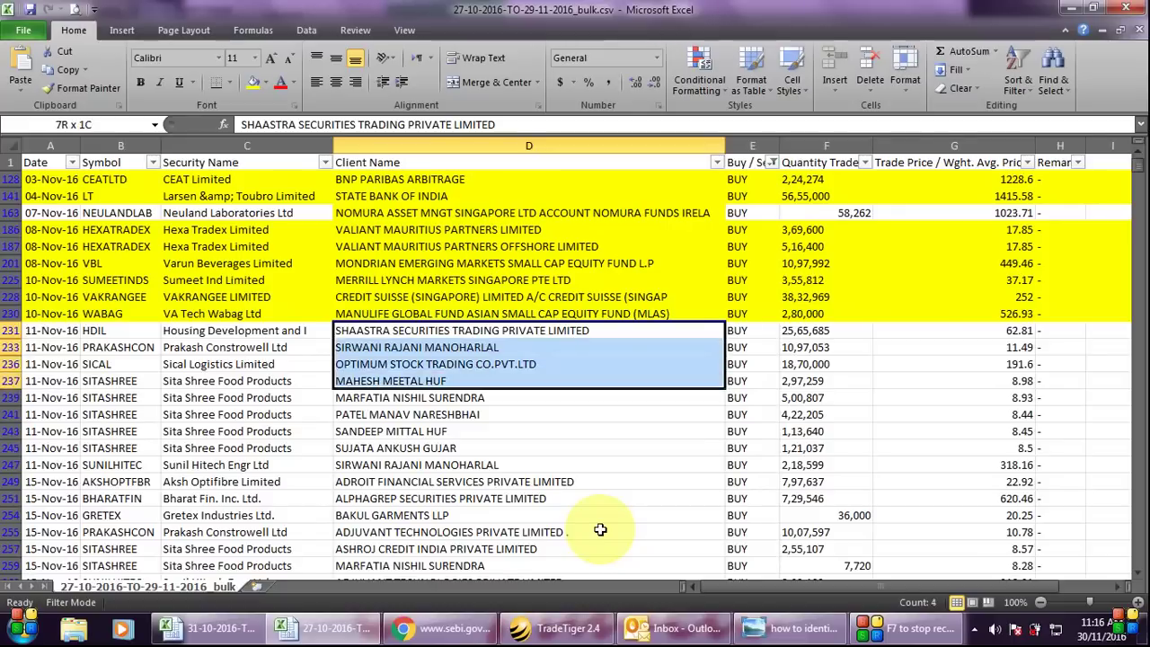
{"action": "key", "text": "shift+Down"}
{"action": "key", "text": "shift+Down"}
{"action": "key", "text": "shift+Down"}
{"action": "key", "text": "shift+Down"}
{"action": "key", "text": "shift+Down"}
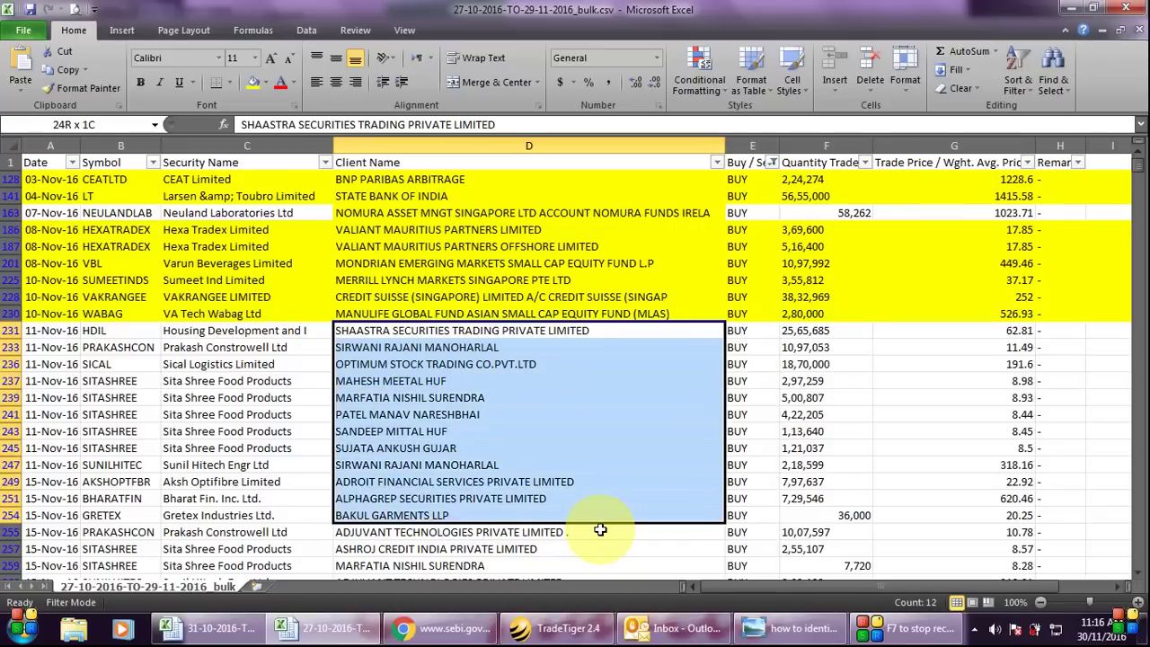
{"action": "key", "text": "shift+Down"}
{"action": "key", "text": "shift+Down"}
{"action": "key", "text": "shift+Down"}
{"action": "key", "text": "shift+Down"}
{"action": "key", "text": "shift+Down"}
{"action": "key", "text": "shift+Down"}
{"action": "key", "text": "shift+Down"}
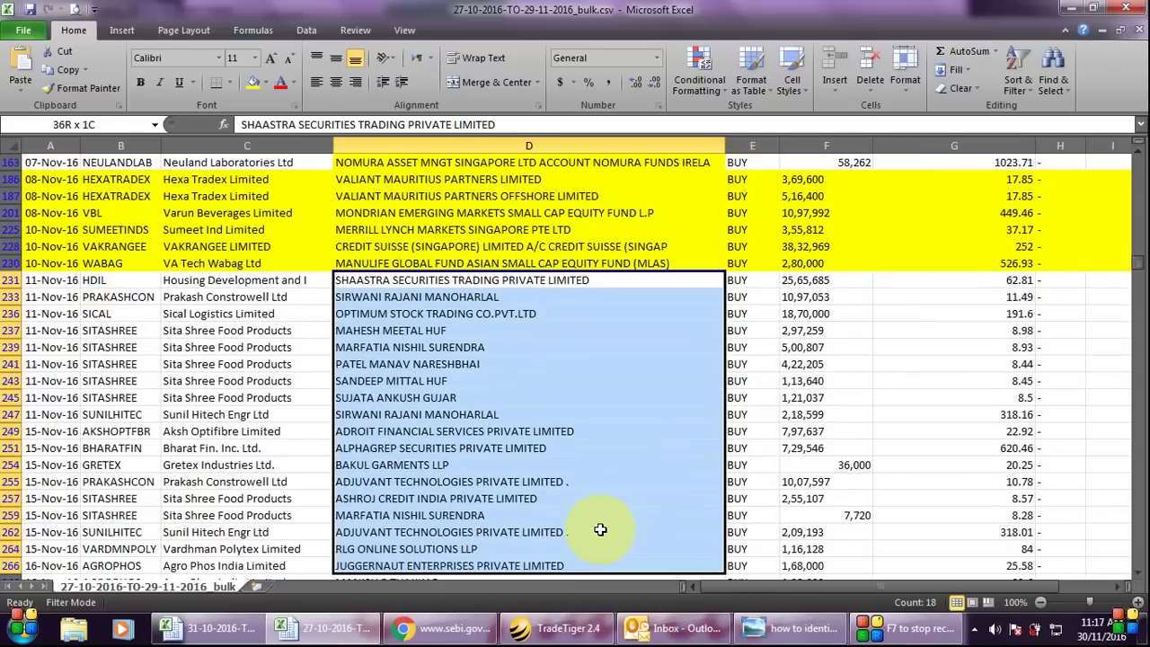
{"action": "key", "text": "shift+Down"}
{"action": "key", "text": "shift+Down"}
{"action": "key", "text": "shift+Down"}
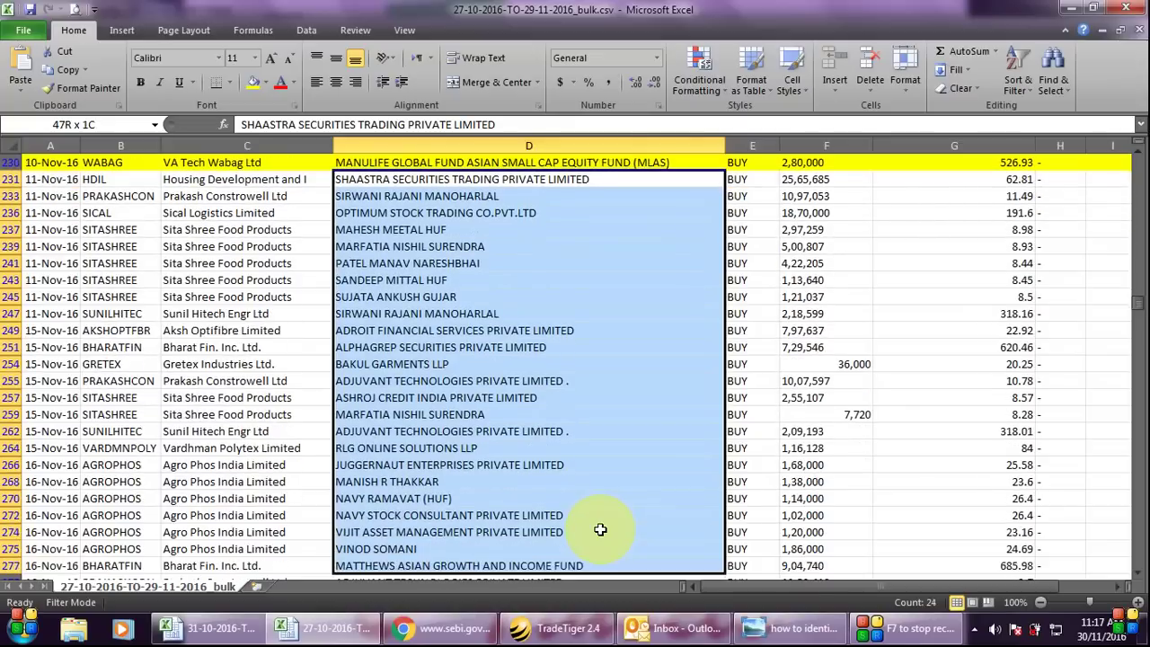
{"action": "key", "text": "shift+Down"}
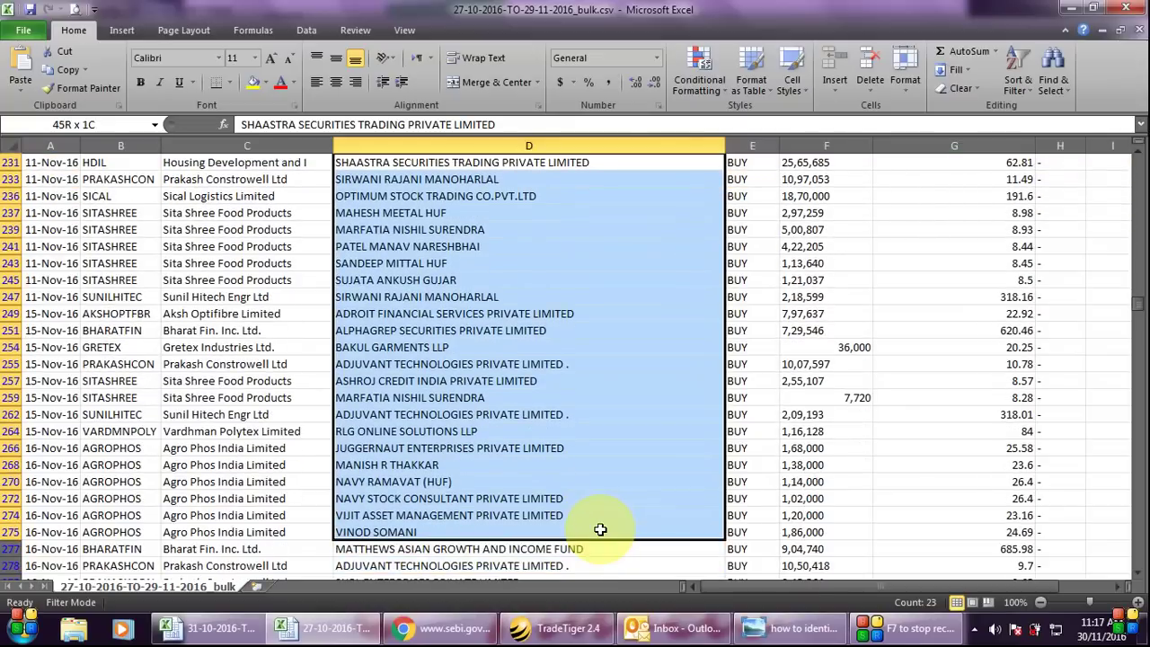
{"action": "key", "text": "shift+space"}
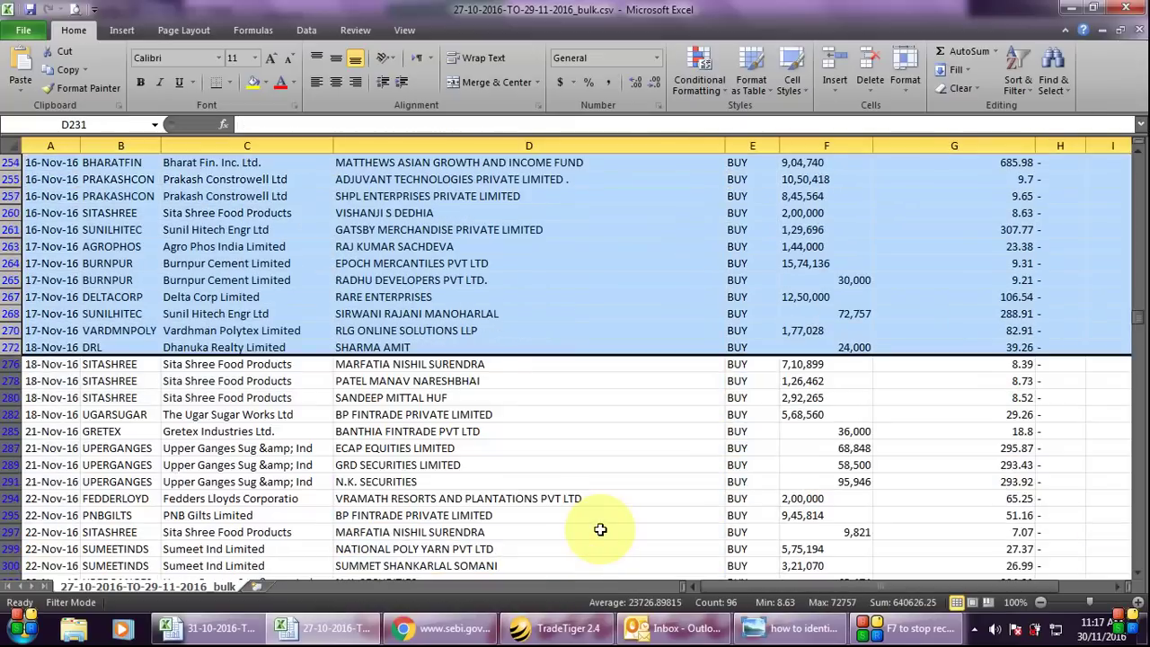
{"action": "left_click", "coordinate": [476, 162]}
{"action": "key", "text": "Up"}
{"action": "key", "text": "Up"}
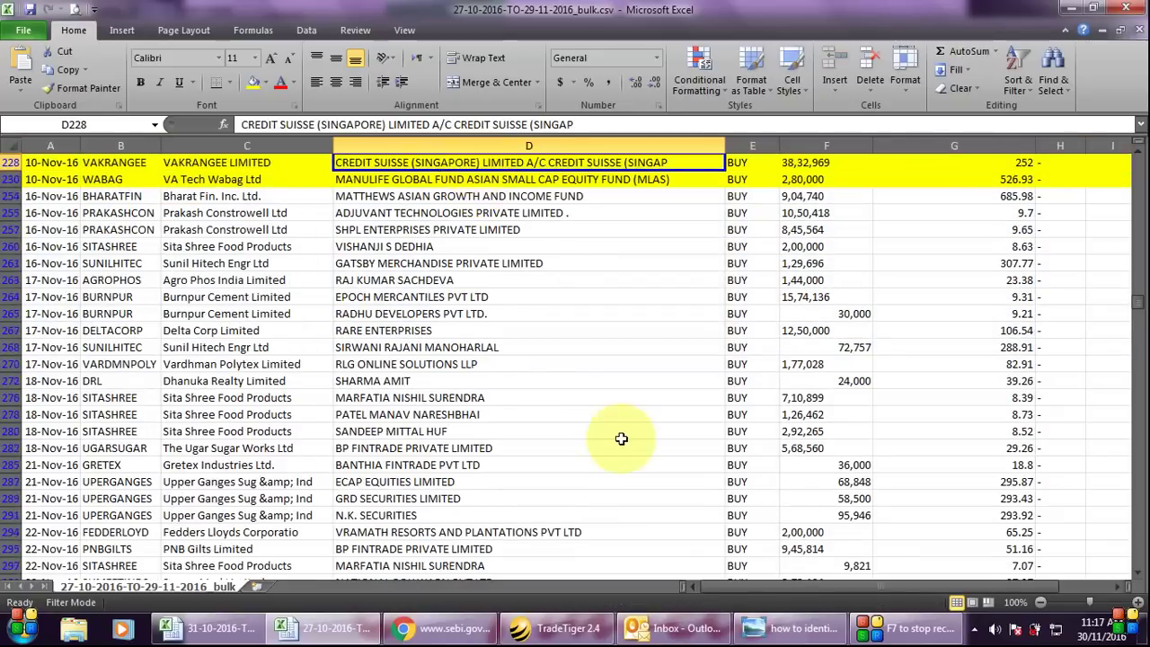
{"action": "left_click", "coordinate": [909, 628]}
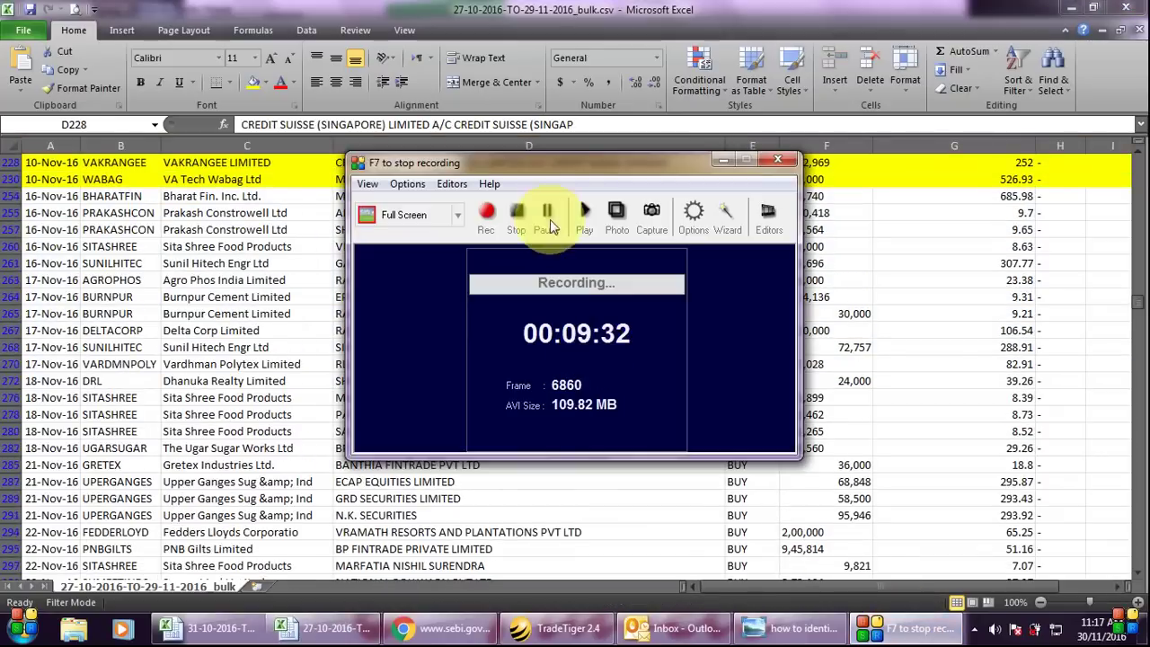
{"action": "left_click", "coordinate": [722, 161]}
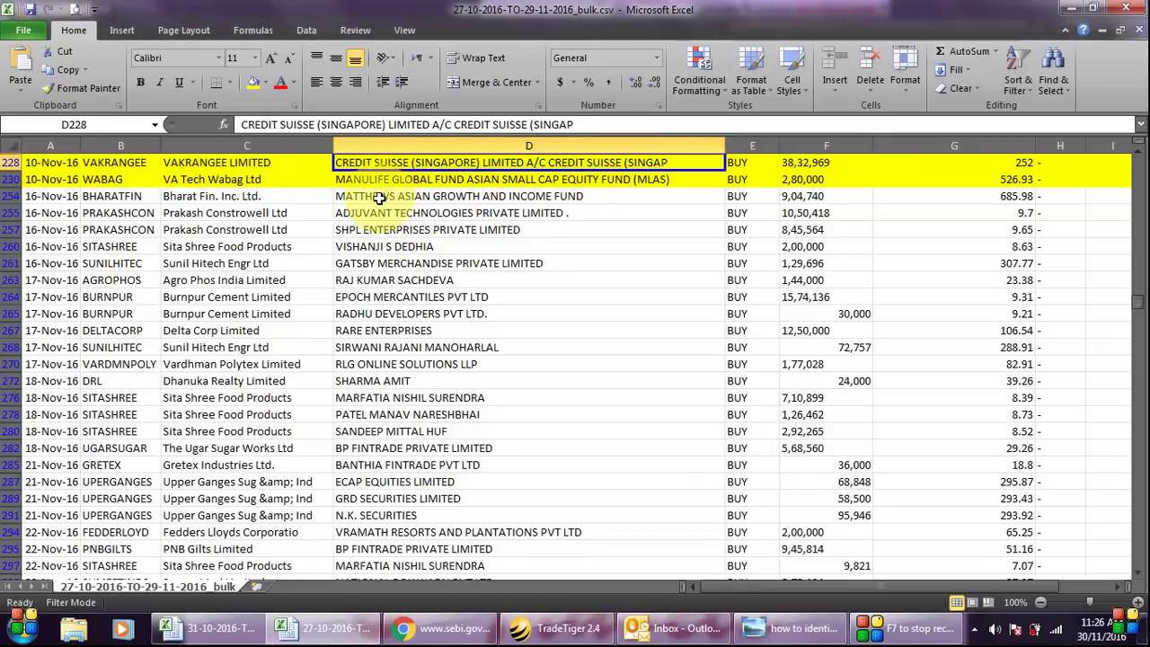
Step: Fill row 254, the MATTHEWS ASIAN GROWTH AND INCOME FUND deal in Bharat Fin. Inc., with yellow
{"action": "left_click", "coordinate": [381, 195]}
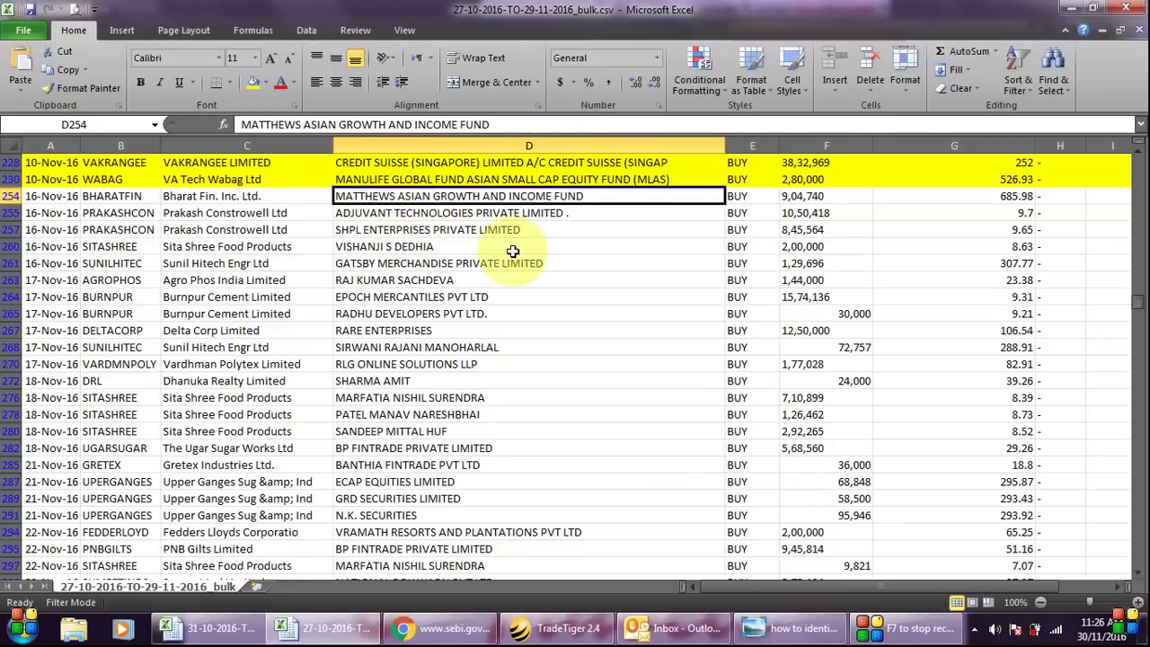
{"action": "key", "text": "shift+space"}
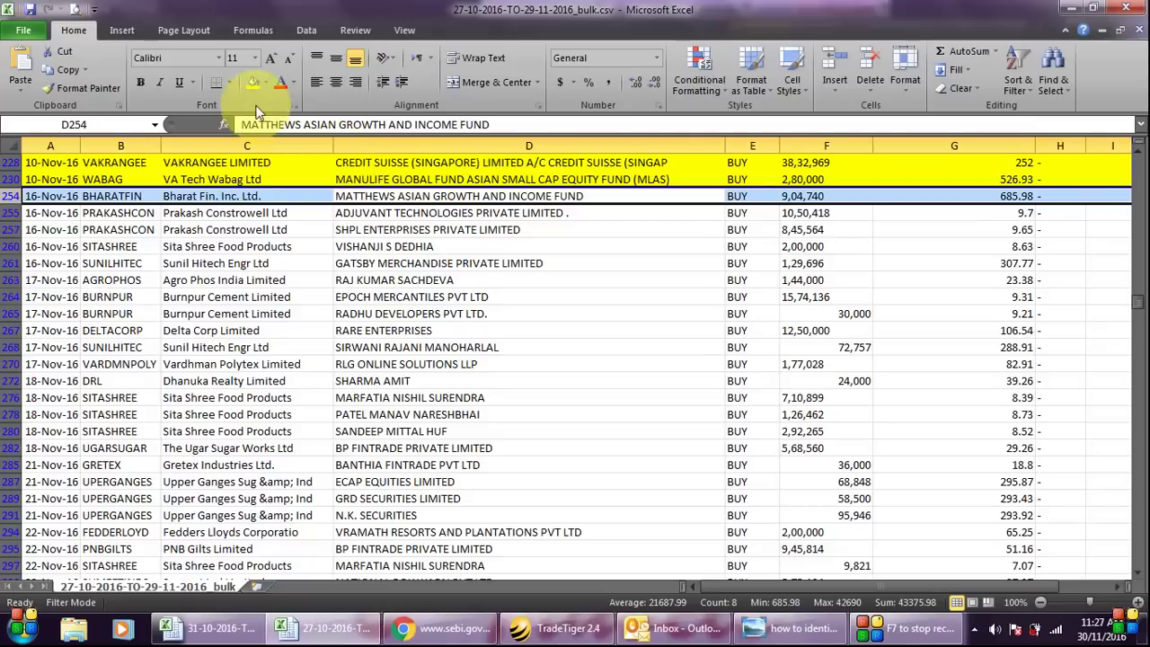
{"action": "left_click", "coordinate": [253, 82]}
Step: Delete the visible non-institutional deal rows 255 through 303, from Prakash Constrowell on 16-Nov-16 to Balkrishna Paper Mills on 23-Nov-16
{"action": "left_click", "coordinate": [416, 215]}
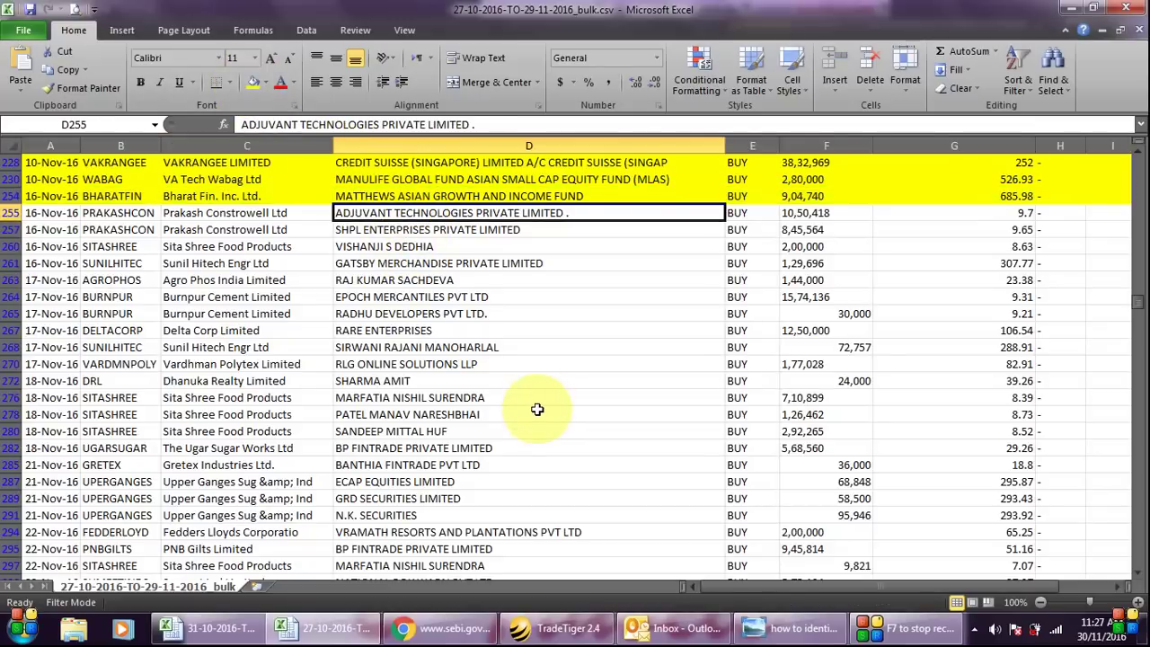
{"action": "key", "text": "shift+Down"}
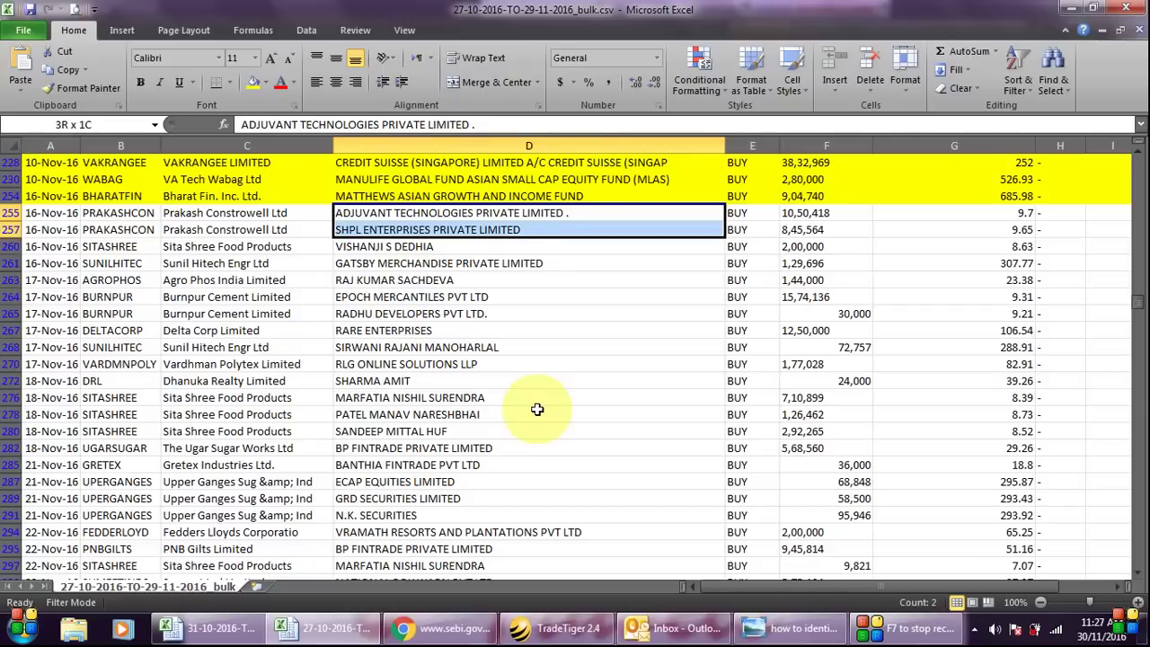
{"action": "key", "text": "shift+Down"}
{"action": "key", "text": "shift+Down"}
{"action": "key", "text": "shift+Down"}
{"action": "key", "text": "shift+Down"}
{"action": "key", "text": "shift+Down"}
{"action": "key", "text": "shift+Down"}
{"action": "key", "text": "shift+Down"}
{"action": "key", "text": "shift+Down"}
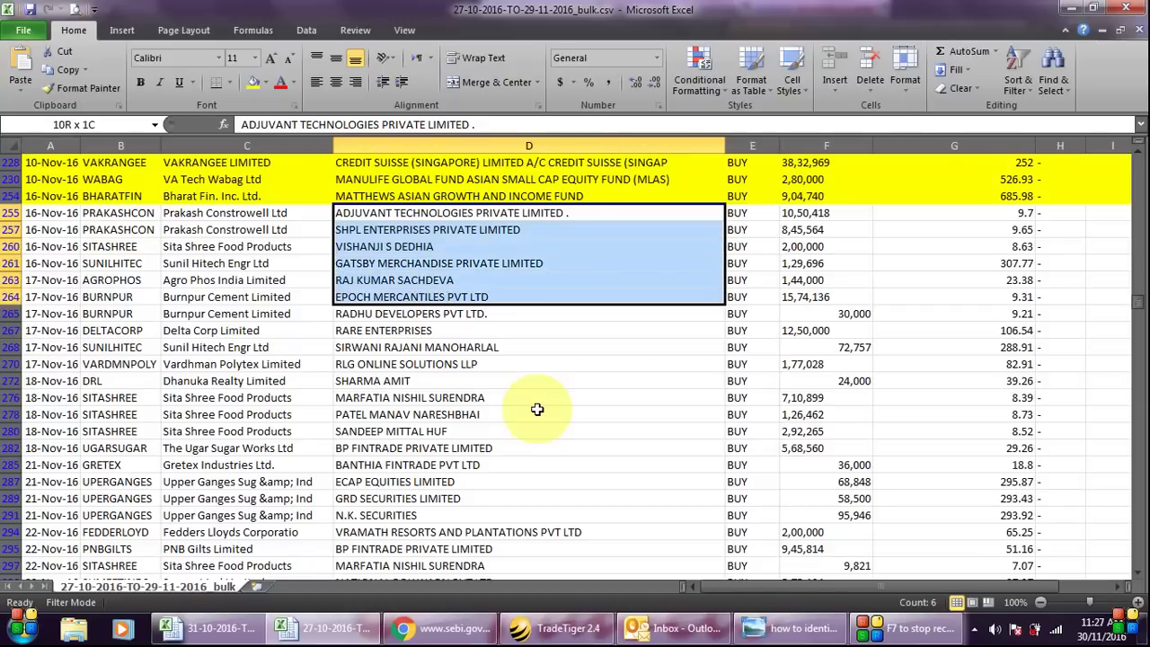
{"action": "key", "text": "shift+Down"}
{"action": "key", "text": "shift+Down"}
{"action": "key", "text": "shift+Down"}
{"action": "key", "text": "shift+Down"}
{"action": "key", "text": "shift+Down"}
{"action": "key", "text": "shift+Down"}
{"action": "key", "text": "shift+Down"}
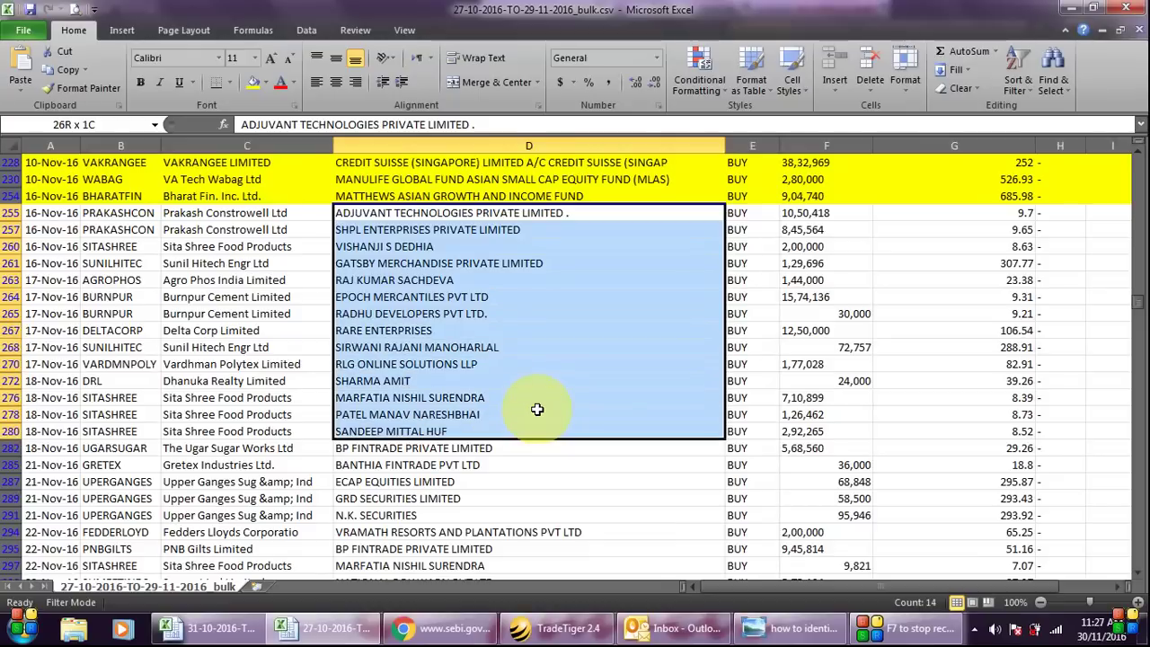
{"action": "key", "text": "shift+Down"}
{"action": "key", "text": "shift+Down"}
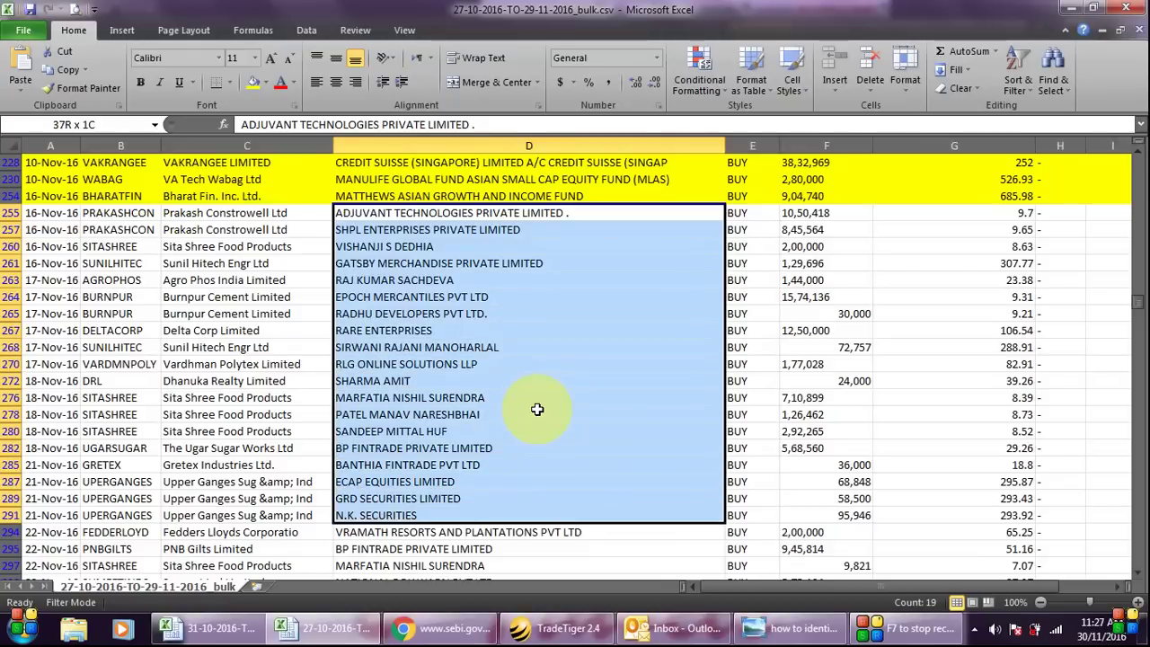
{"action": "key", "text": "shift+Down"}
{"action": "key", "text": "shift+Down"}
{"action": "key", "text": "shift+Down"}
{"action": "key", "text": "shift+Down"}
{"action": "key", "text": "shift+Down"}
{"action": "key", "text": "shift+Down"}
{"action": "key", "text": "shift+Down"}
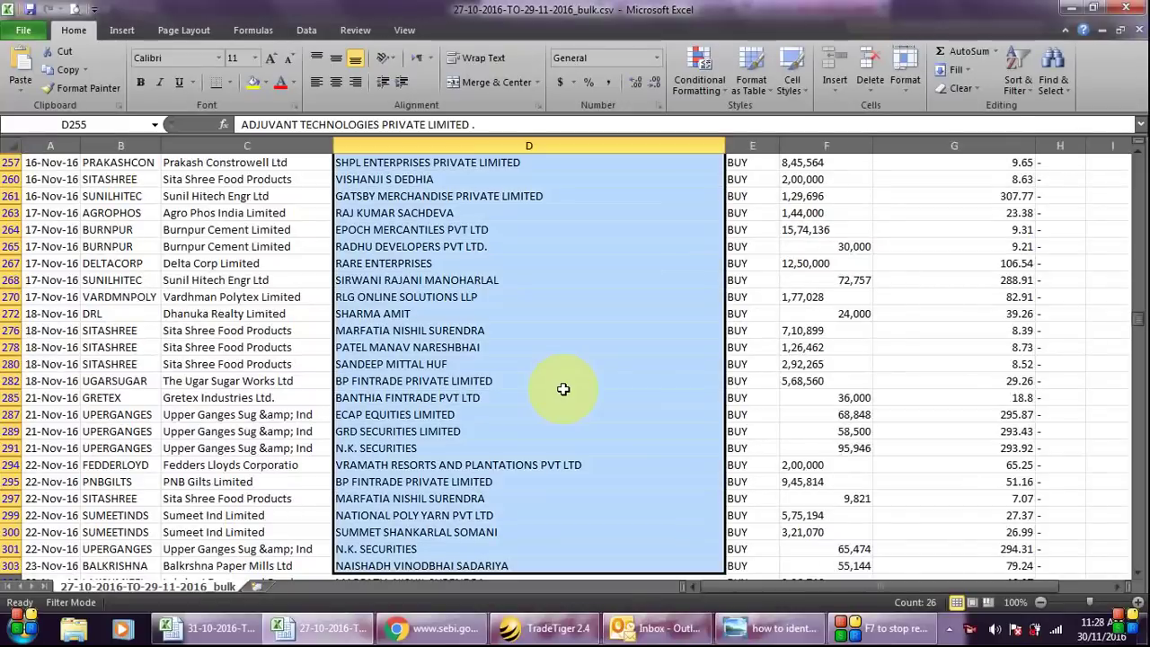
{"action": "key", "text": "shift+space"}
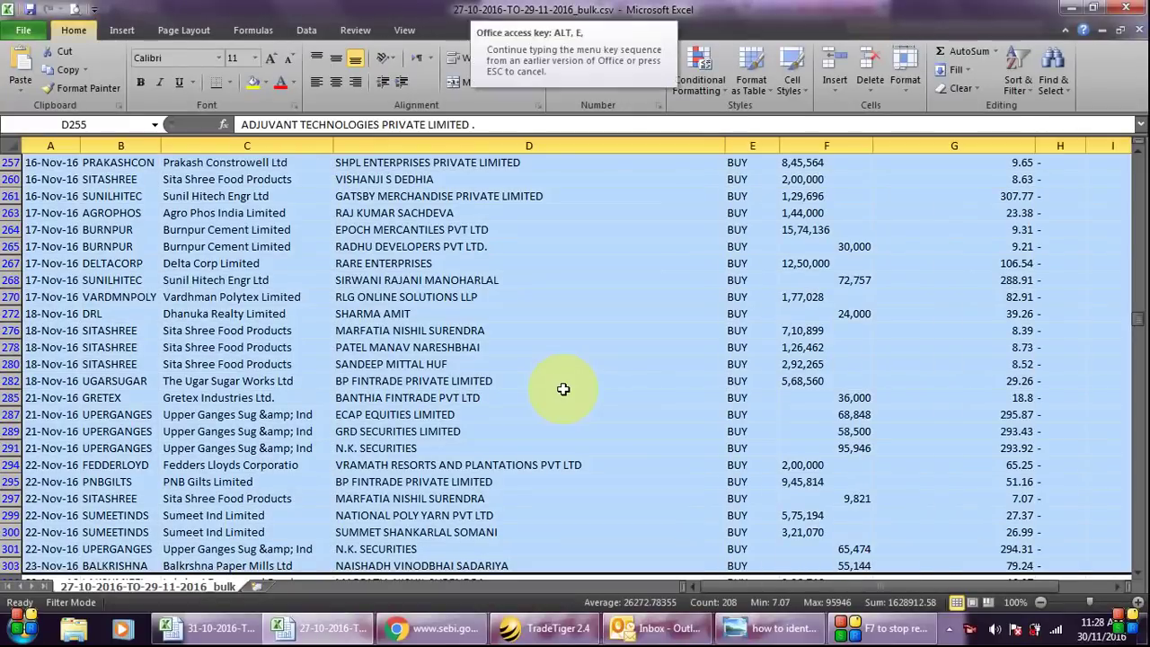
{"action": "key", "text": "ctrl+minus"}
Step: Delete the visible non-institutional deal rows 280 through 339, from Lakshmi Energy and Foods down to the row above the CITIGROUP GLOBAL MARKET MAURITIUS deal
{"action": "key", "text": "Down"}
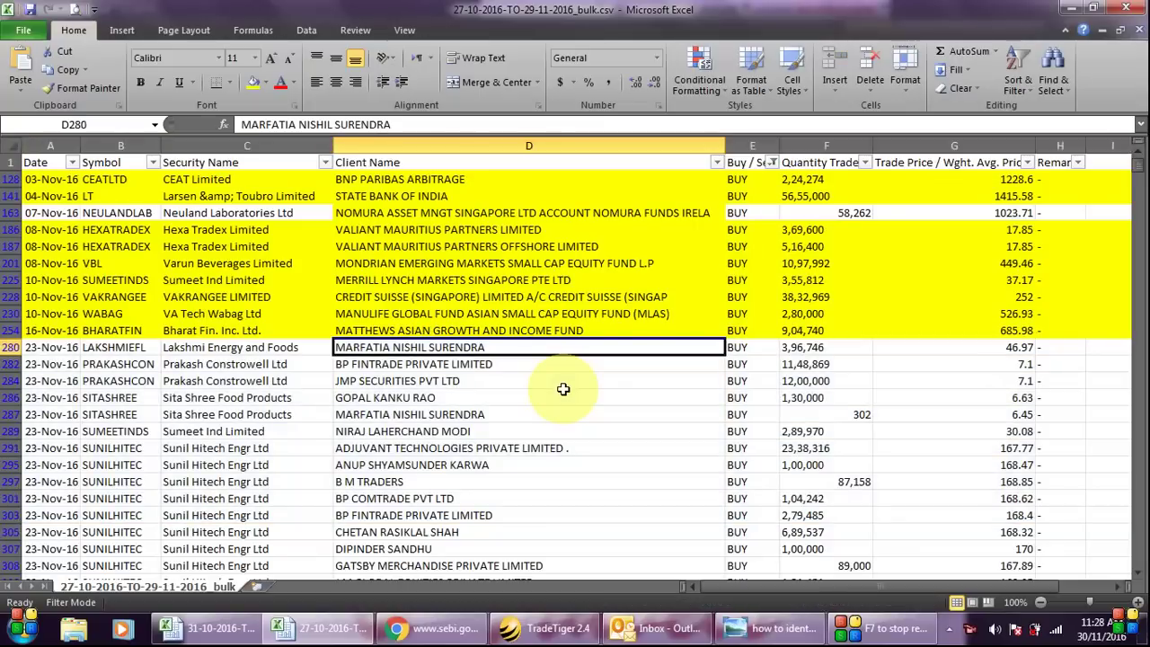
{"action": "key", "text": "shift+Down"}
{"action": "key", "text": "shift+Down"}
{"action": "key", "text": "shift+Down"}
{"action": "key", "text": "shift+Down"}
{"action": "key", "text": "shift+Down"}
{"action": "key", "text": "shift+Down"}
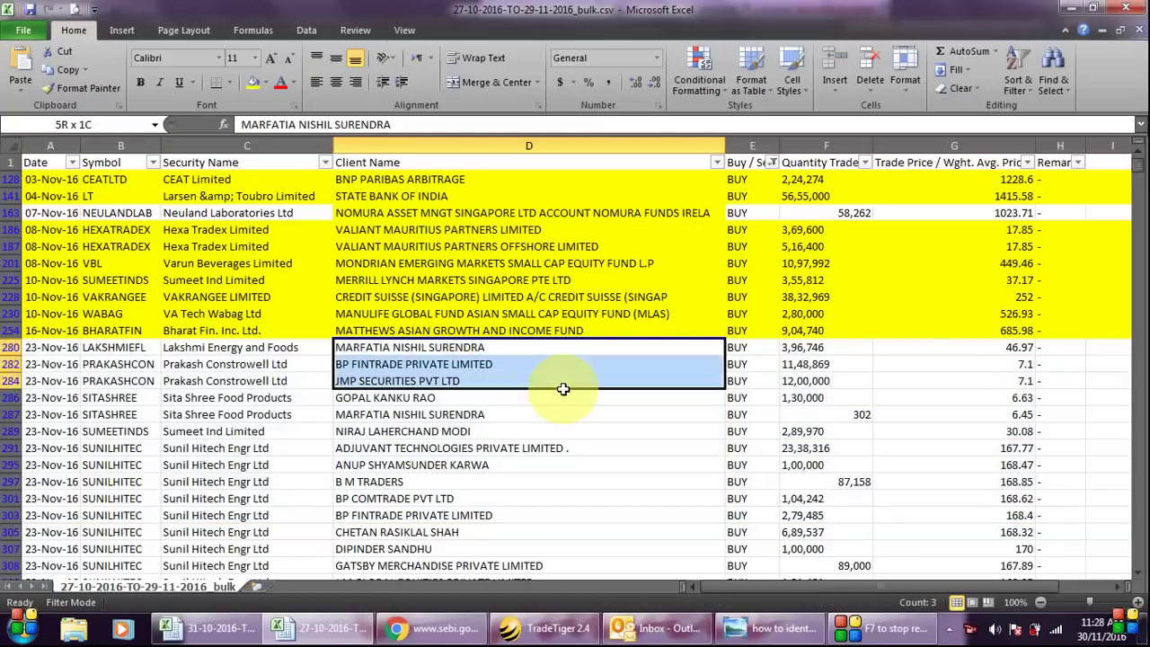
{"action": "key", "text": "shift+Down"}
{"action": "key", "text": "shift+Down"}
{"action": "key", "text": "shift+Down"}
{"action": "key", "text": "shift+Down"}
{"action": "key", "text": "shift+Down"}
{"action": "key", "text": "shift+Down"}
{"action": "key", "text": "shift+Down"}
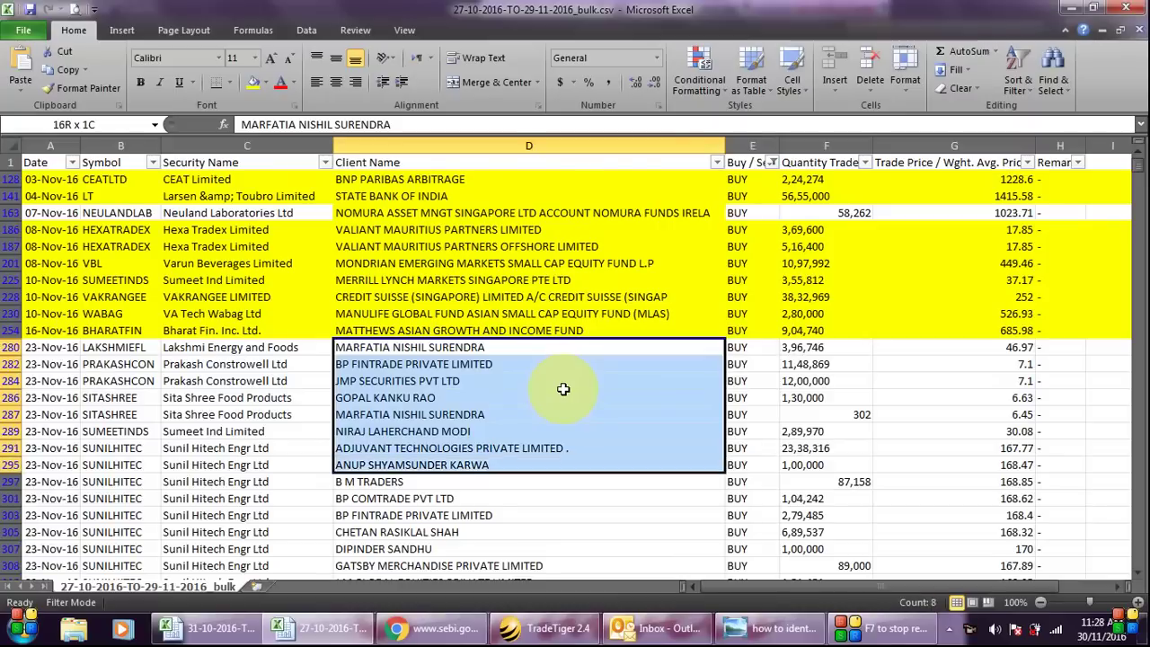
{"action": "key", "text": "shift+Down"}
{"action": "key", "text": "shift+Down"}
{"action": "key", "text": "shift+Down"}
{"action": "key", "text": "shift+Down"}
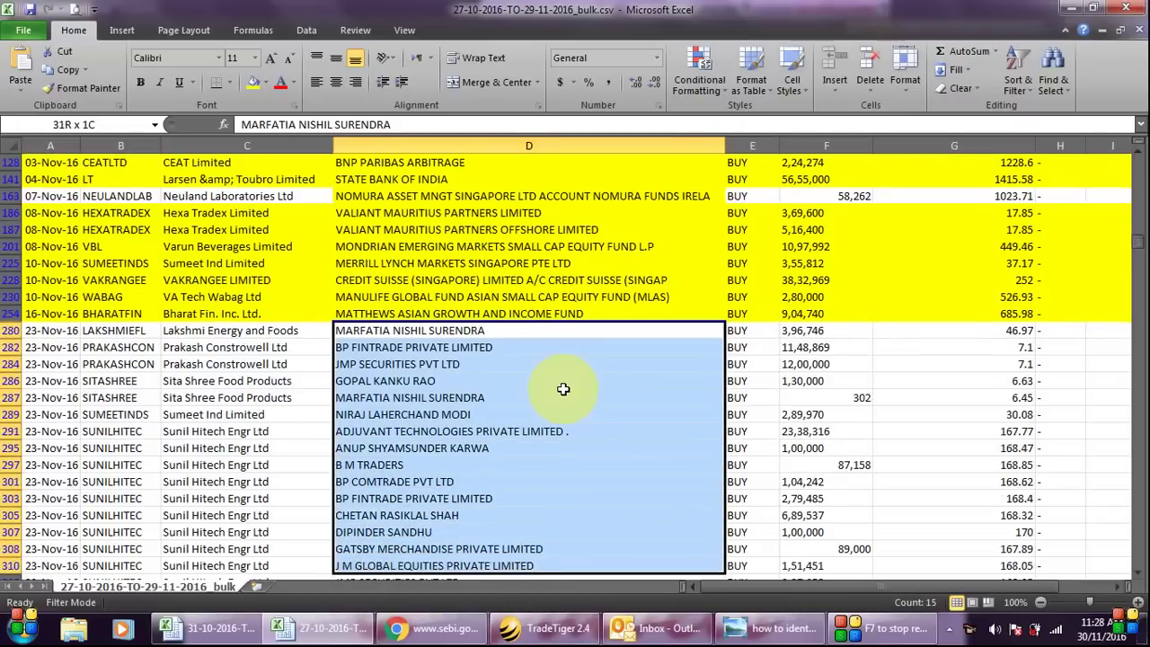
{"action": "key", "text": "shift+Down"}
{"action": "key", "text": "shift+Down"}
{"action": "key", "text": "shift+Down"}
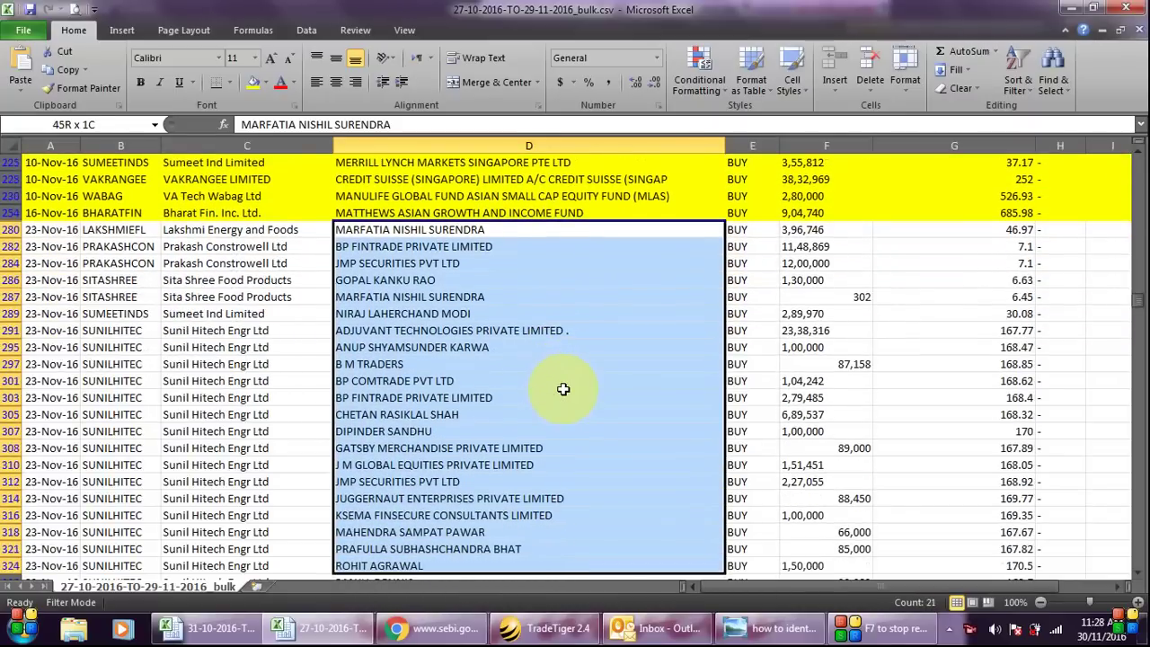
{"action": "key", "text": "shift+Down"}
{"action": "key", "text": "shift+Down"}
{"action": "key", "text": "shift+Down"}
{"action": "key", "text": "shift+Down"}
{"action": "key", "text": "shift+Down"}
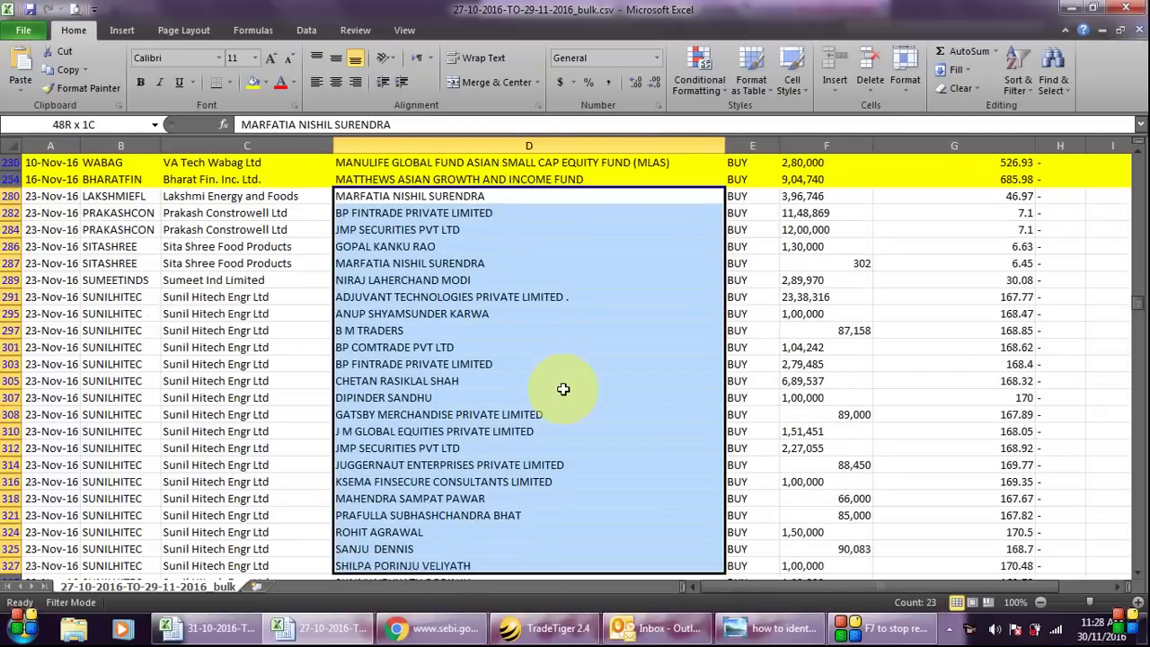
{"action": "key", "text": "shift+Down"}
{"action": "key", "text": "shift+Down"}
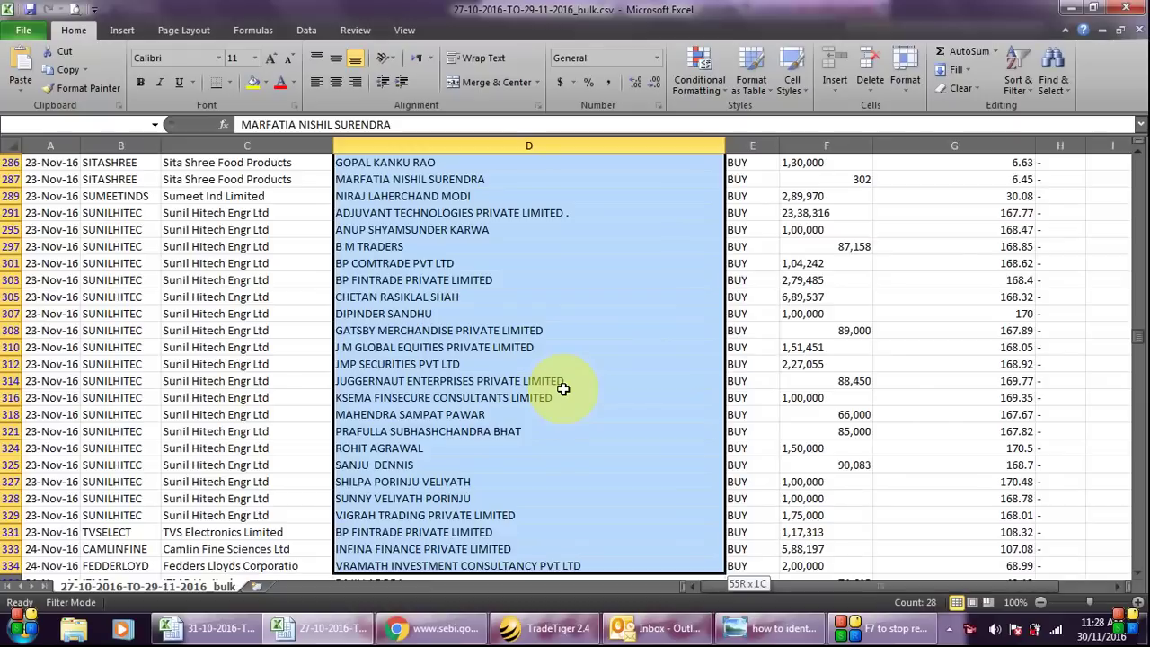
{"action": "key", "text": "shift+Down"}
{"action": "key", "text": "shift+Down"}
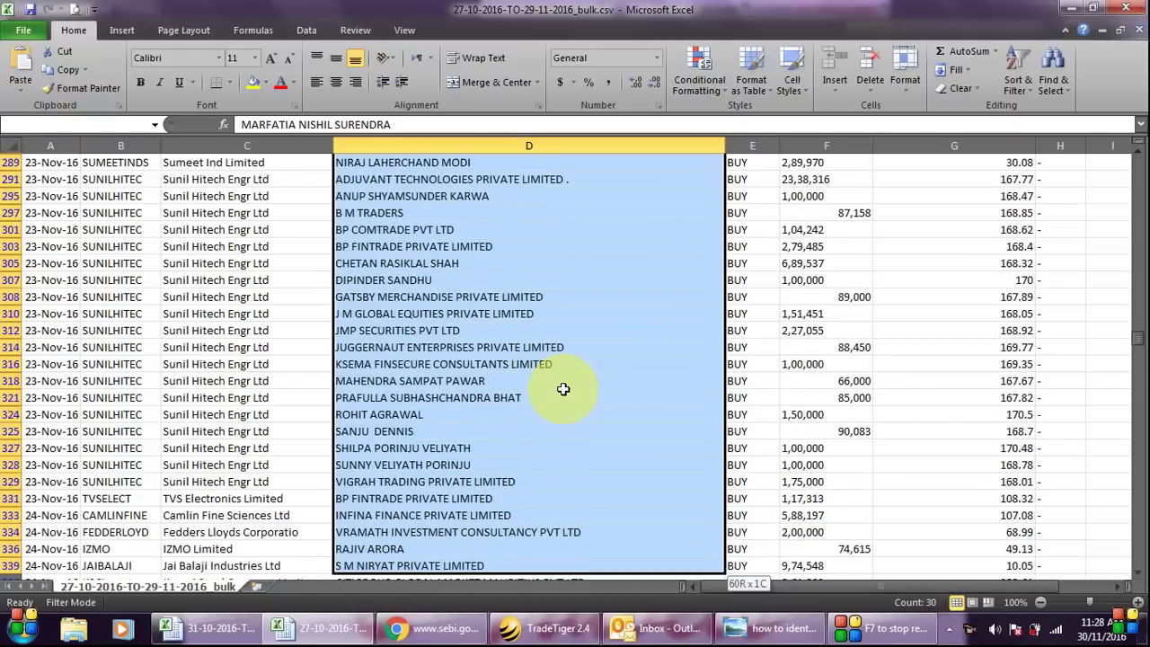
{"action": "scroll", "coordinate": [562, 389], "scroll_direction": "down", "scroll_amount": 1}
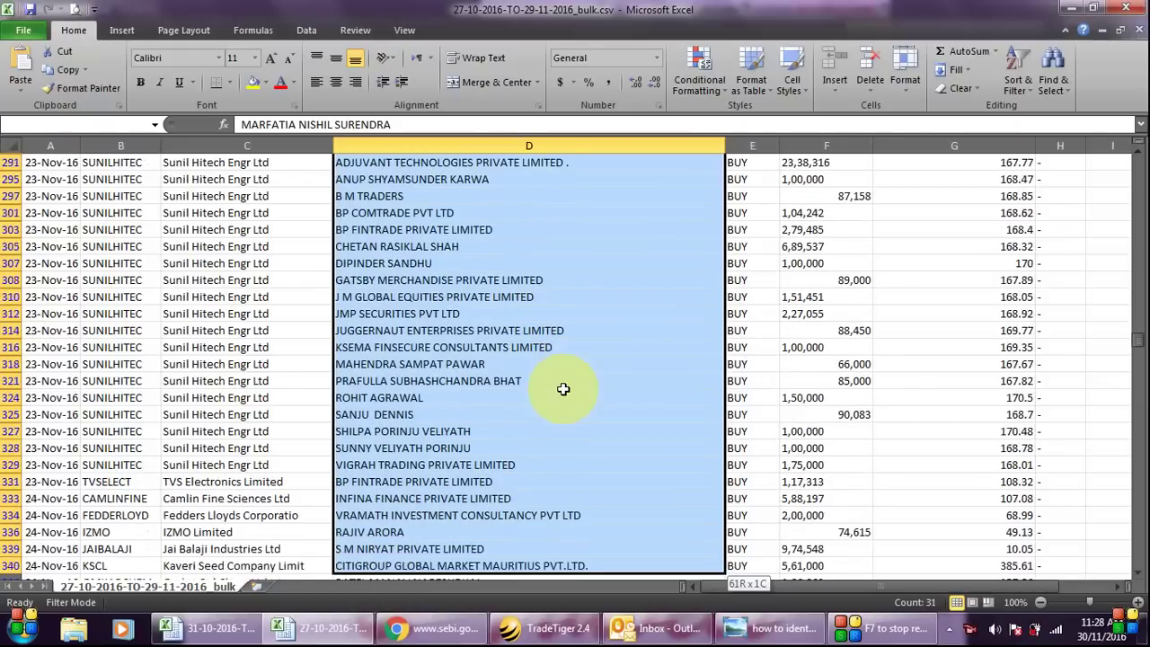
{"action": "key", "text": "shift+space"}
{"action": "key", "text": "alt+e"}
{"action": "key", "text": "d"}
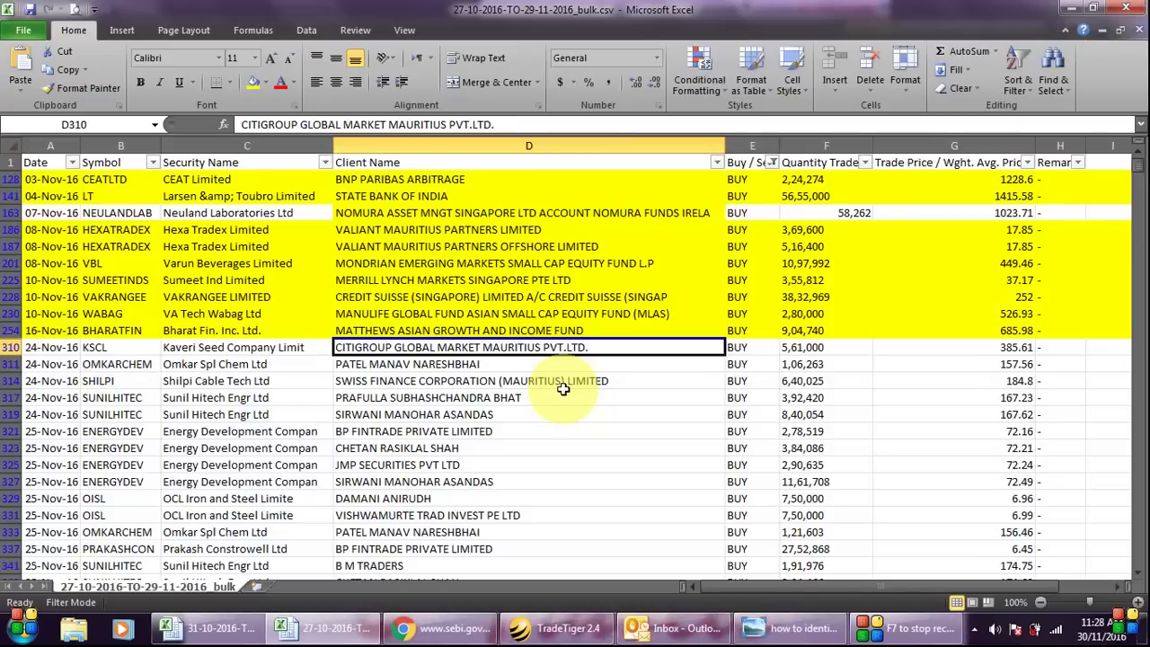
Step: Fill row 310, the CITIGROUP GLOBAL MARKET MAURITIUS deal in Kaveri Seed, with yellow and delete the Omkar Spl Chem deal in row 311
{"action": "key", "text": "shift+space"}
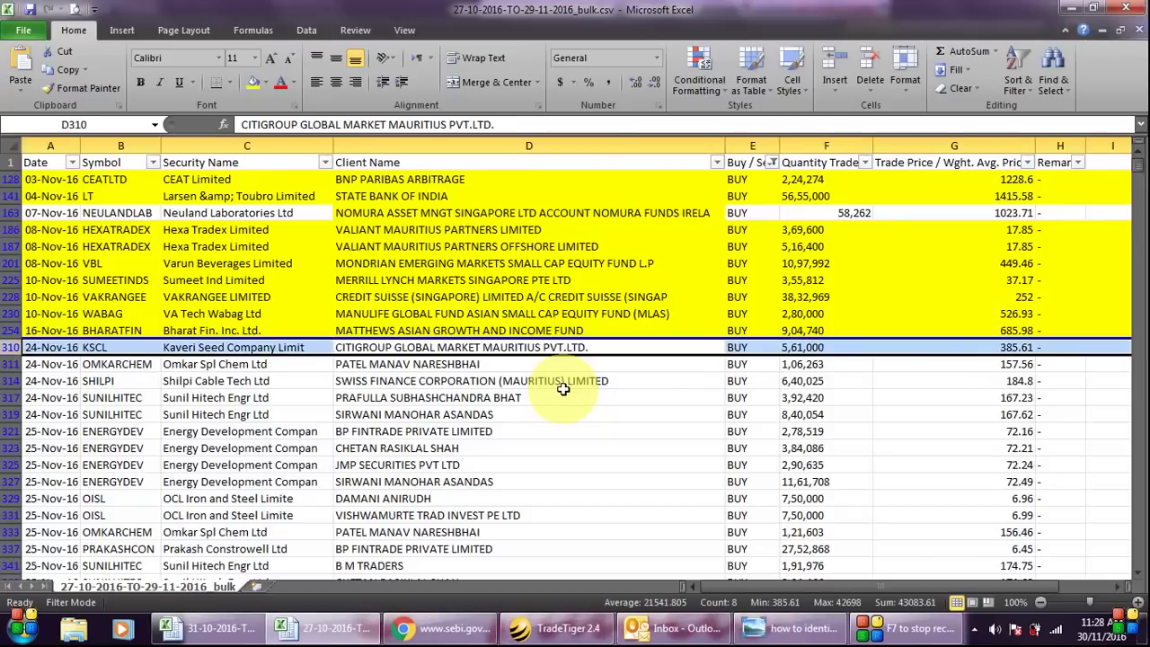
{"action": "left_click", "coordinate": [254, 86]}
{"action": "left_click", "coordinate": [409, 365]}
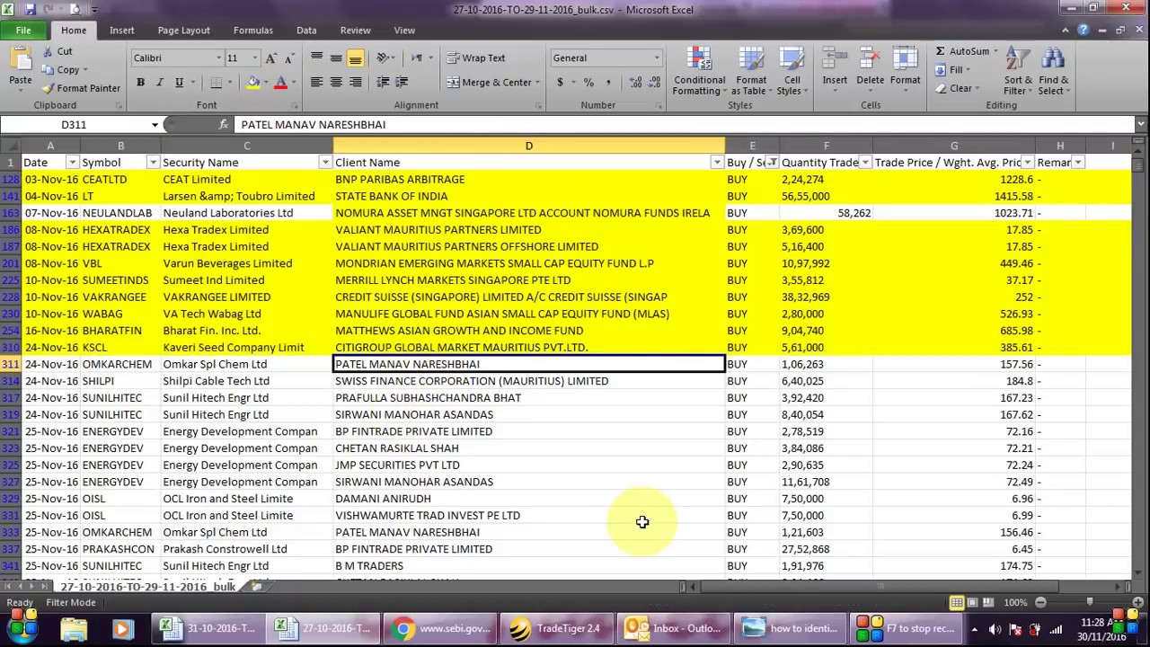
{"action": "key", "text": "shift+space"}
{"action": "key", "text": "ctrl+minus"}
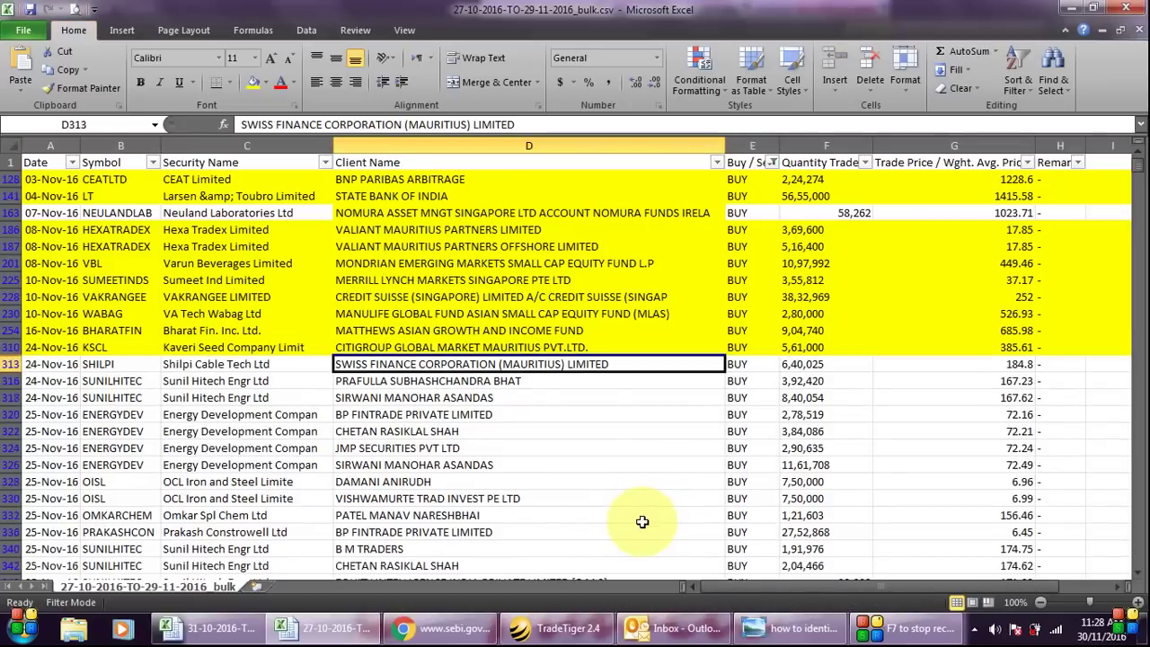
Step: Fill row 313, the SWISS FINANCE CORPORATION (MAURITIUS) deal in Shilpi Cable Tech, with yellow
{"action": "key", "text": "shift+space"}
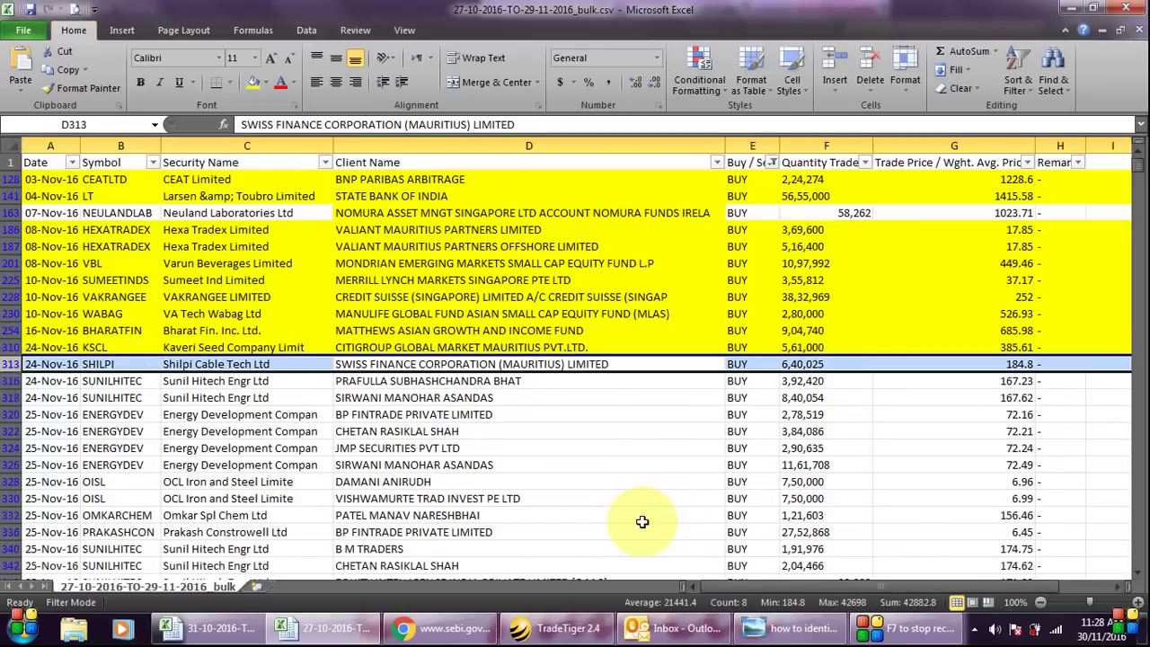
{"action": "left_click", "coordinate": [256, 85]}
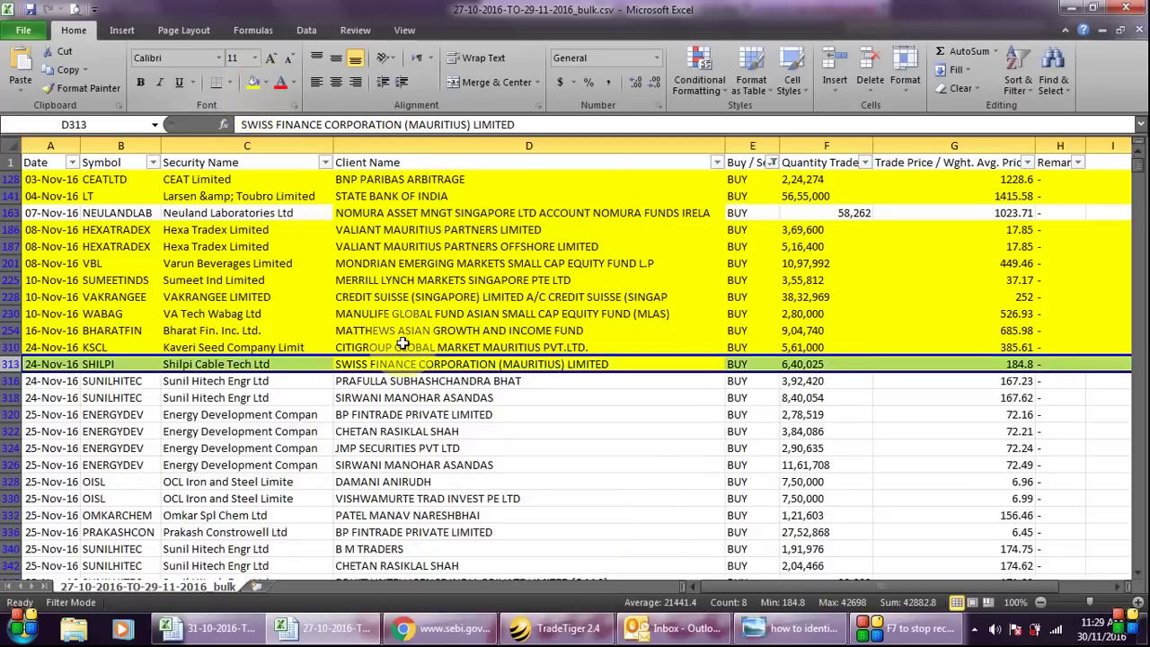
Step: Delete the visible non-institutional deal rows 316 through 401, from Sunil Hitech on 24-Nov-16 to PNB Gilts on 29-Nov-16
{"action": "left_click", "coordinate": [421, 385]}
{"action": "key", "text": "shift+Down"}
{"action": "key", "text": "shift+Down"}
{"action": "key", "text": "shift+Down"}
{"action": "key", "text": "shift+Down"}
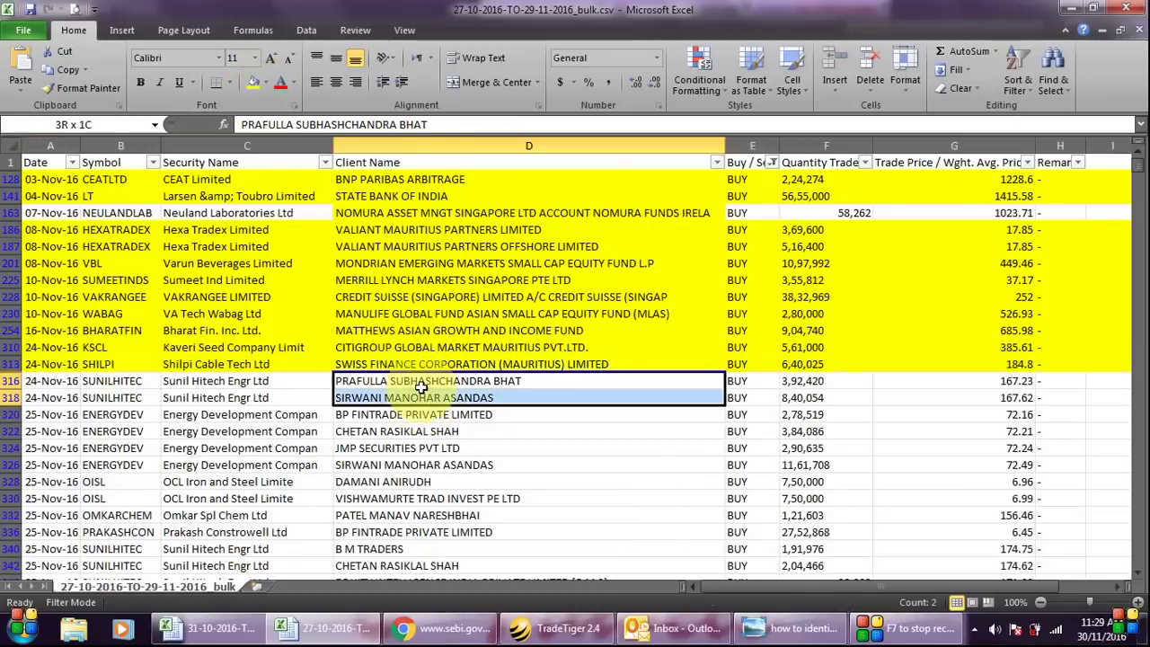
{"action": "key", "text": "shift+Down"}
{"action": "key", "text": "shift+Down"}
{"action": "key", "text": "shift+Down"}
{"action": "key", "text": "shift+Down"}
{"action": "key", "text": "shift+Down"}
{"action": "key", "text": "shift+Down"}
{"action": "key", "text": "shift+Down"}
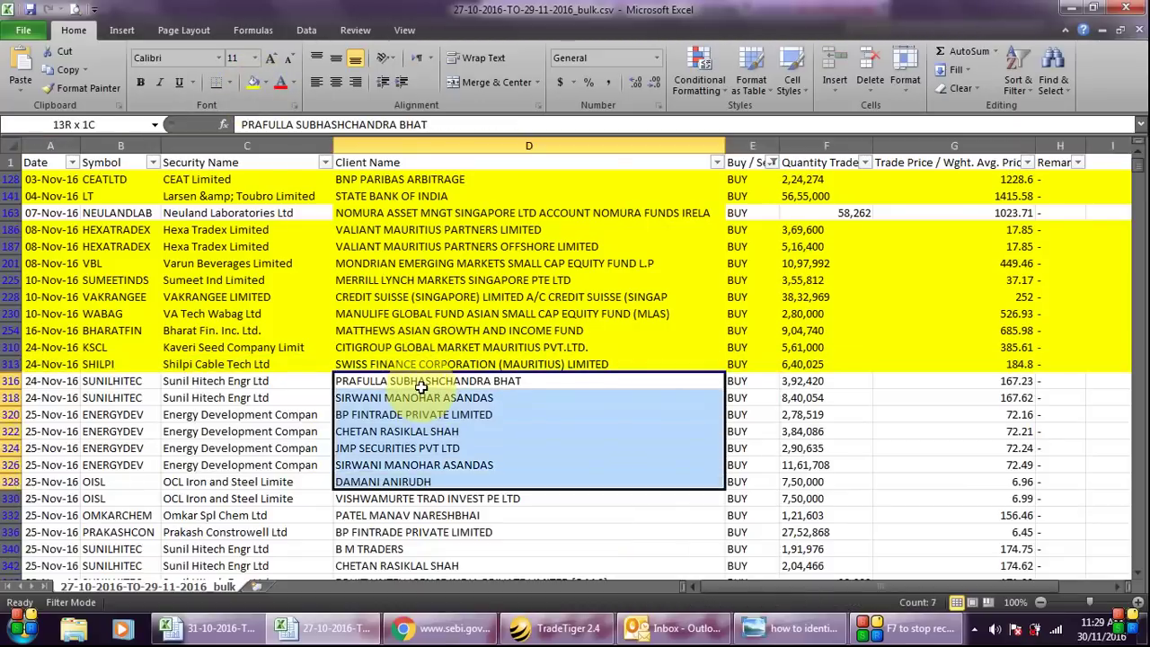
{"action": "scroll", "coordinate": [420, 384], "scroll_direction": "down", "scroll_amount": 1}
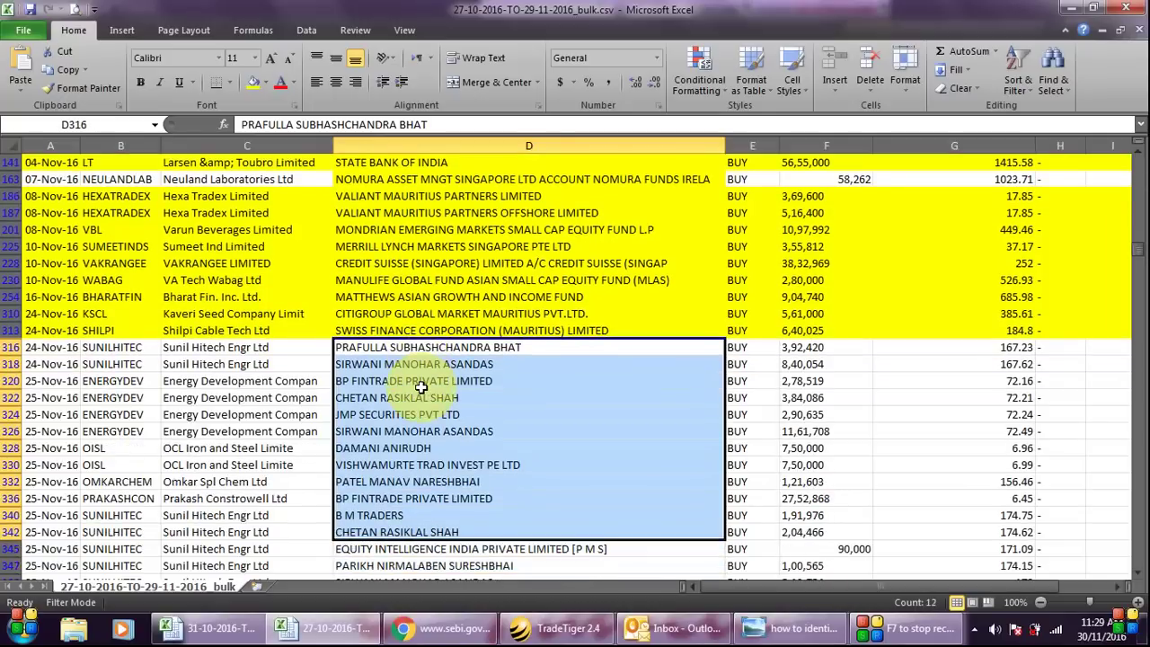
{"action": "key", "text": "shift+Down"}
{"action": "key", "text": "shift+Down"}
{"action": "key", "text": "shift+Down"}
{"action": "key", "text": "shift+Down"}
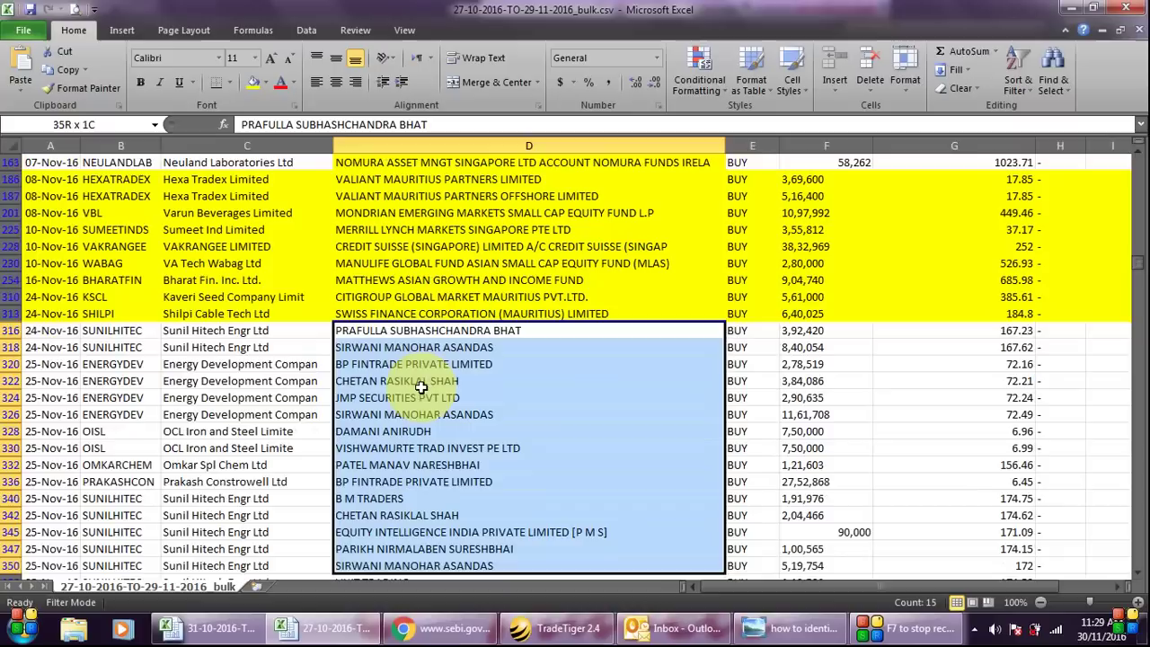
{"action": "key", "text": "shift+Down"}
{"action": "key", "text": "shift+Down"}
{"action": "key", "text": "shift+Down"}
{"action": "key", "text": "shift+Down"}
{"action": "key", "text": "shift+Down"}
{"action": "key", "text": "shift+Down"}
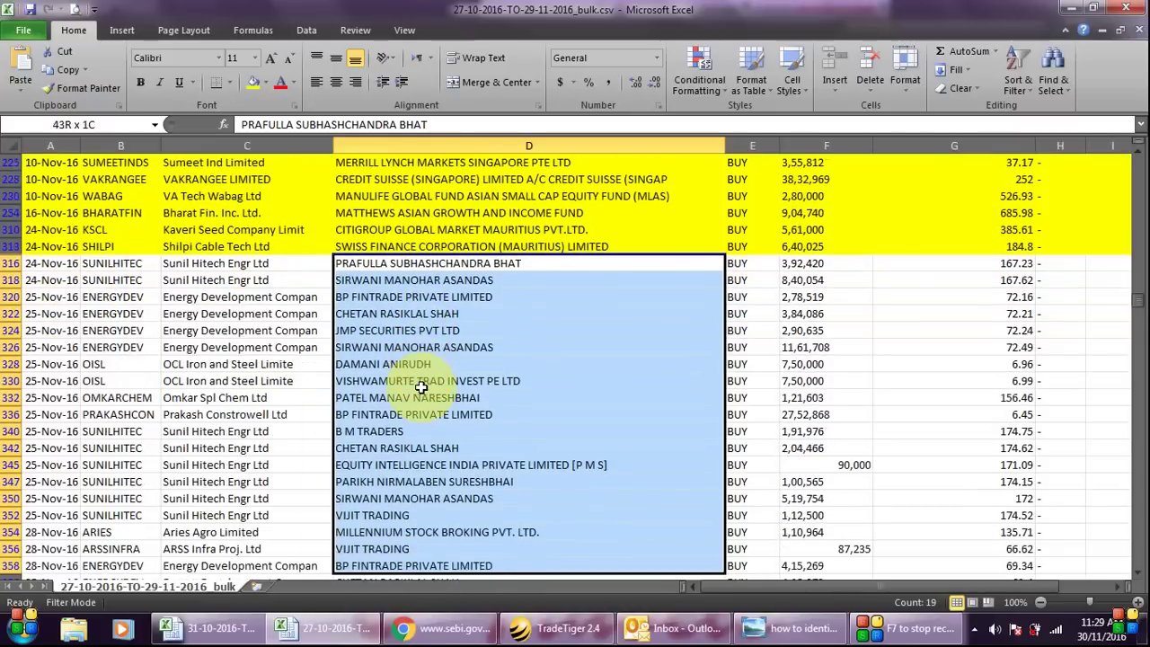
{"action": "key", "text": "shift+Down"}
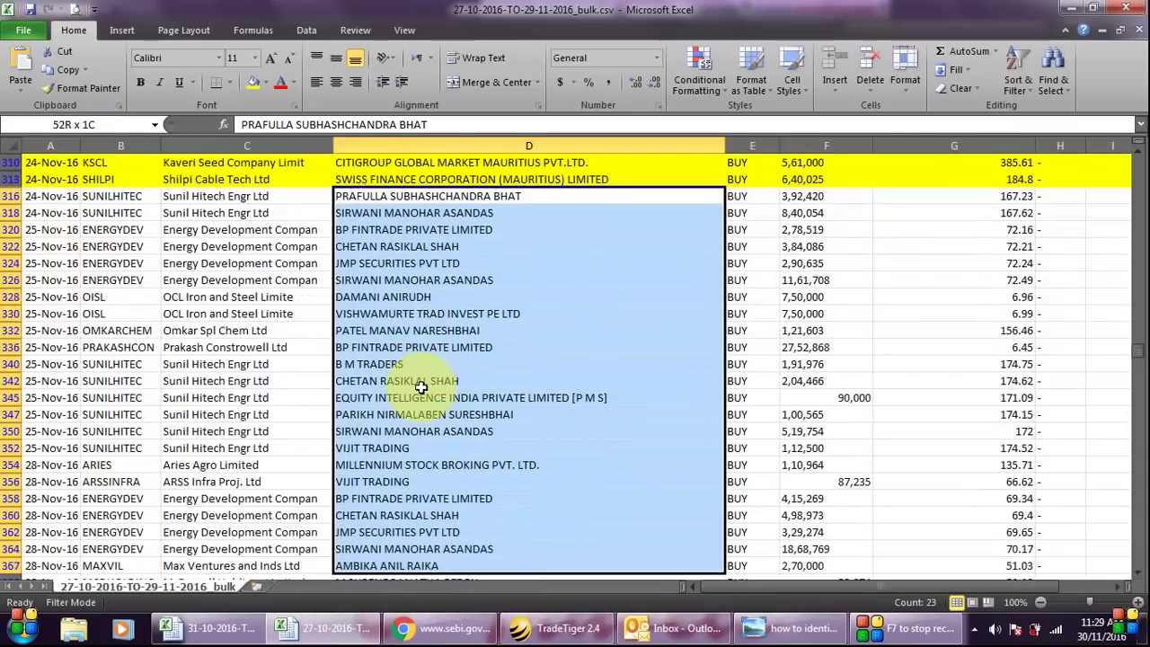
{"action": "key", "text": "shift+Down"}
{"action": "key", "text": "shift+Down"}
{"action": "key", "text": "shift+Down"}
{"action": "key", "text": "shift+Down"}
{"action": "key", "text": "shift+Down"}
{"action": "key", "text": "shift+Down"}
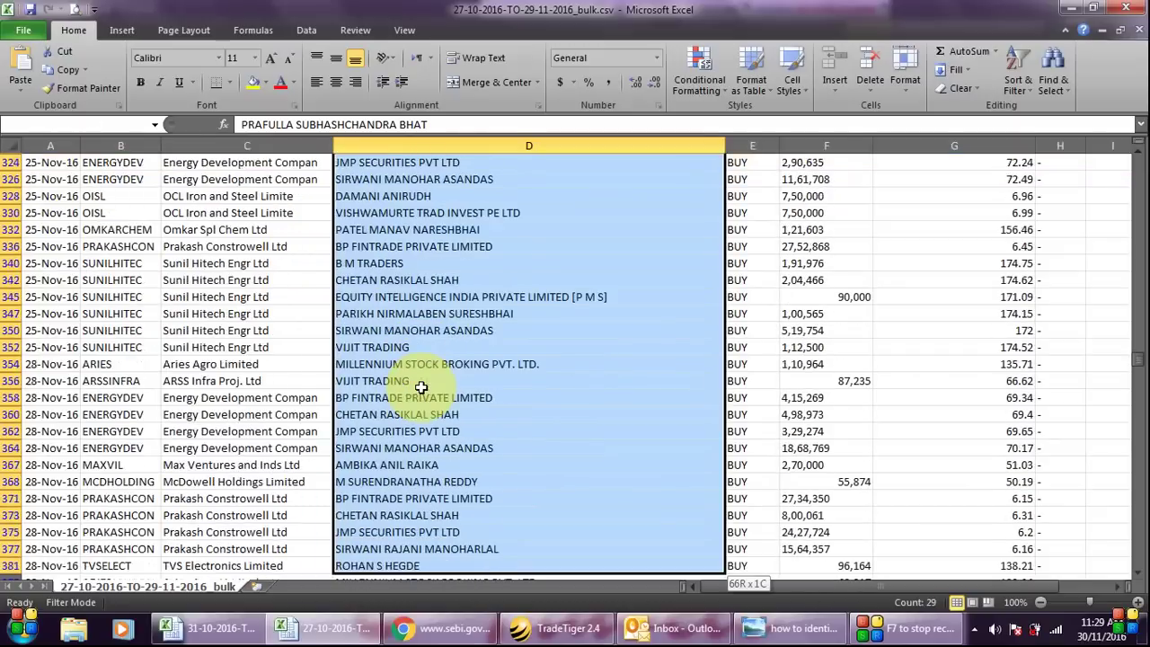
{"action": "key", "text": "shift+Down"}
{"action": "key", "text": "shift+Down"}
{"action": "key", "text": "shift+Down"}
{"action": "key", "text": "shift+Down"}
{"action": "key", "text": "shift+Down"}
{"action": "key", "text": "shift+Down"}
{"action": "key", "text": "shift+Down"}
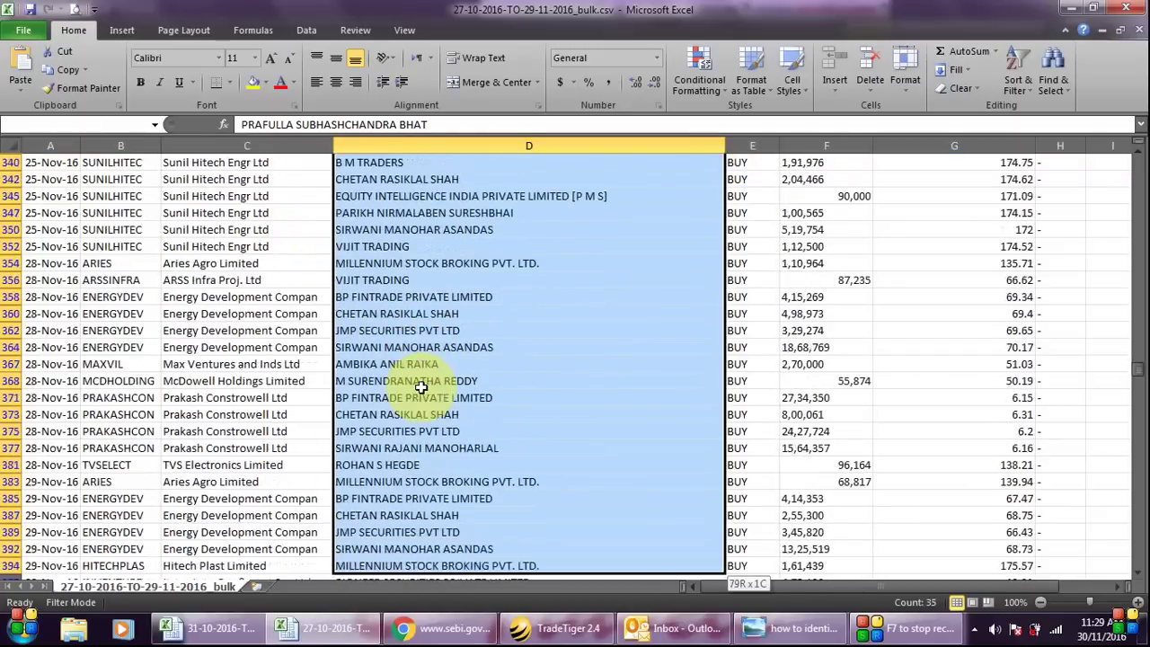
{"action": "key", "text": "shift+Down"}
{"action": "key", "text": "shift+Down"}
{"action": "key", "text": "shift+Down"}
{"action": "key", "text": "ctrl+a"}
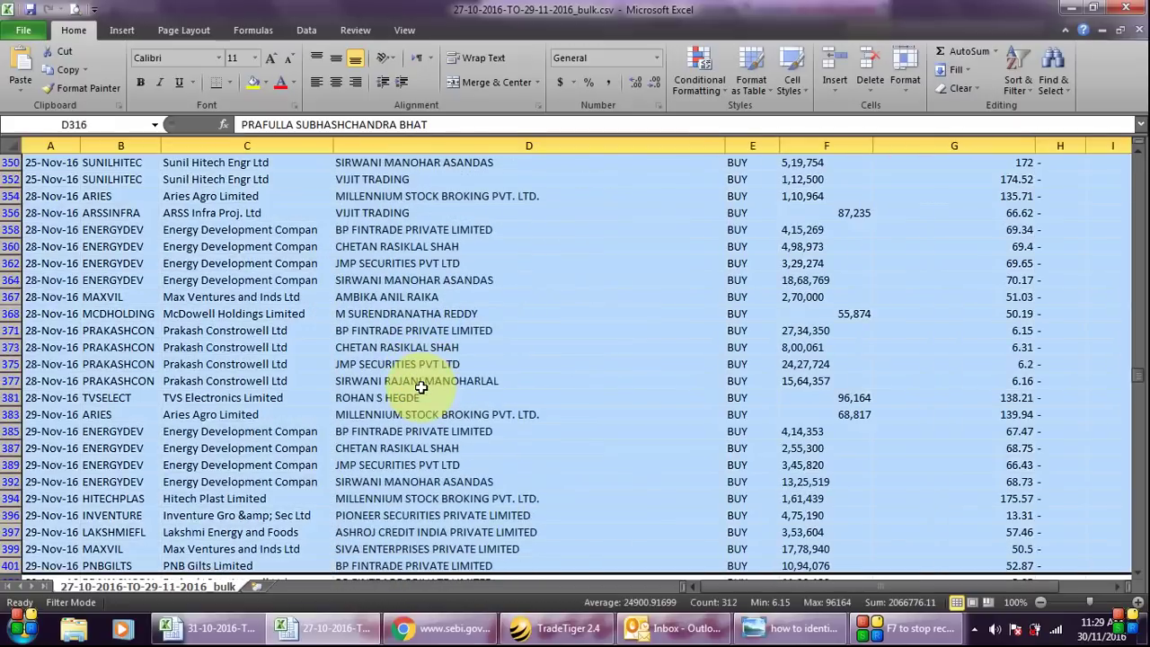
{"action": "key", "text": "alt+d"}
{"action": "key", "text": "s"}
{"action": "key", "text": "Return"}
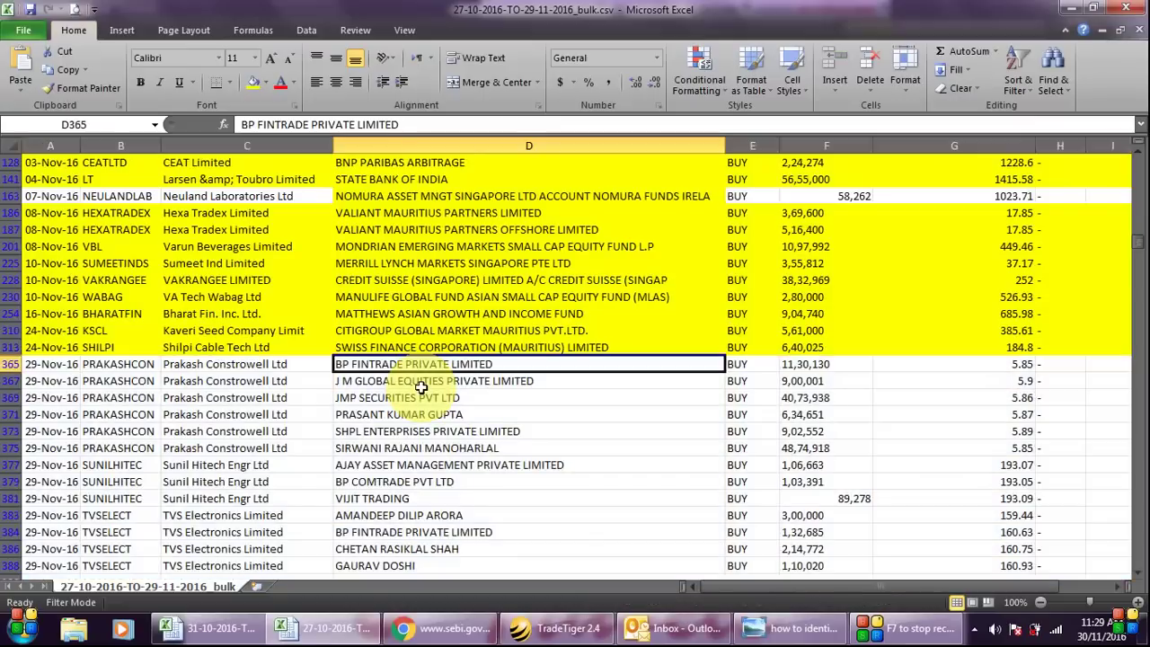
Step: Delete the remaining non-institutional 29-Nov-16 deal rows from row 365, Prakash Constrowell, through the last TVS Electronics deal in row 388
{"action": "key", "text": "shift+Down"}
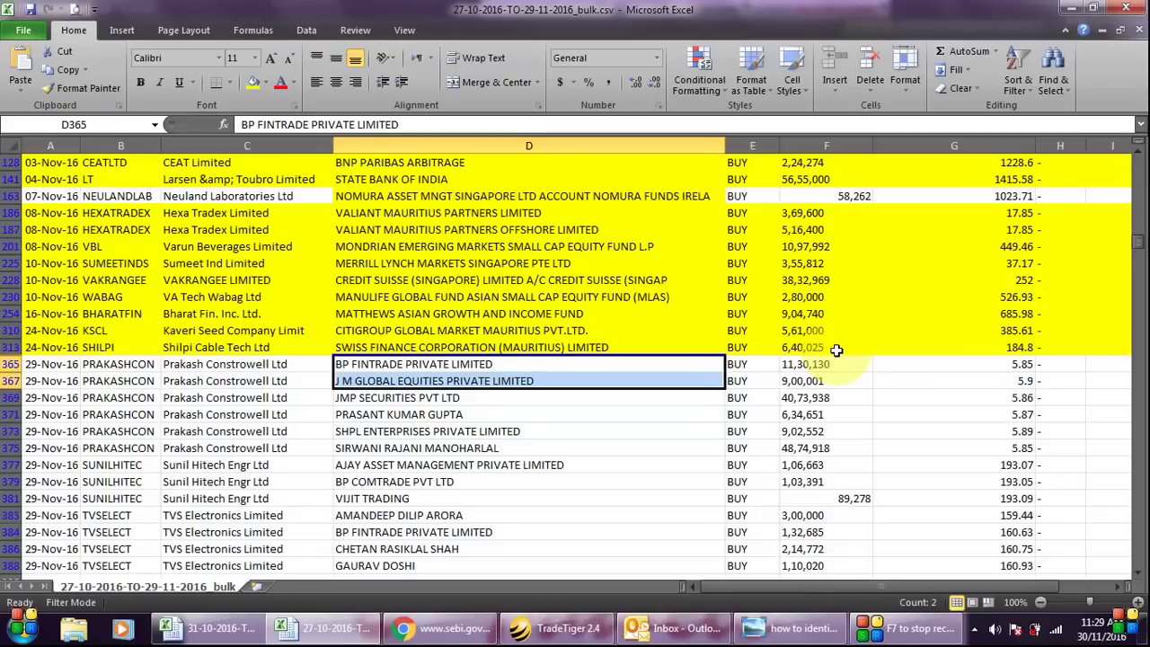
{"action": "key", "text": "shift+Down"}
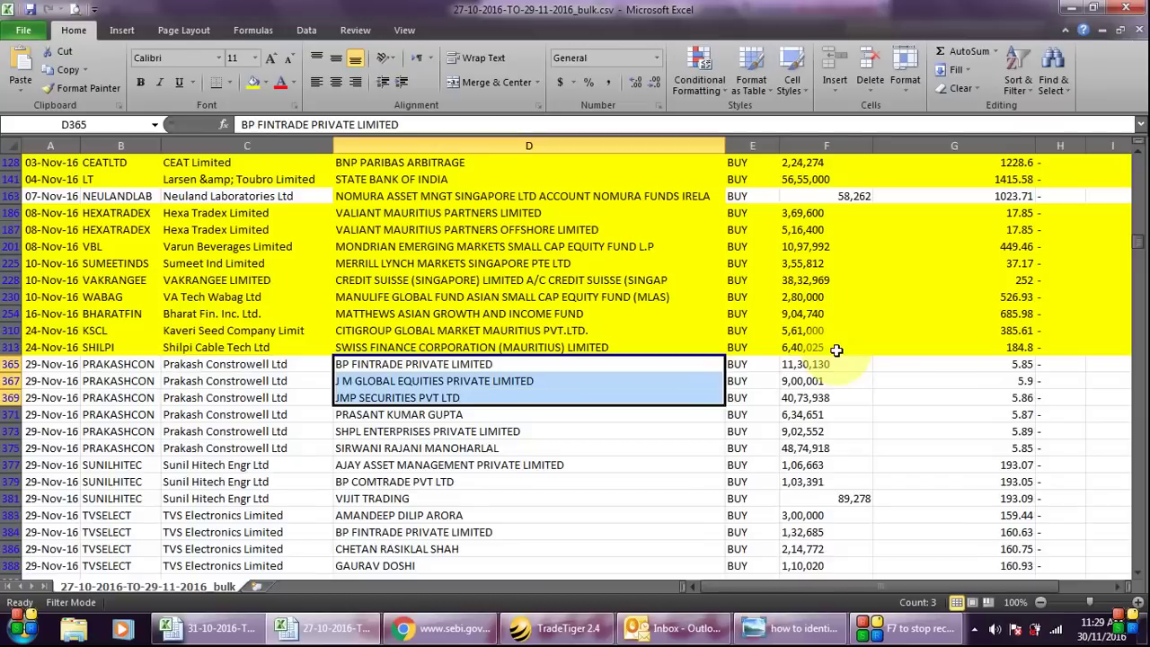
{"action": "key", "text": "shift+Down"}
{"action": "key", "text": "shift+Down"}
{"action": "key", "text": "shift+Down"}
{"action": "key", "text": "shift+Down"}
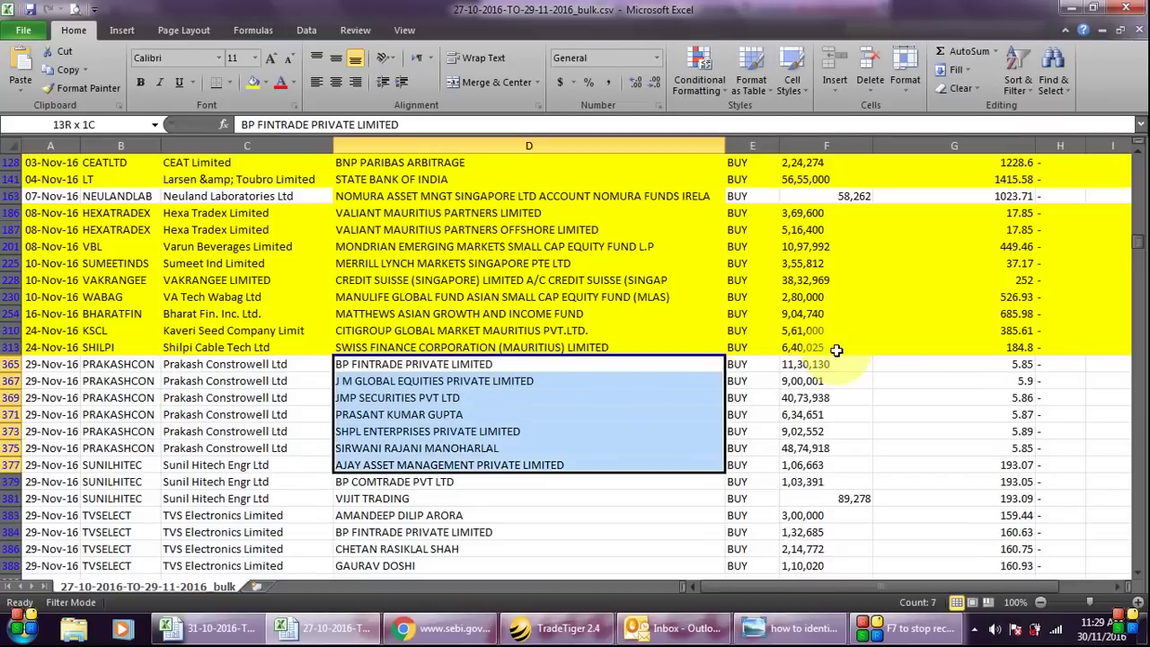
{"action": "key", "text": "shift+Down"}
{"action": "key", "text": "shift+Down"}
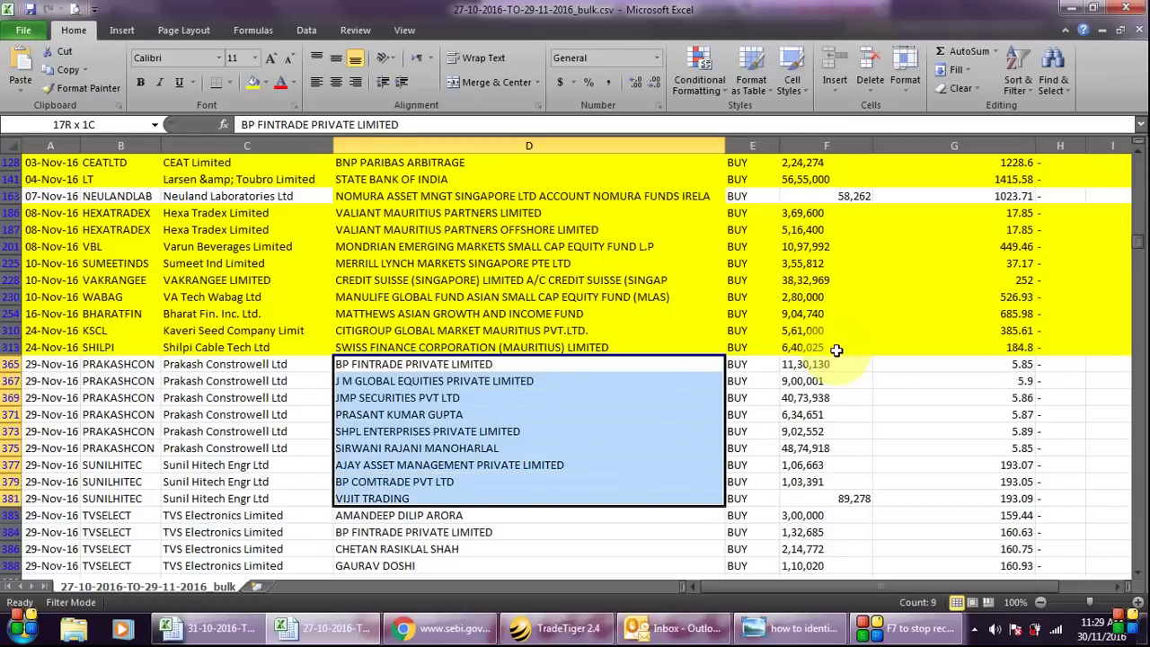
{"action": "key", "text": "shift+Down"}
{"action": "key", "text": "shift+Down"}
{"action": "key", "text": "shift+Down"}
{"action": "key", "text": "shift+Down"}
{"action": "key", "text": "shift+Down"}
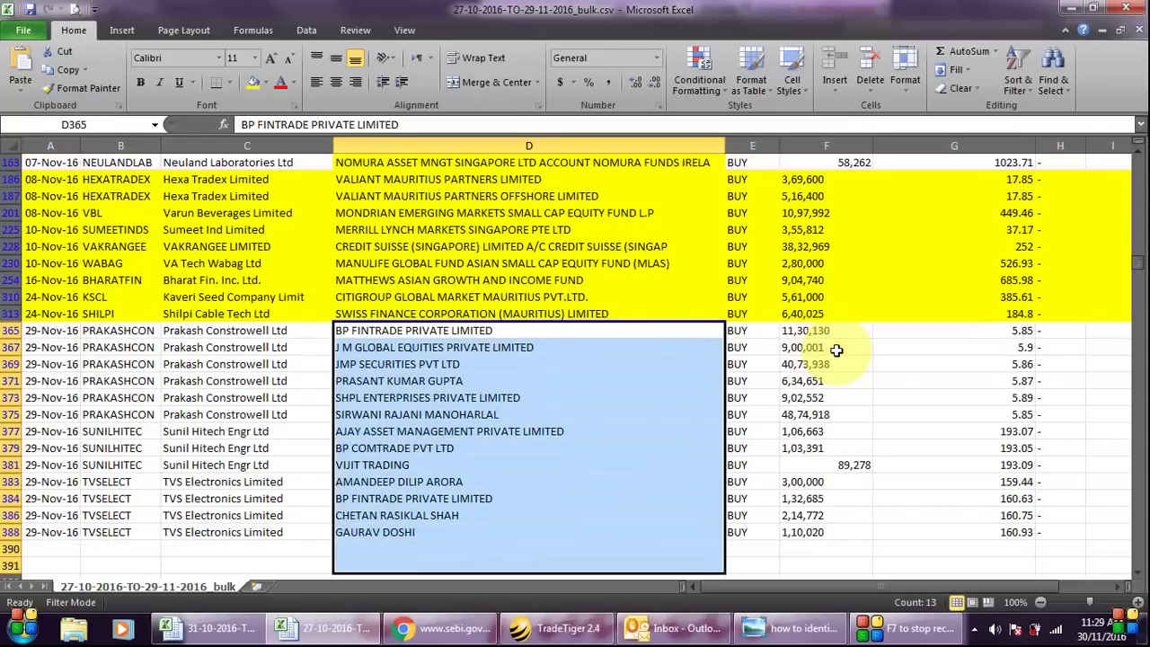
{"action": "key", "text": "shift+space"}
{"action": "key", "text": "alt+e"}
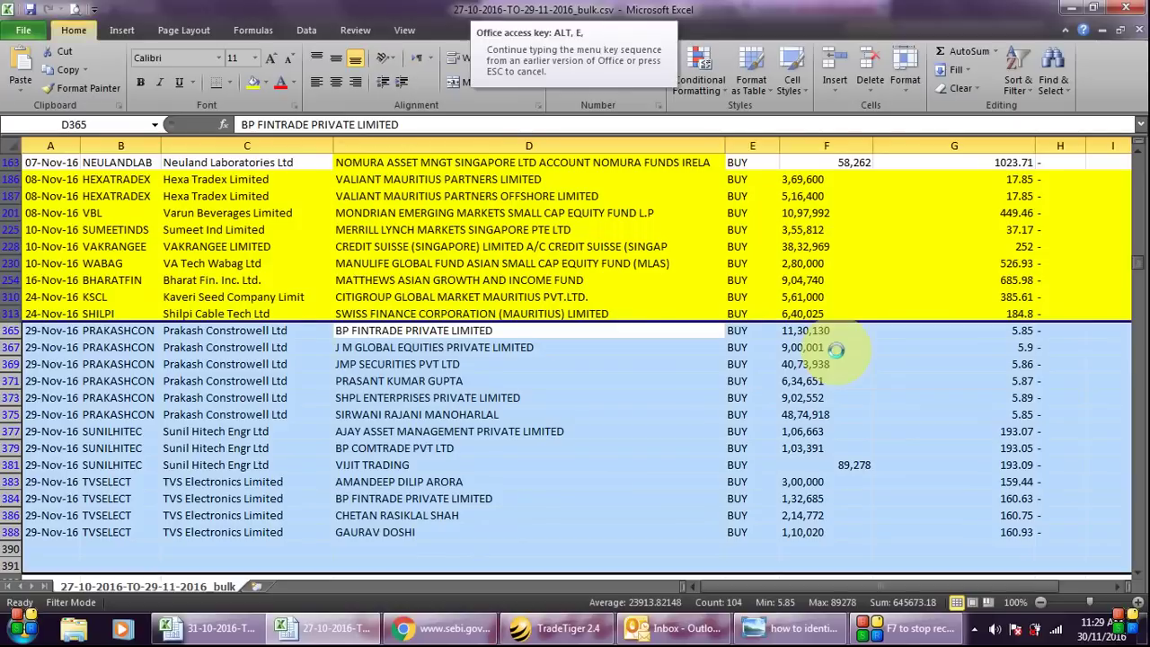
{"action": "key", "text": "d"}
Step: Select the stock symbols of the remaining institutional deals, from CEATLTD in B128 down to SHILPI in B313
{"action": "key", "text": "Up"}
{"action": "key", "text": "Up"}
{"action": "key", "text": "Up"}
{"action": "key", "text": "Up"}
{"action": "key", "text": "Up"}
{"action": "key", "text": "Up"}
{"action": "key", "text": "Up"}
{"action": "key", "text": "Up"}
{"action": "key", "text": "Up"}
{"action": "key", "text": "Up"}
{"action": "key", "text": "Up"}
{"action": "key", "text": "Up"}
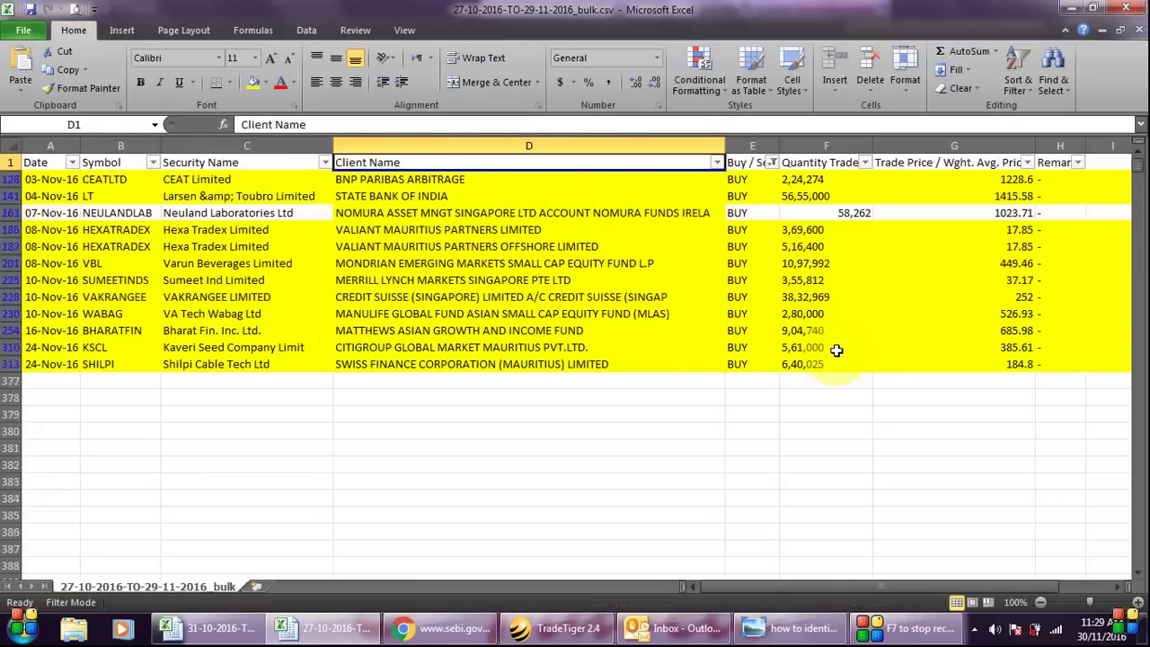
{"action": "key", "text": "Left"}
{"action": "key", "text": "Left"}
{"action": "key", "text": "Left"}
{"action": "key", "text": "Right"}
{"action": "key", "text": "Down"}
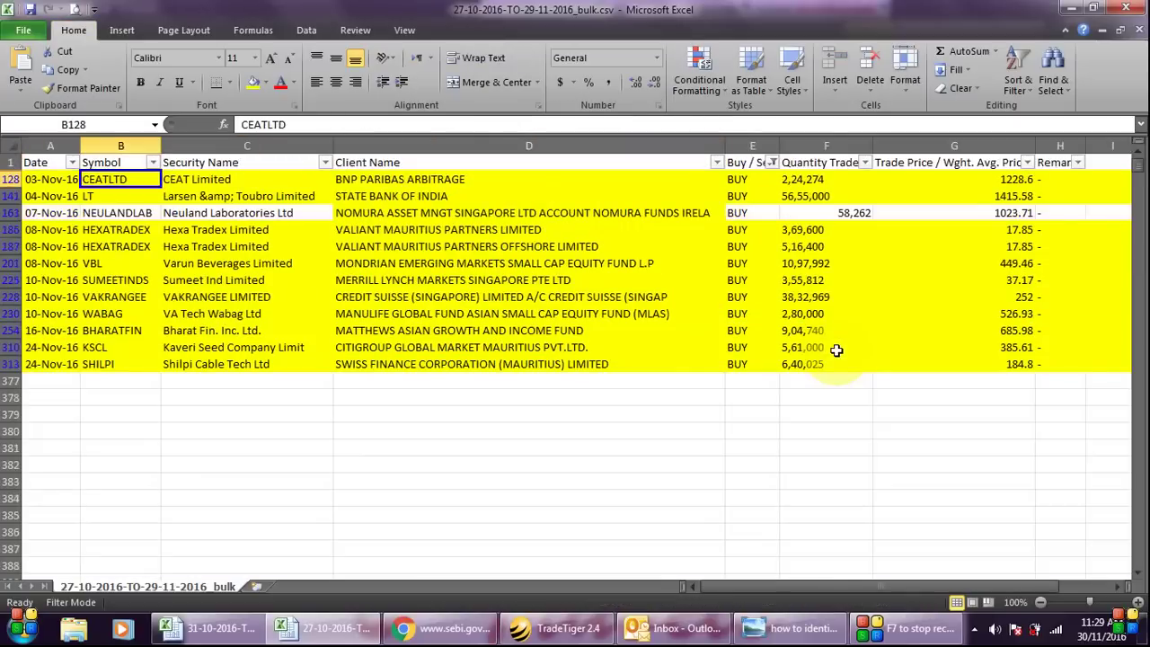
{"action": "key", "text": "ctrl+shift+Down"}
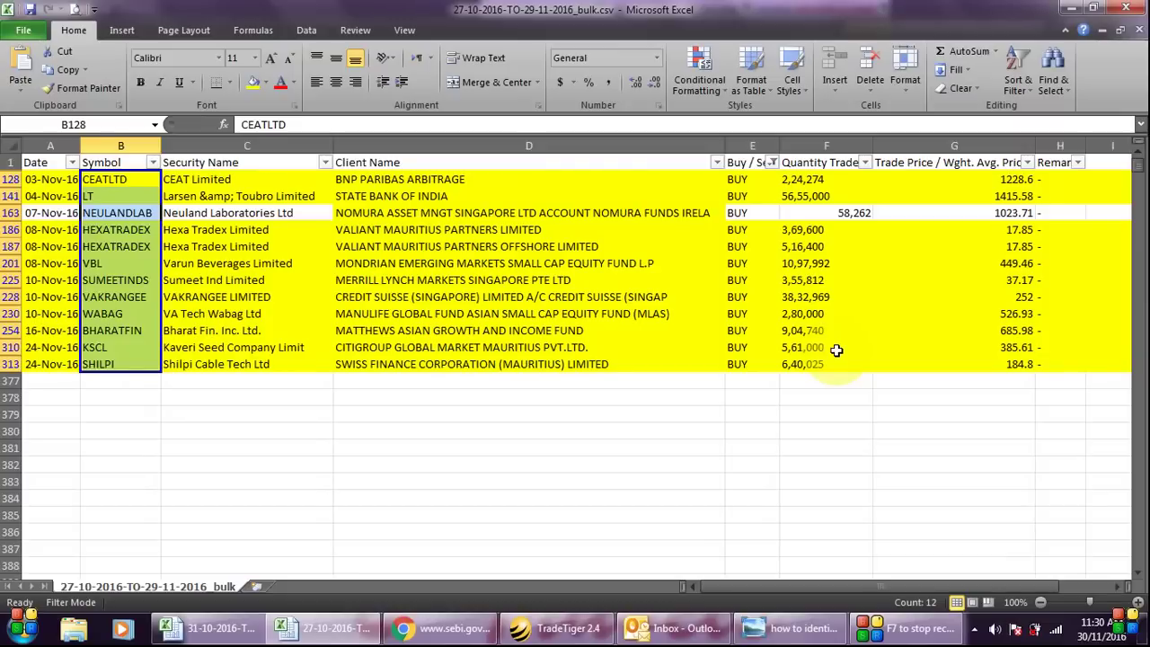
Step: Examine the remaining institutional deals field by field, including the unfilled Nomura deal in Neuland Laboratories in row 163
{"action": "key", "text": "Left"}
{"action": "key", "text": "Right"}
{"action": "key", "text": "Right"}
{"action": "key", "text": "Right"}
{"action": "key", "text": "Right"}
{"action": "key", "text": "Left"}
{"action": "key", "text": "Left"}
{"action": "key", "text": "Left"}
{"action": "key", "text": "Left"}
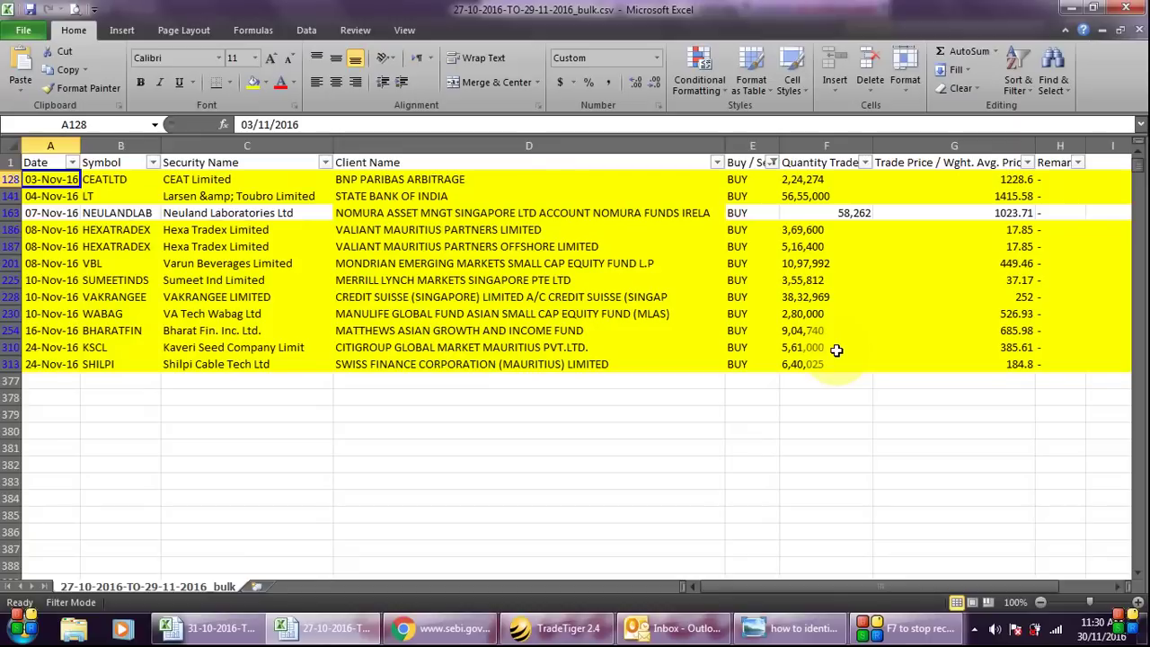
{"action": "key", "text": "Down"}
{"action": "key", "text": "Down"}
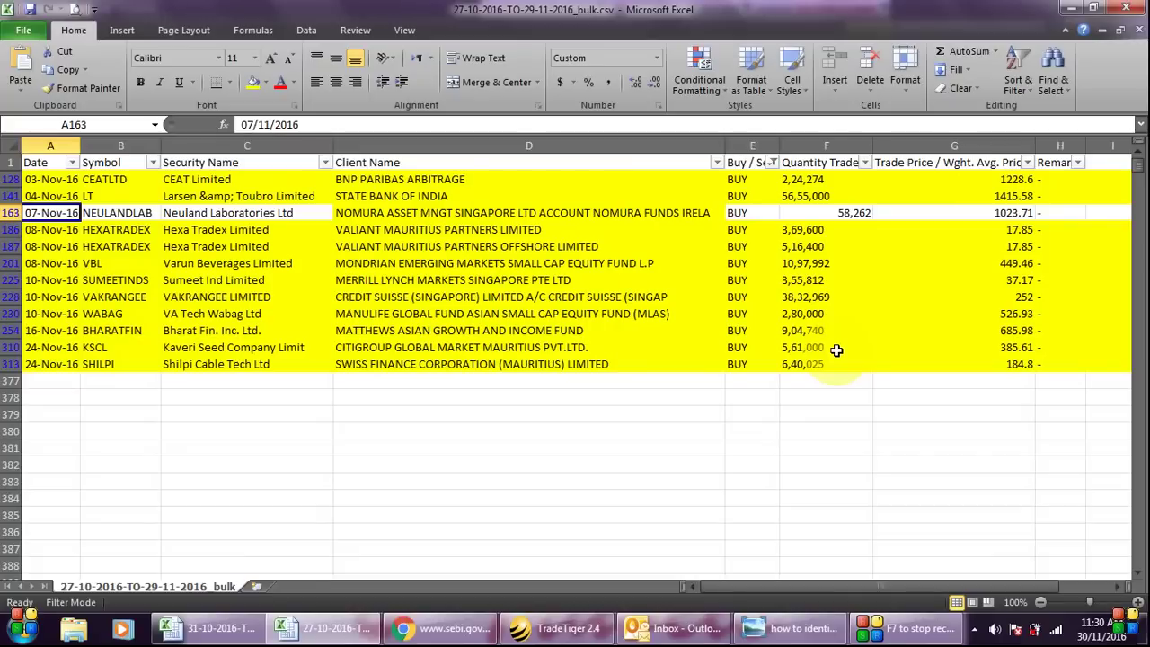
{"action": "key", "text": "Right"}
{"action": "key", "text": "Right"}
{"action": "key", "text": "Right"}
{"action": "key", "text": "Right"}
{"action": "key", "text": "Left"}
{"action": "key", "text": "Left"}
{"action": "key", "text": "Left"}
{"action": "key", "text": "Left"}
{"action": "key", "text": "Right"}
{"action": "key", "text": "Right"}
{"action": "key", "text": "Right"}
{"action": "key", "text": "Right"}
{"action": "key", "text": "Right"}
{"action": "key", "text": "Right"}
{"action": "key", "text": "Right"}
{"action": "key", "text": "Right"}
{"action": "key", "text": "Right"}
{"action": "key", "text": "Left"}
{"action": "key", "text": "Left"}
{"action": "key", "text": "Left"}
{"action": "key", "text": "Left"}
{"action": "key", "text": "Left"}
{"action": "key", "text": "Left"}
{"action": "key", "text": "Left"}
{"action": "key", "text": "Left"}
{"action": "key", "text": "Left"}
{"action": "key", "text": "Up"}
{"action": "key", "text": "Up"}
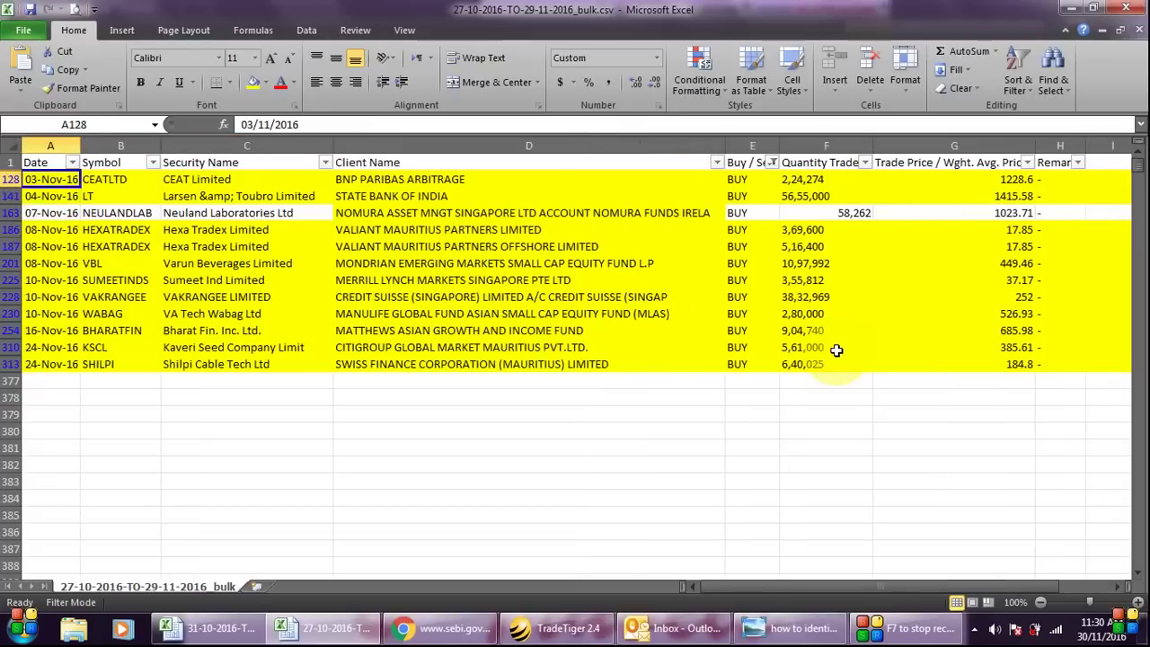
Step: Check the symbol, client name, quantity traded and trade price of the CEAT Limited deal in row 128
{"action": "key", "text": "Down"}
{"action": "key", "text": "Up"}
{"action": "left_click", "coordinate": [117, 178]}
{"action": "left_click", "coordinate": [443, 180]}
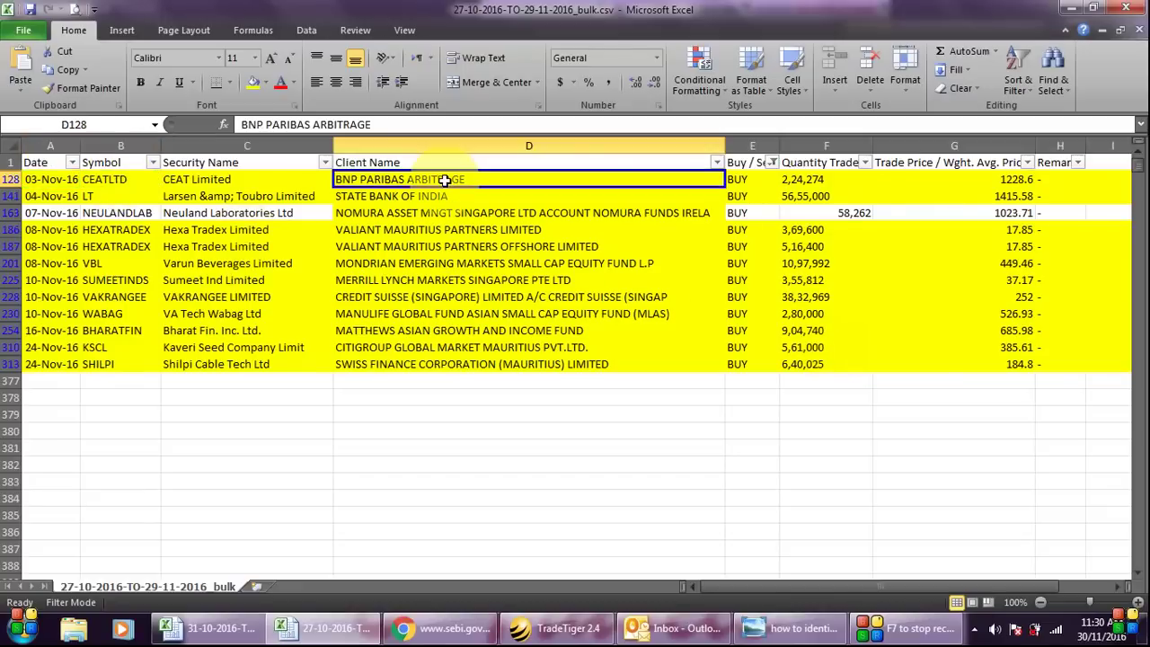
{"action": "left_click", "coordinate": [800, 182]}
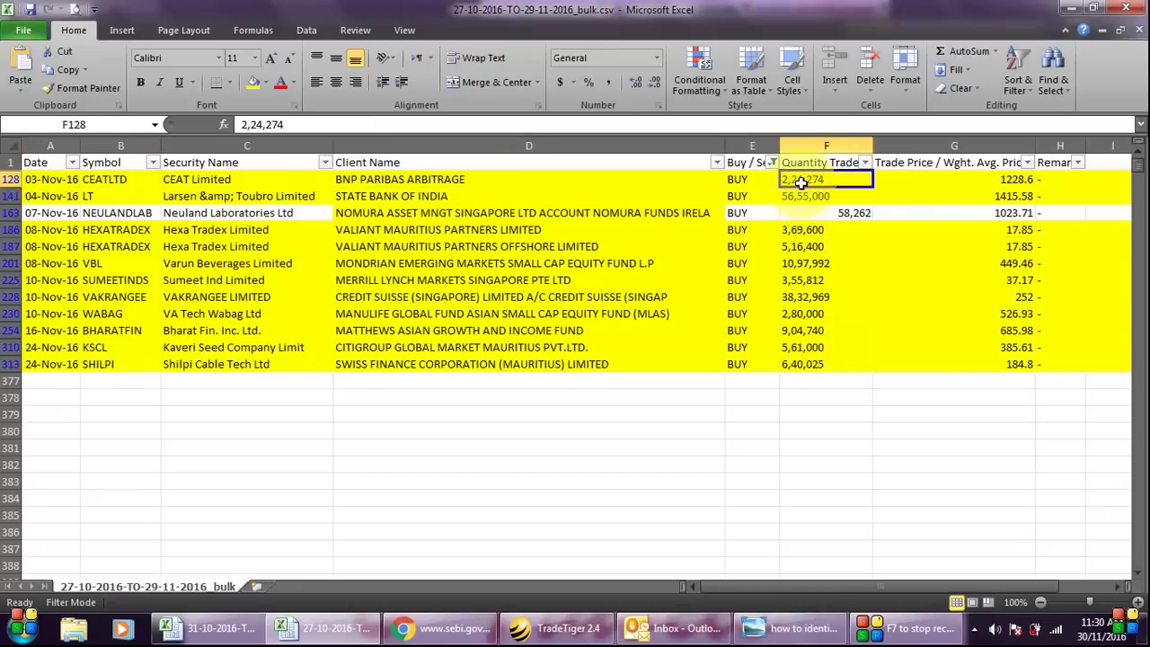
{"action": "left_click", "coordinate": [988, 180]}
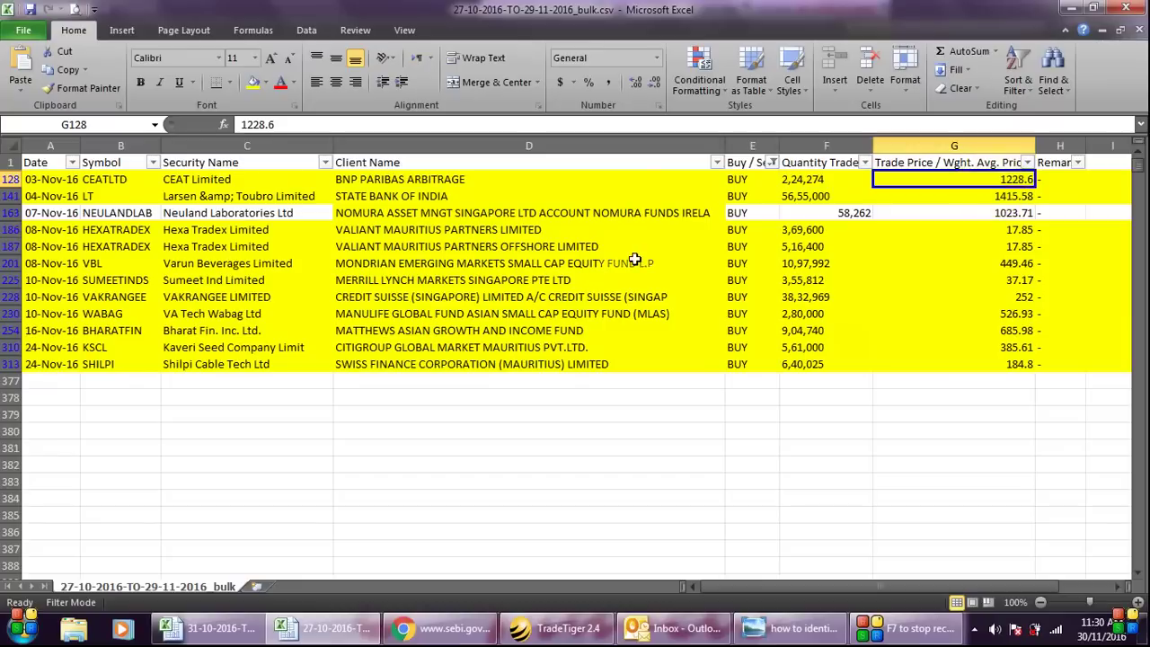
Step: Copy the CEATLTD symbol from B128, switch to the NSE website in Chrome and look up its stock quote
{"action": "left_click", "coordinate": [122, 181]}
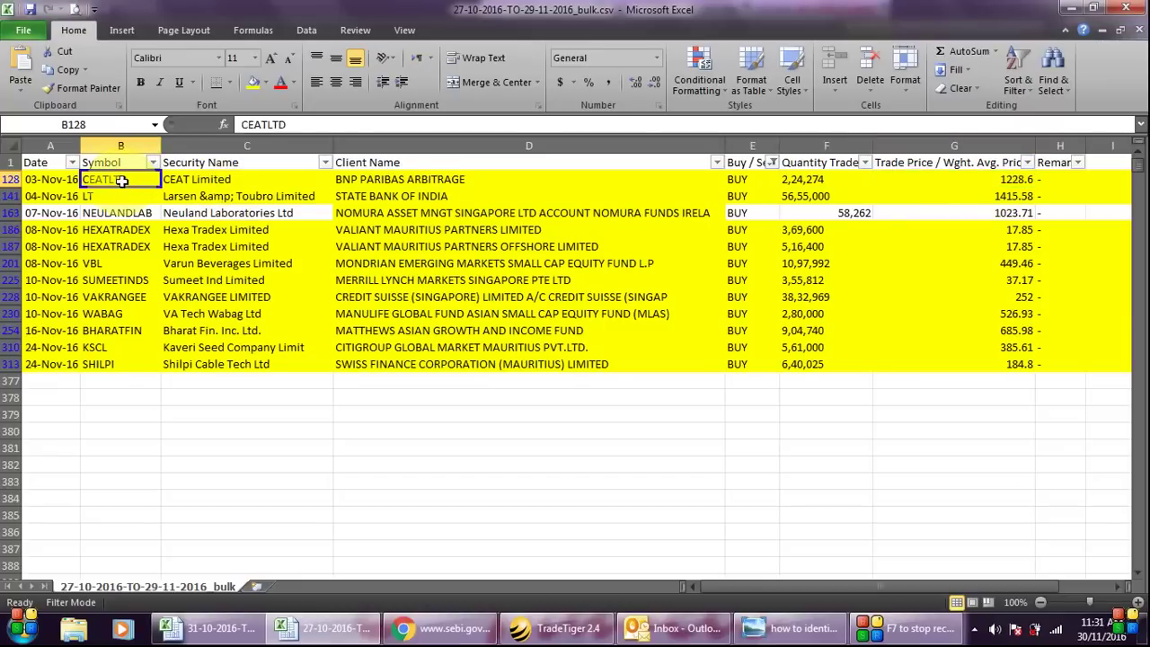
{"action": "key", "text": "ctrl+c"}
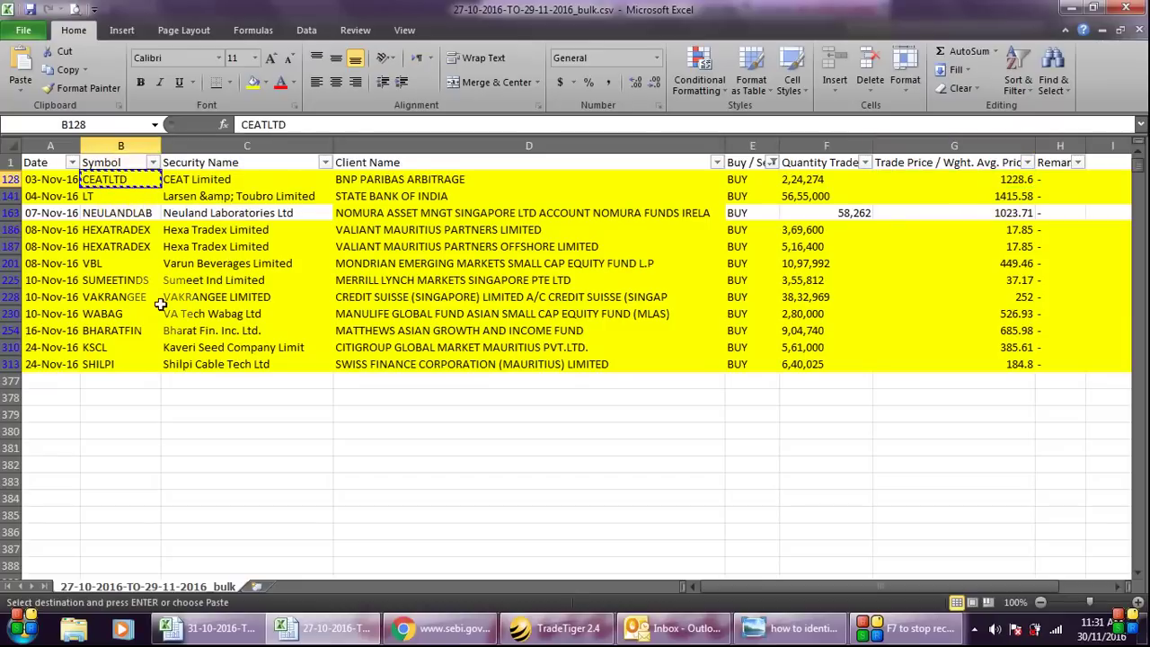
{"action": "left_click", "coordinate": [445, 627]}
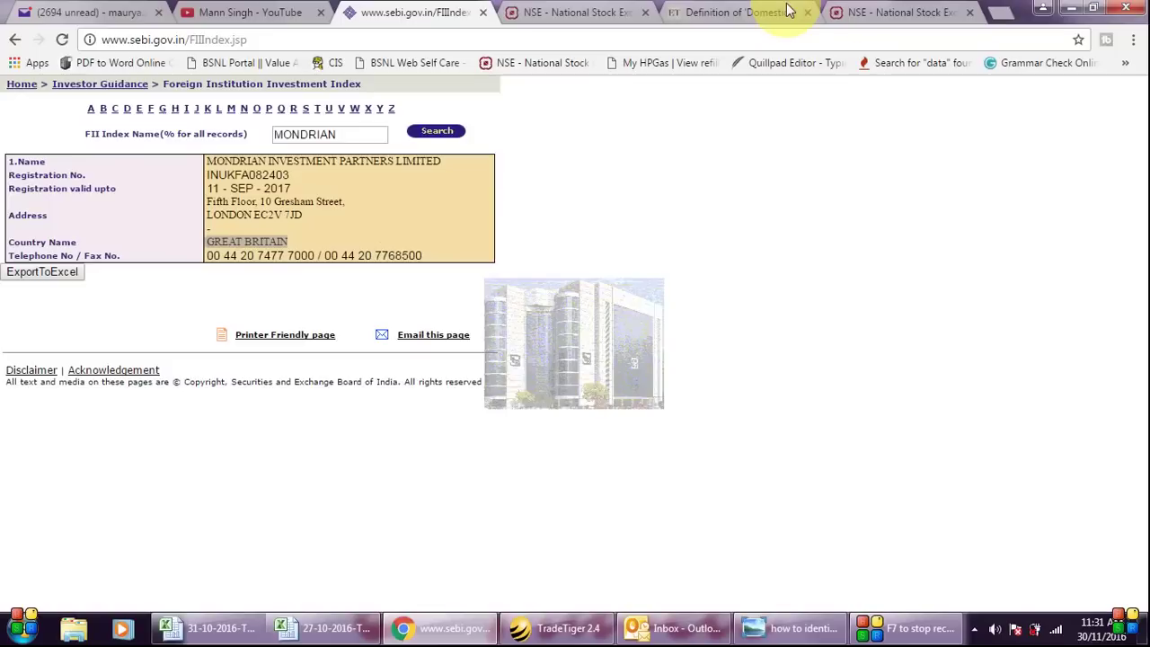
{"action": "left_click", "coordinate": [885, 14]}
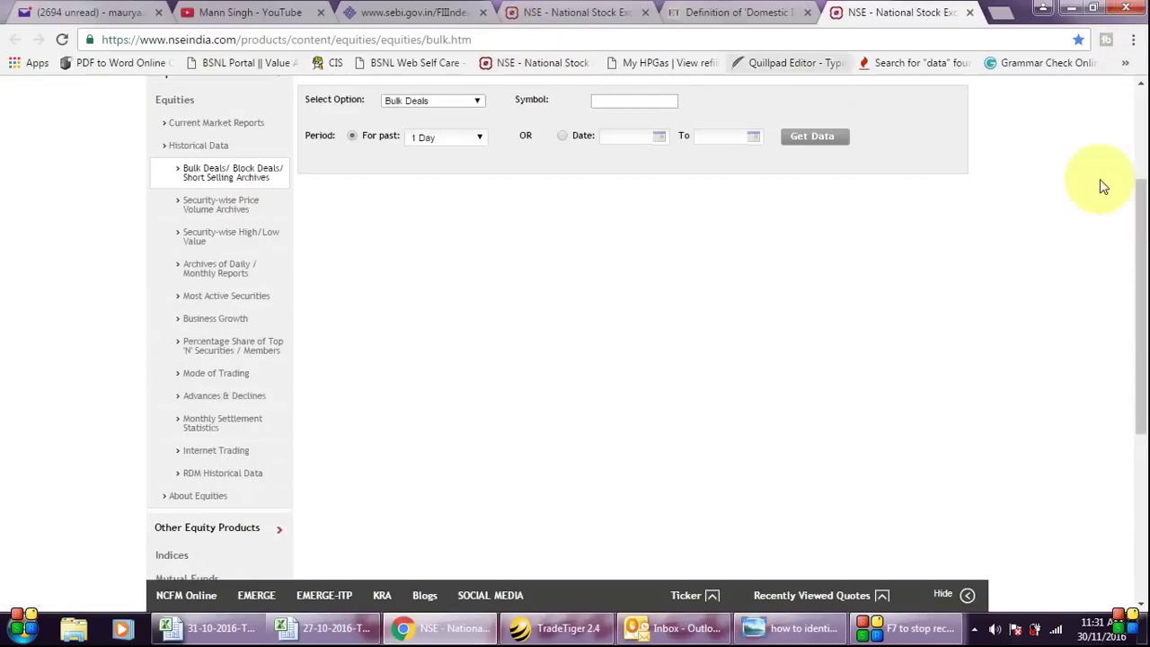
{"action": "left_click_drag", "start_coordinate": [1142, 225], "coordinate": [1134, 72]}
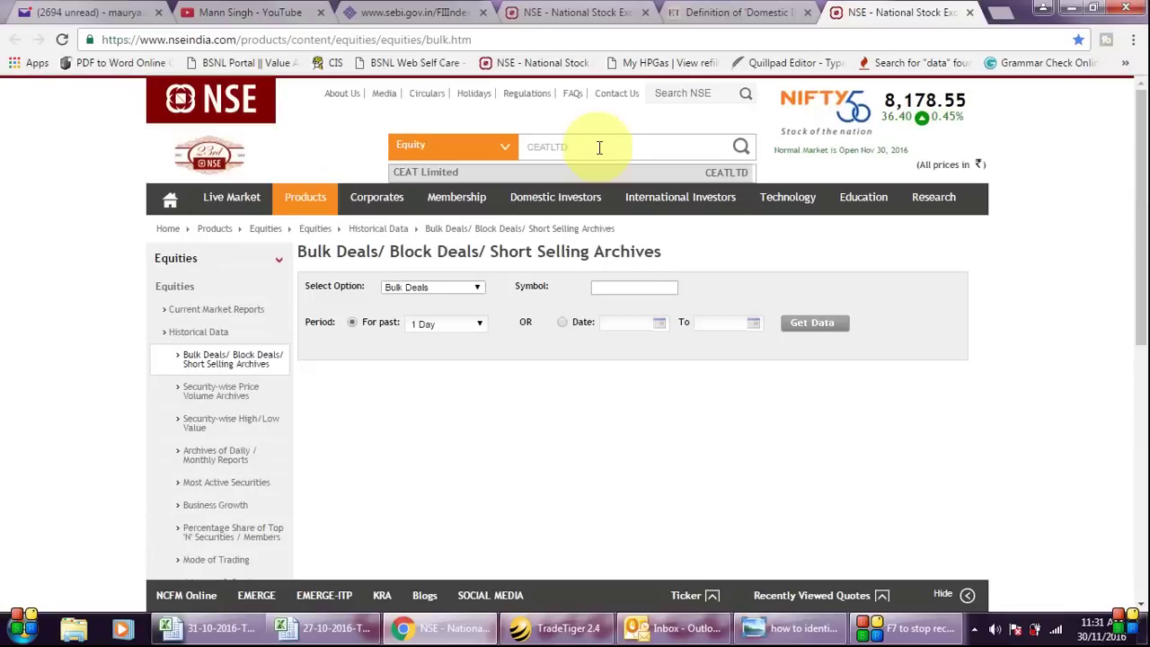
{"action": "key", "text": "Return"}
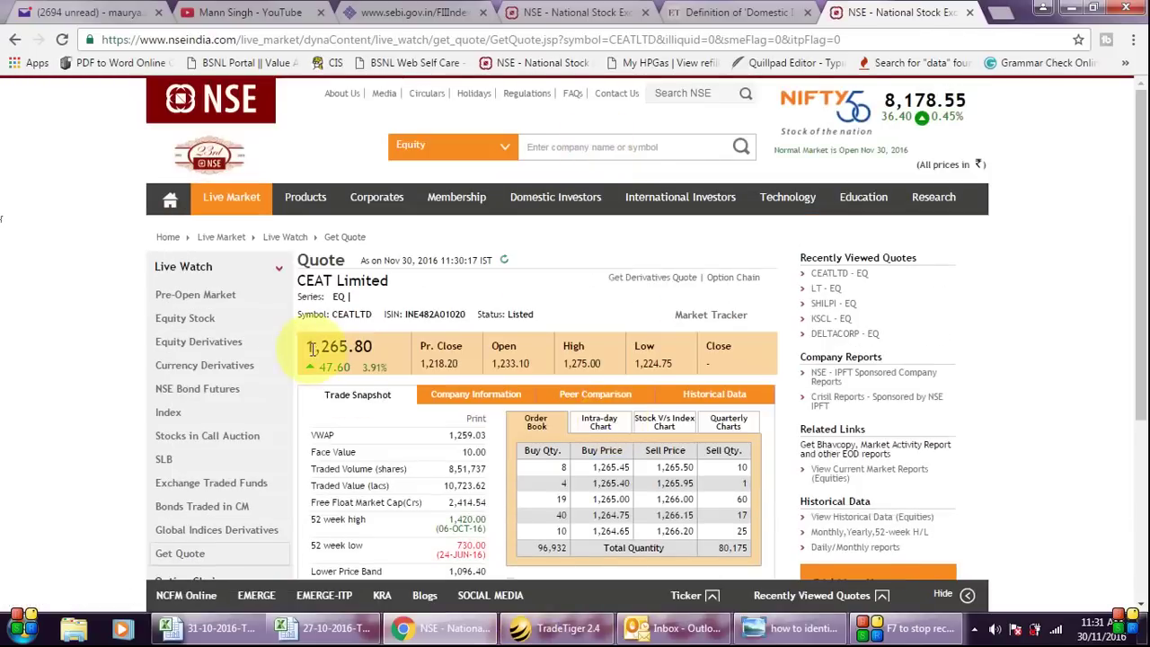
Step: Highlight CEAT's current price and quote time on NSE, then switch to the Excel bulk deals file and check the trade price in G128
{"action": "left_click_drag", "start_coordinate": [306, 346], "coordinate": [362, 349]}
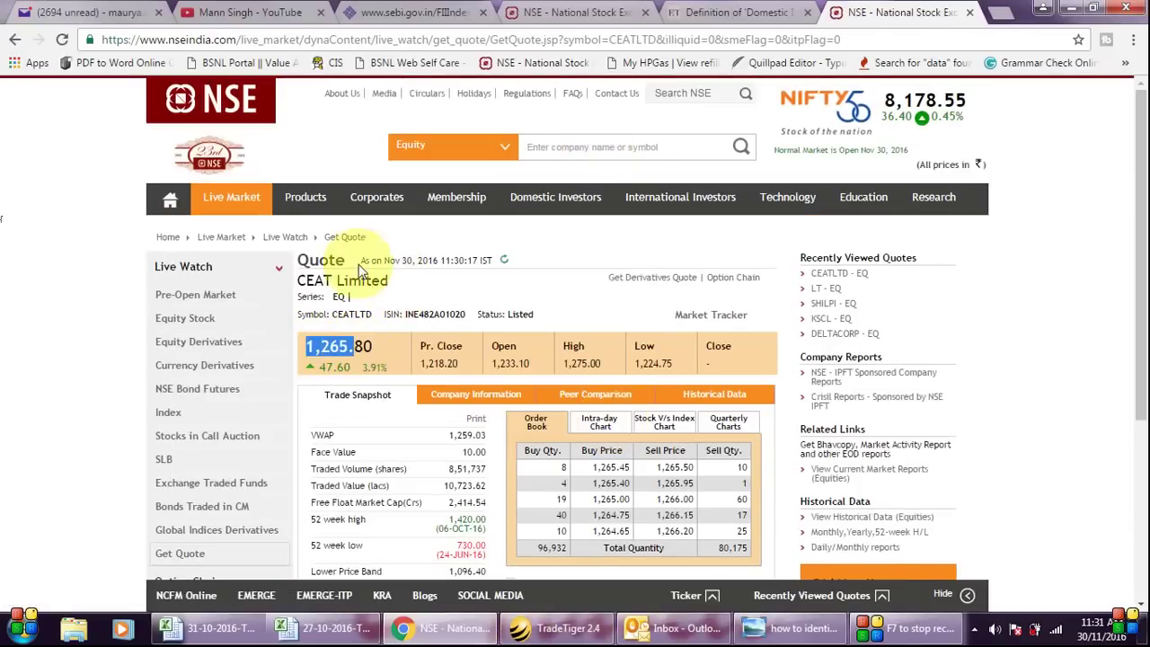
{"action": "left_click_drag", "start_coordinate": [359, 260], "coordinate": [485, 261]}
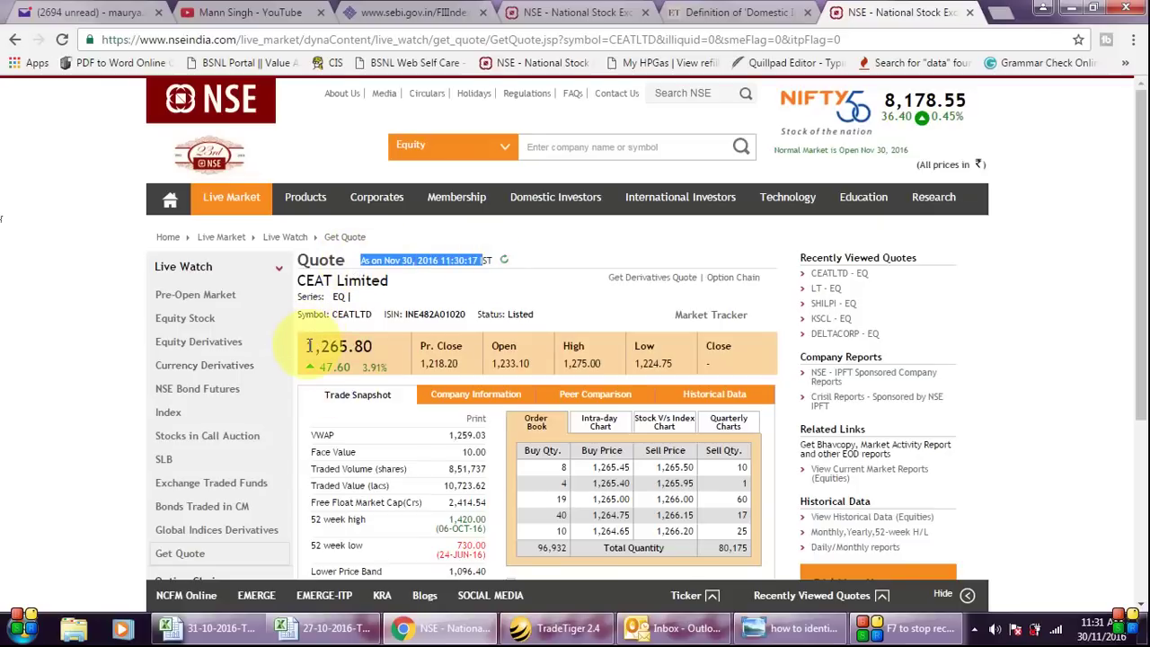
{"action": "left_click", "coordinate": [325, 628]}
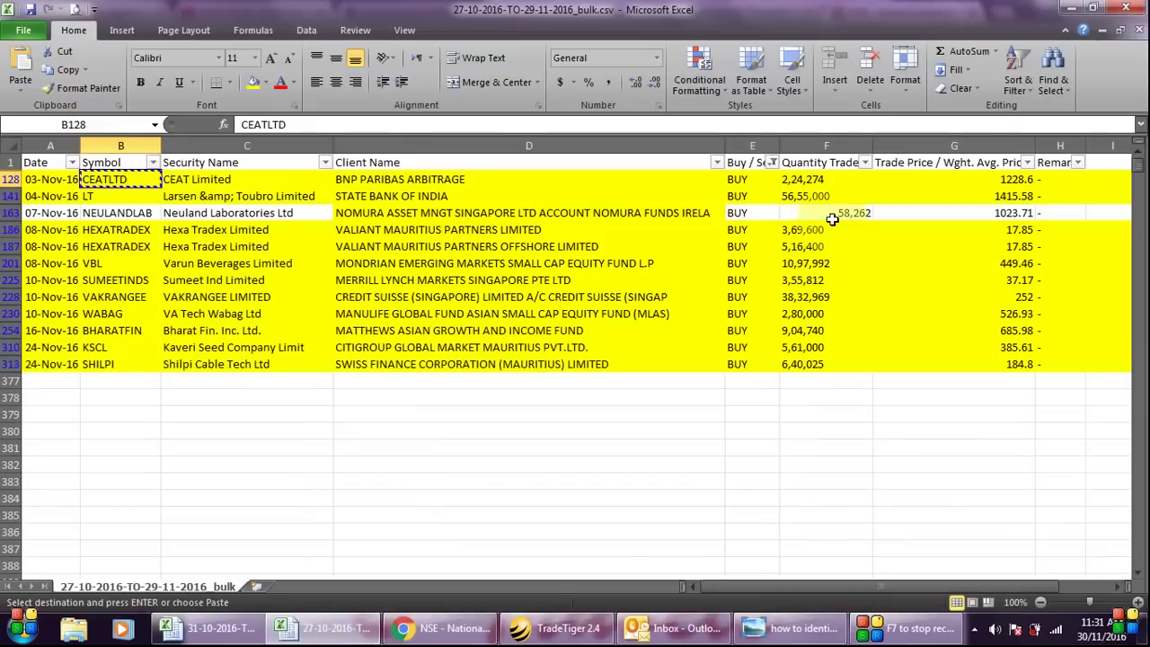
{"action": "left_click", "coordinate": [988, 178]}
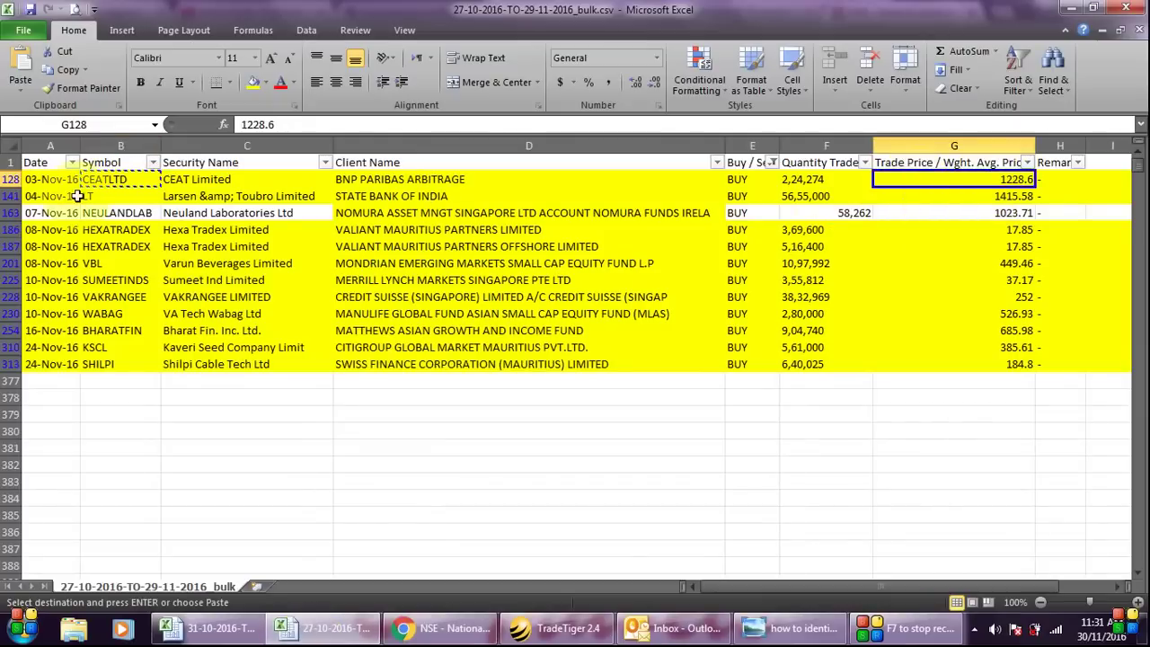
Step: Check the CEAT deal date in A128, switch to the NSE quote in Chrome and get CEATLTD's historical price data for the past 1 month
{"action": "left_click_drag", "start_coordinate": [51, 196], "coordinate": [56, 186]}
{"action": "left_click", "coordinate": [43, 180]}
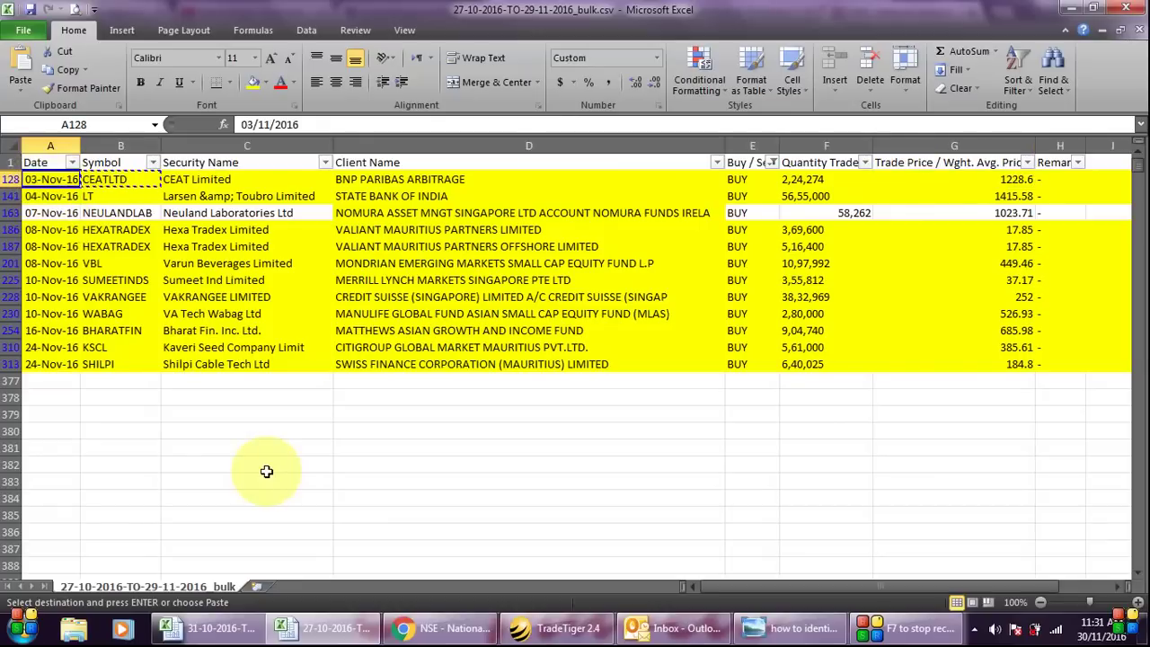
{"action": "left_click", "coordinate": [449, 626]}
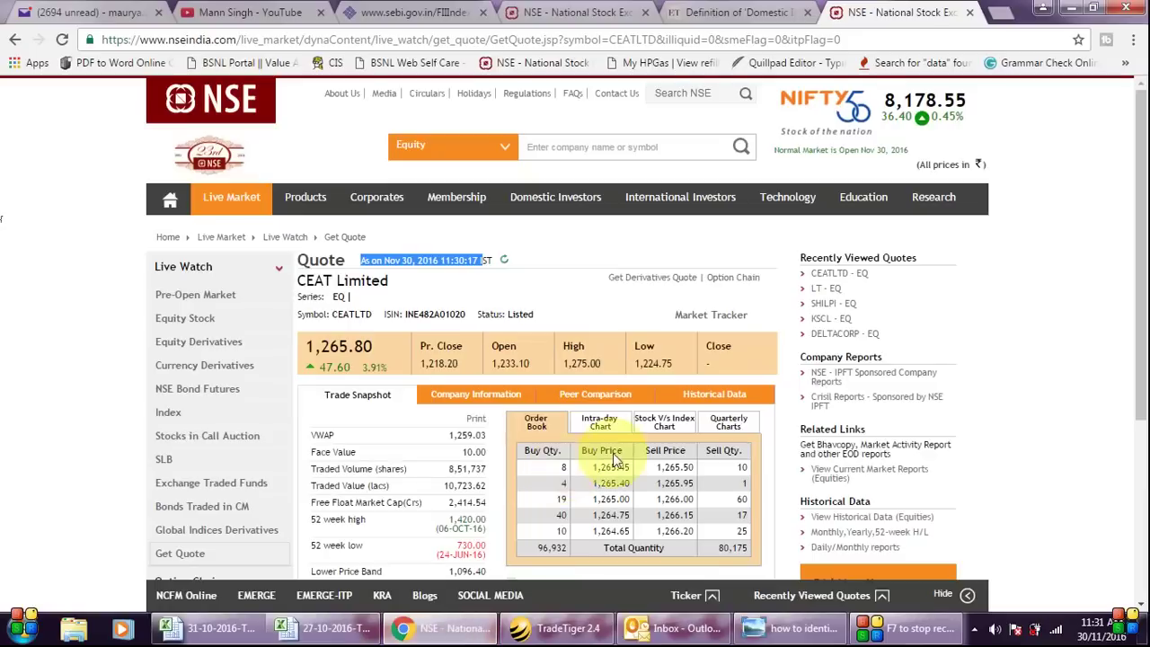
{"action": "left_click", "coordinate": [715, 401]}
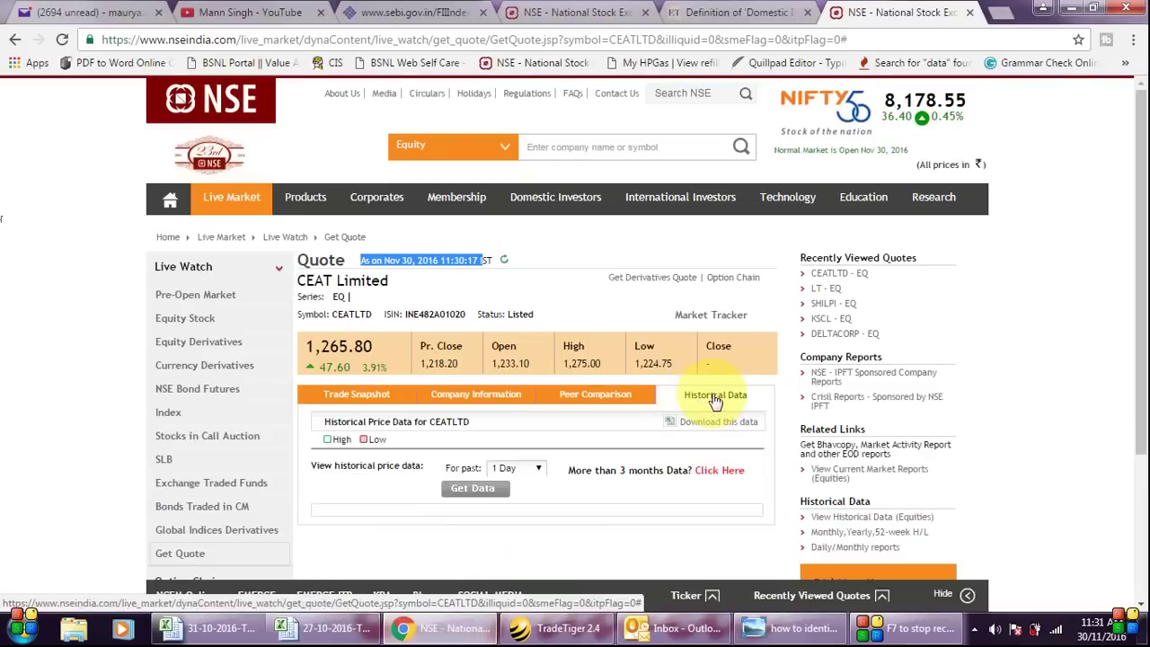
{"action": "left_click", "coordinate": [535, 470]}
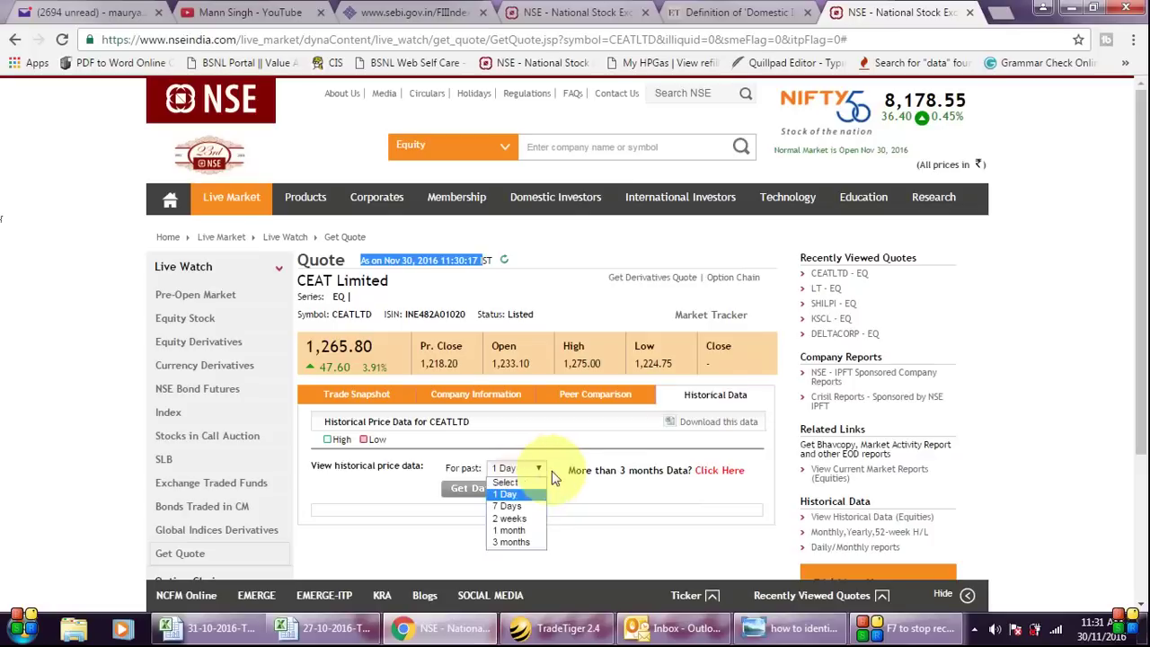
{"action": "left_click", "coordinate": [593, 499]}
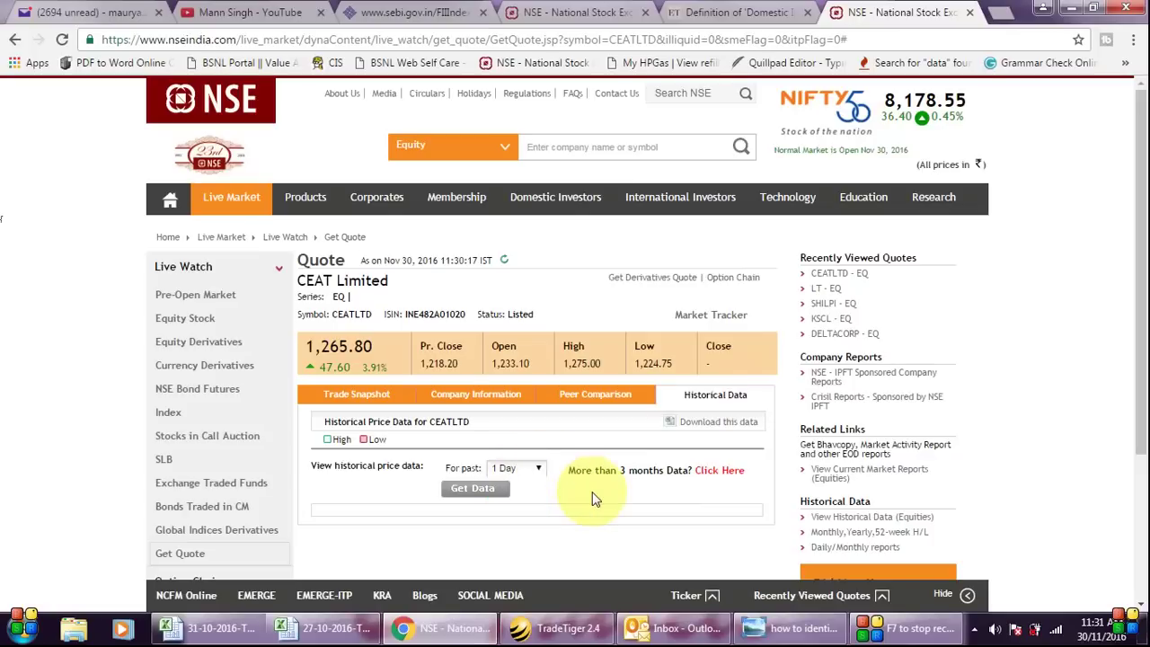
{"action": "left_click", "coordinate": [538, 468]}
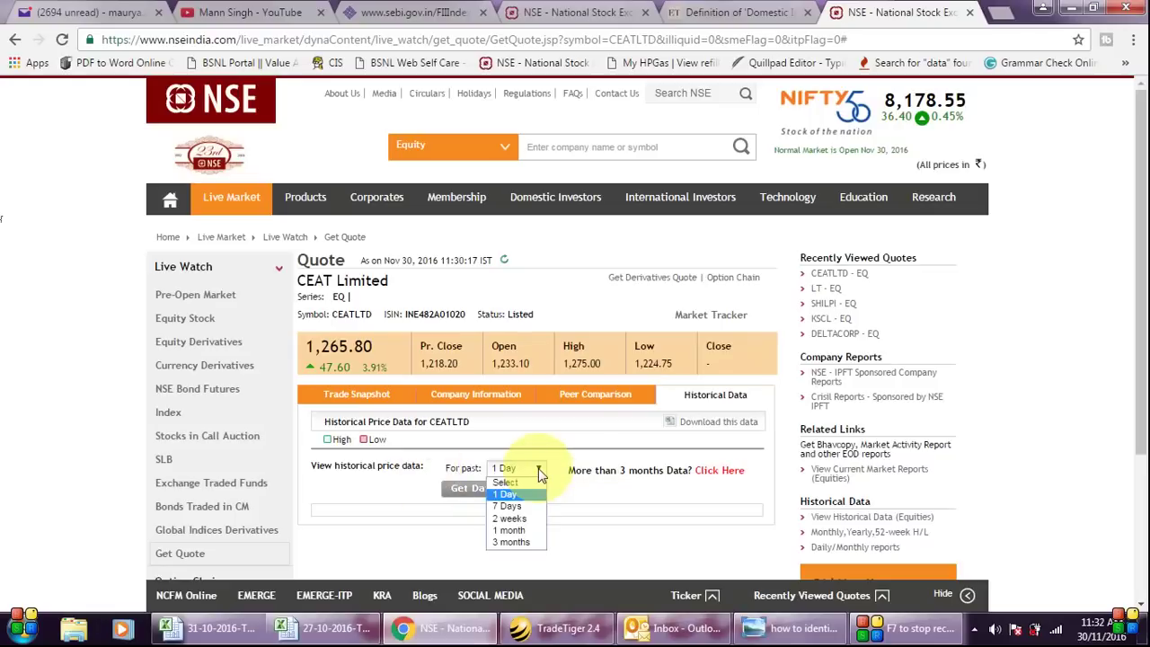
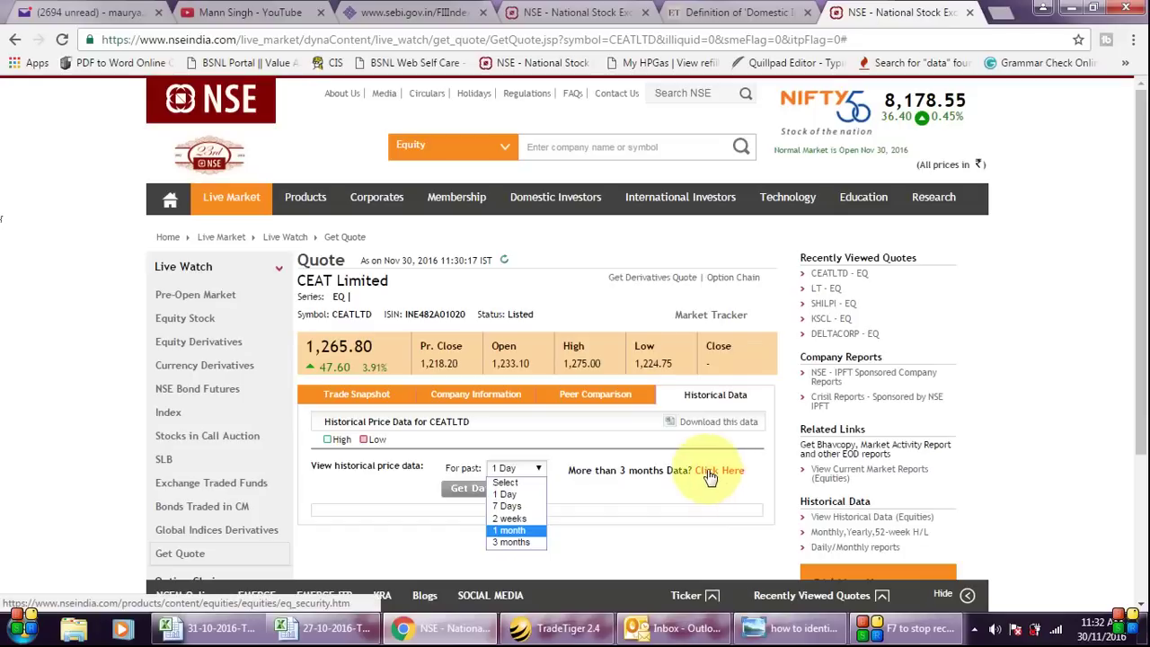
{"action": "left_click", "coordinate": [522, 536]}
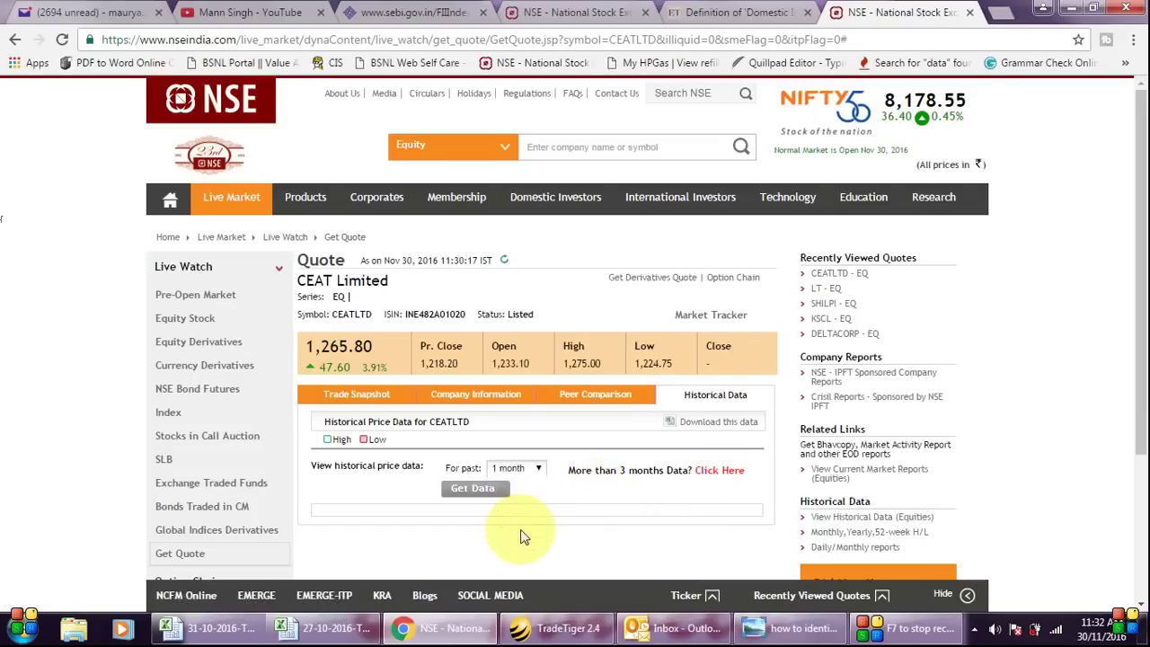
{"action": "left_click", "coordinate": [474, 490]}
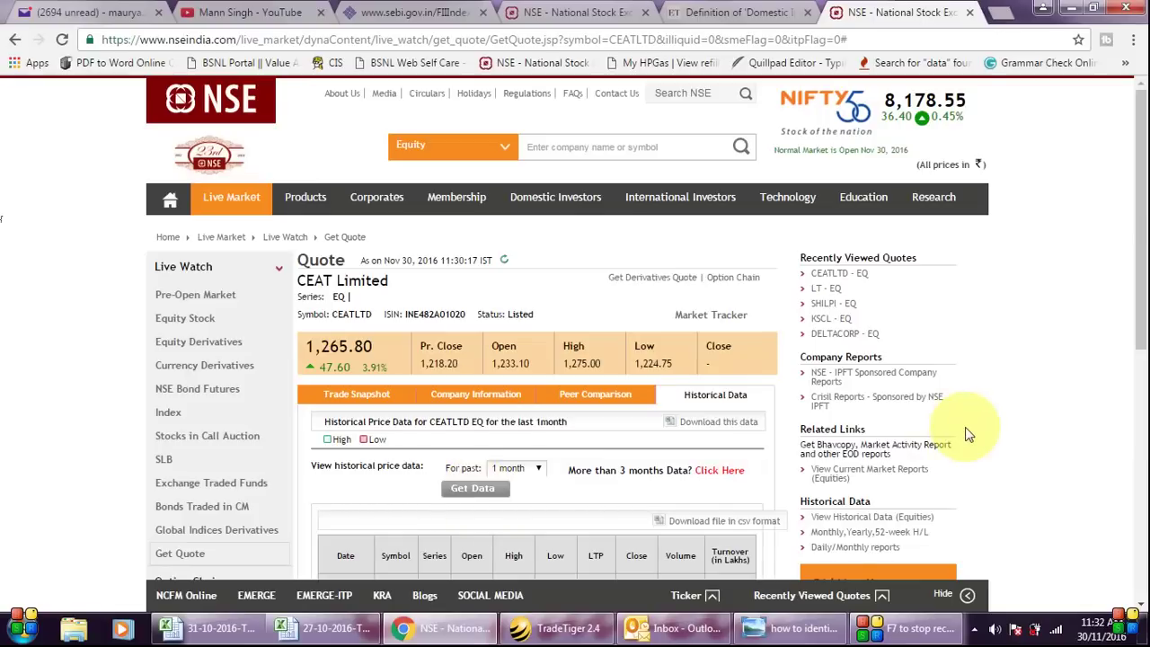
Step: Examine CEAT's price history from the 03-Nov-2016 deal onwards, highlighting the 04-Nov open and the 08-Nov and 10-Nov highs
{"action": "scroll", "coordinate": [1137, 411], "scroll_direction": "down", "scroll_amount": 5}
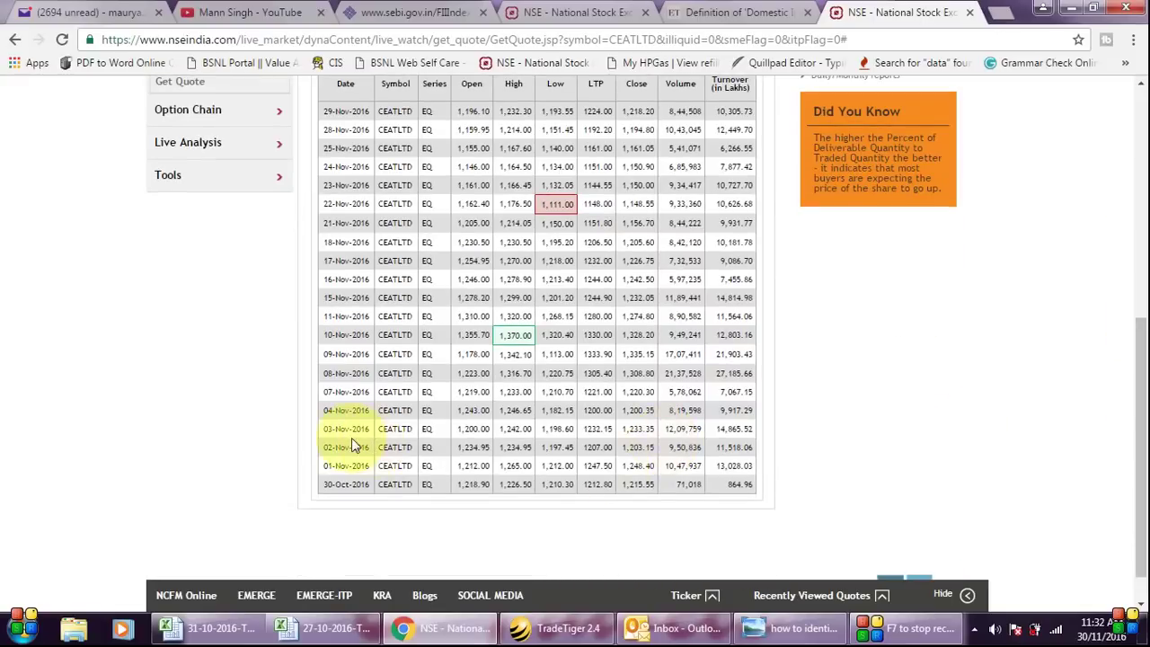
{"action": "left_click_drag", "start_coordinate": [458, 428], "coordinate": [745, 430]}
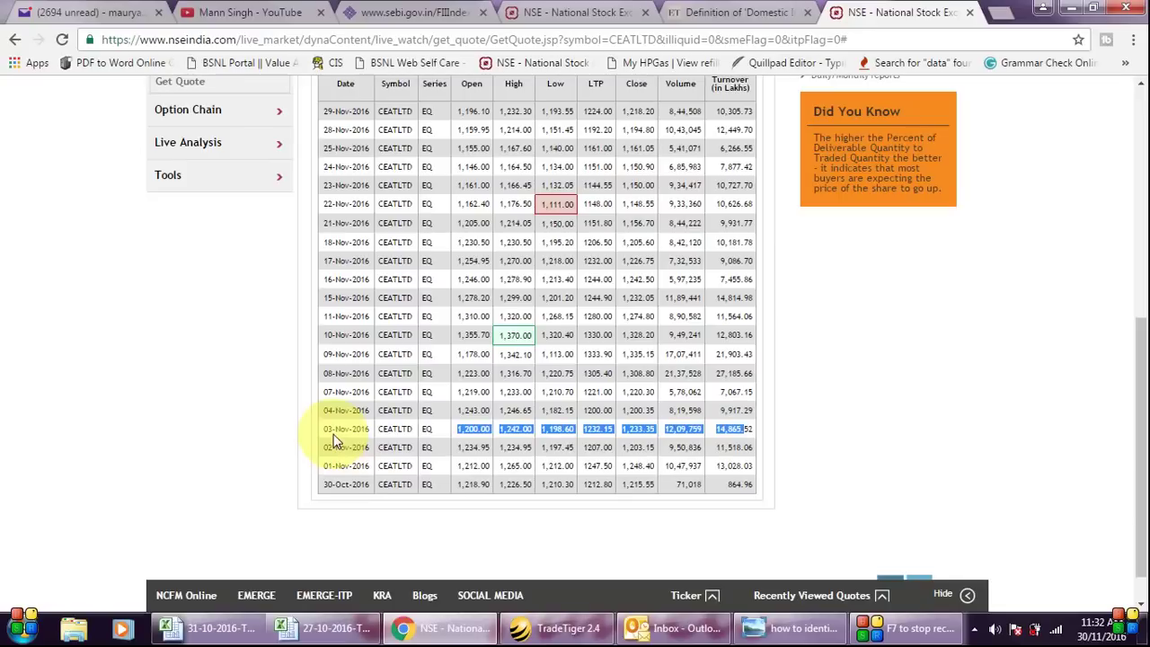
{"action": "left_click", "coordinate": [458, 414]}
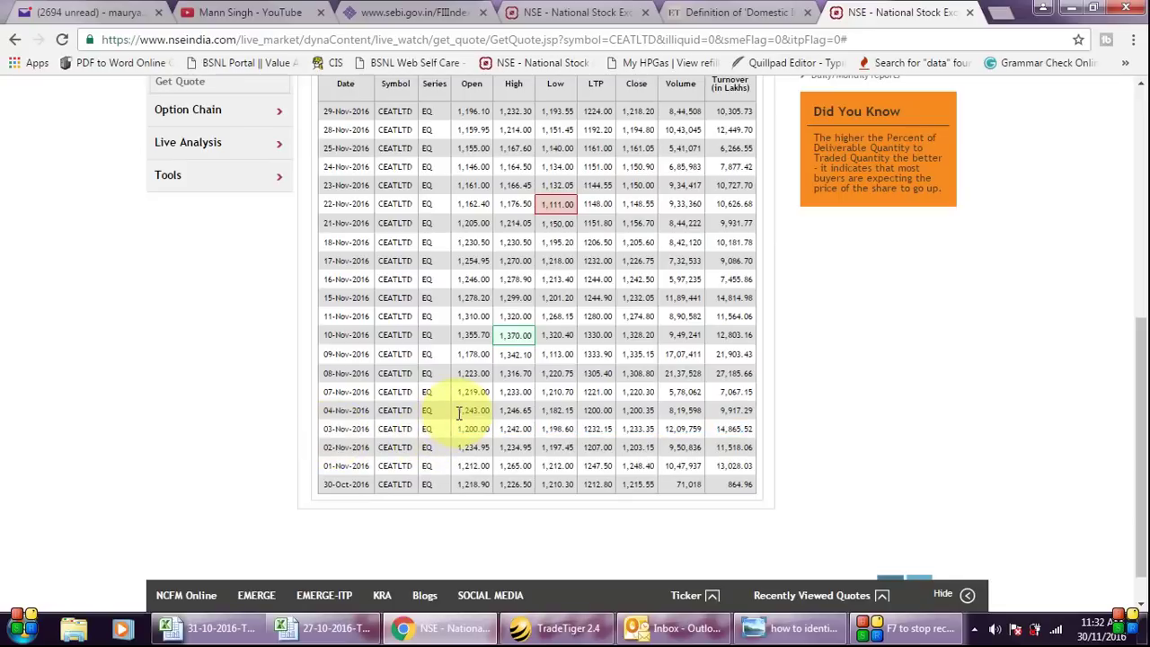
{"action": "left_click_drag", "start_coordinate": [458, 413], "coordinate": [489, 414]}
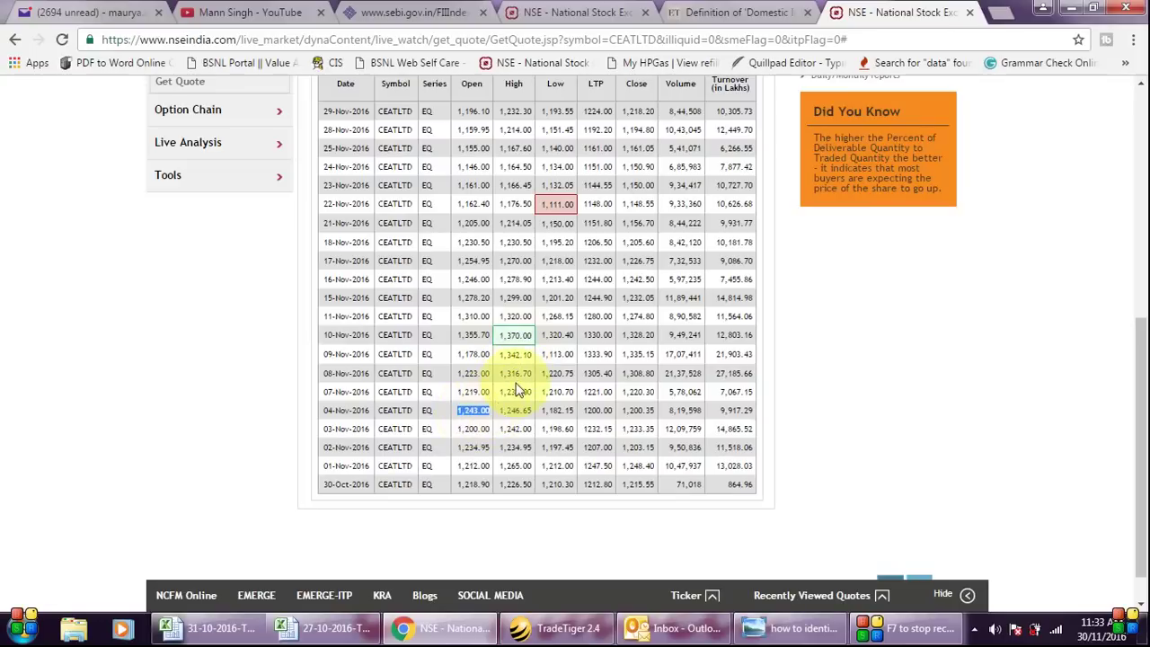
{"action": "left_click_drag", "start_coordinate": [501, 374], "coordinate": [532, 373]}
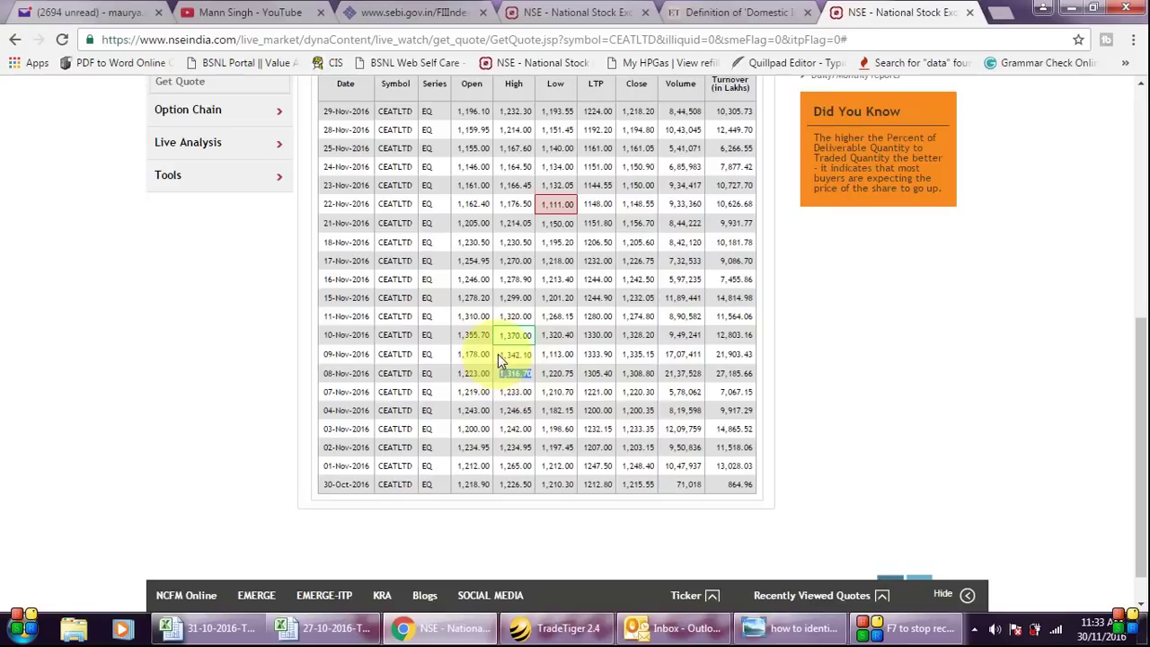
{"action": "left_click_drag", "start_coordinate": [499, 355], "coordinate": [533, 335]}
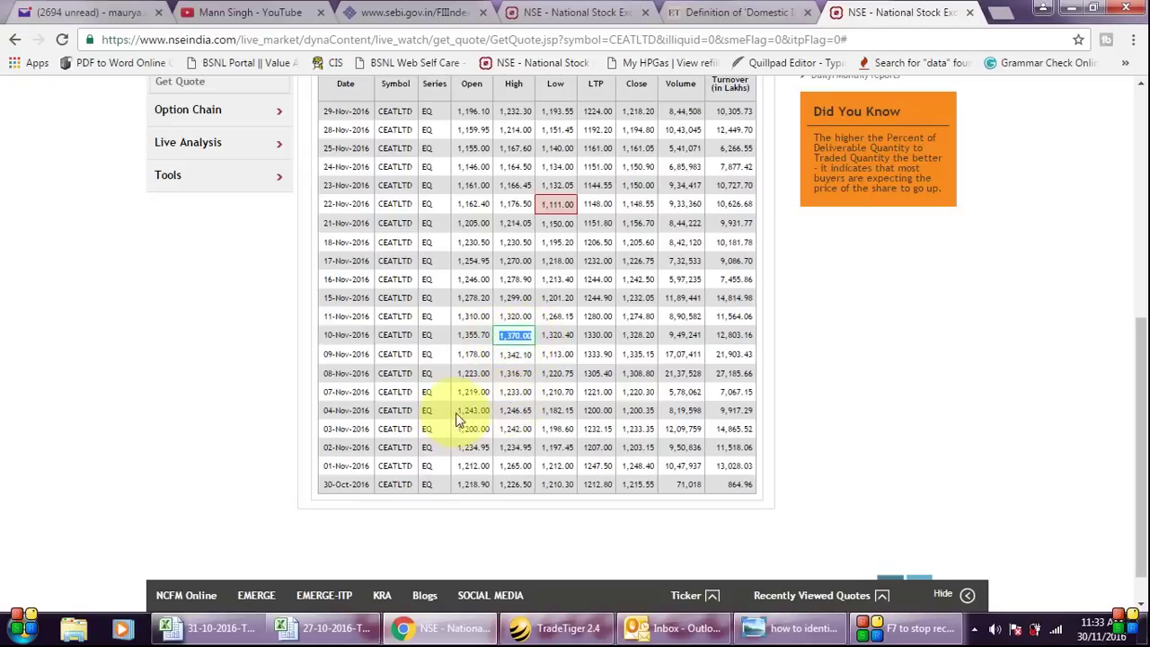
{"action": "left_click_drag", "start_coordinate": [457, 410], "coordinate": [534, 379]}
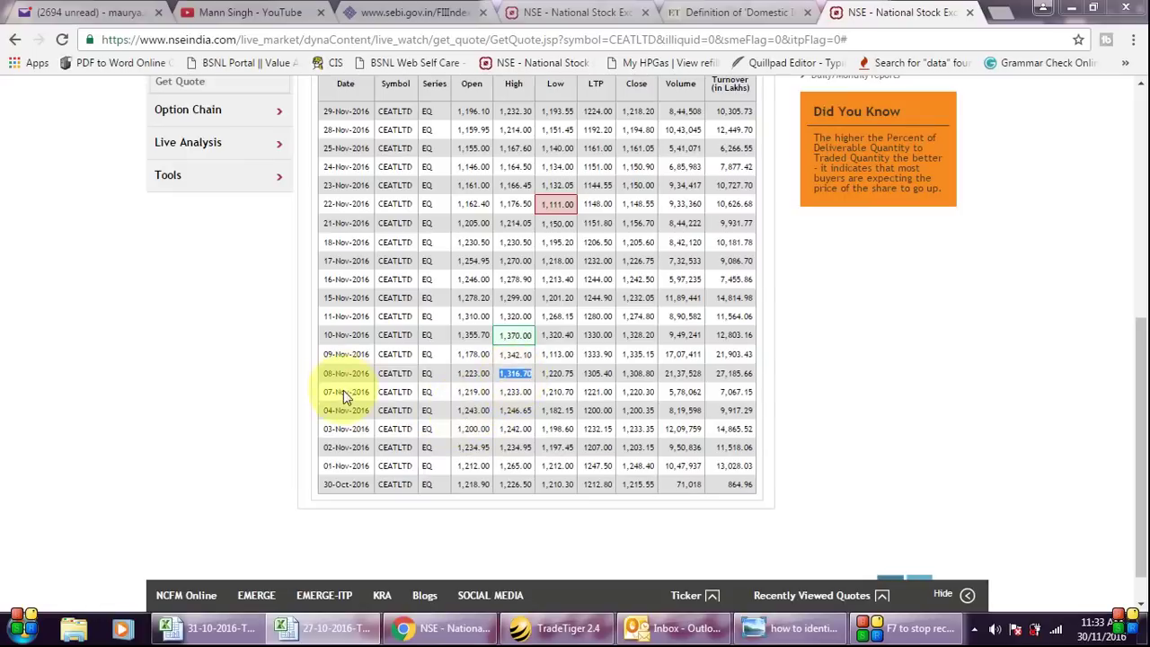
Step: Switch to the 27-10-2016 bulk deals file in Excel and enter =1316-1243 in H128 as CEAT's price gain
{"action": "mouse_move", "coordinate": [324, 628]}
{"action": "left_click", "coordinate": [296, 550]}
{"action": "left_click", "coordinate": [809, 183]}
{"action": "key", "text": "Right"}
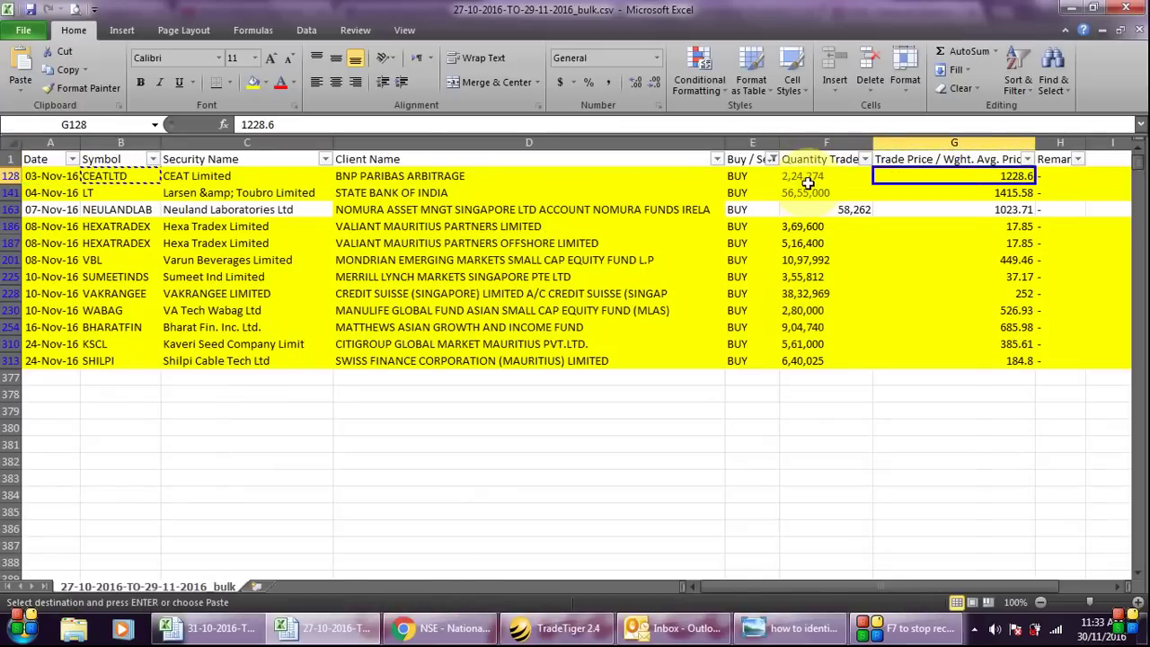
{"action": "key", "text": "Right"}
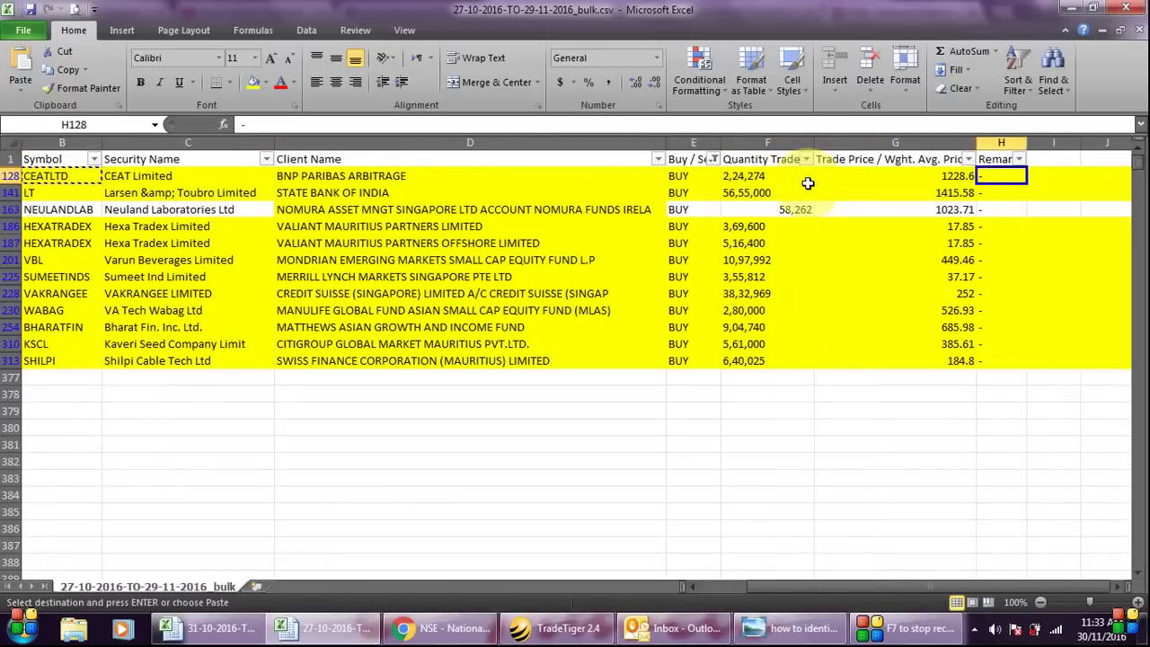
{"action": "type", "text": "="}
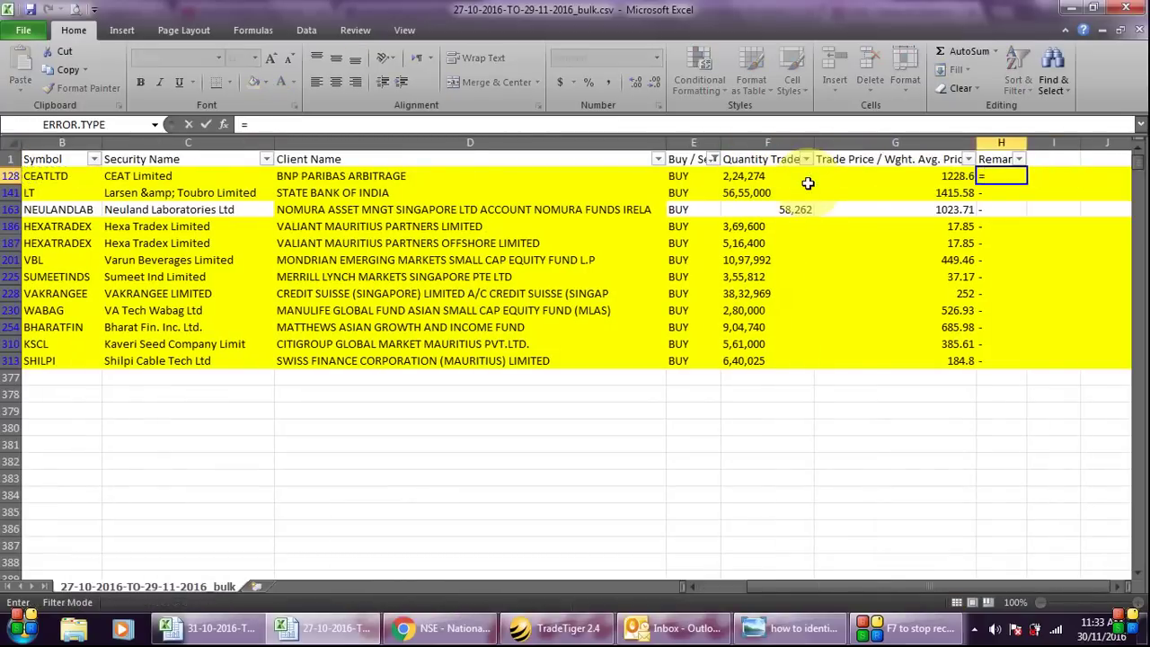
{"action": "type", "text": "13"}
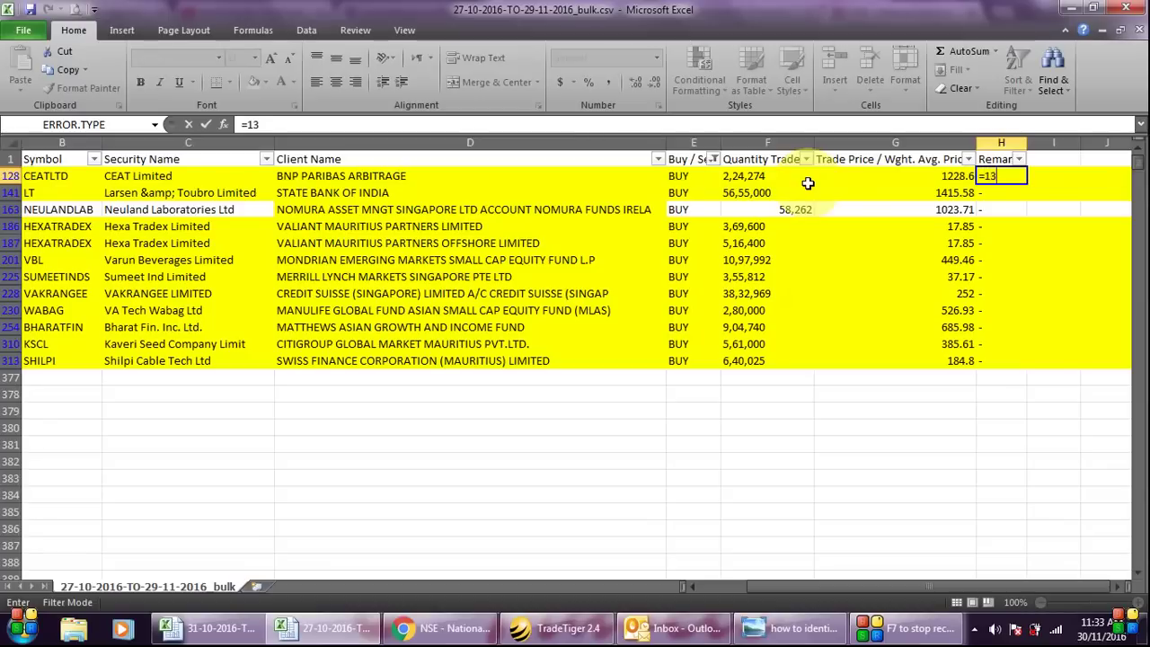
{"action": "type", "text": "16-"}
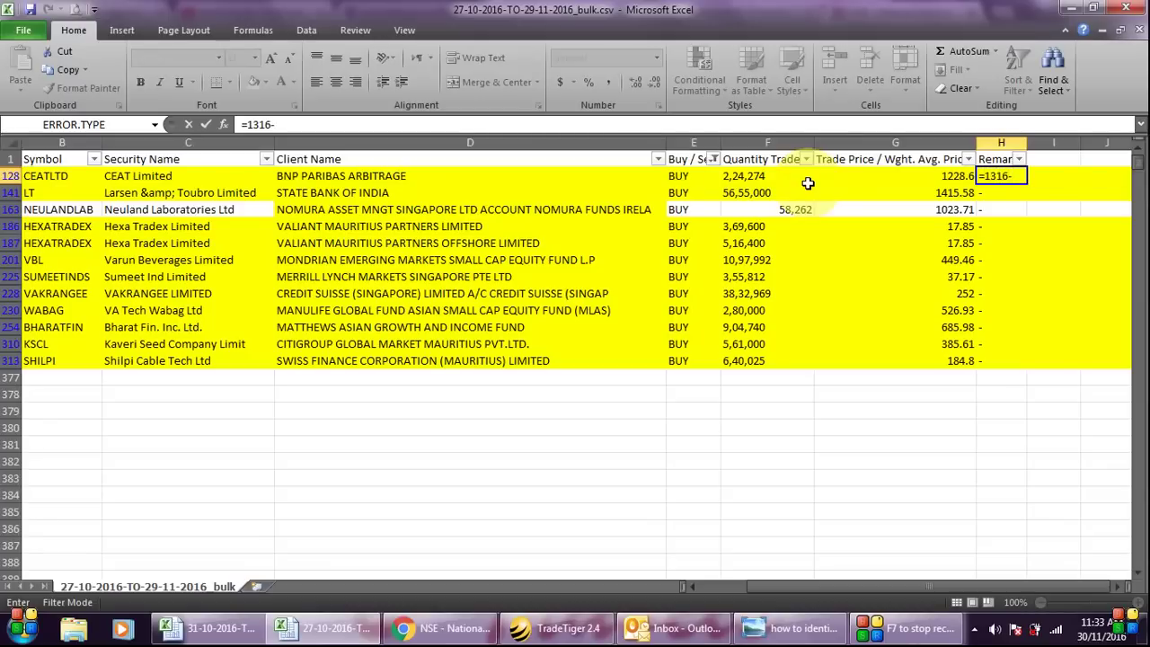
{"action": "type", "text": "1243"}
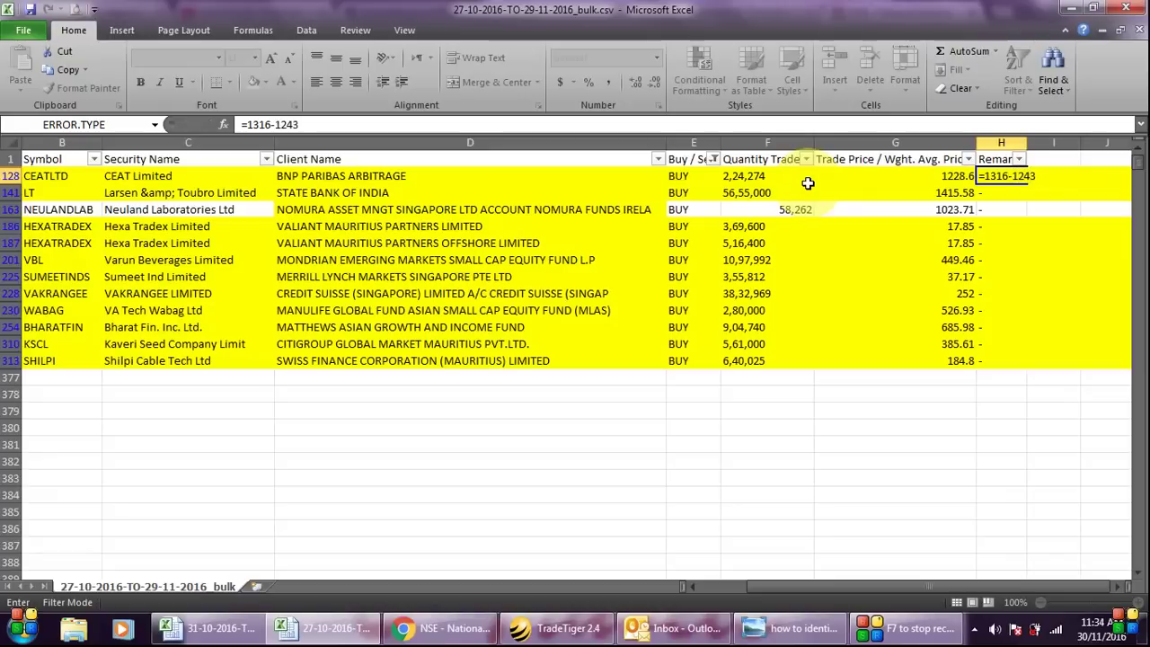
{"action": "key", "text": "Return"}
{"action": "key", "text": "Up"}
Step: Enter =H128/1243 in I128 to express CEAT's gain as a fraction of the 04-Nov open price
{"action": "key", "text": "Right"}
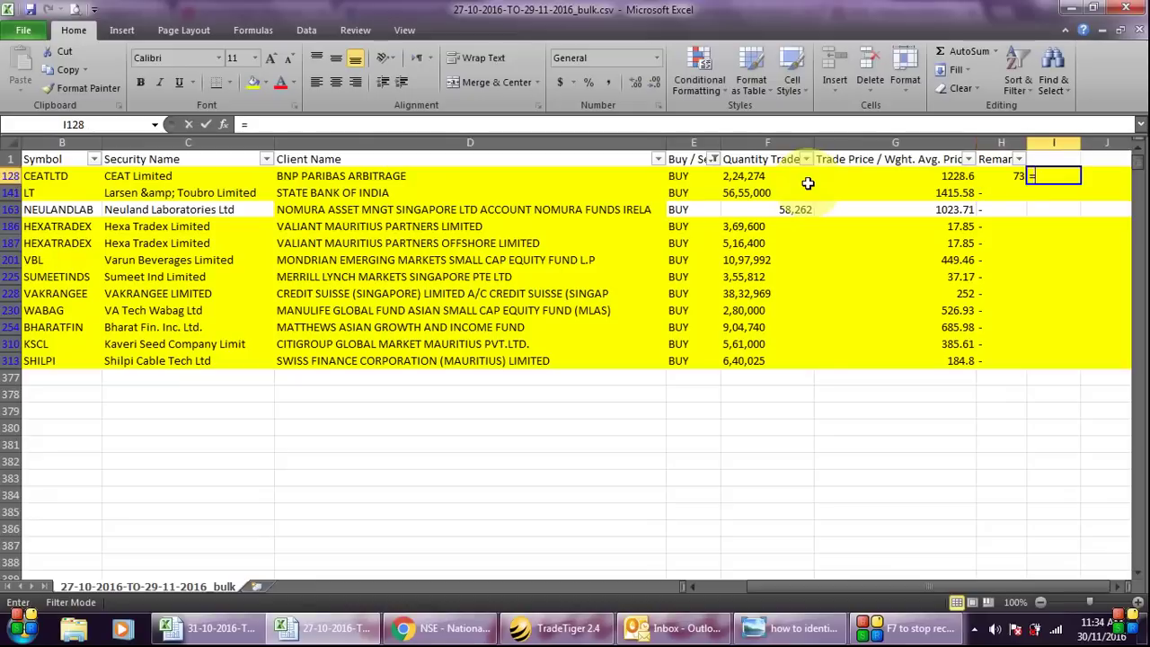
{"action": "type", "text": "="}
{"action": "key", "text": "Left"}
{"action": "type", "text": "/"}
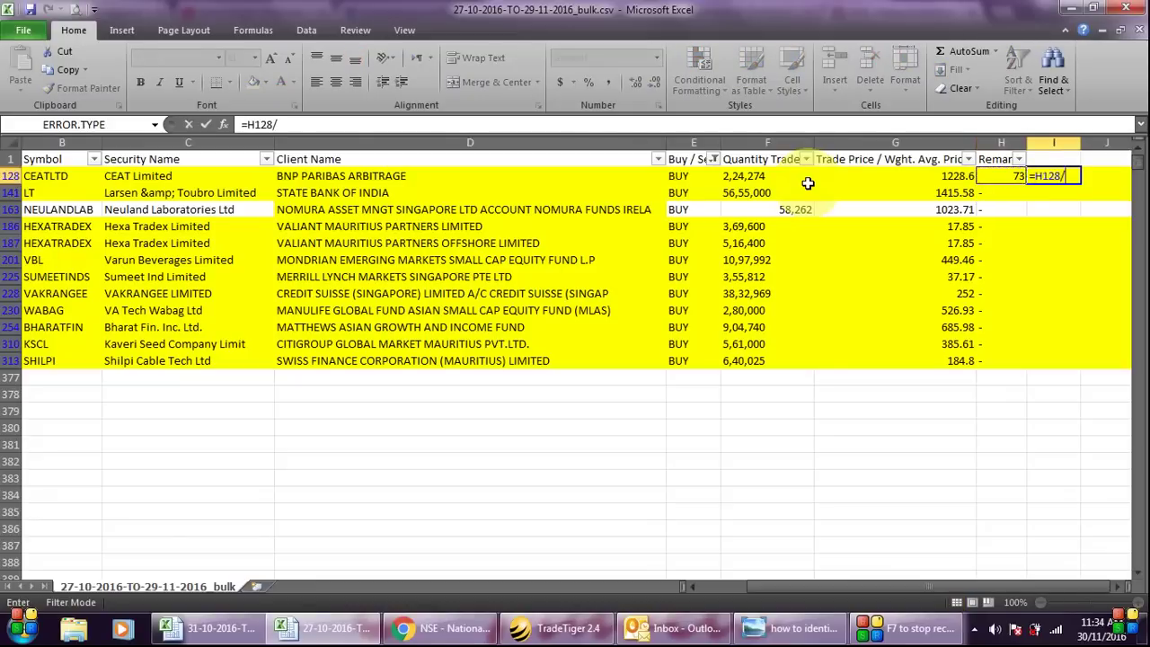
{"action": "type", "text": "1243"}
{"action": "key", "text": "Return"}
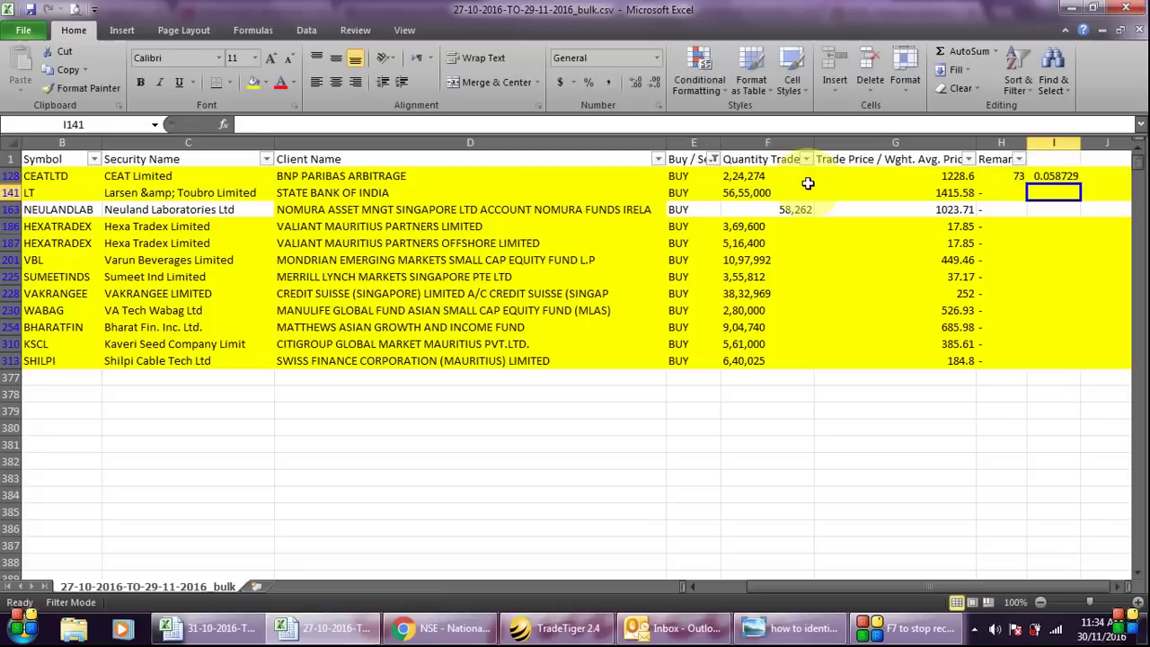
{"action": "key", "text": "Up"}
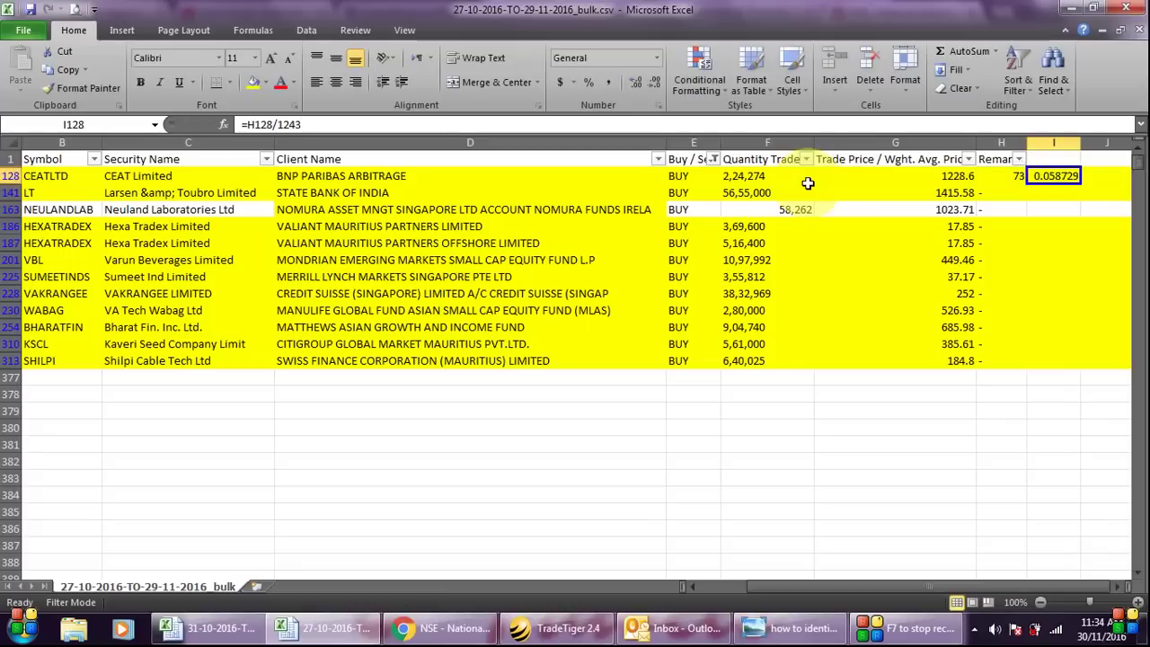
Step: Change the formula in I128 to =H128/1243100 and return to the price gain in H128
{"action": "key", "text": "F2"}
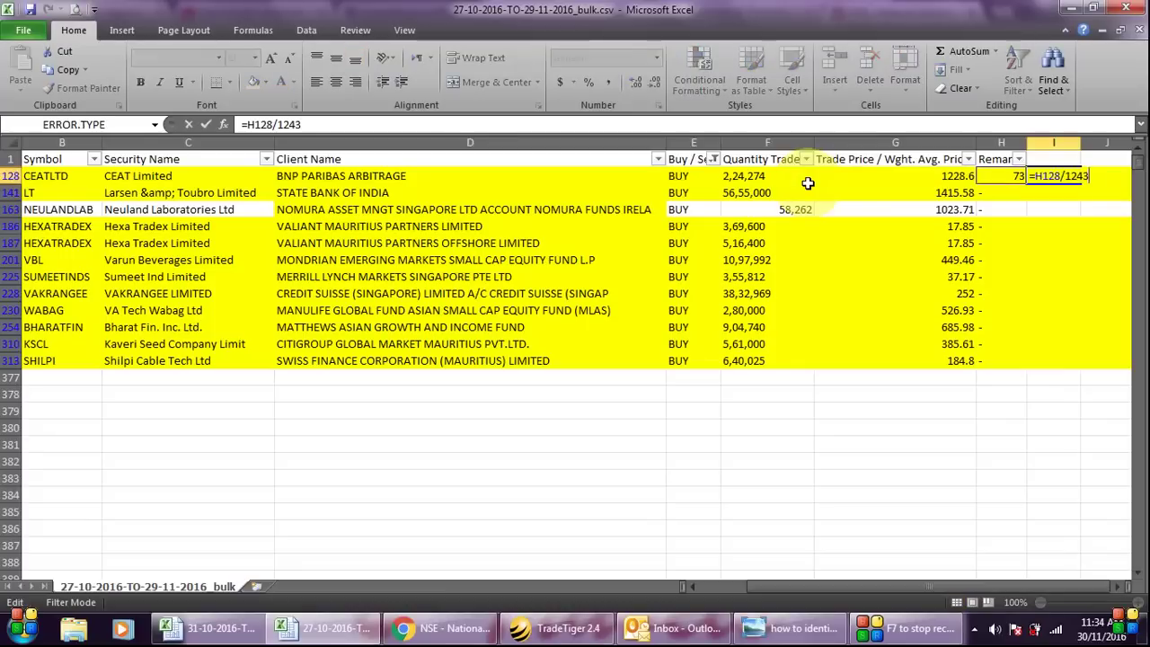
{"action": "type", "text": "100"}
{"action": "key", "text": "Return"}
{"action": "key", "text": "Up"}
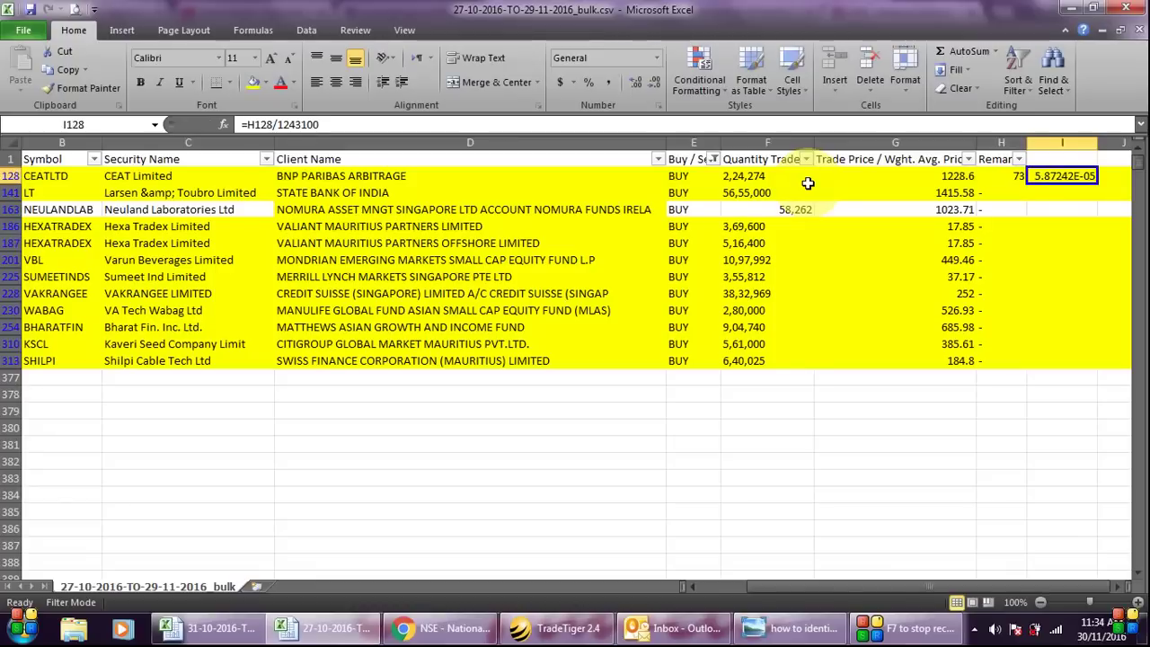
{"action": "key", "text": "Left"}
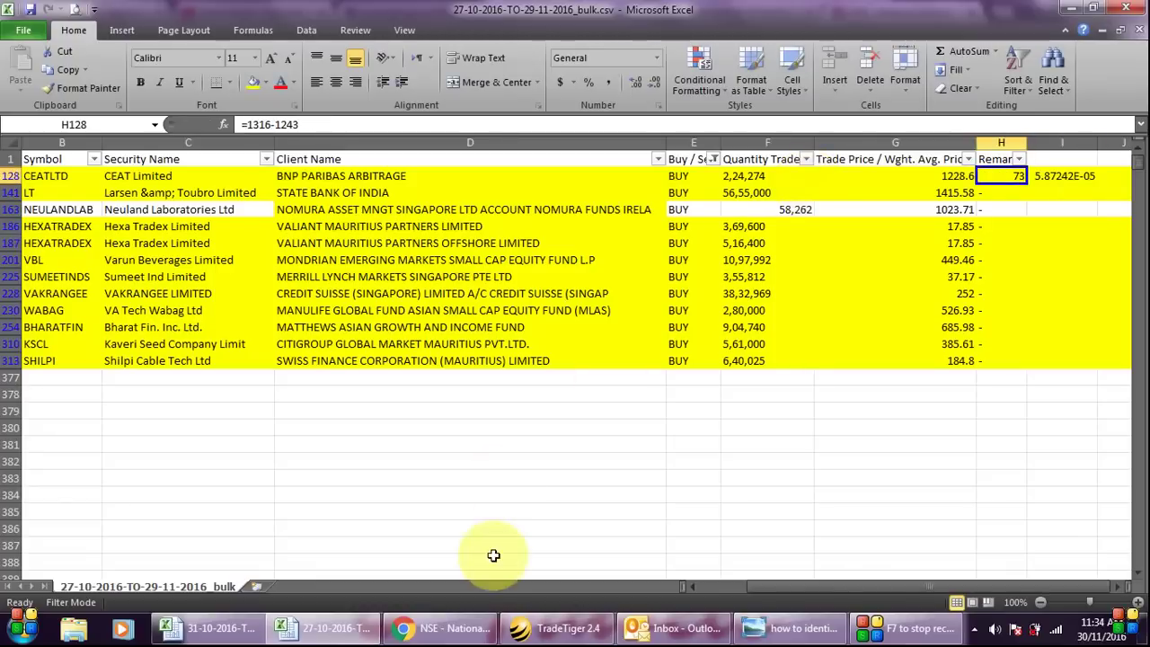
Step: Switch to the NSE price history in Chrome and highlight CEAT's 10-Nov-2016 and 08-Nov-2016 high prices
{"action": "left_click", "coordinate": [467, 627]}
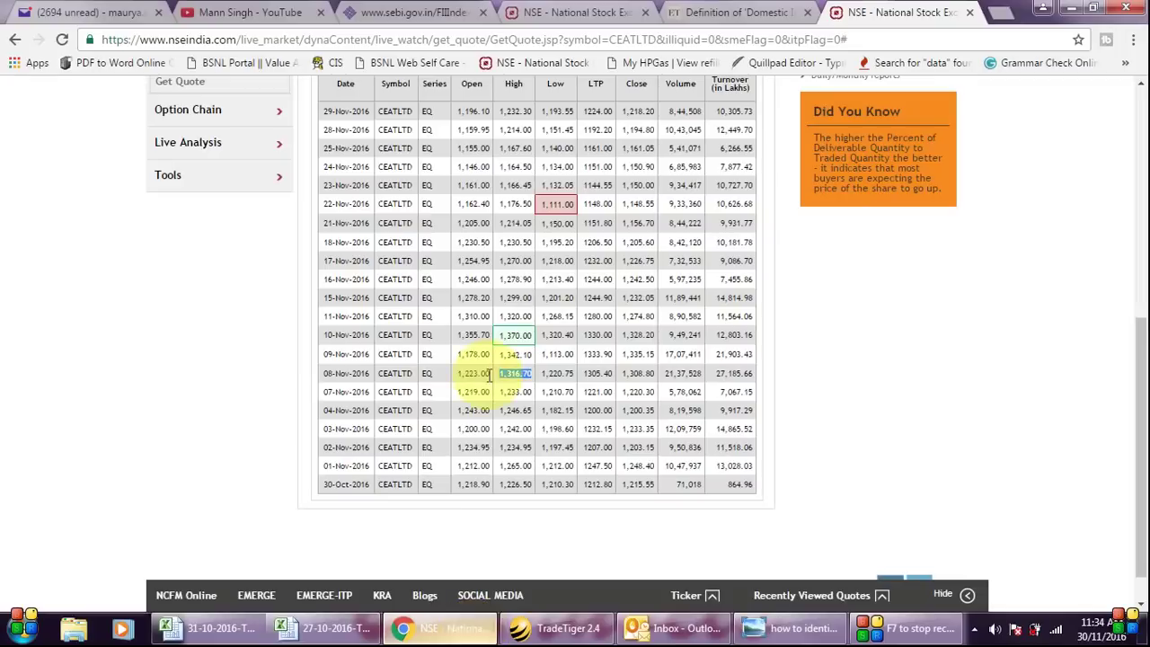
{"action": "left_click", "coordinate": [504, 336]}
{"action": "left_click_drag", "start_coordinate": [504, 336], "coordinate": [533, 337]}
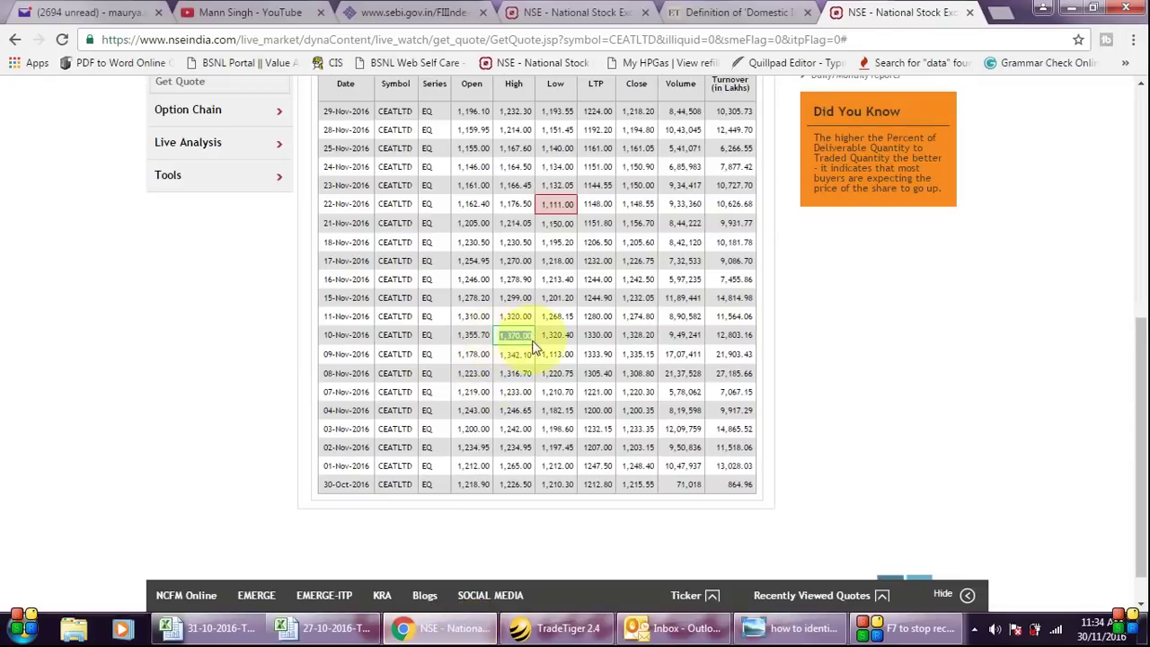
{"action": "left_click_drag", "start_coordinate": [502, 373], "coordinate": [536, 373]}
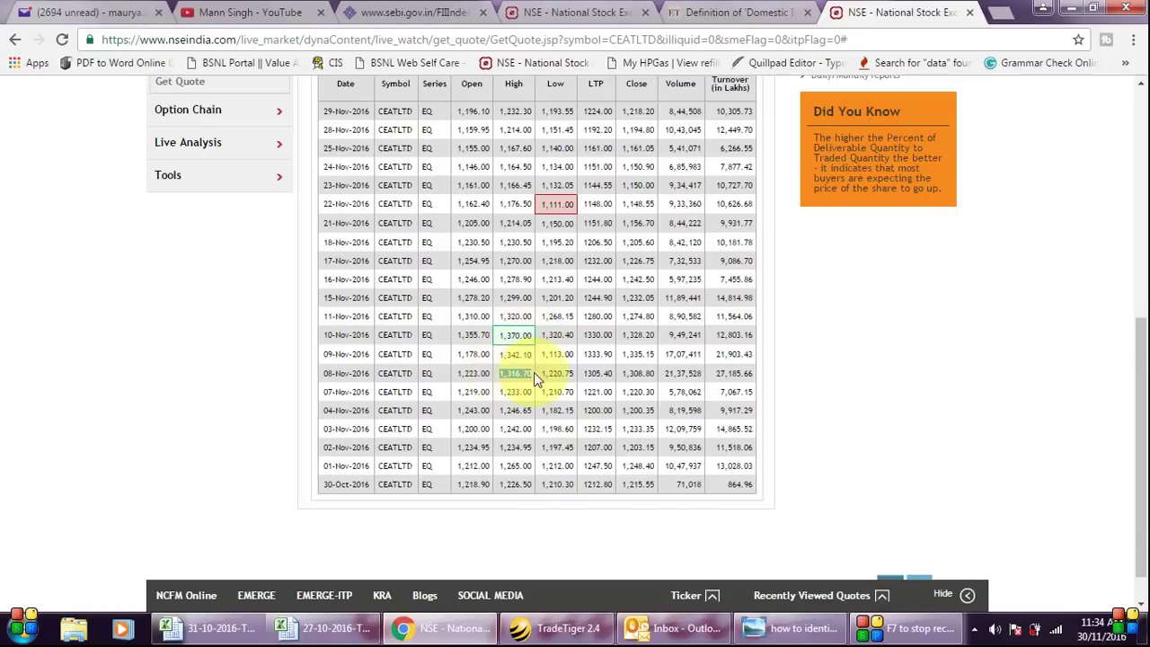
Step: Switch to the Excel bulk deals file and check the symbol and client name of the Larsen & Toubro deal in row 141
{"action": "left_click", "coordinate": [325, 628]}
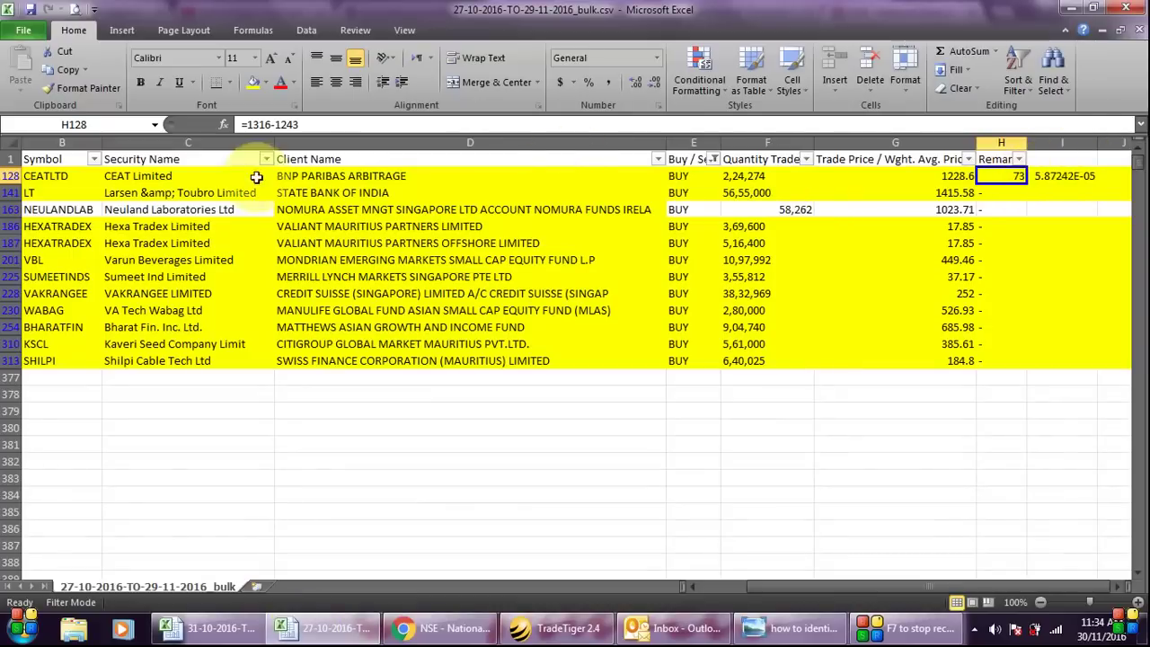
{"action": "left_click", "coordinate": [36, 192]}
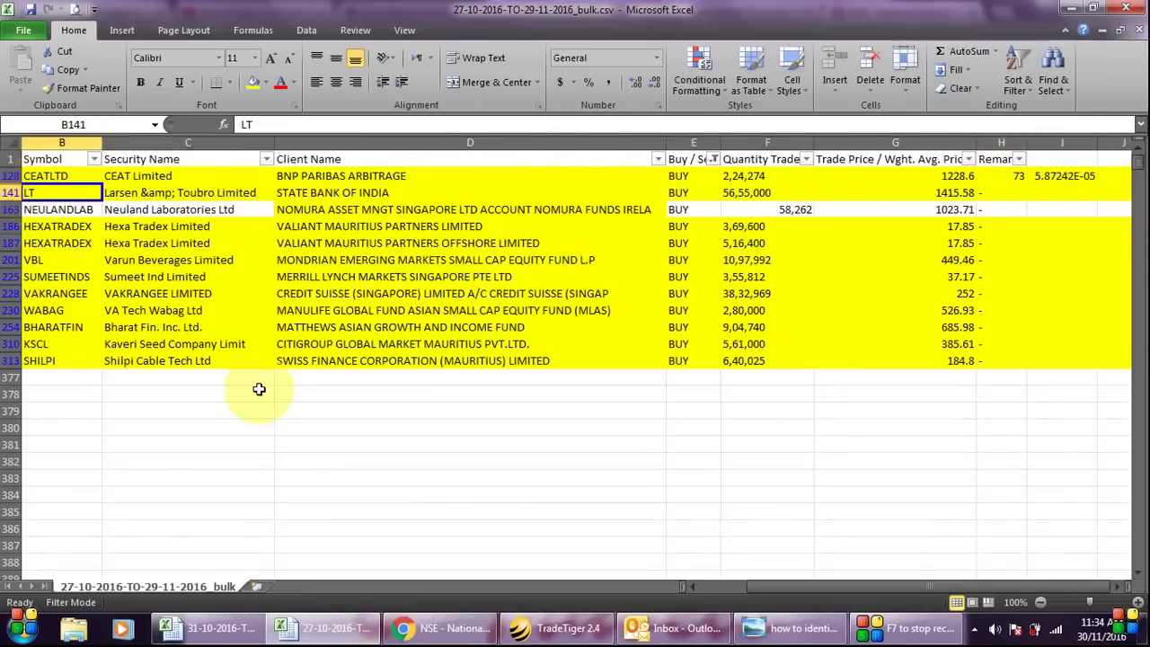
{"action": "left_click", "coordinate": [344, 194]}
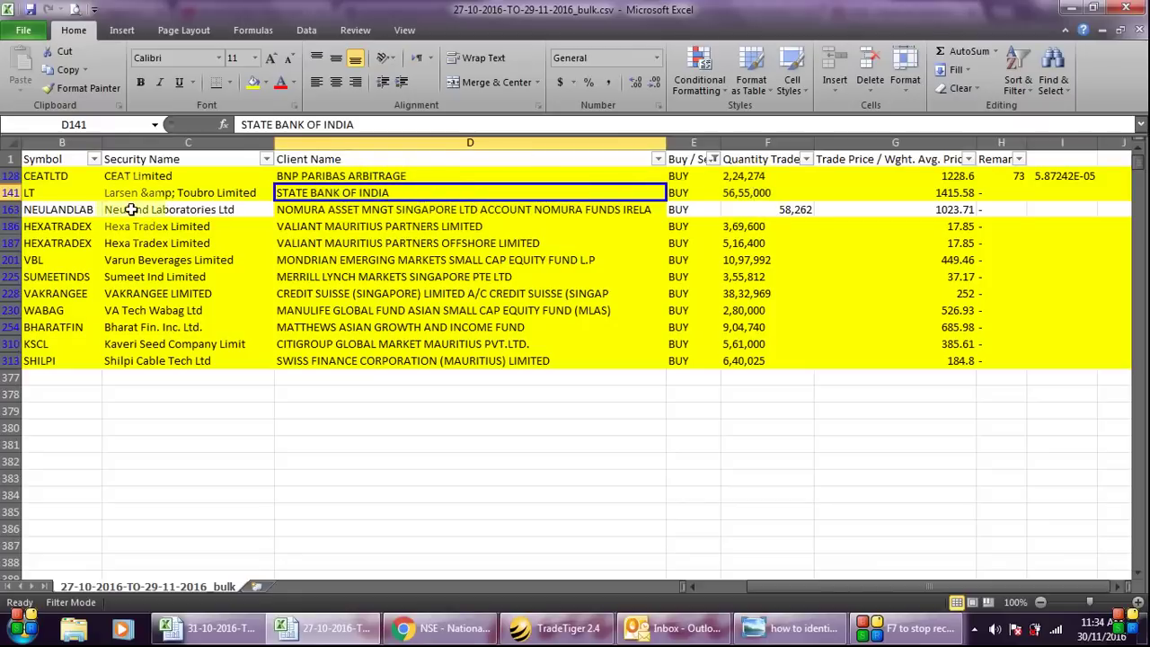
Step: Switch to the NSE page in Chrome and open the quote for Larsen & Toubro Limited (LT)
{"action": "left_click", "coordinate": [453, 627]}
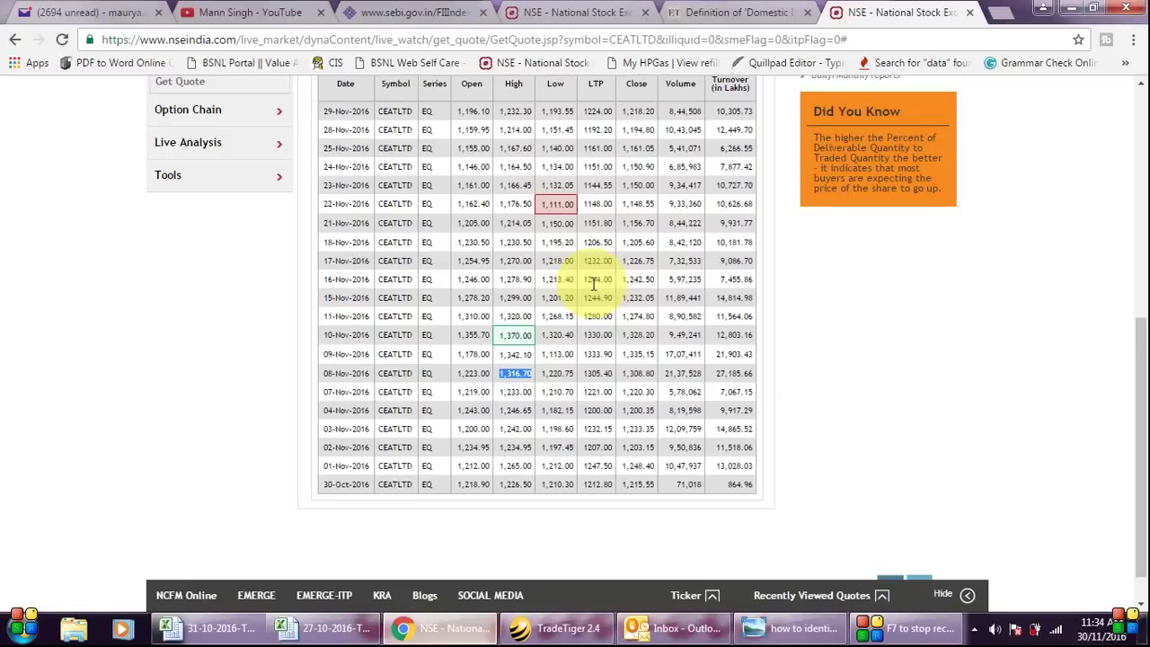
{"action": "left_click_drag", "start_coordinate": [1141, 328], "coordinate": [1139, 85]}
{"action": "left_click", "coordinate": [620, 146]}
{"action": "type", "text": "i"}
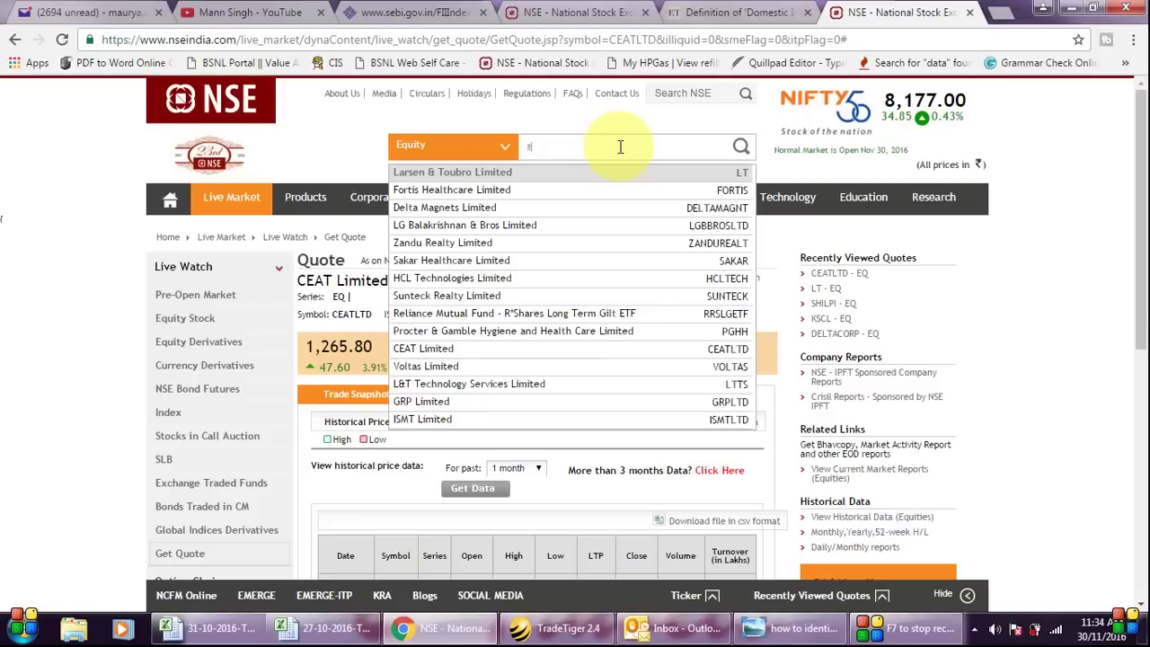
{"action": "key", "text": "Return"}
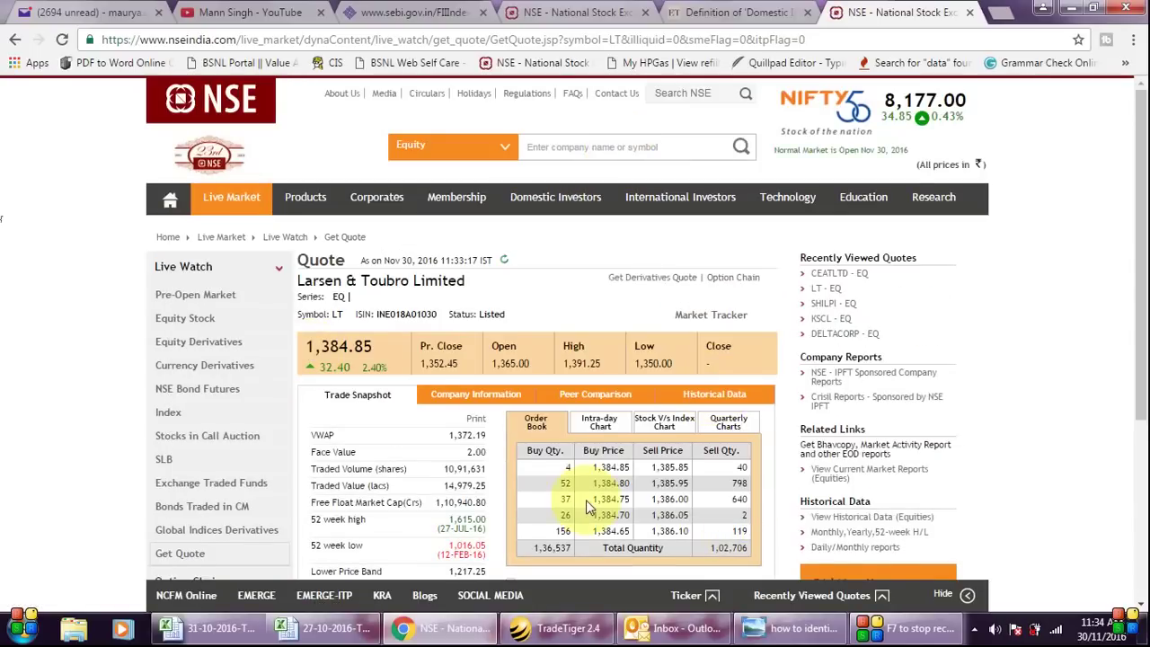
Step: Load Larsen & Toubro's historical price data for the past 1 month
{"action": "left_click", "coordinate": [702, 399]}
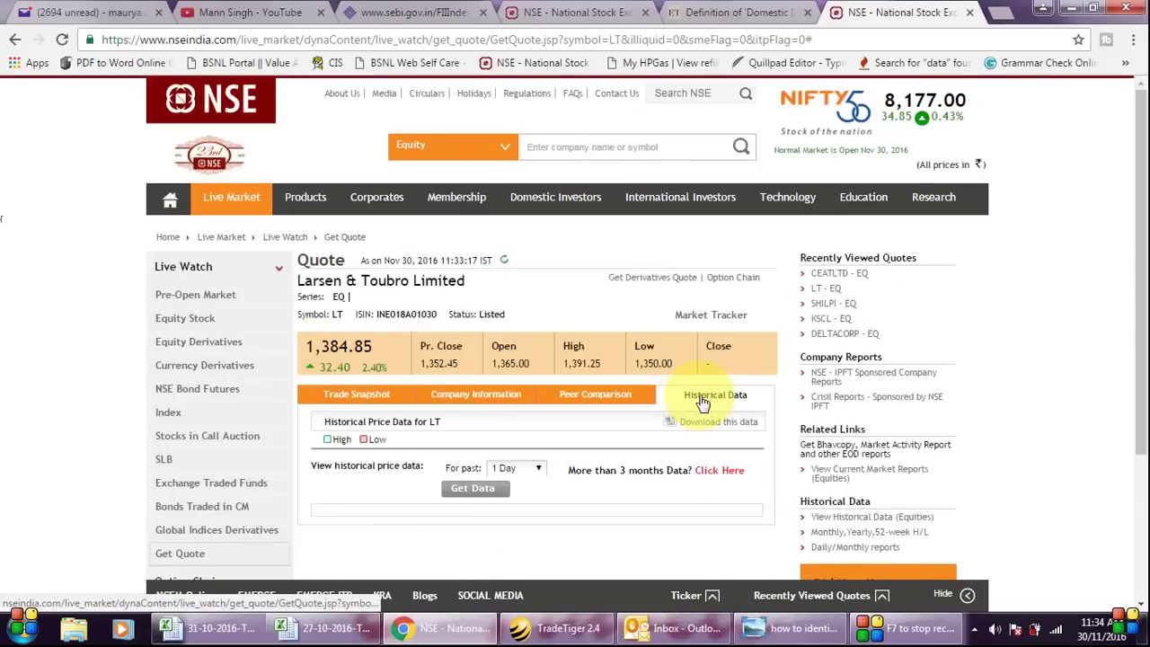
{"action": "left_click", "coordinate": [530, 469]}
{"action": "left_click", "coordinate": [518, 531]}
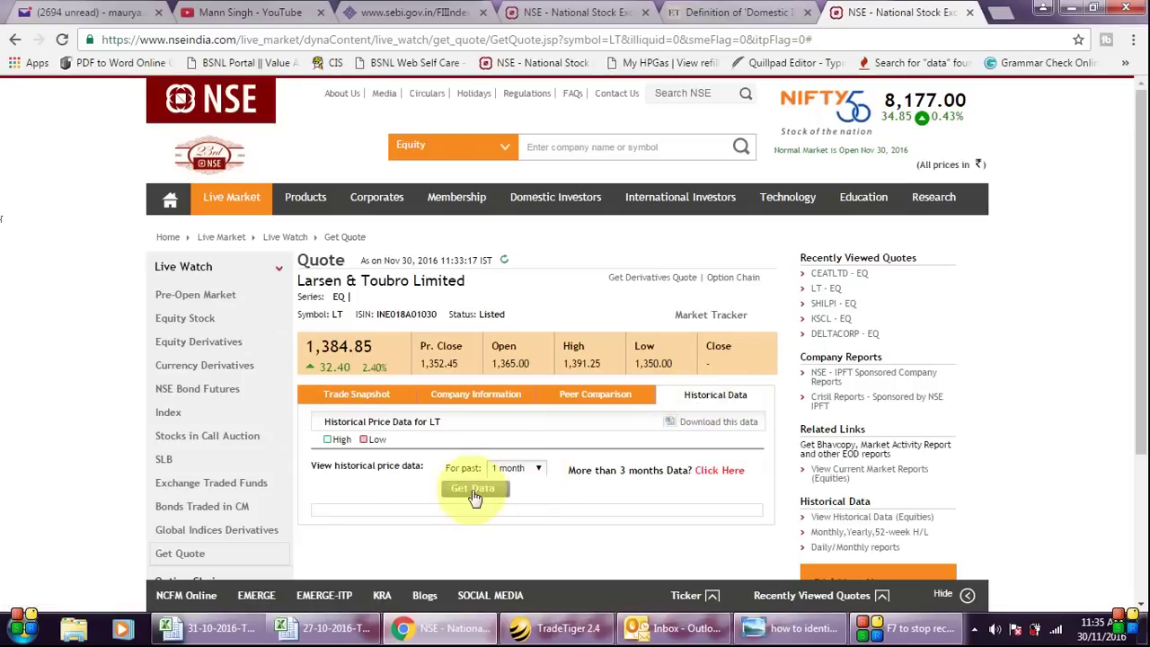
Step: Switch to the Excel bulk deals file and review the date, client, quantity and trade price of the LT deal in row 141
{"action": "left_click", "coordinate": [328, 627]}
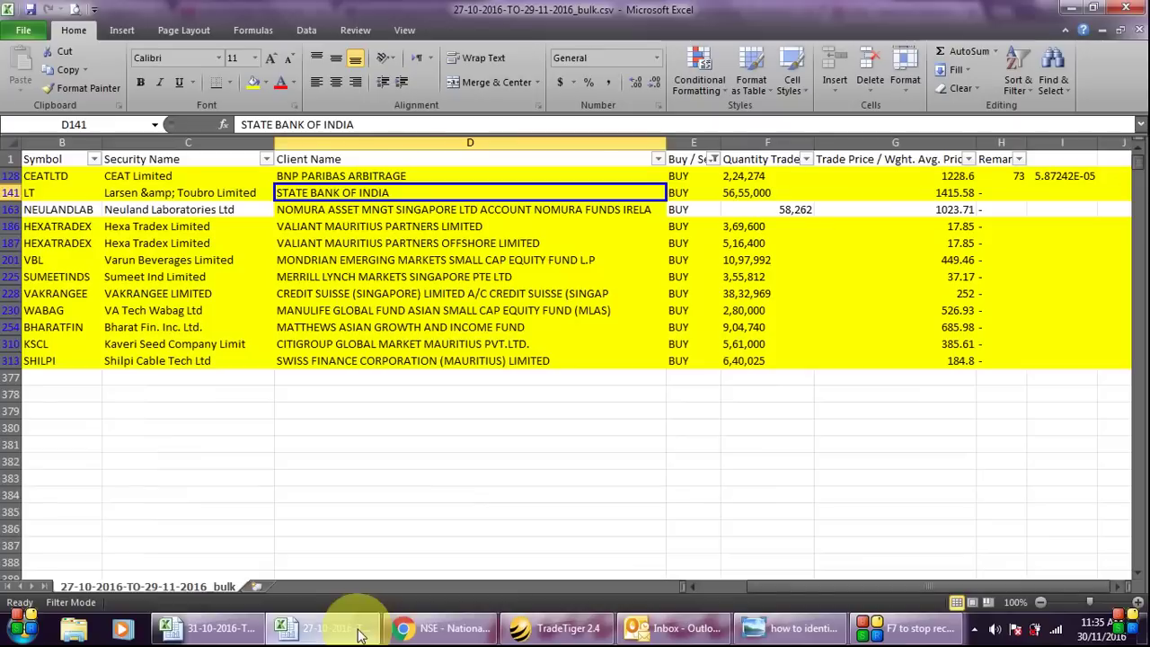
{"action": "left_click", "coordinate": [35, 191]}
{"action": "key", "text": "Left"}
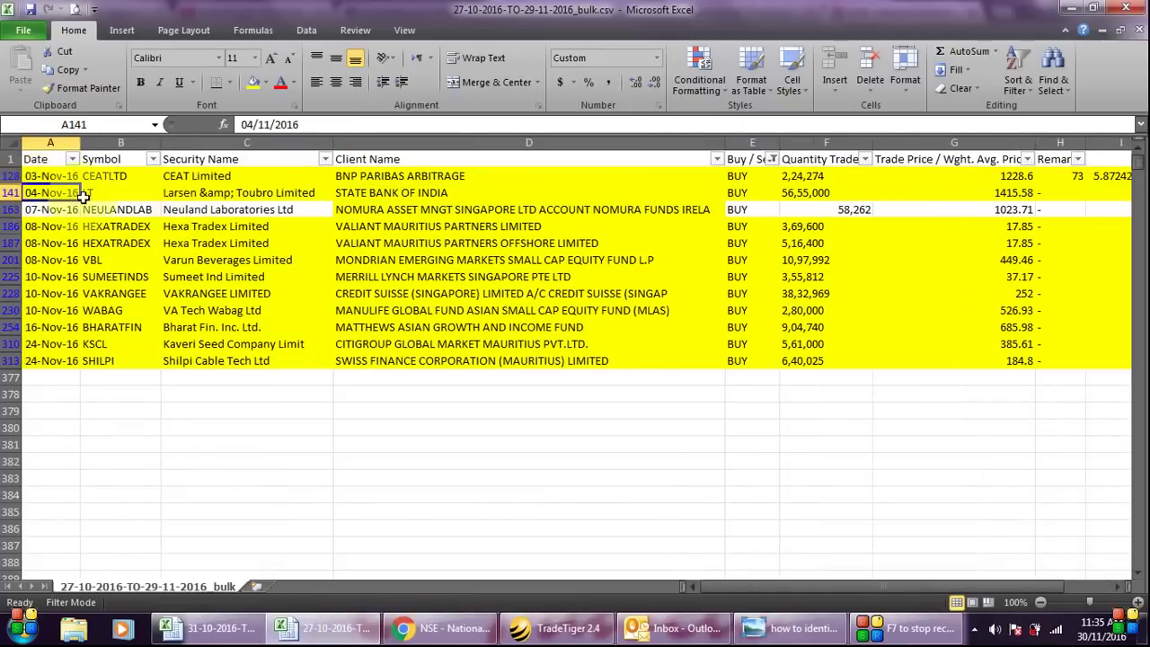
{"action": "left_click", "coordinate": [401, 189]}
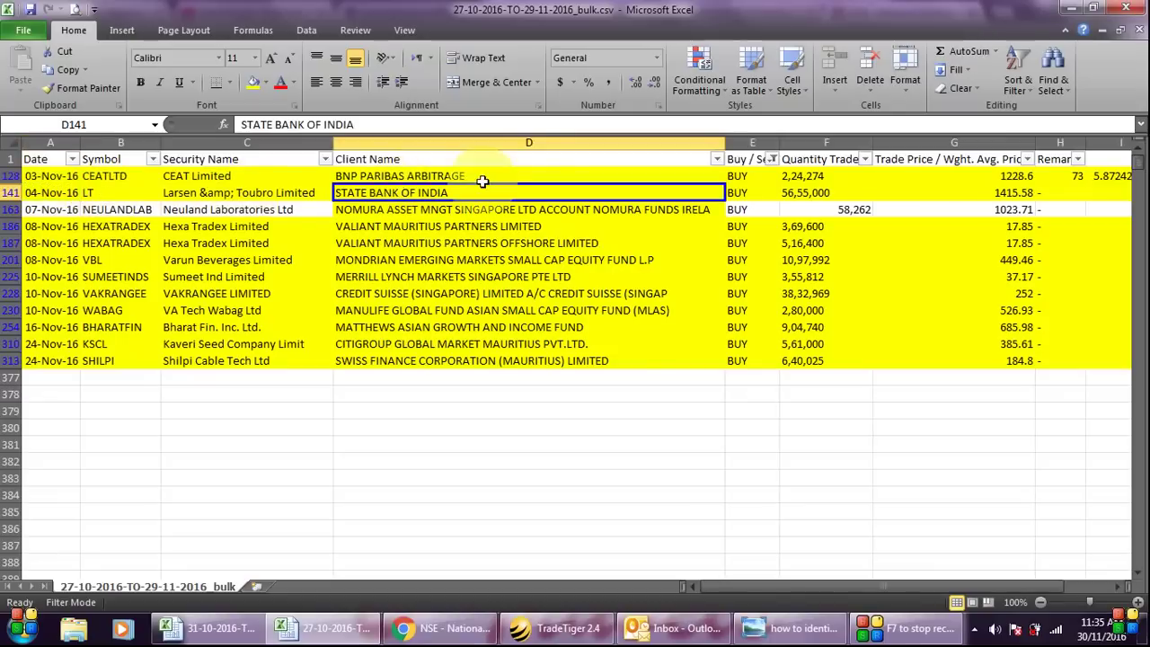
{"action": "left_click", "coordinate": [798, 192]}
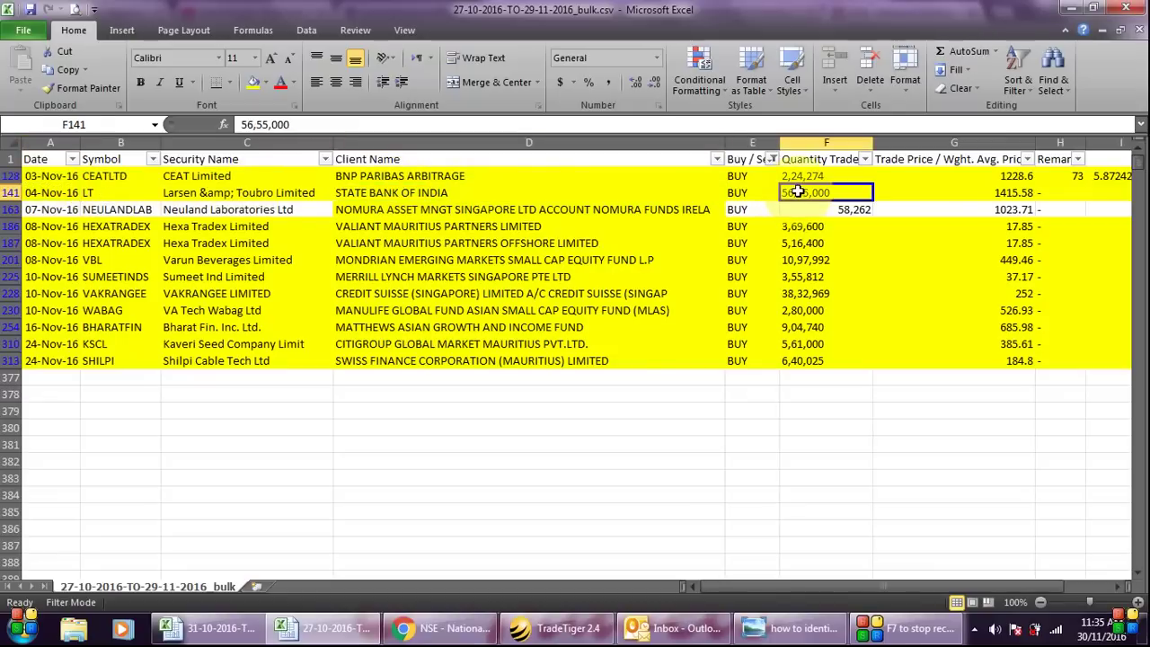
{"action": "left_click", "coordinate": [1000, 194]}
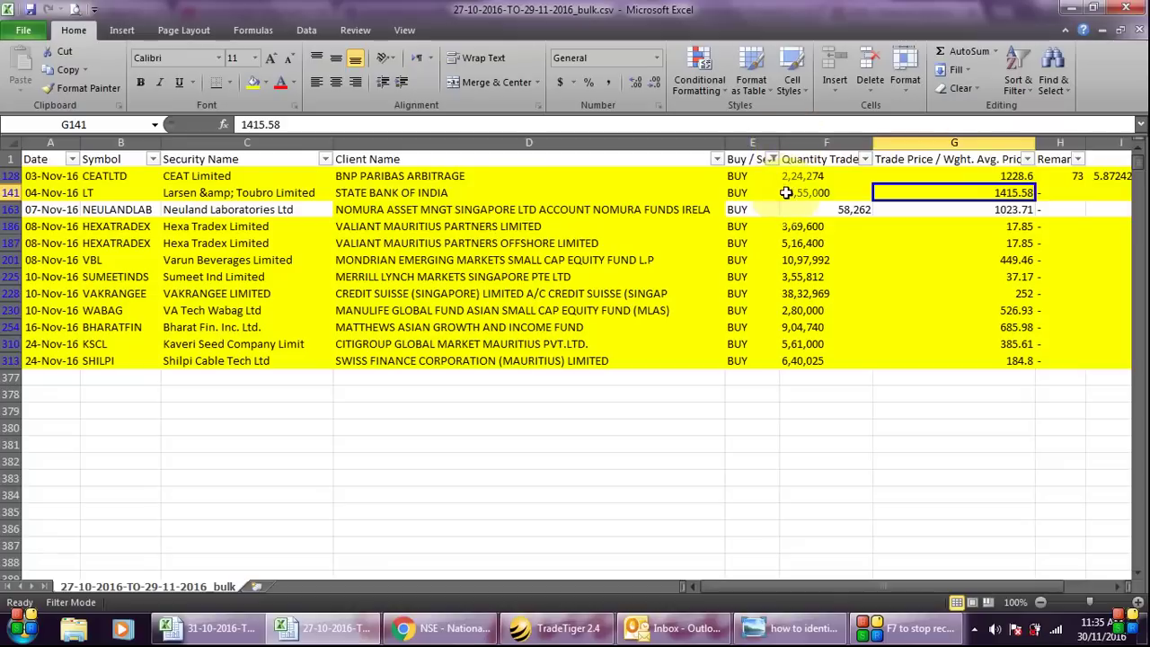
{"action": "left_click", "coordinate": [463, 191]}
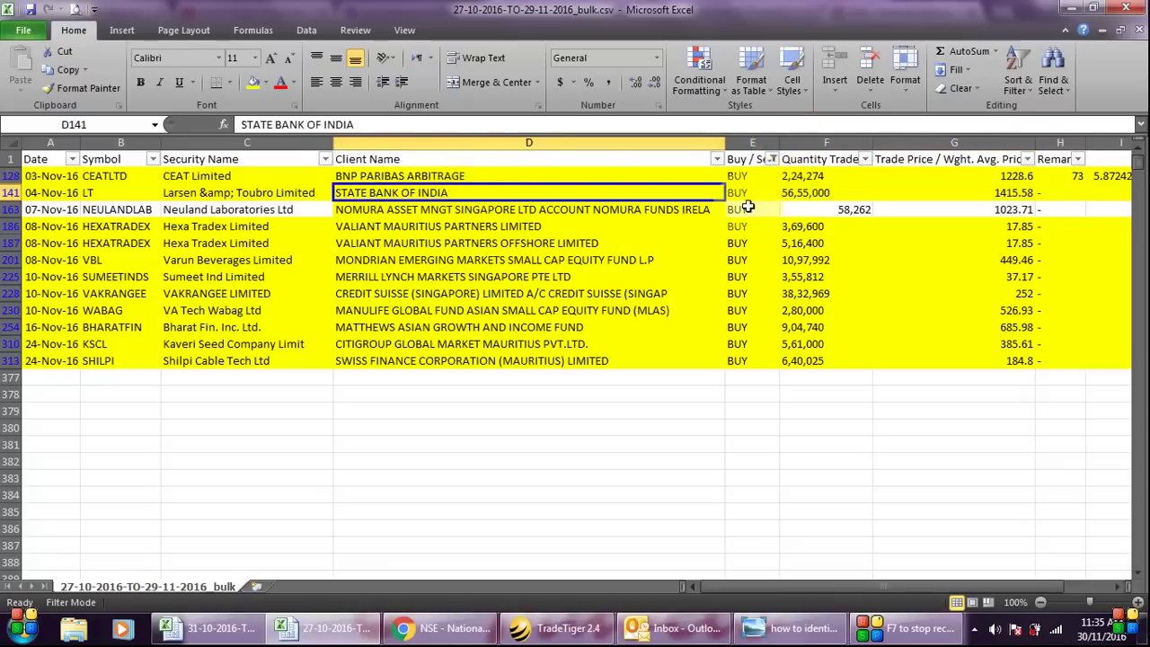
{"action": "left_click", "coordinate": [783, 194]}
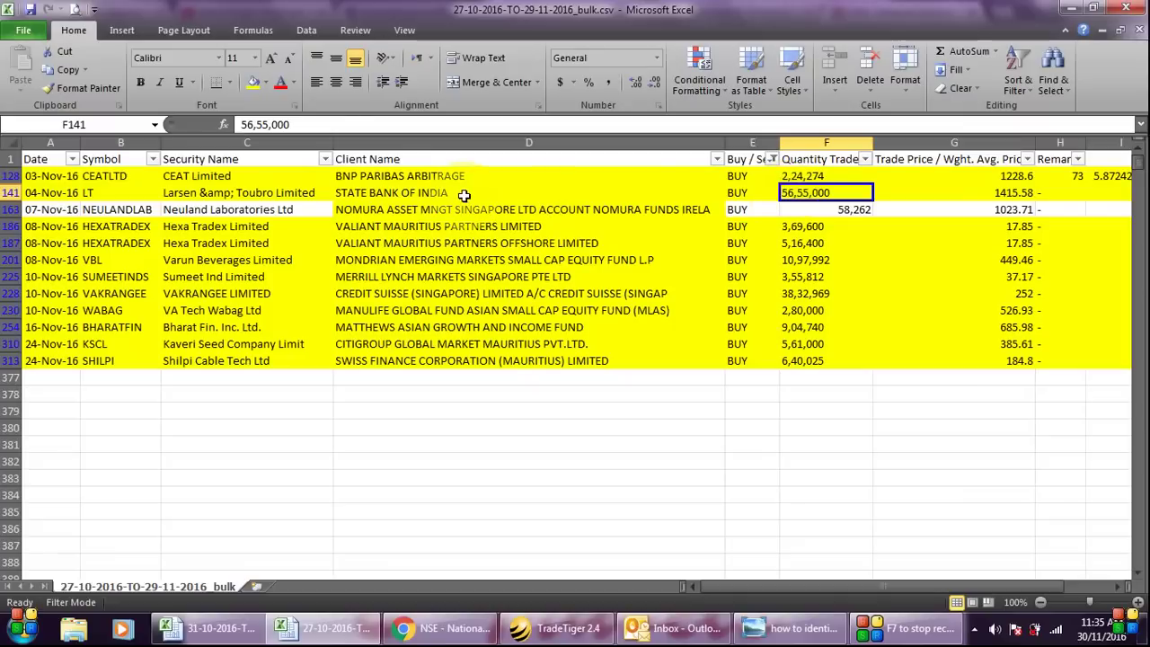
{"action": "left_click", "coordinate": [437, 192]}
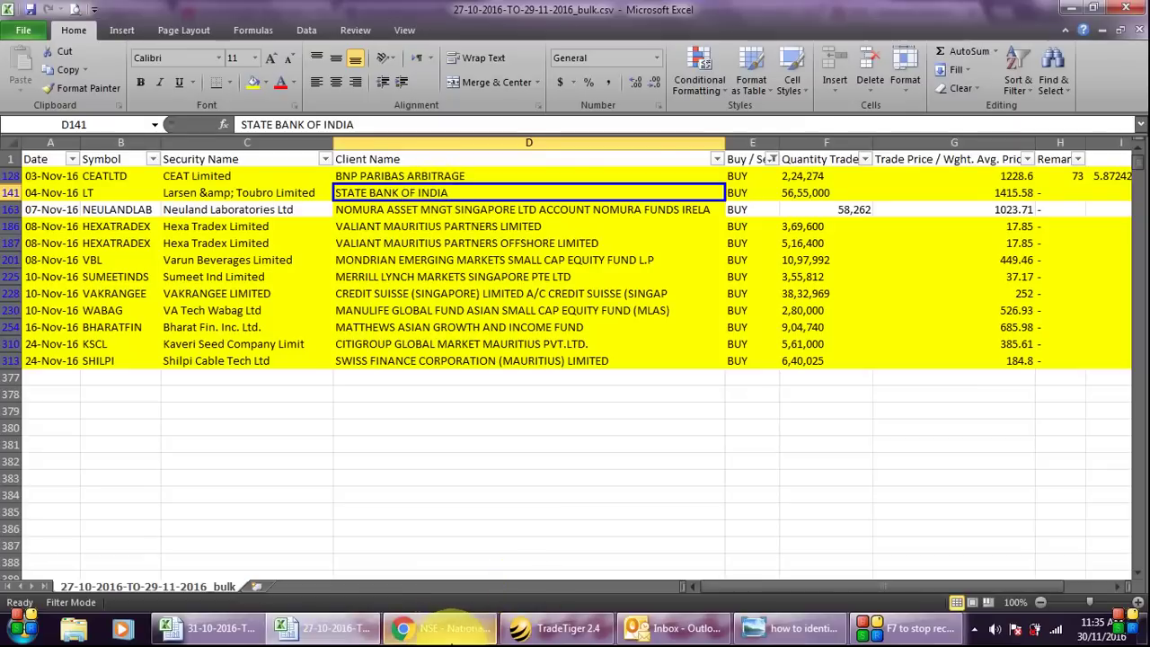
Step: Switch to the NSE price history in Chrome and examine LT's prices after the deal, highlighting the 07-Nov-2016 high and 09-Nov-2016 low
{"action": "mouse_move", "coordinate": [450, 634]}
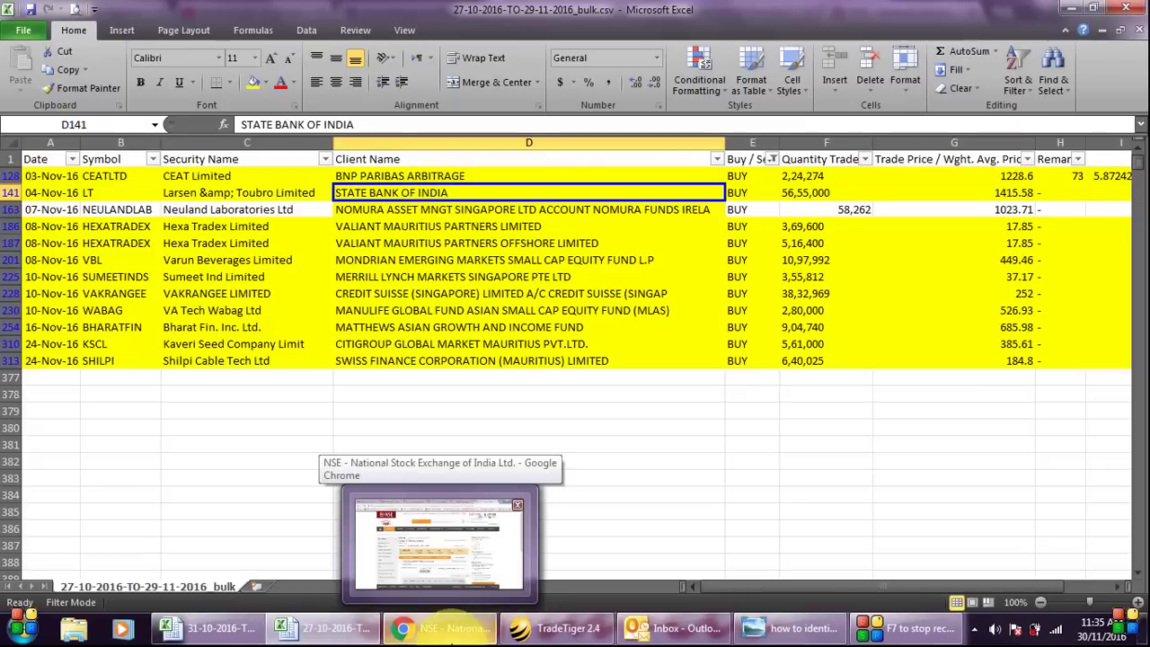
{"action": "left_click", "coordinate": [450, 634]}
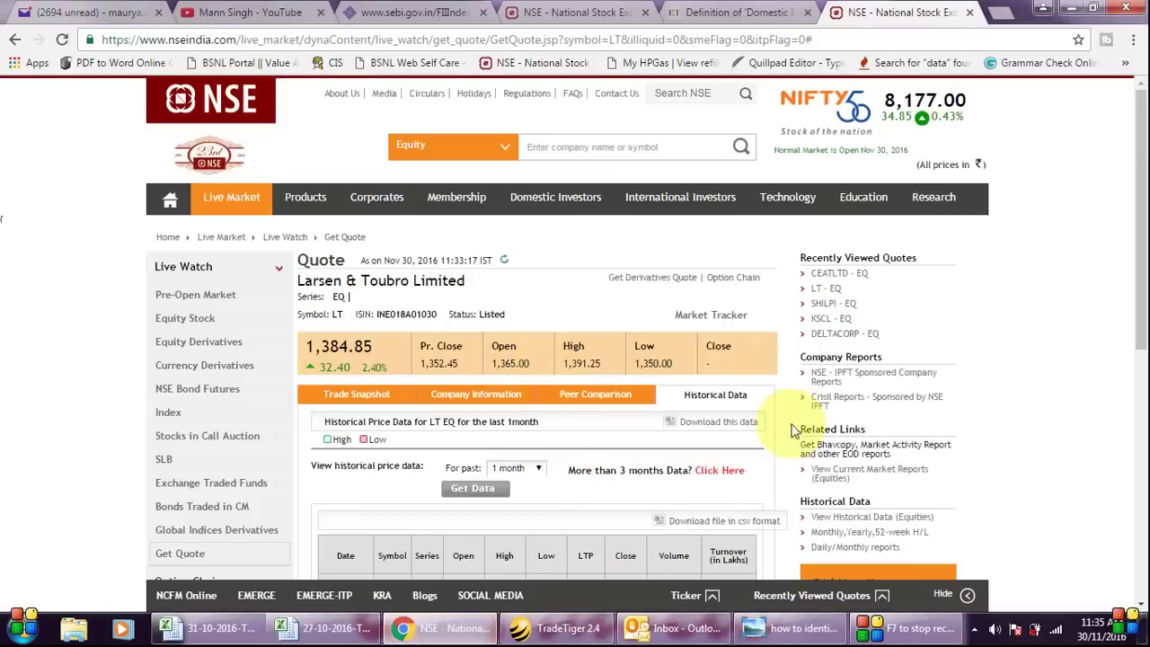
{"action": "left_click_drag", "start_coordinate": [1141, 224], "coordinate": [1146, 505]}
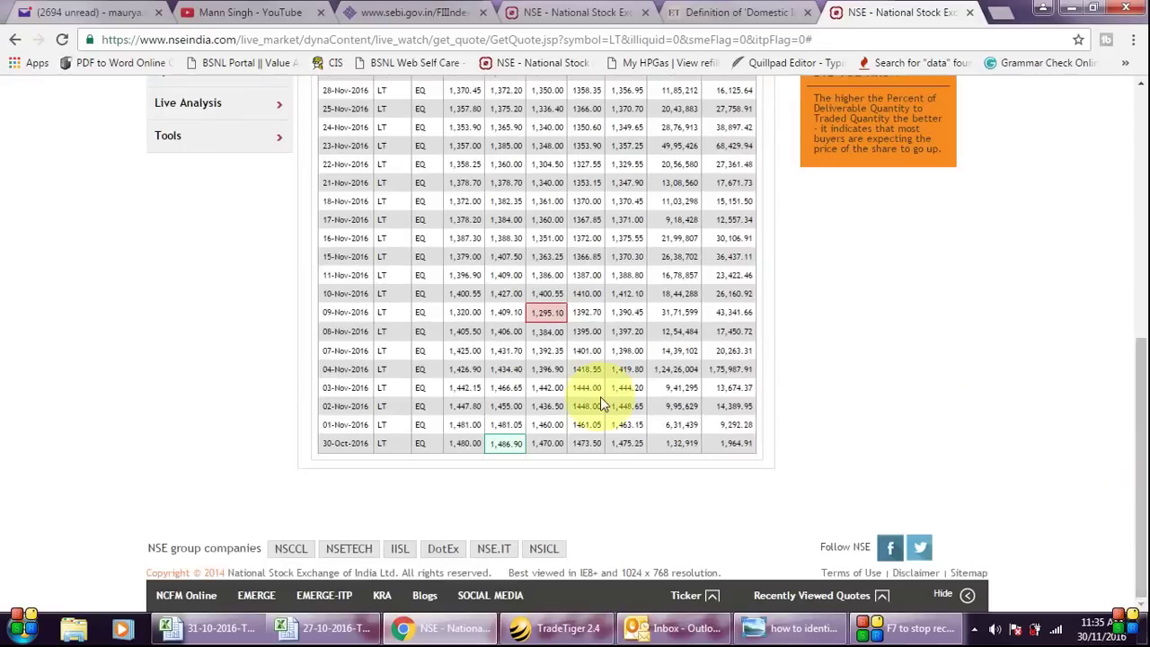
{"action": "left_click_drag", "start_coordinate": [323, 352], "coordinate": [341, 351]}
{"action": "left_click_drag", "start_coordinate": [449, 352], "coordinate": [525, 353]}
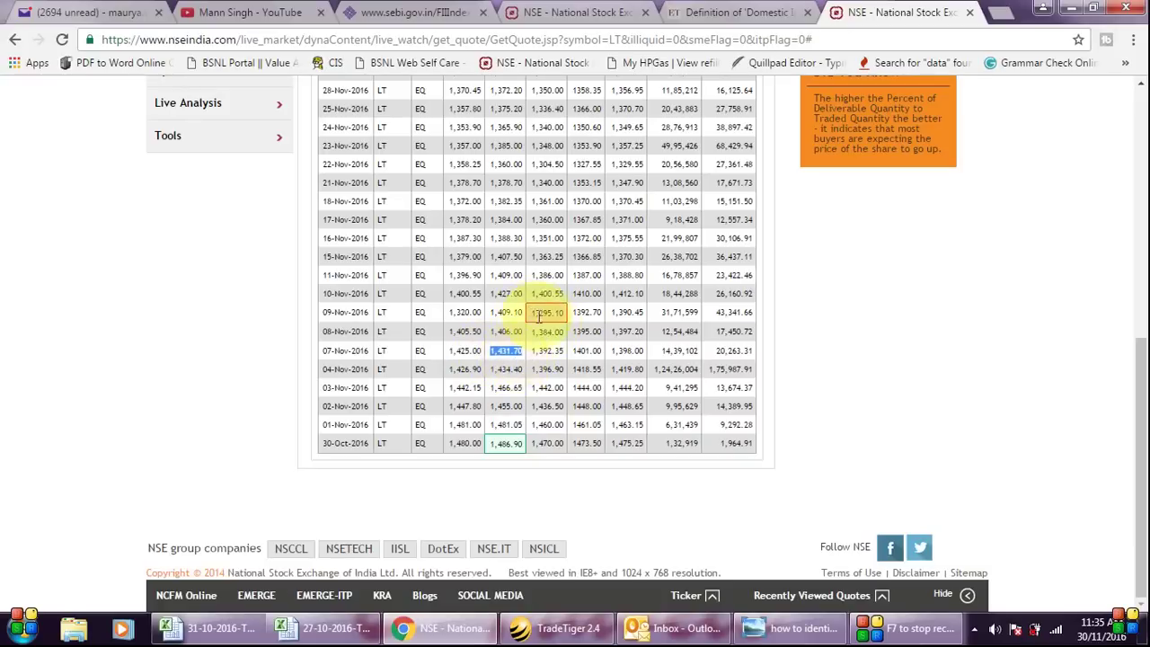
{"action": "left_click_drag", "start_coordinate": [531, 315], "coordinate": [567, 315]}
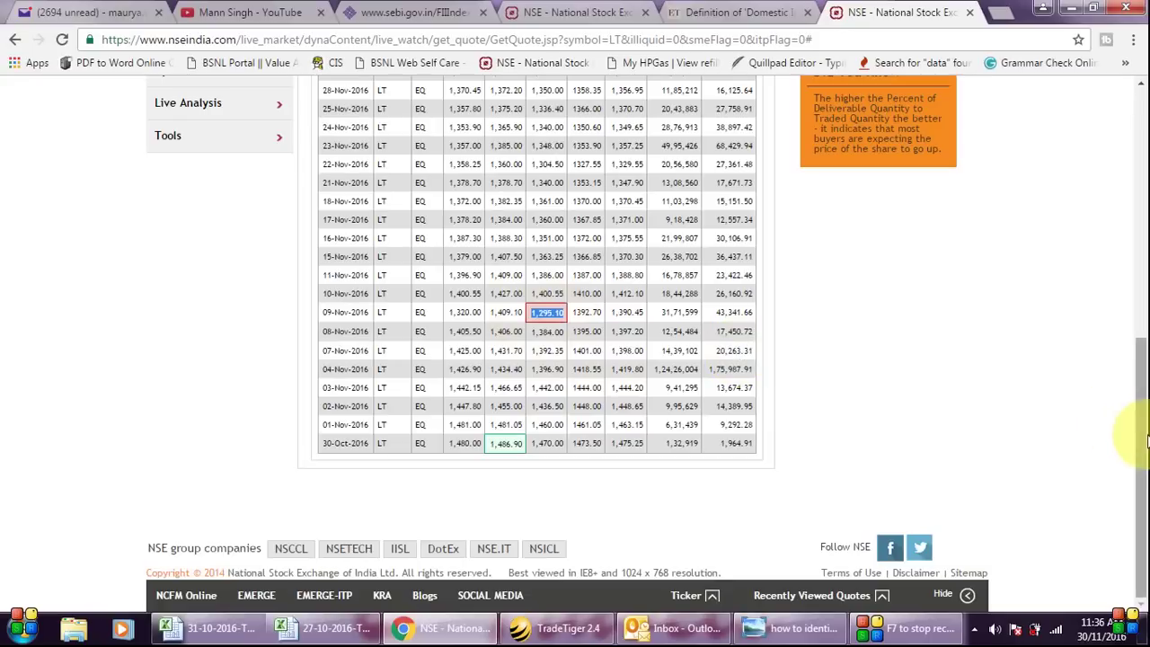
{"action": "left_click", "coordinate": [1147, 445]}
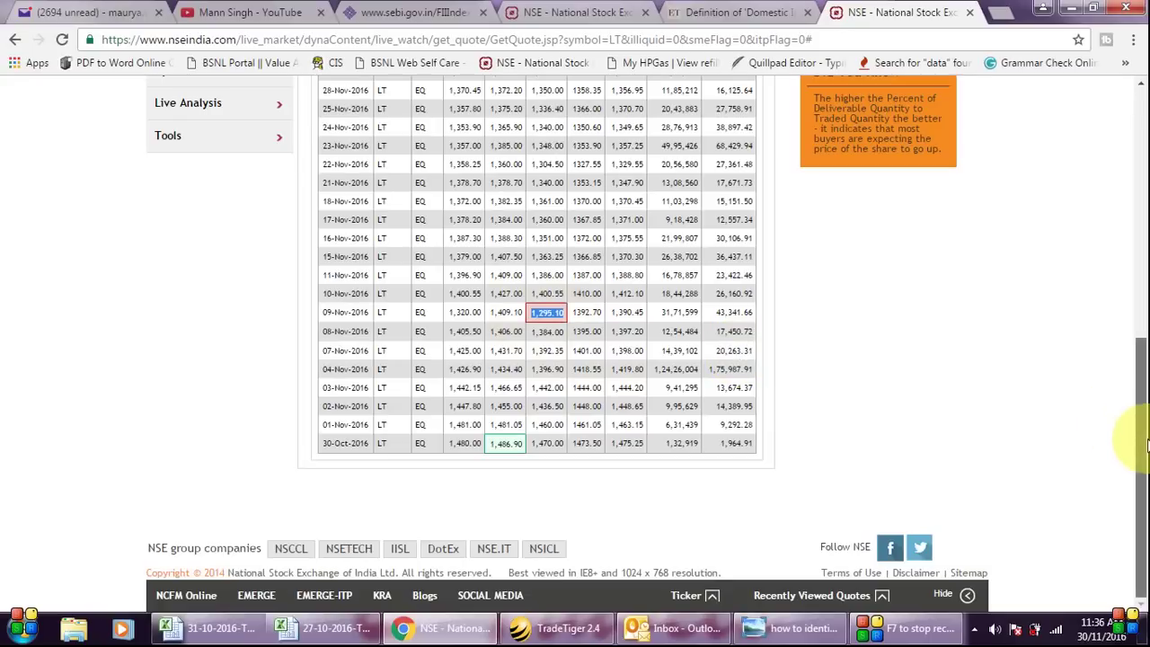
{"action": "left_click_drag", "start_coordinate": [1147, 445], "coordinate": [1142, 364]}
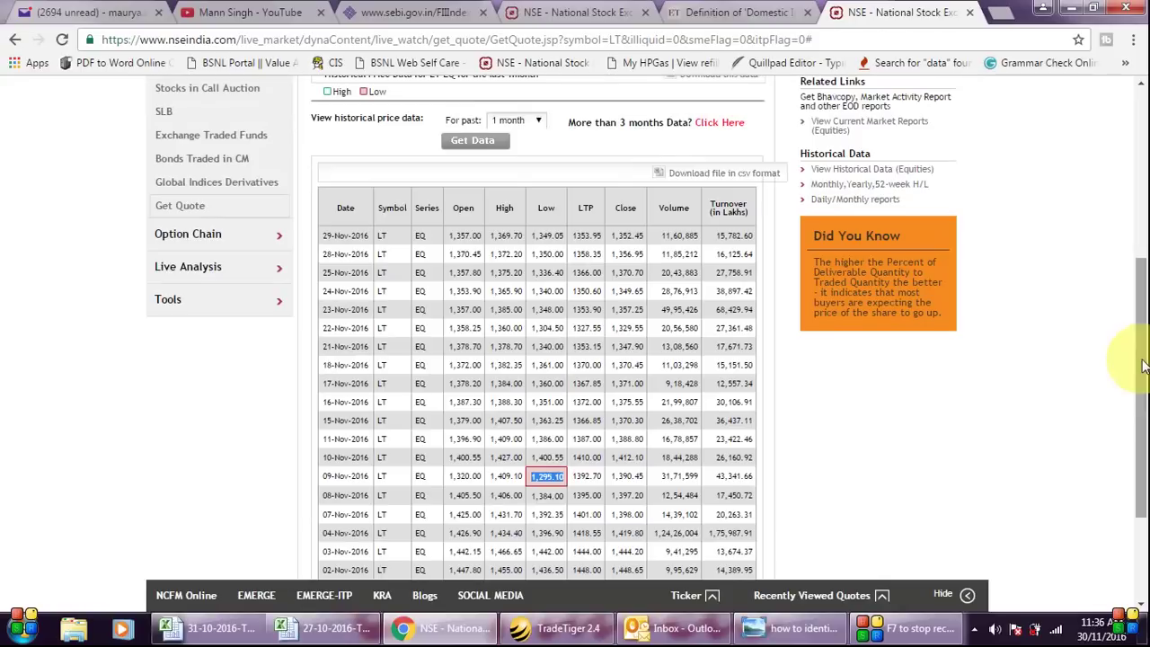
{"action": "left_click", "coordinate": [502, 460]}
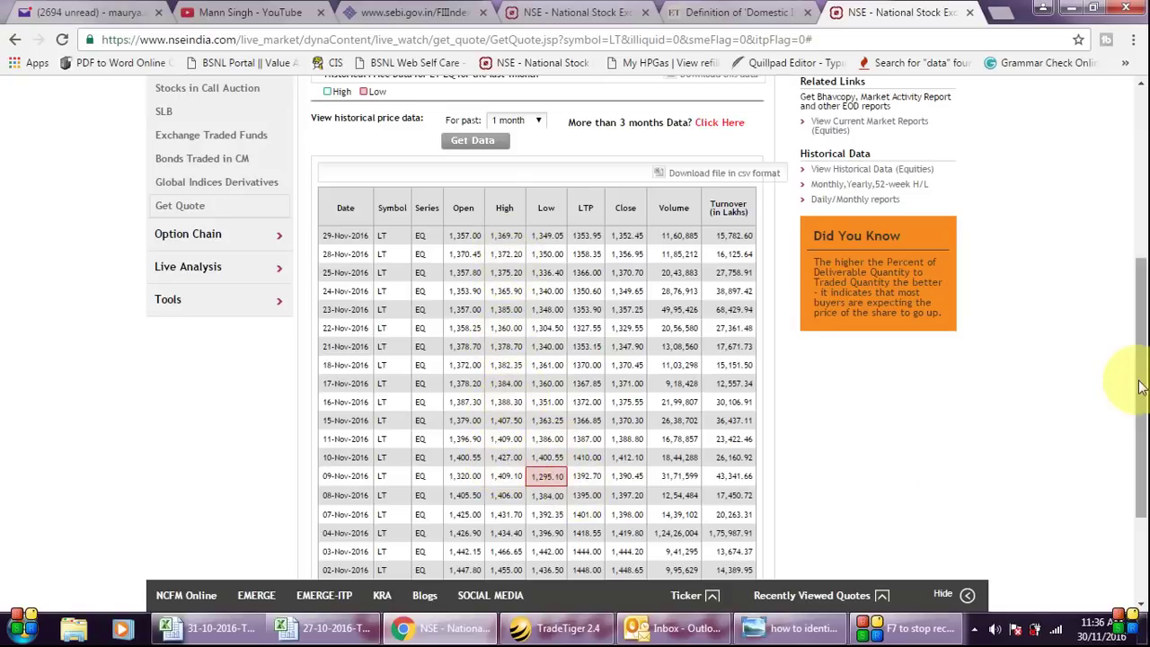
{"action": "left_click_drag", "start_coordinate": [1139, 386], "coordinate": [1144, 242]}
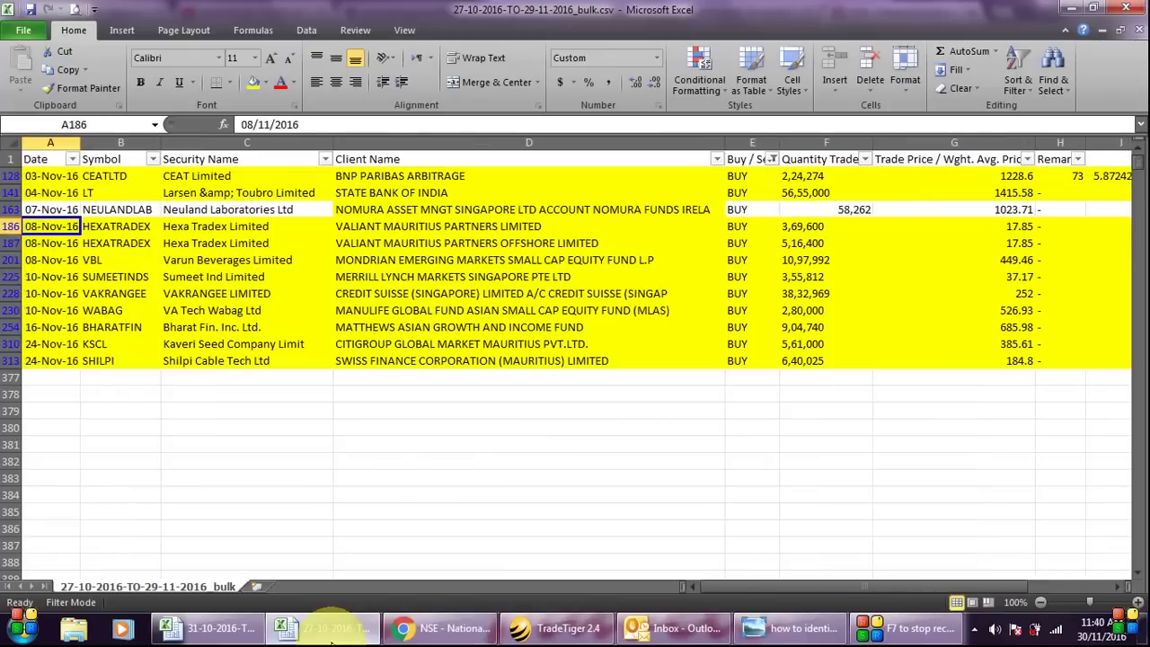
Step: Switch from the VBL row of the bulk deals file to 31-10-2016-TO-29-11-2016_bulk.xlsx and check the HEXATRADEX deals' profit
{"action": "key", "text": "Down"}
{"action": "key", "text": "Right"}
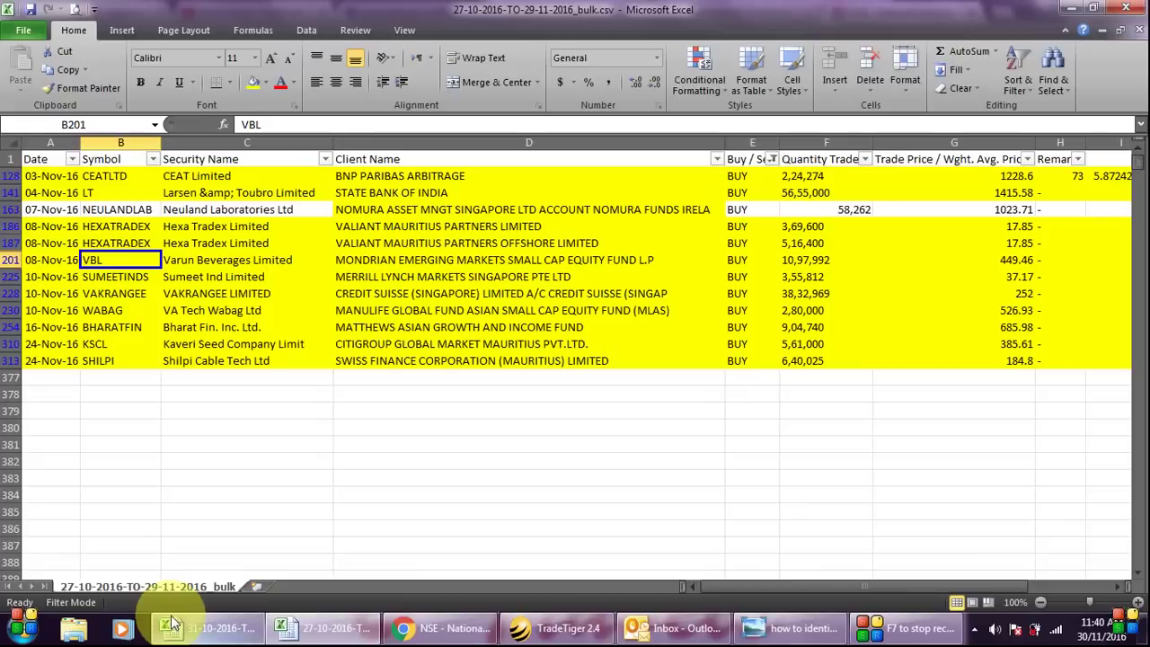
{"action": "left_click", "coordinate": [215, 619]}
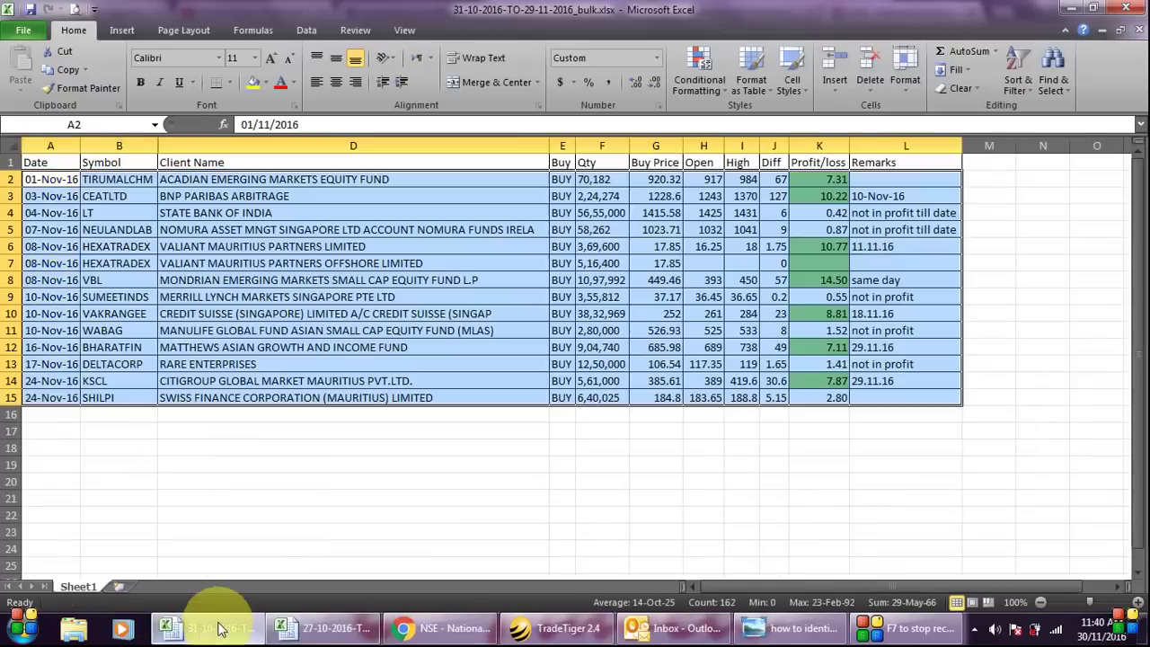
{"action": "left_click", "coordinate": [322, 299]}
{"action": "left_click_drag", "start_coordinate": [122, 248], "coordinate": [133, 263]}
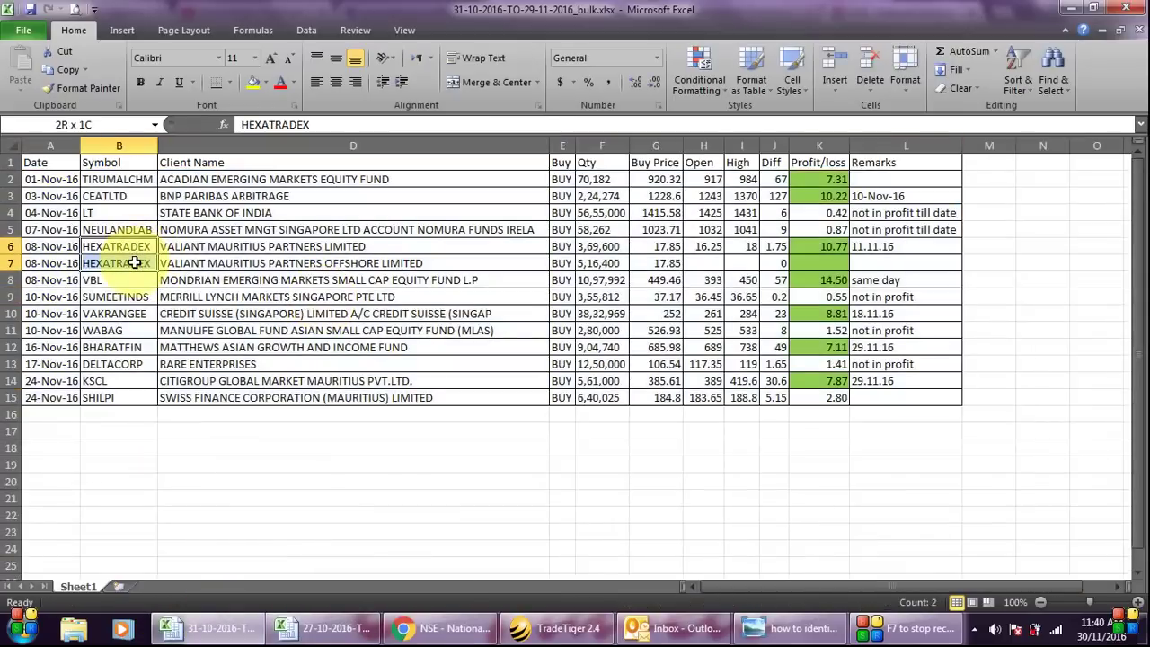
{"action": "left_click", "coordinate": [815, 250]}
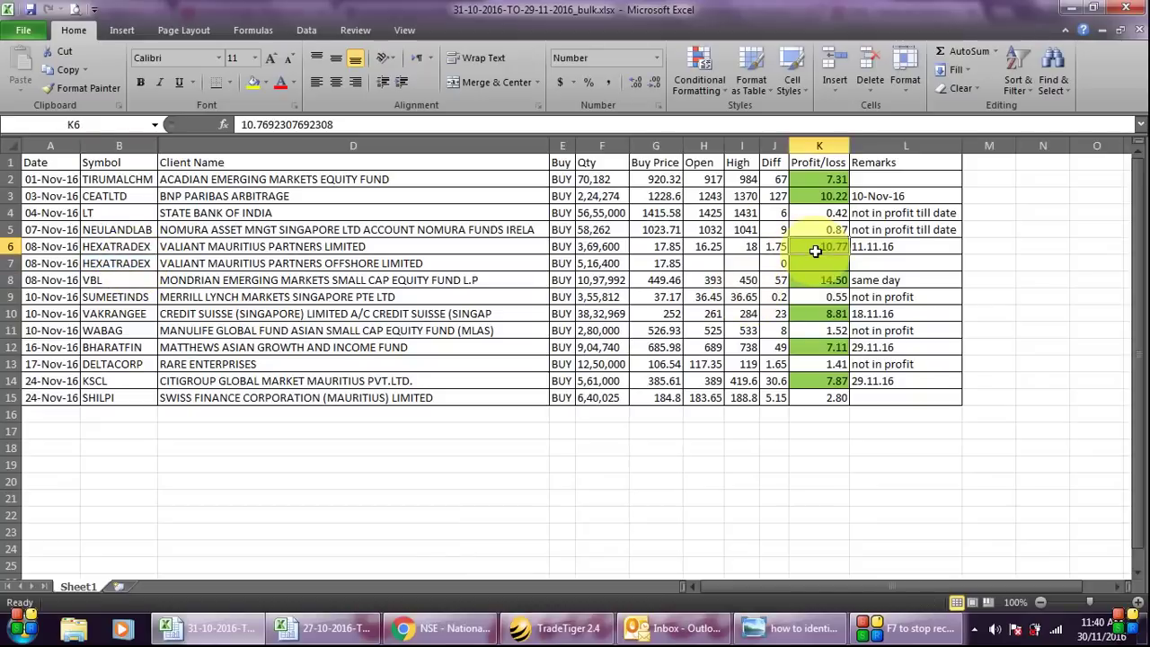
Step: Examine the VBL deal in row 8: client name, quantity, buy price, open, high and profit
{"action": "left_click", "coordinate": [114, 283]}
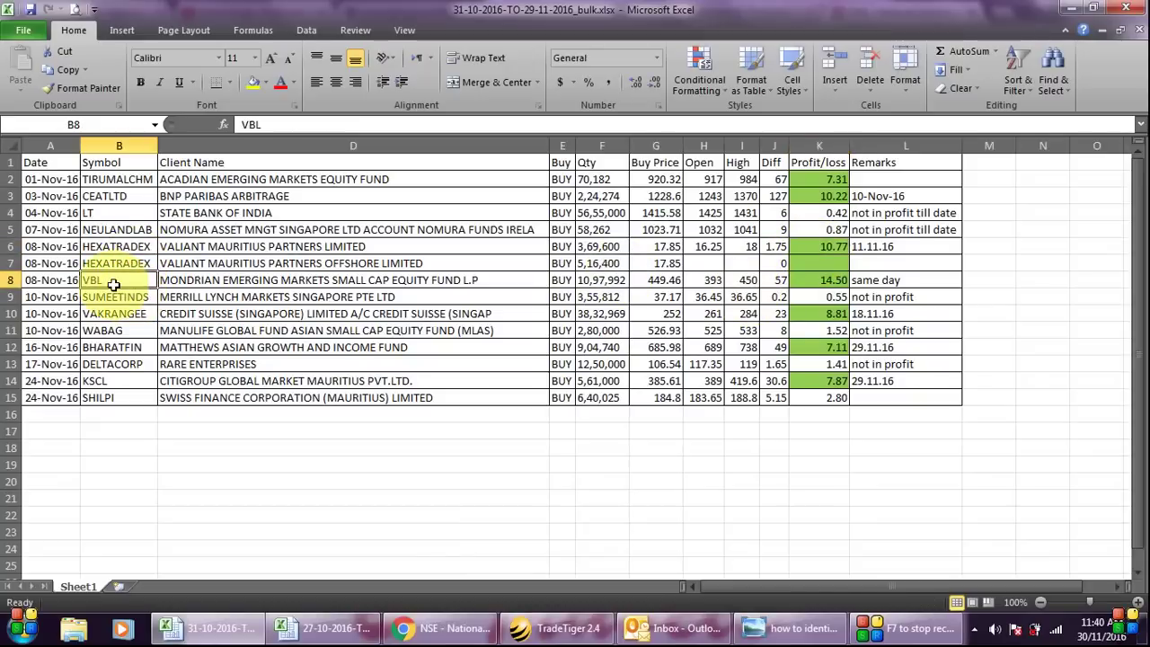
{"action": "left_click", "coordinate": [202, 282]}
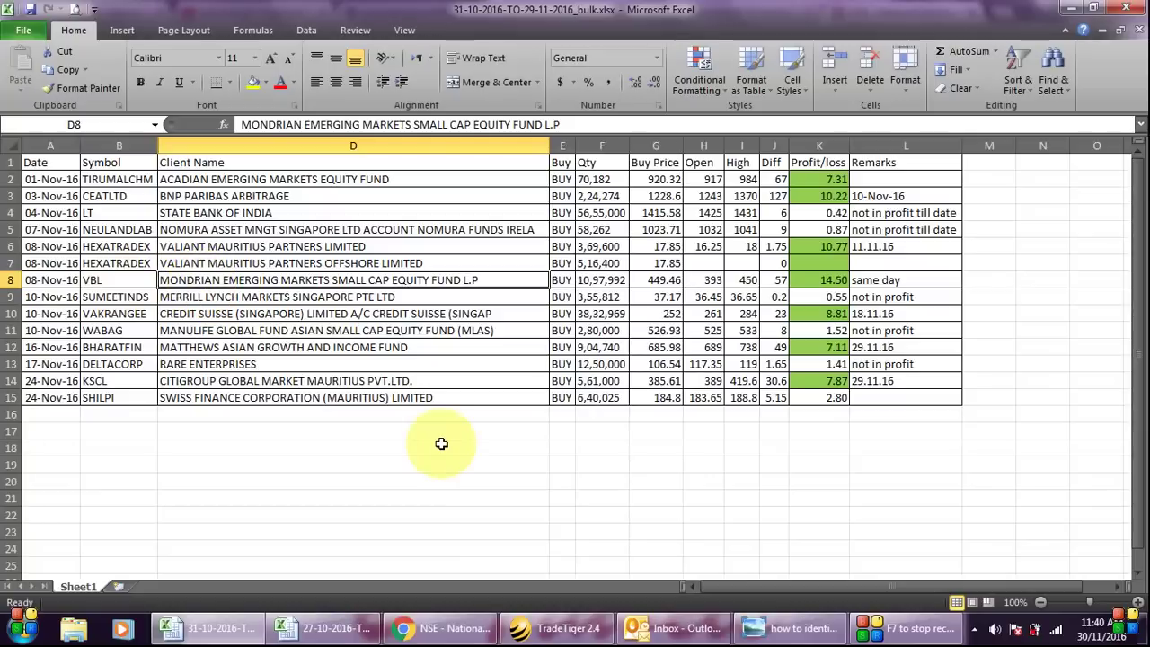
{"action": "left_click", "coordinate": [597, 281]}
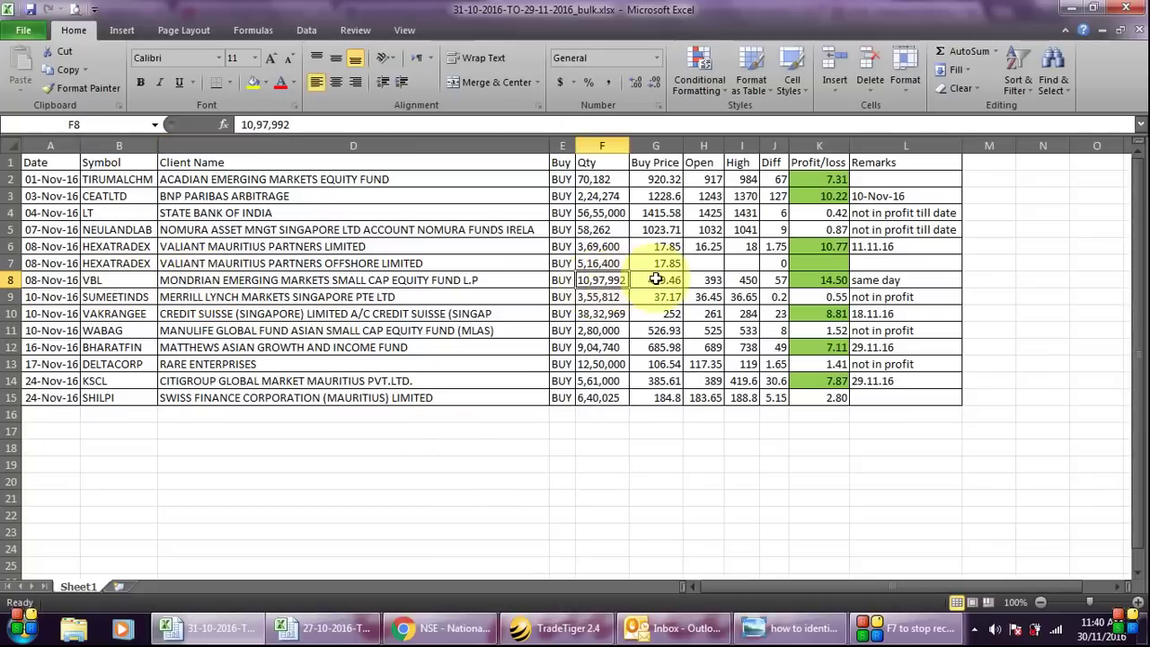
{"action": "left_click", "coordinate": [656, 279]}
{"action": "left_click", "coordinate": [706, 281]}
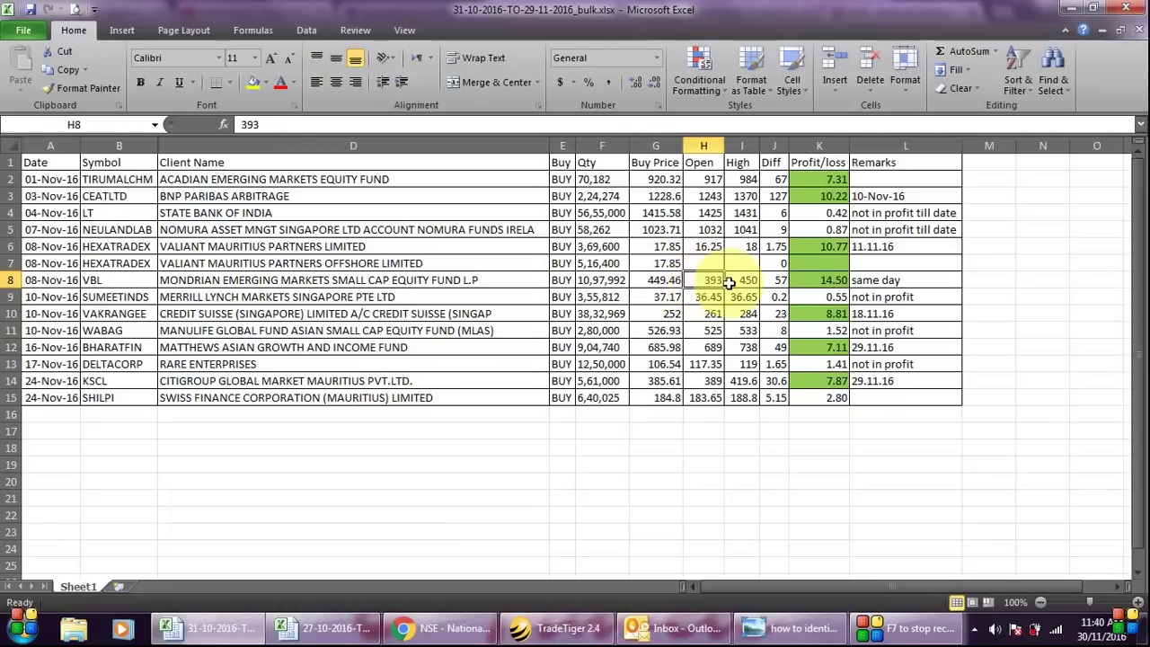
{"action": "left_click", "coordinate": [743, 281]}
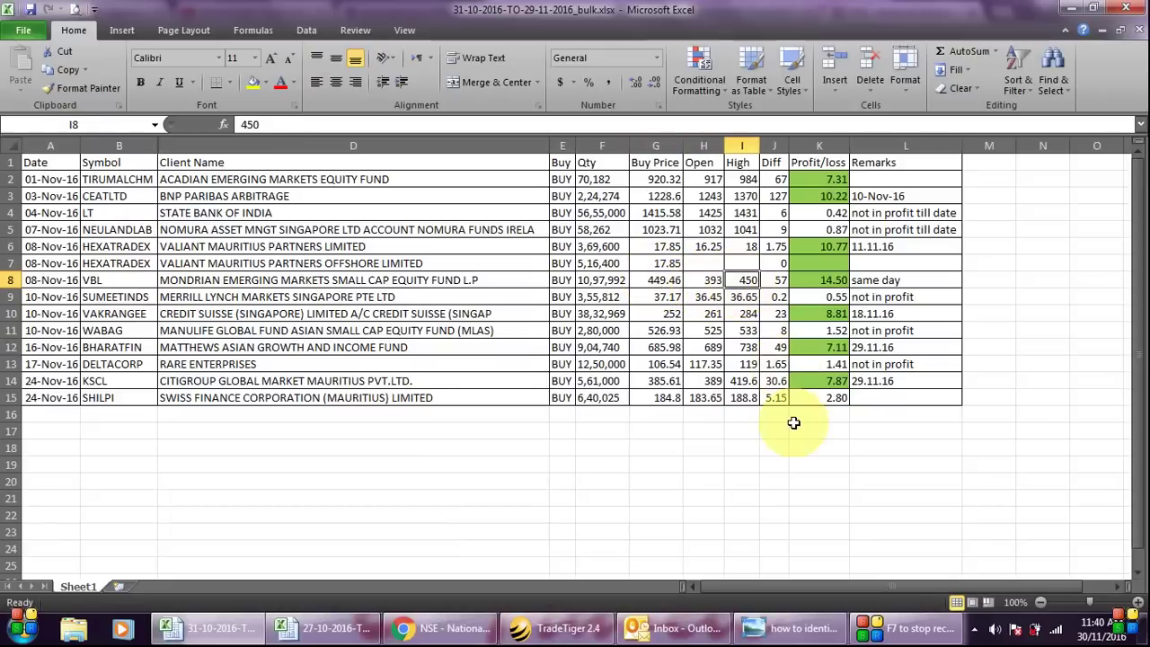
{"action": "left_click", "coordinate": [842, 281]}
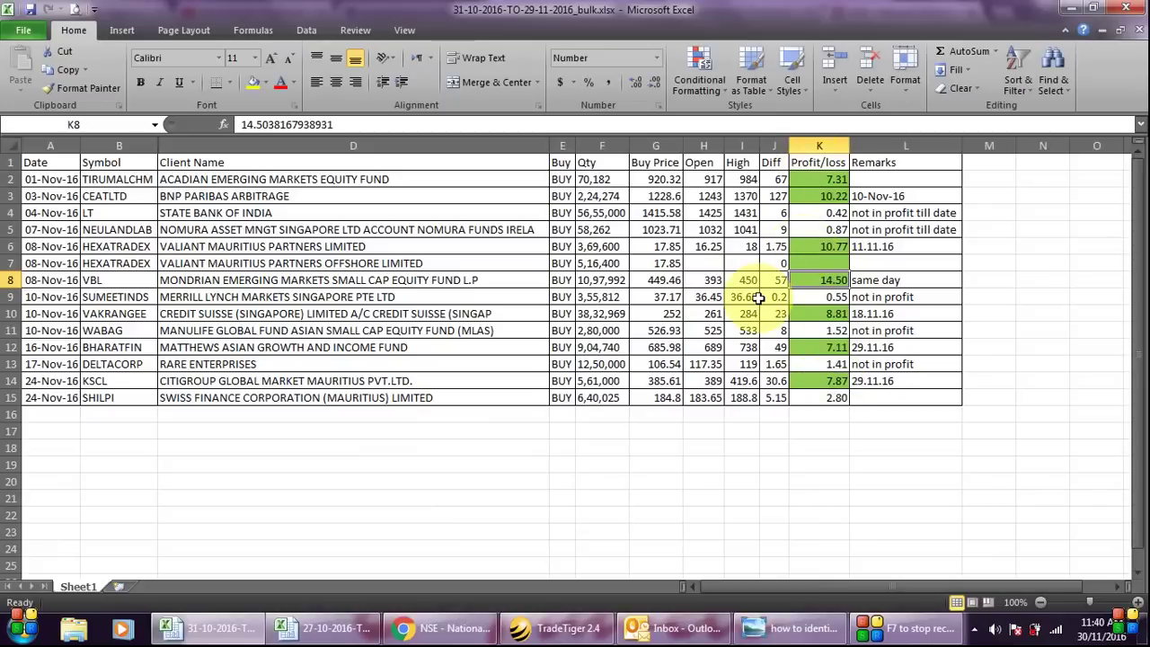
Step: Return to the 27-10-2016 bulk deals file and review the client names in D128:D313
{"action": "left_click", "coordinate": [353, 633]}
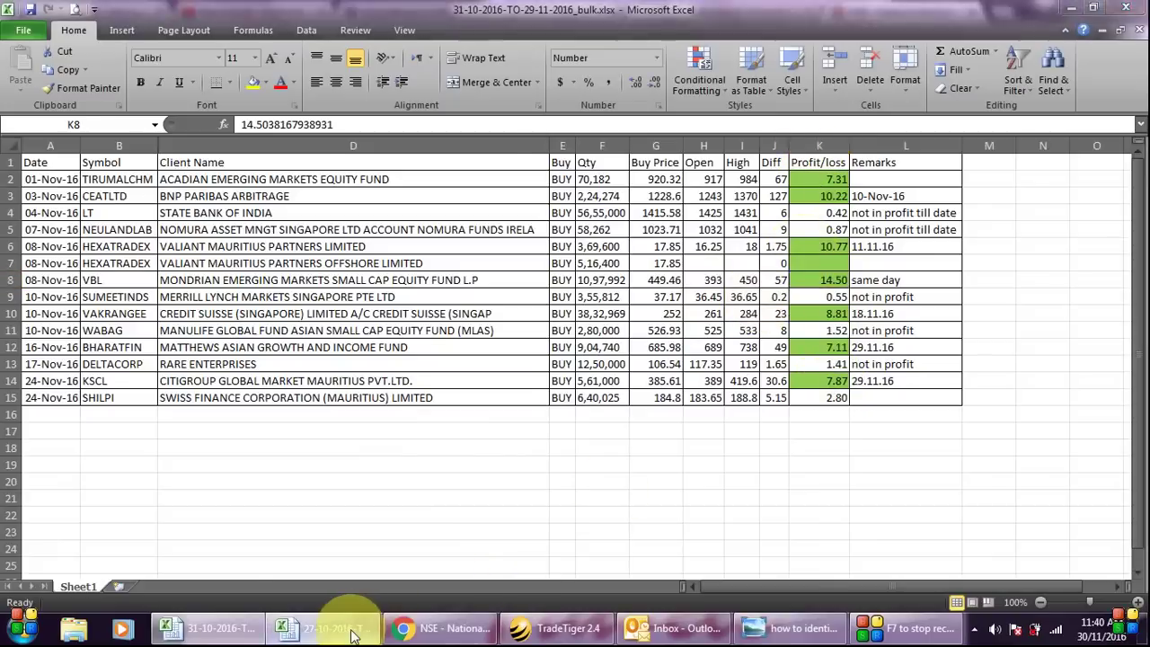
{"action": "left_click", "coordinate": [362, 177]}
{"action": "left_click_drag", "start_coordinate": [362, 177], "coordinate": [377, 364]}
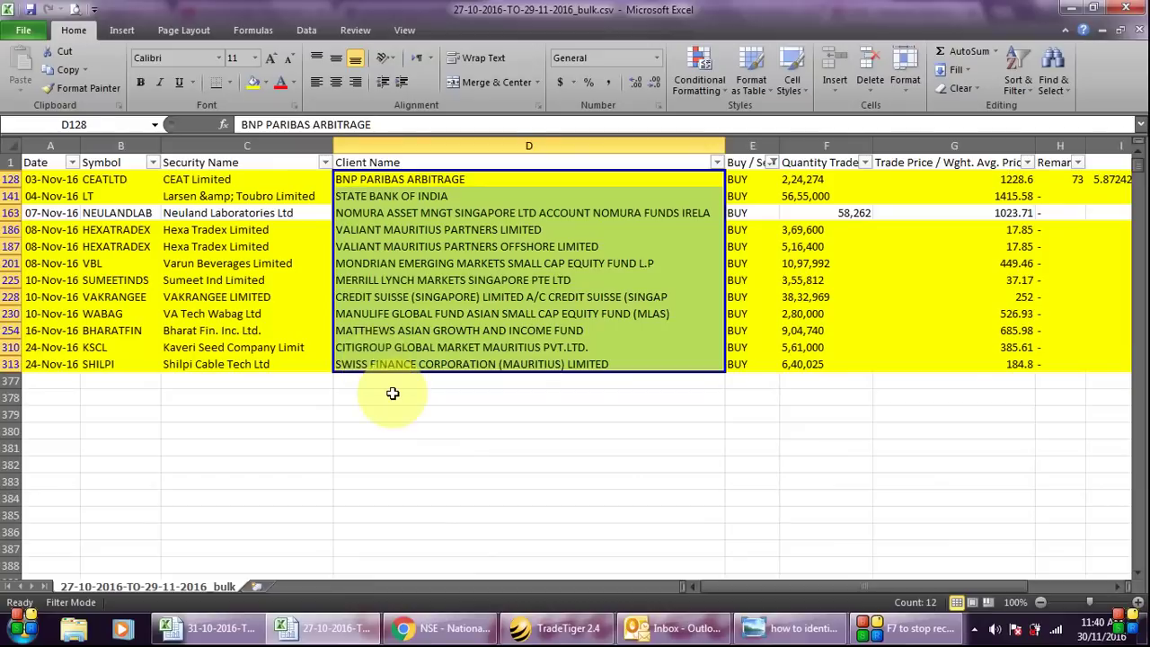
{"action": "left_click", "coordinate": [393, 396]}
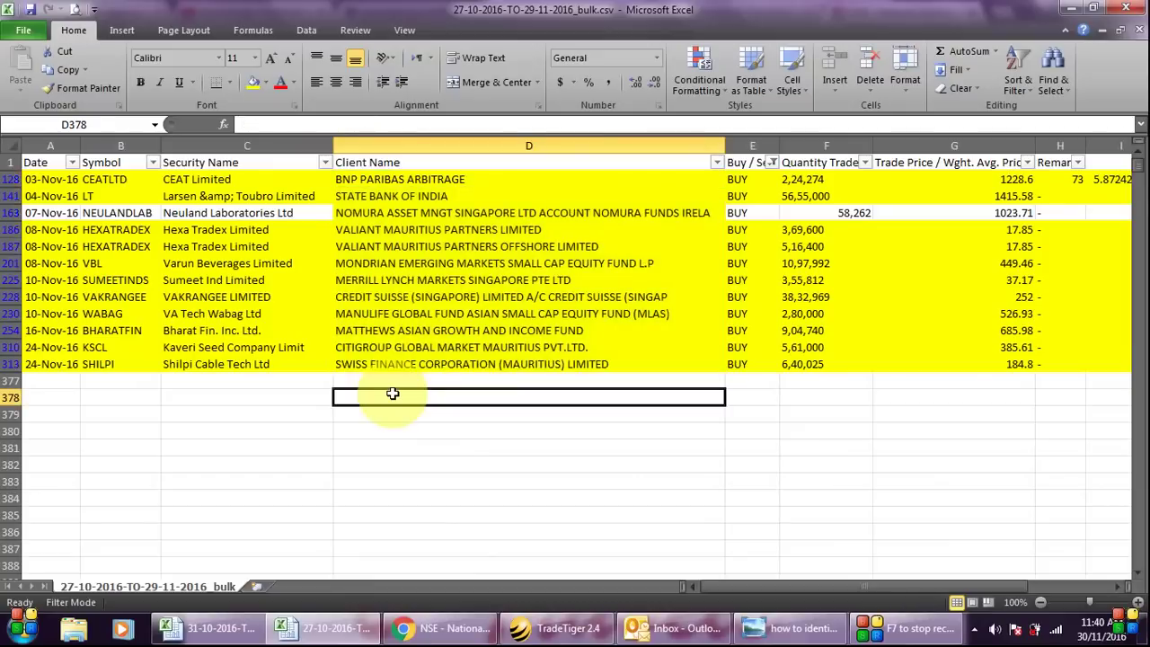
Step: Review the client names in D128:D313 and highlight the KSCL deal in A310:G310
{"action": "left_click_drag", "start_coordinate": [380, 179], "coordinate": [381, 358]}
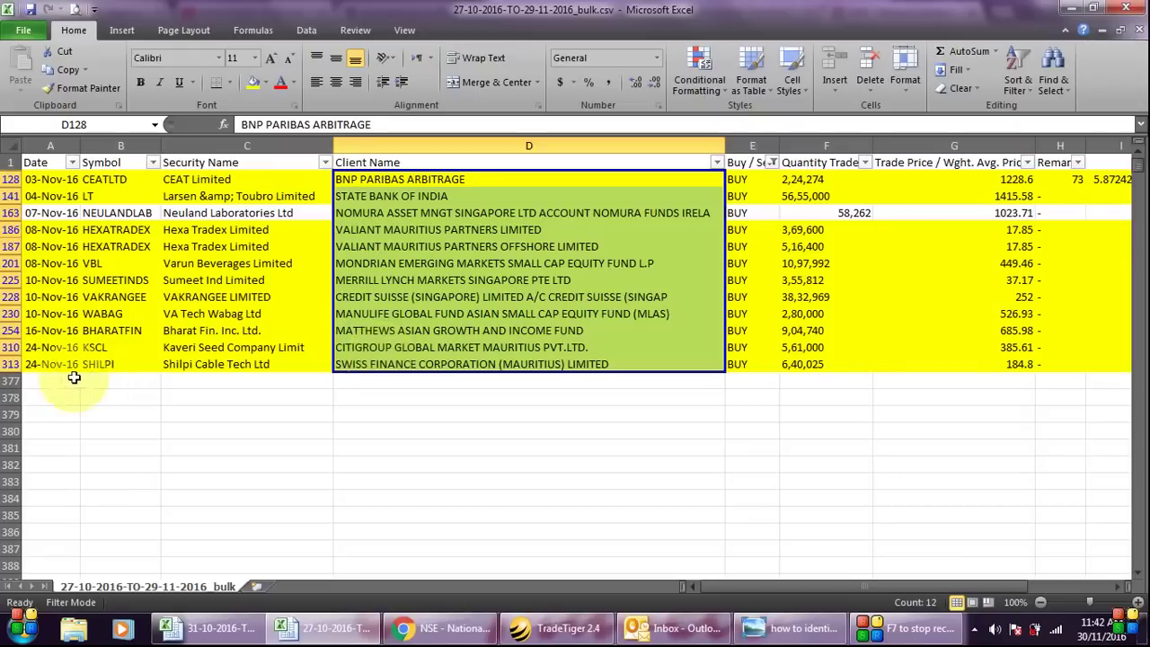
{"action": "left_click", "coordinate": [49, 351]}
{"action": "left_click_drag", "start_coordinate": [50, 351], "coordinate": [1006, 352]}
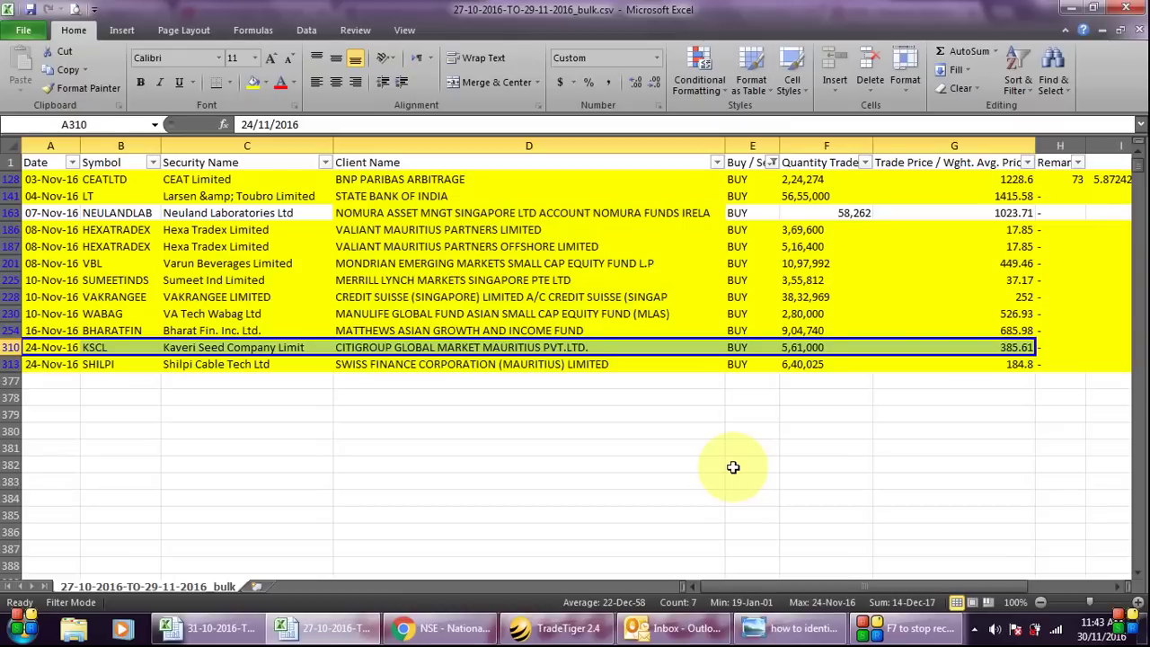
Step: Switch to Chrome, open the blog post "How to Earn Profit from Stock Market" from a new Blogger tab, and highlight its web address
{"action": "left_click", "coordinate": [446, 631]}
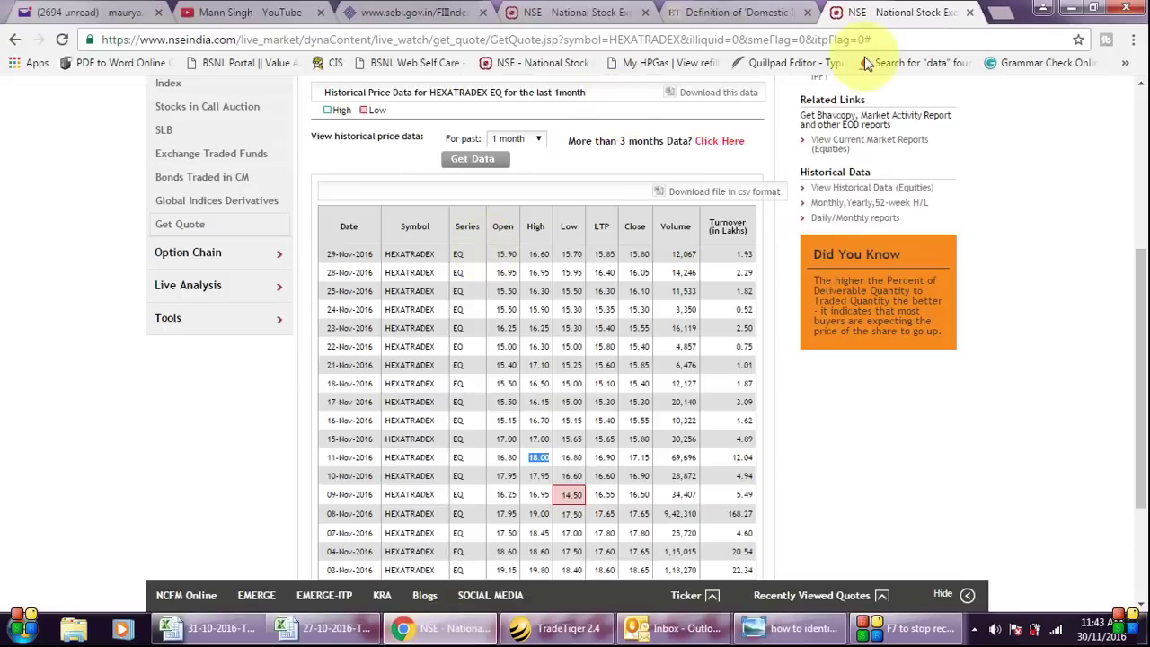
{"action": "left_click", "coordinate": [1003, 15]}
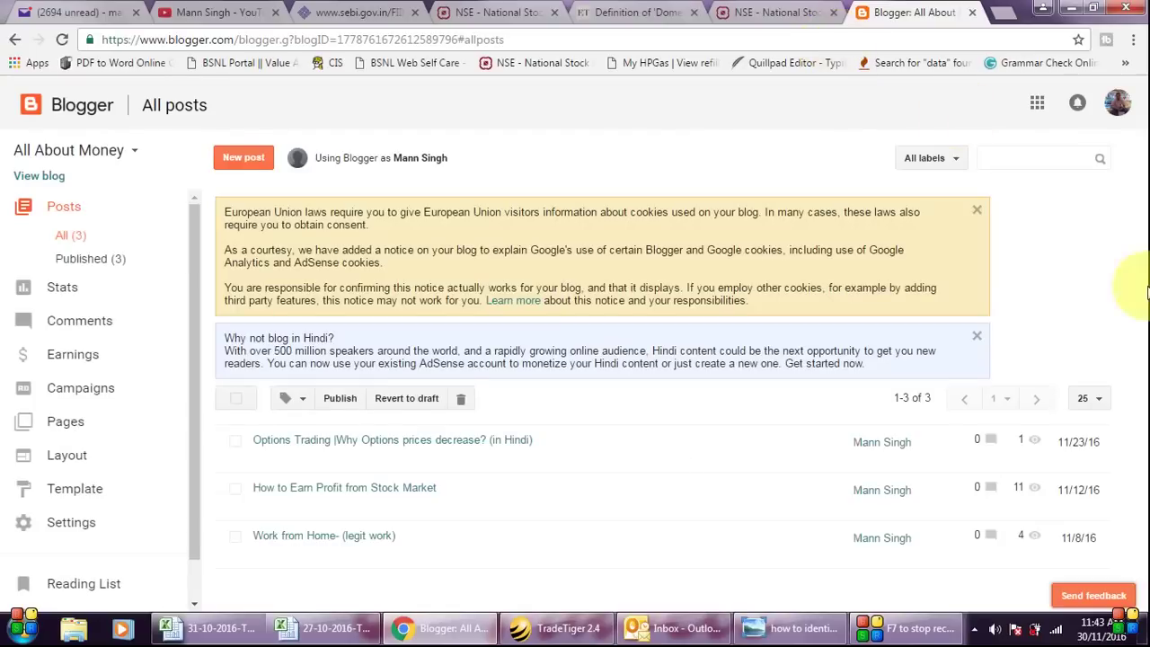
{"action": "mouse_move", "coordinate": [257, 508]}
{"action": "left_click", "coordinate": [292, 508]}
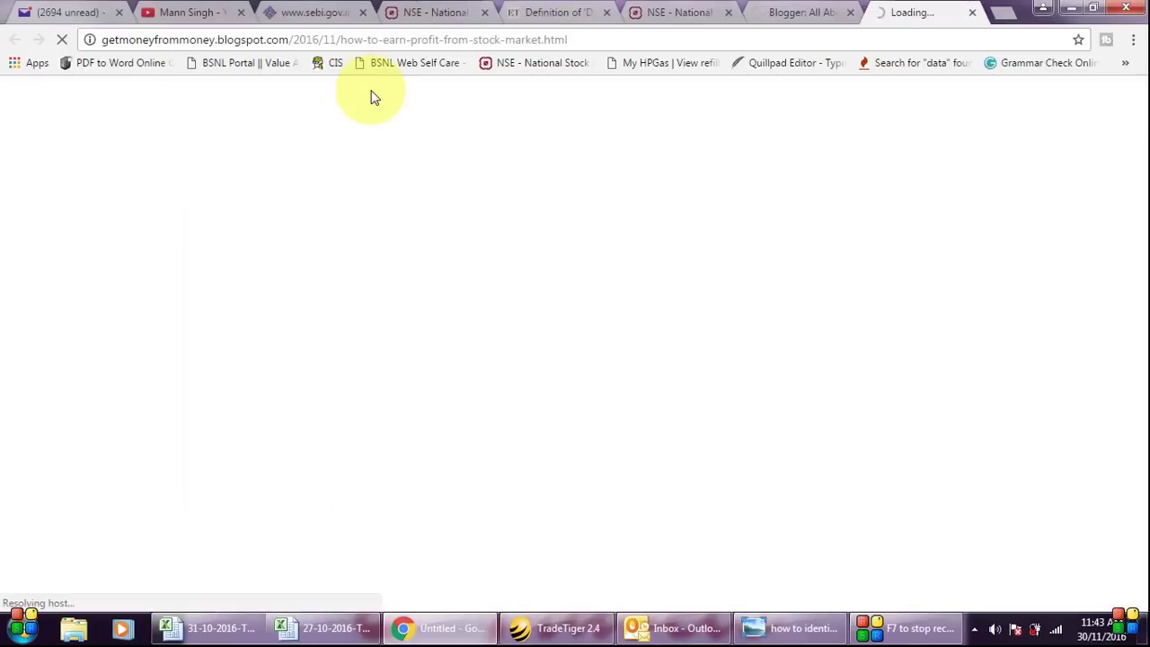
{"action": "left_click", "coordinate": [359, 43]}
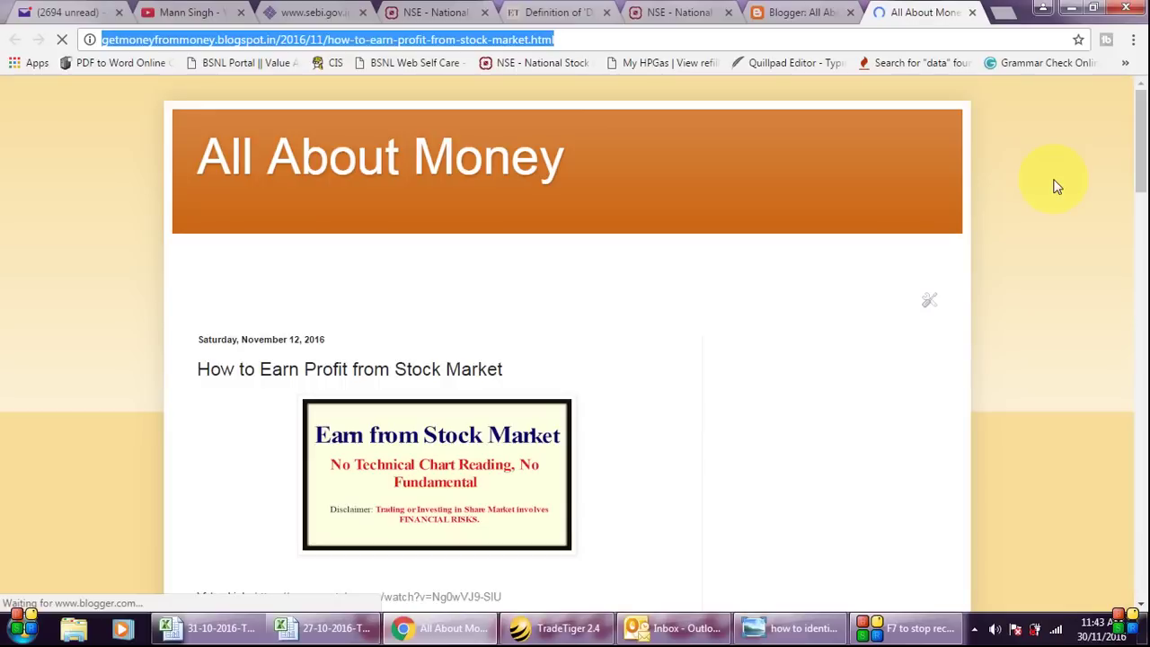
{"action": "left_click", "coordinate": [1056, 186]}
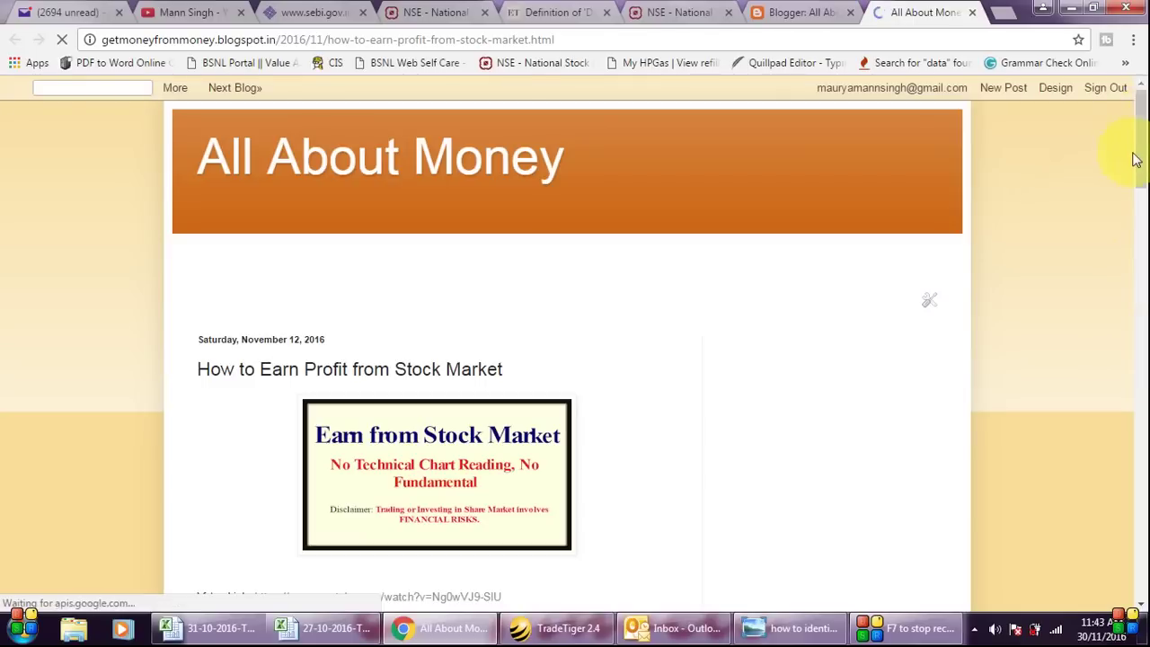
Step: Find the post's Bulk Deals Update table and compare it with the summary in 31-10-2016-TO-29-11-2016_bulk.xlsx
{"action": "scroll", "coordinate": [1141, 162], "scroll_direction": "down", "scroll_amount": 6}
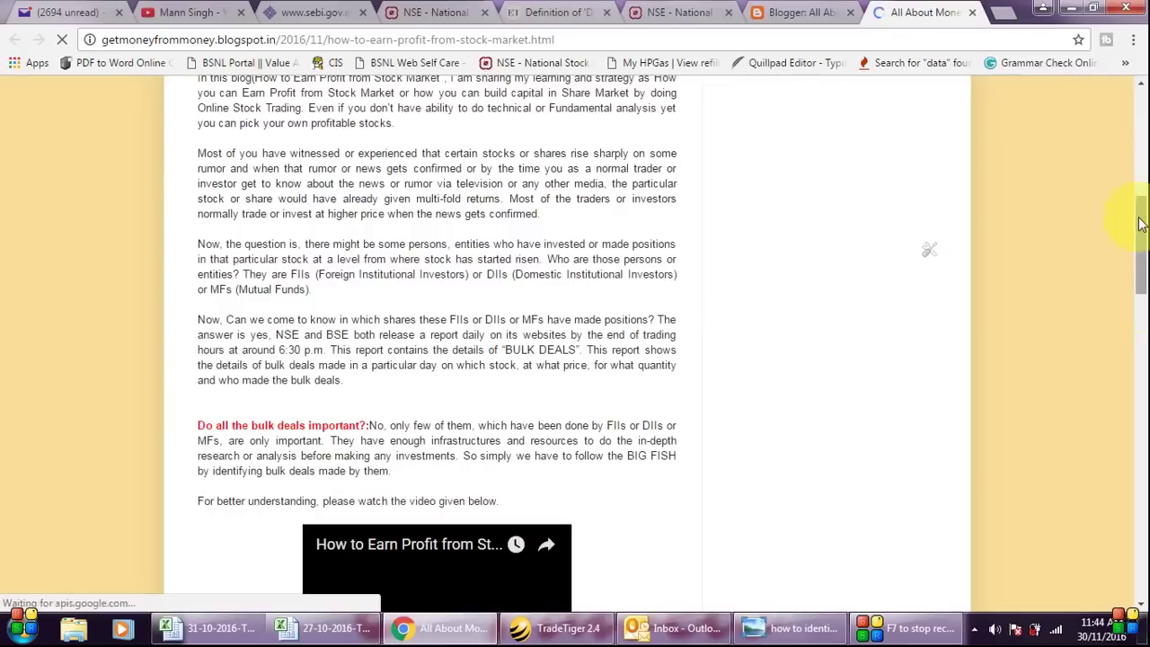
{"action": "scroll", "coordinate": [1139, 220], "scroll_direction": "down", "scroll_amount": 4}
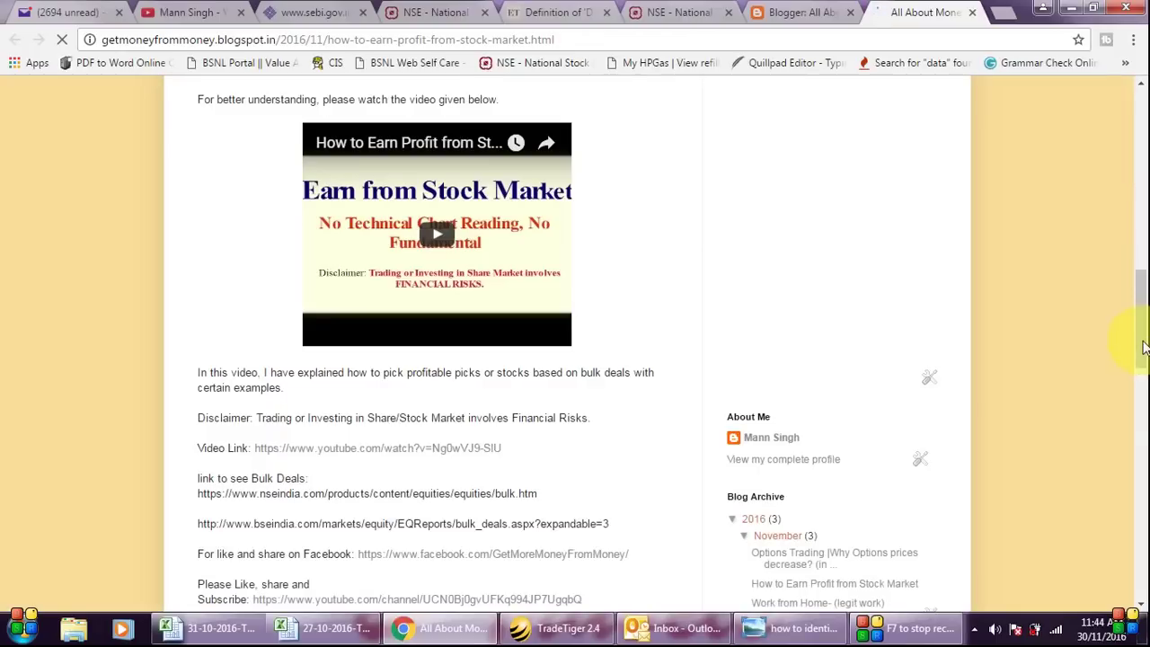
{"action": "scroll", "coordinate": [1141, 333], "scroll_direction": "down", "scroll_amount": 4}
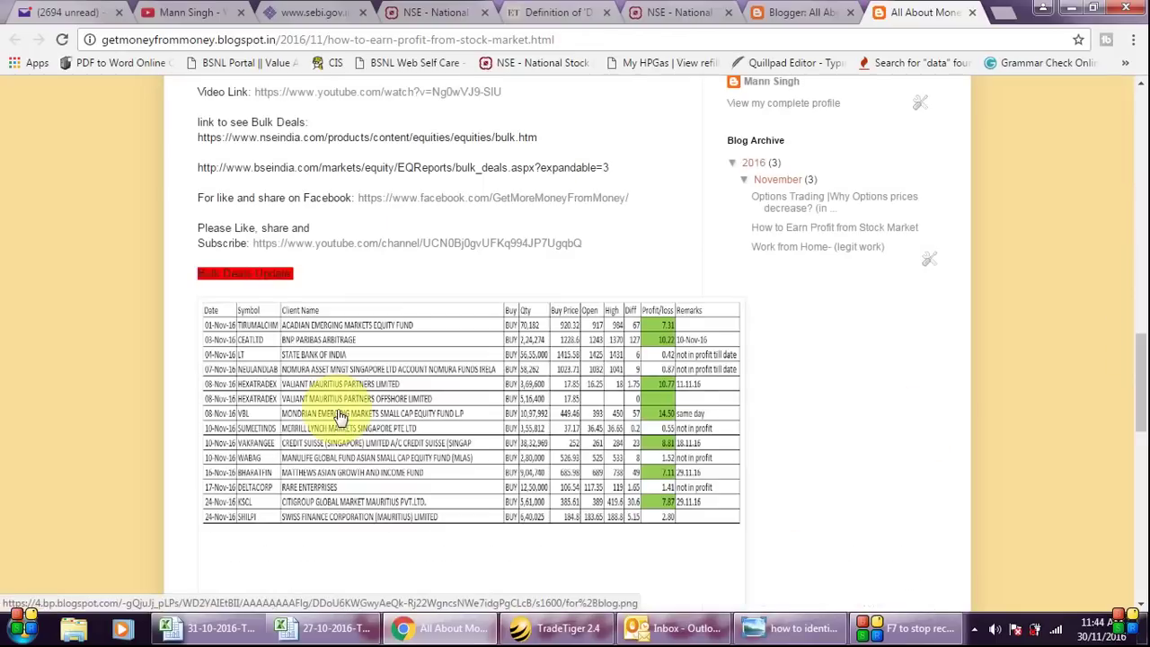
{"action": "left_click", "coordinate": [328, 628]}
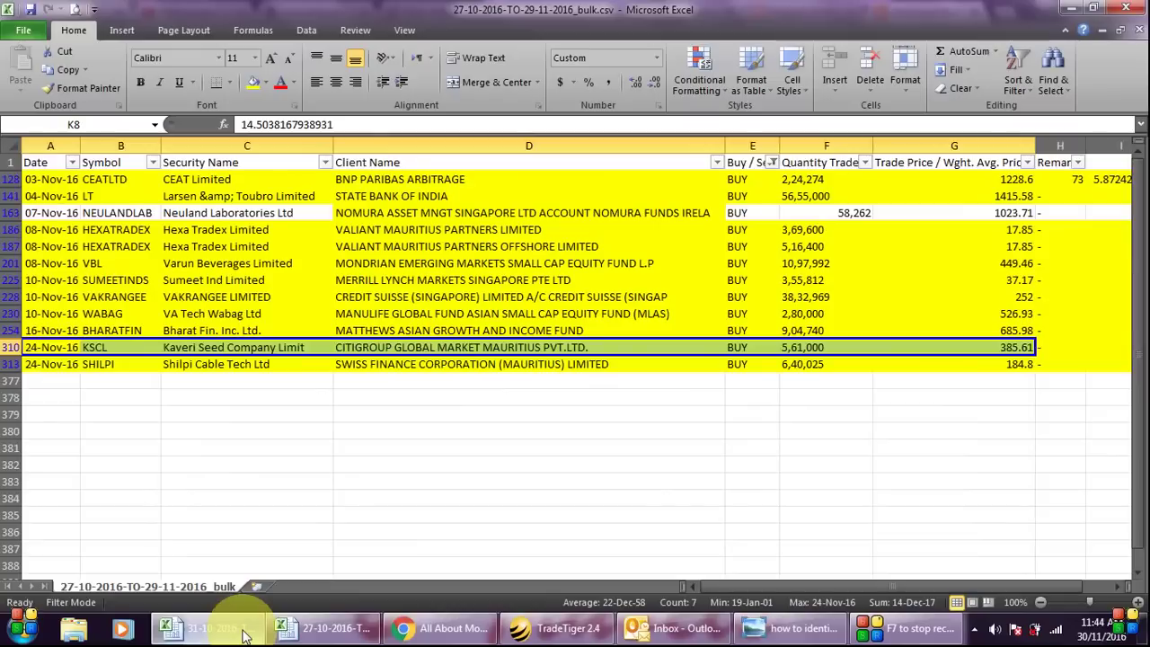
{"action": "left_click", "coordinate": [245, 631]}
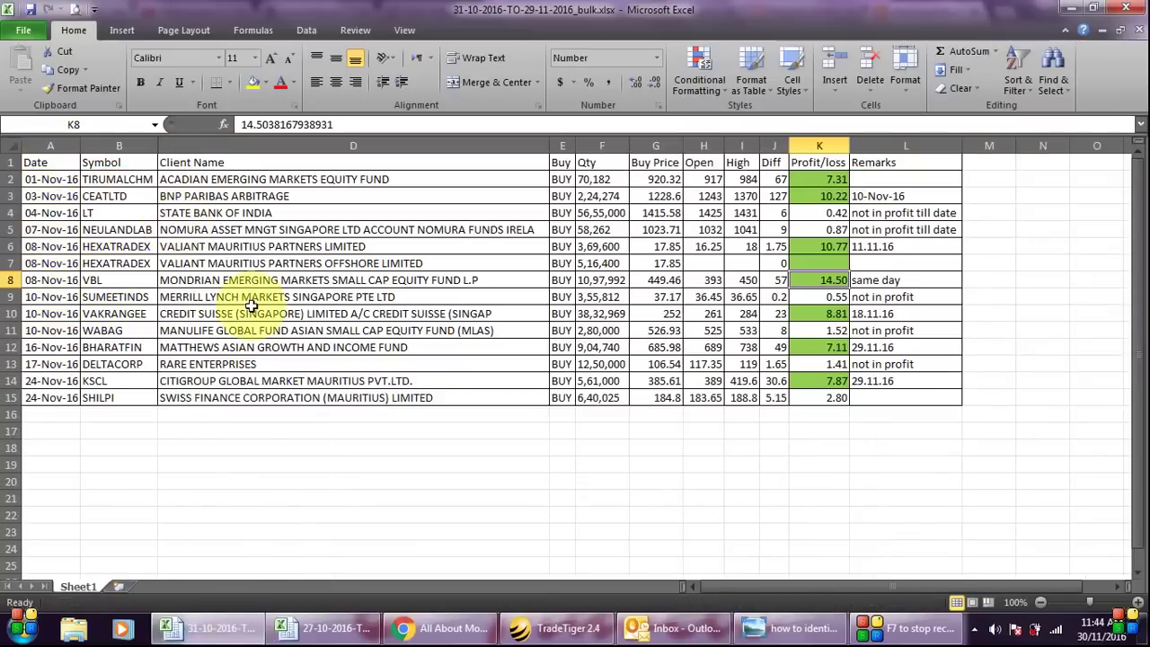
{"action": "left_click", "coordinate": [438, 628]}
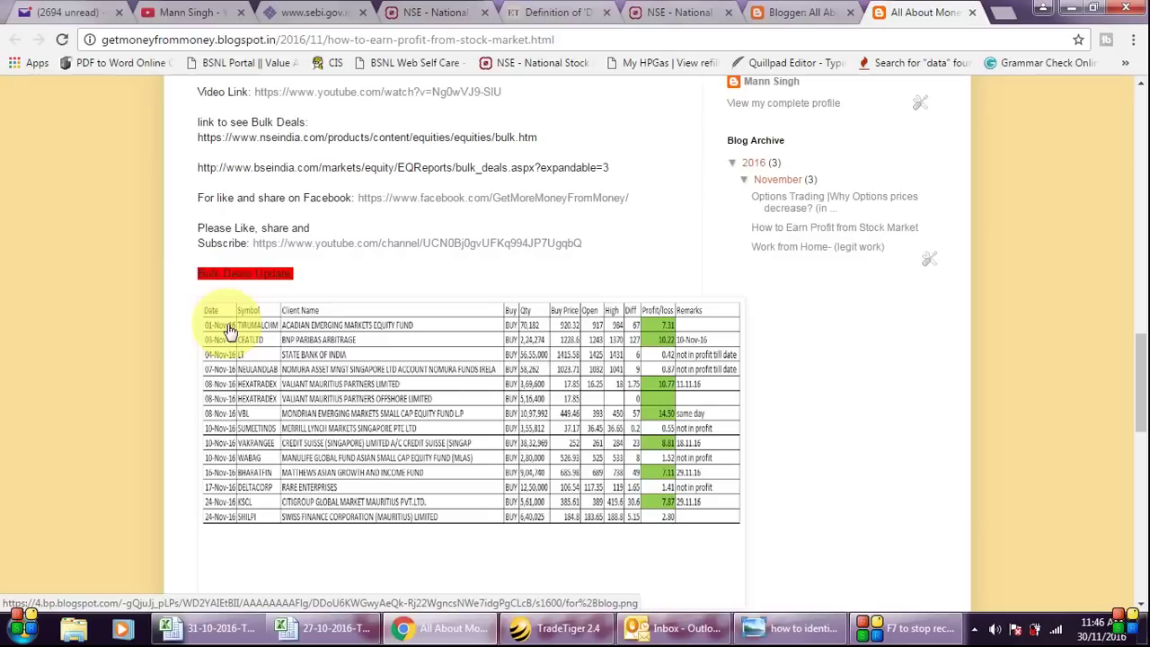
Step: Switch to the 27-10-2016 bulk deals file and go through the client names from BNP Paribas Arbitrage down to the 24-Nov-16 deals
{"action": "left_click", "coordinate": [351, 628]}
{"action": "left_click", "coordinate": [392, 180]}
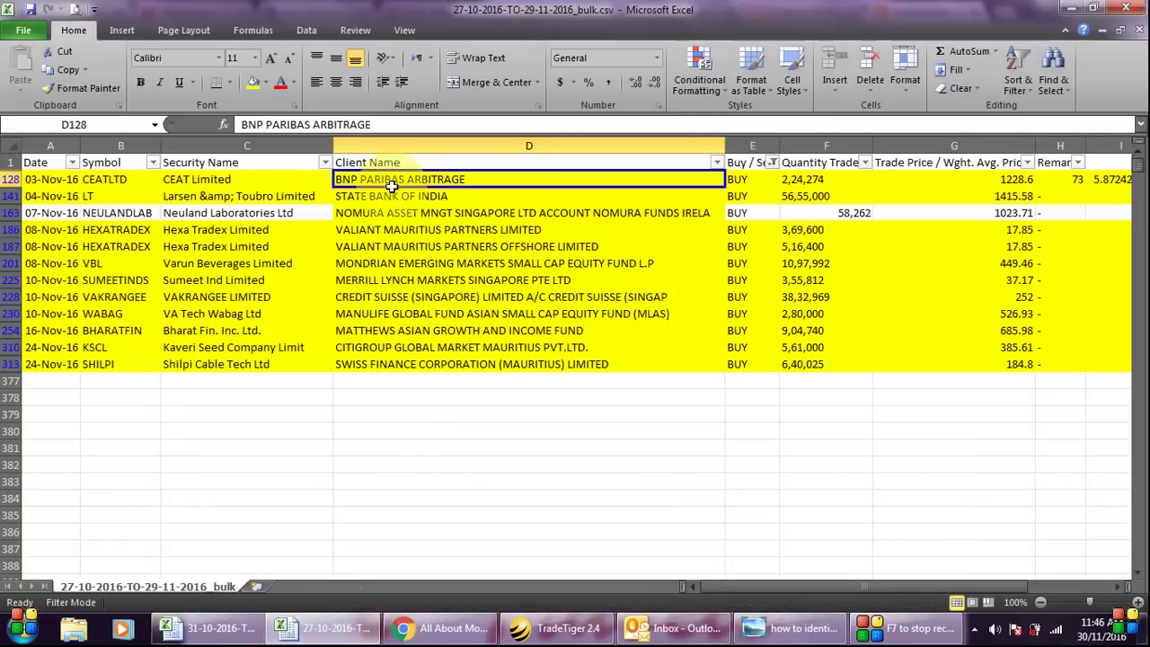
{"action": "key", "text": "Down"}
{"action": "key", "text": "Down"}
{"action": "key", "text": "Down"}
{"action": "key", "text": "Down"}
{"action": "key", "text": "Down"}
{"action": "key", "text": "Down"}
{"action": "key", "text": "Down"}
{"action": "key", "text": "Down"}
{"action": "key", "text": "Down"}
{"action": "key", "text": "Down"}
{"action": "key", "text": "Down"}
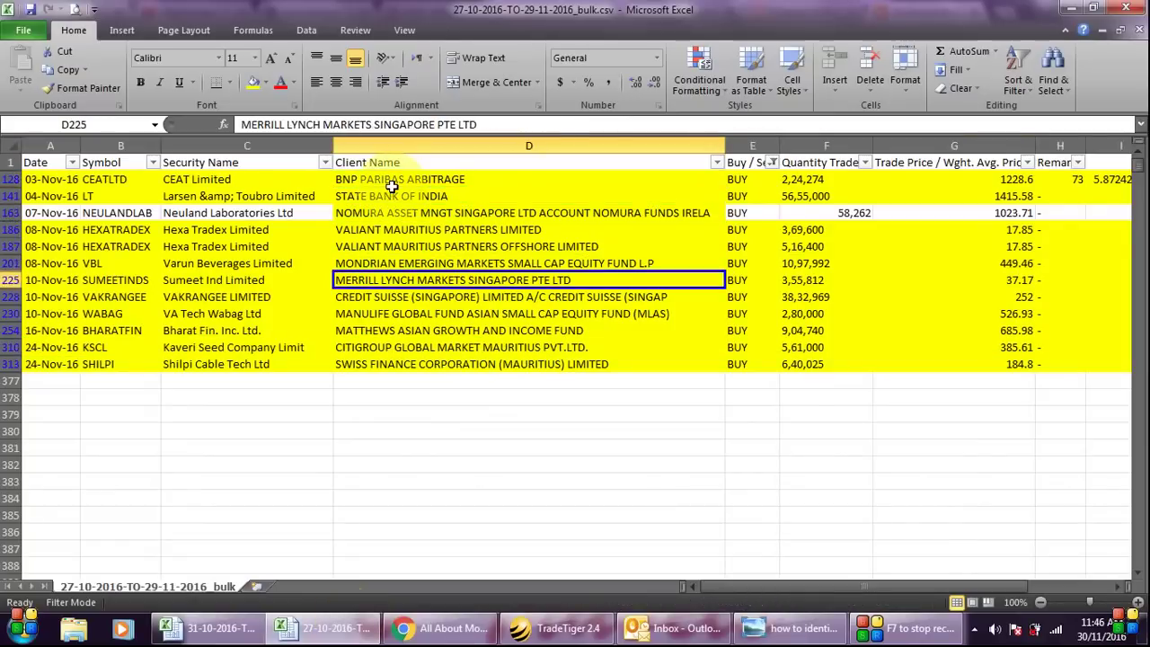
{"action": "key", "text": "Up"}
{"action": "key", "text": "Up"}
{"action": "key", "text": "Up"}
{"action": "key", "text": "Up"}
{"action": "key", "text": "Up"}
{"action": "key", "text": "Up"}
{"action": "key", "text": "Up"}
{"action": "key", "text": "Up"}
{"action": "key", "text": "Up"}
{"action": "key", "text": "Up"}
{"action": "key", "text": "Up"}
{"action": "key", "text": "Up"}
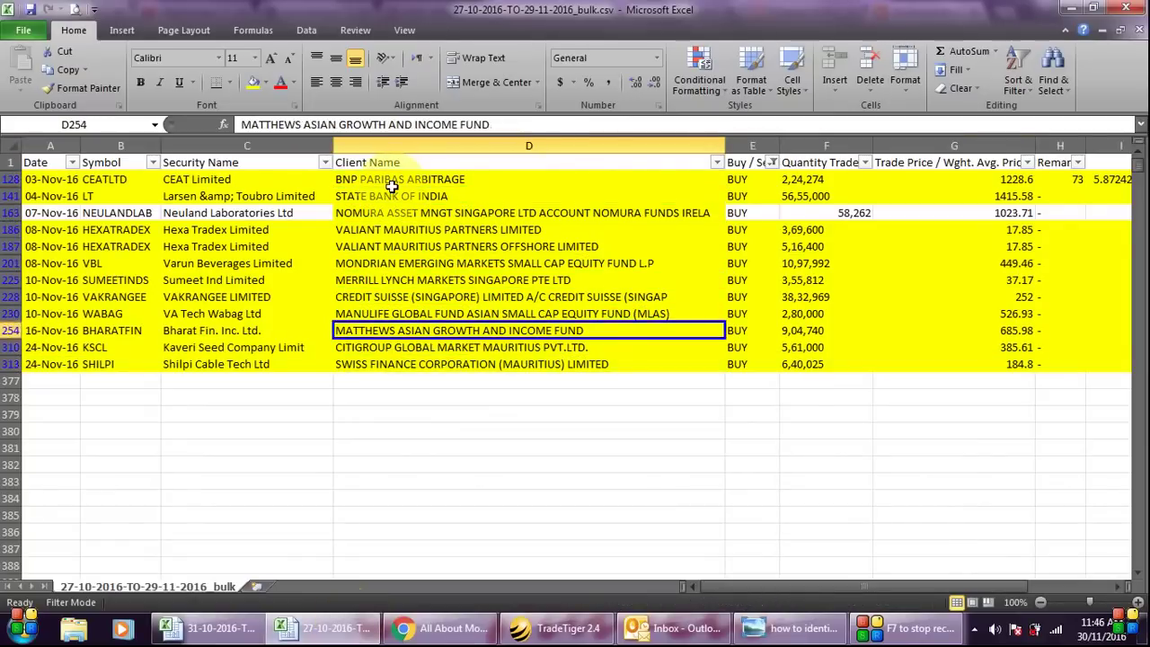
{"action": "key", "text": "Down"}
{"action": "key", "text": "Down"}
{"action": "key", "text": "Down"}
{"action": "key", "text": "Down"}
{"action": "key", "text": "Down"}
{"action": "key", "text": "Down"}
{"action": "key", "text": "Down"}
{"action": "key", "text": "Down"}
{"action": "key", "text": "Down"}
{"action": "key", "text": "Down"}
{"action": "key", "text": "Down"}
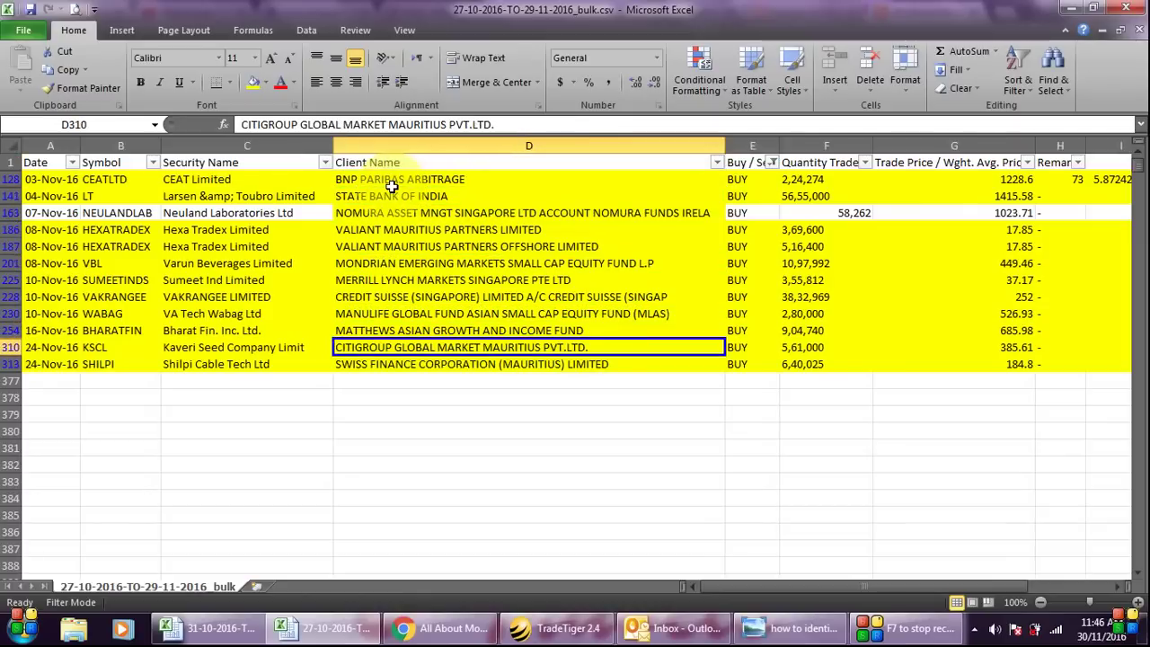
Step: Highlight the two 24-Nov-16 deals, KSCL and SHILPI, from date to trade price in A310:G313
{"action": "key", "text": "shift+Down"}
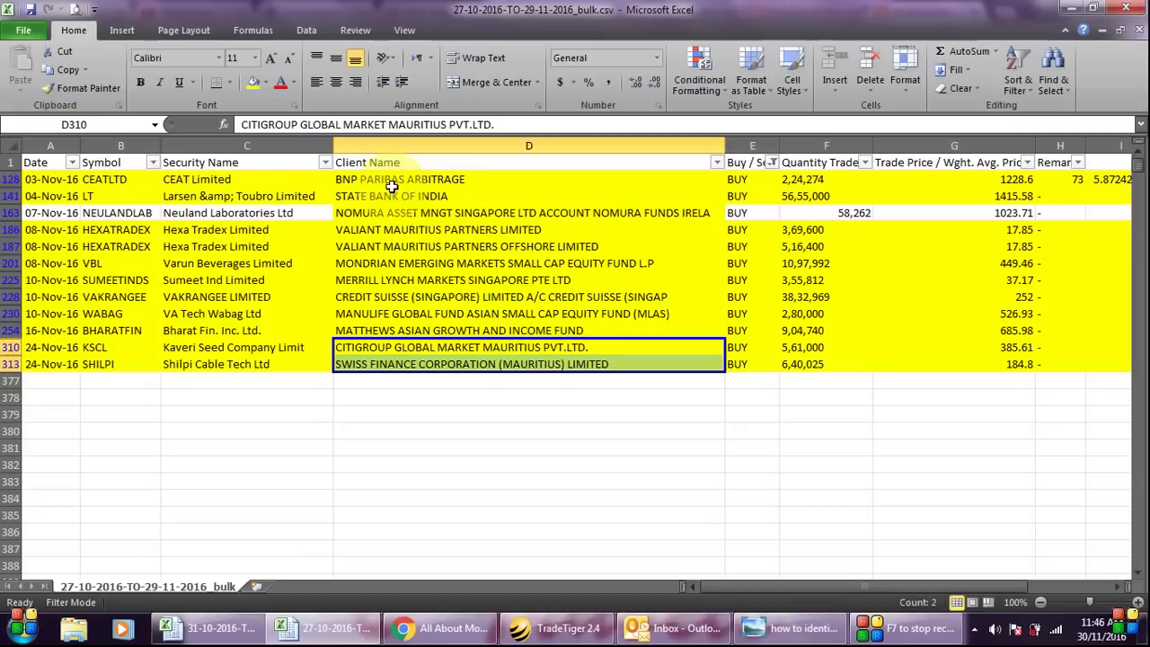
{"action": "key", "text": "shift+Left"}
{"action": "key", "text": "shift+Left"}
{"action": "key", "text": "shift+Left"}
{"action": "key", "text": "shift+Right"}
{"action": "key", "text": "shift+Right"}
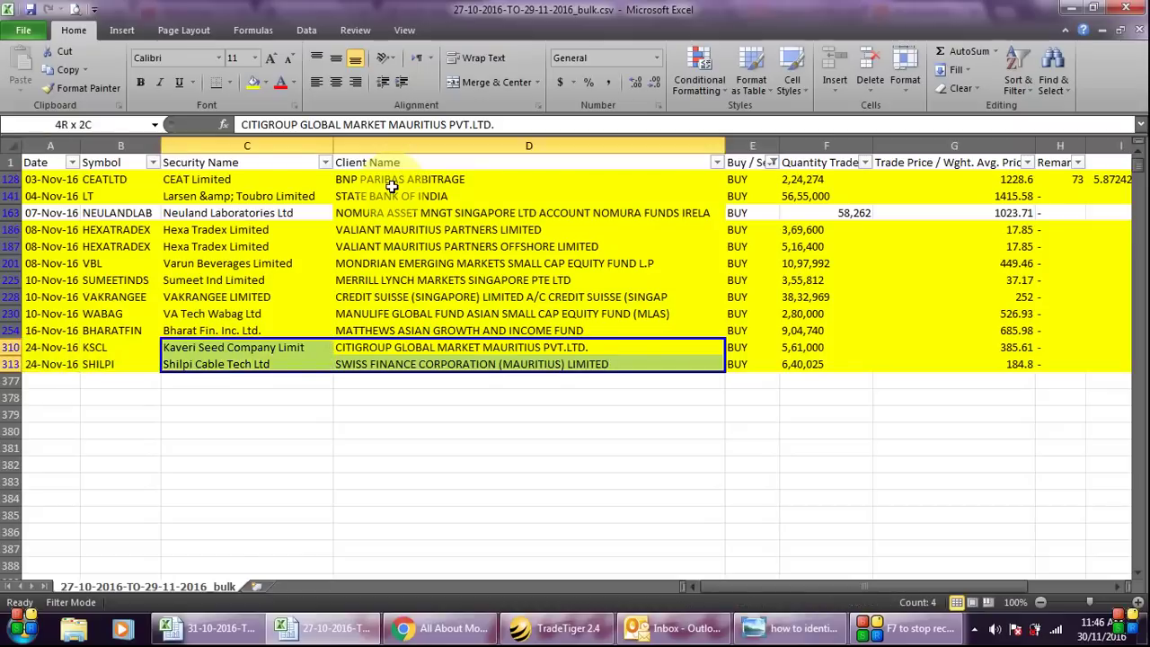
{"action": "key", "text": "Left"}
{"action": "key", "text": "Left"}
{"action": "key", "text": "Left"}
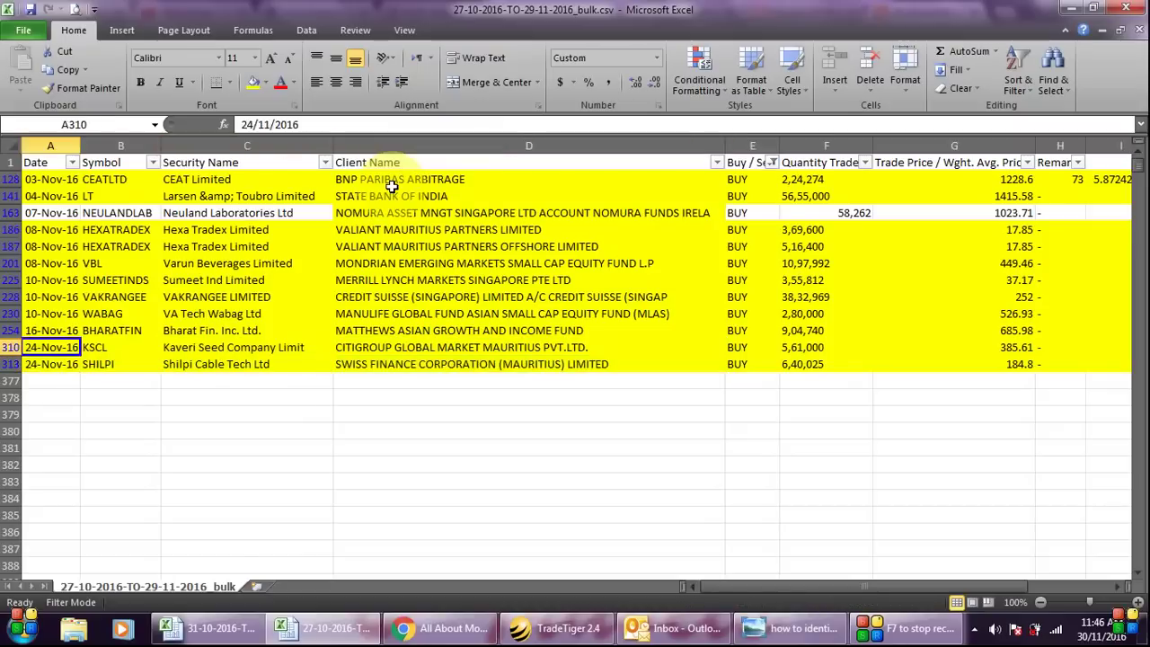
{"action": "key", "text": "shift+Down"}
{"action": "key", "text": "shift+Right"}
{"action": "key", "text": "shift+Right"}
{"action": "key", "text": "shift+Right"}
{"action": "key", "text": "shift+Right"}
{"action": "key", "text": "shift+Right"}
{"action": "key", "text": "shift+Right"}
{"action": "key", "text": "shift+Right"}
{"action": "key", "text": "shift+Left"}
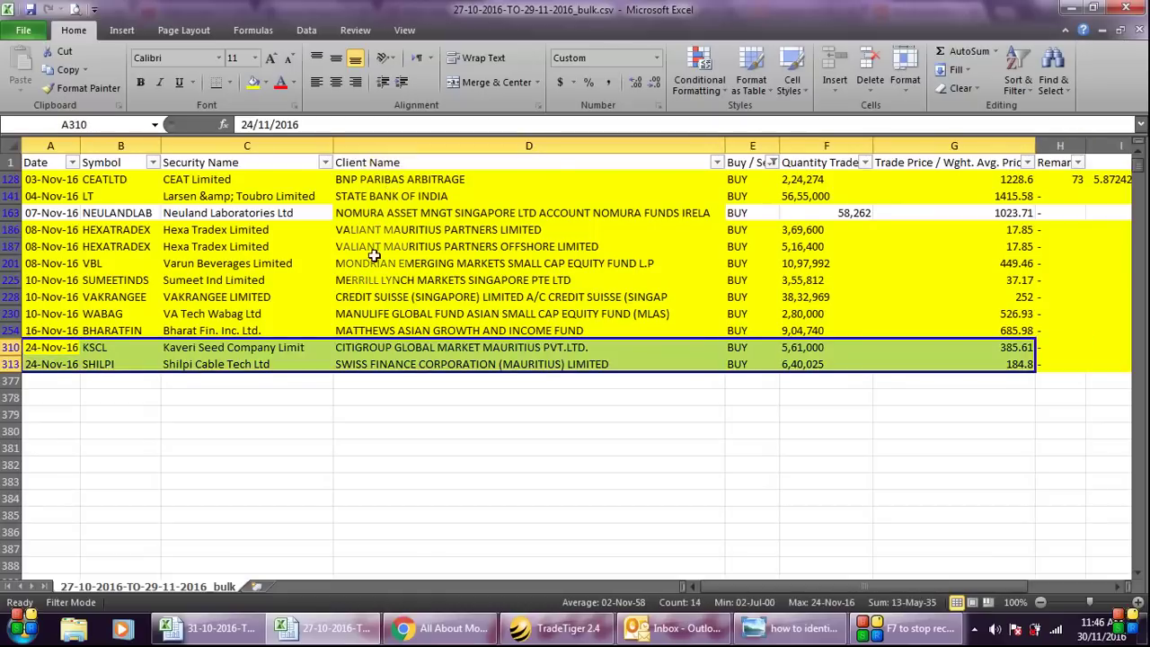
Step: Check the blog's Bulk Deals Update table in Chrome, then return to the 27-10-2016 bulk deals file and clear the selection
{"action": "left_click", "coordinate": [445, 628]}
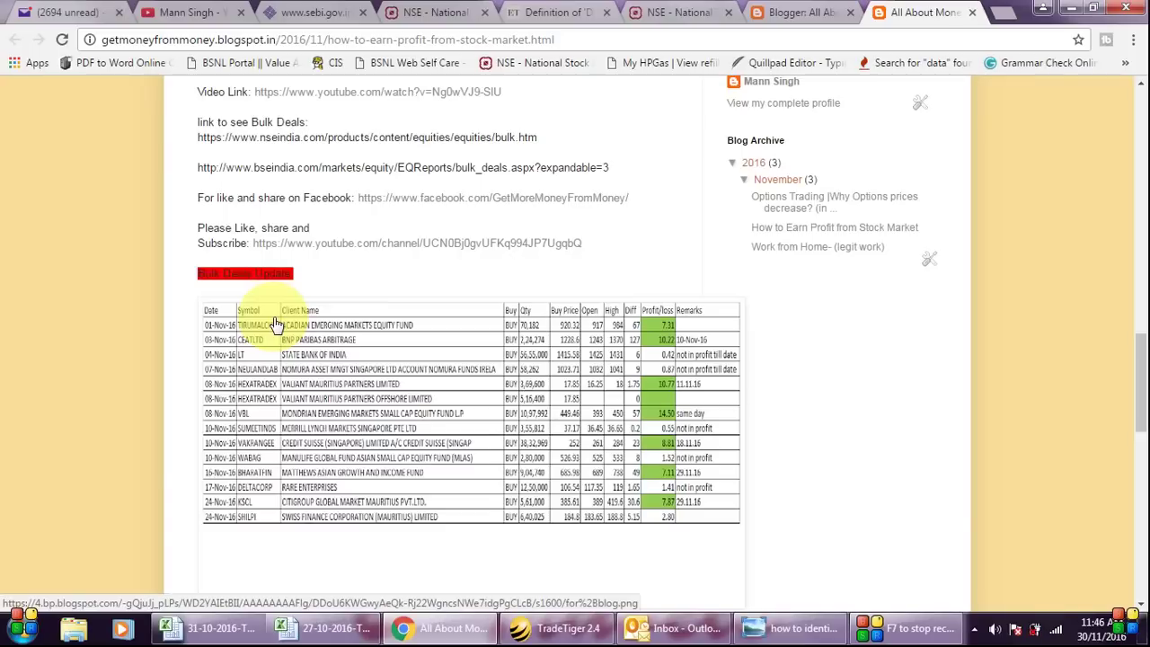
{"action": "left_click", "coordinate": [332, 628]}
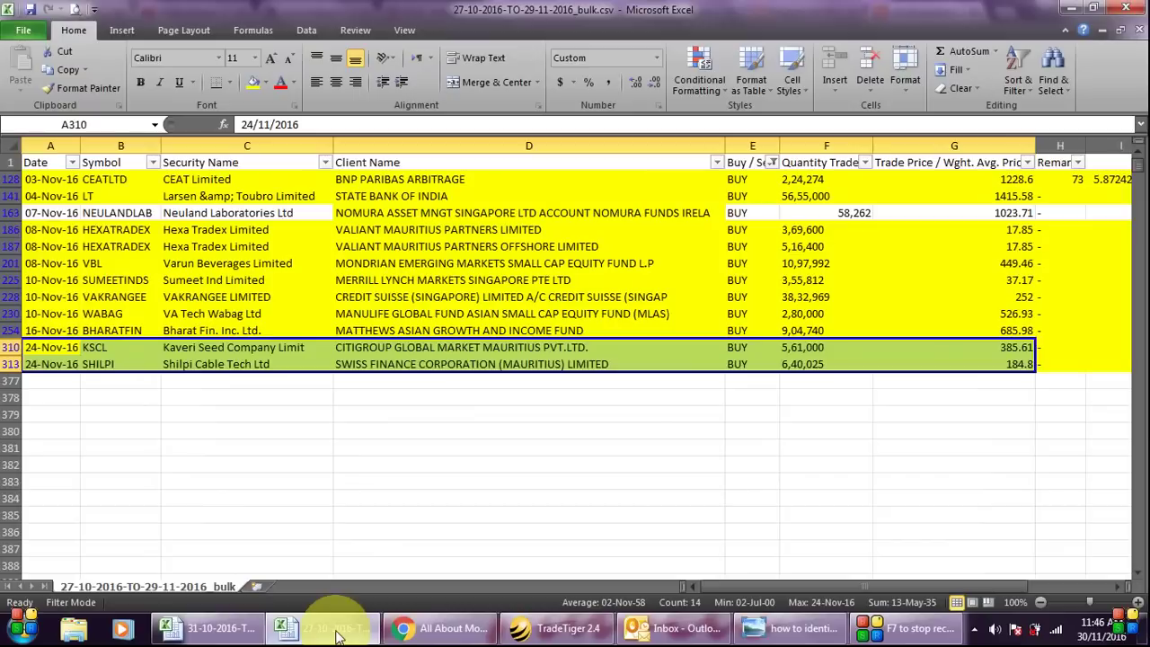
{"action": "left_click", "coordinate": [394, 428]}
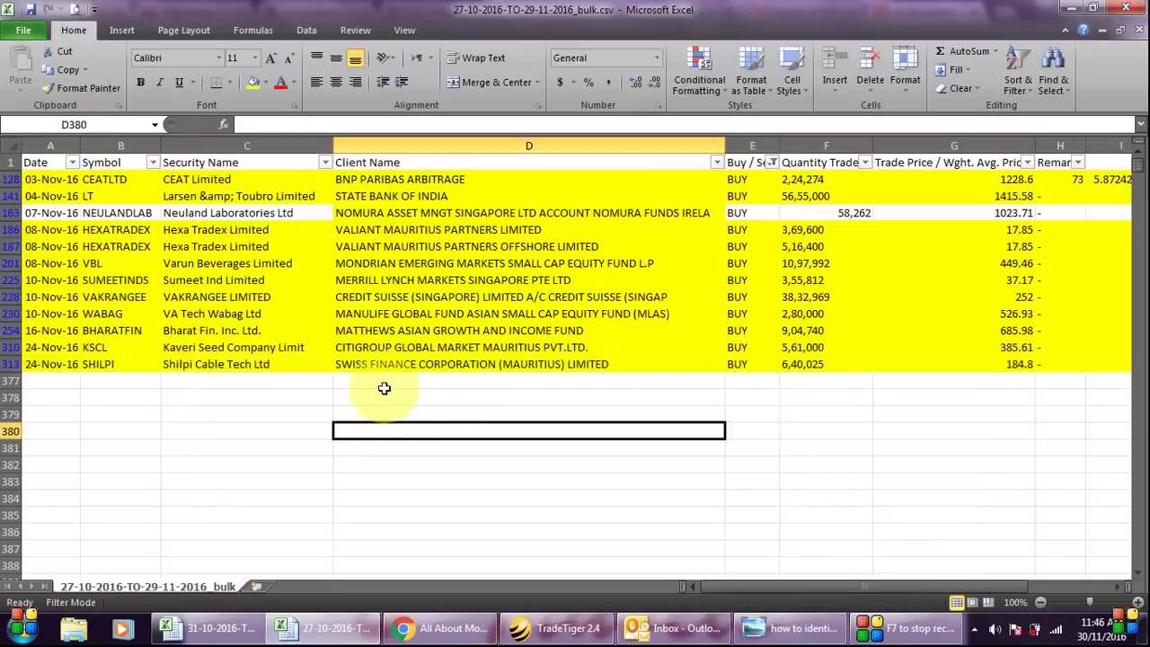
{"action": "left_click", "coordinate": [384, 388]}
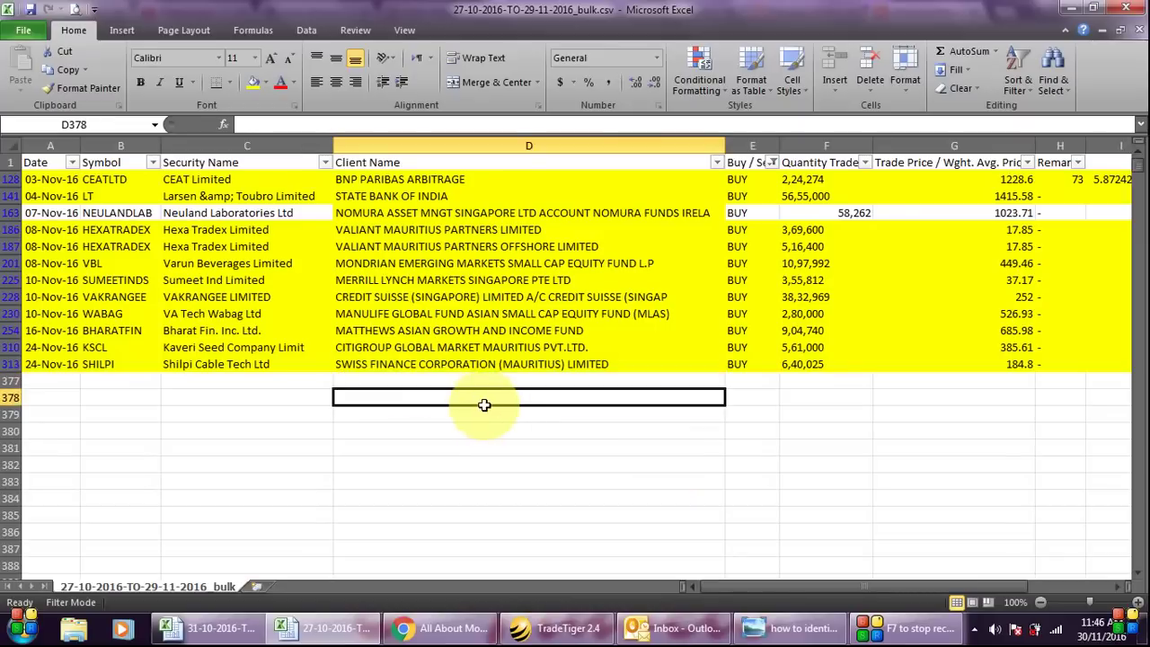
Step: Examine the client names of the filtered deals individually, from Swiss Finance Corporation up to Valiant Mauritius Partners Offshore, and finish on Merrill Lynch
{"action": "left_click", "coordinate": [402, 364]}
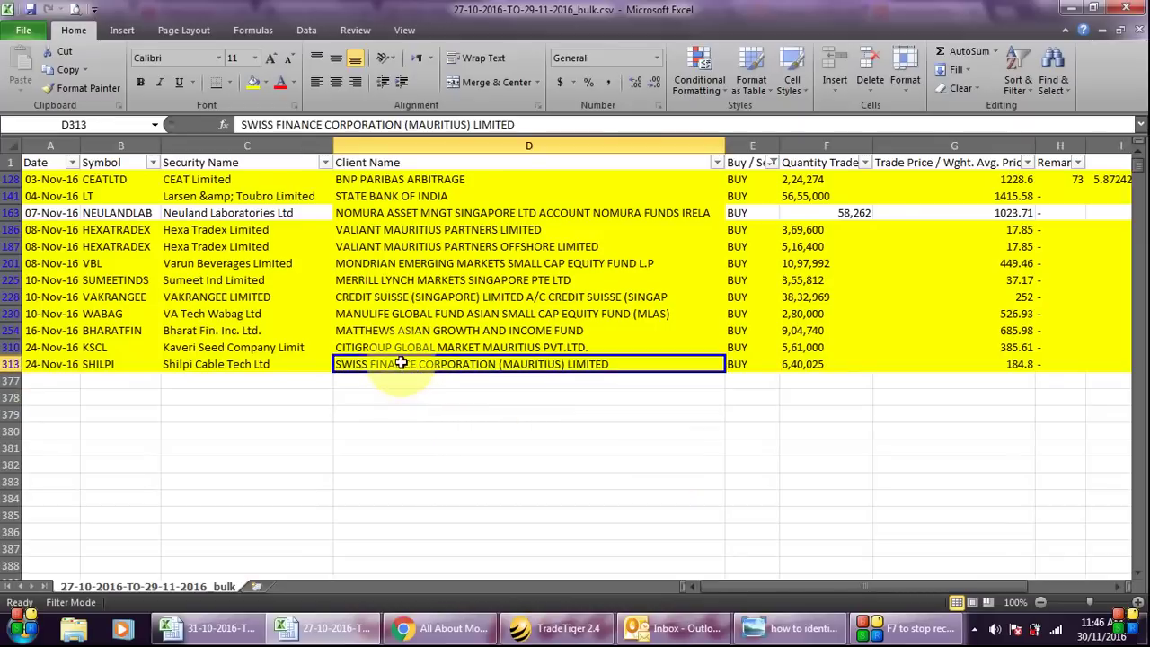
{"action": "left_click", "coordinate": [384, 345]}
{"action": "left_click", "coordinate": [385, 330]}
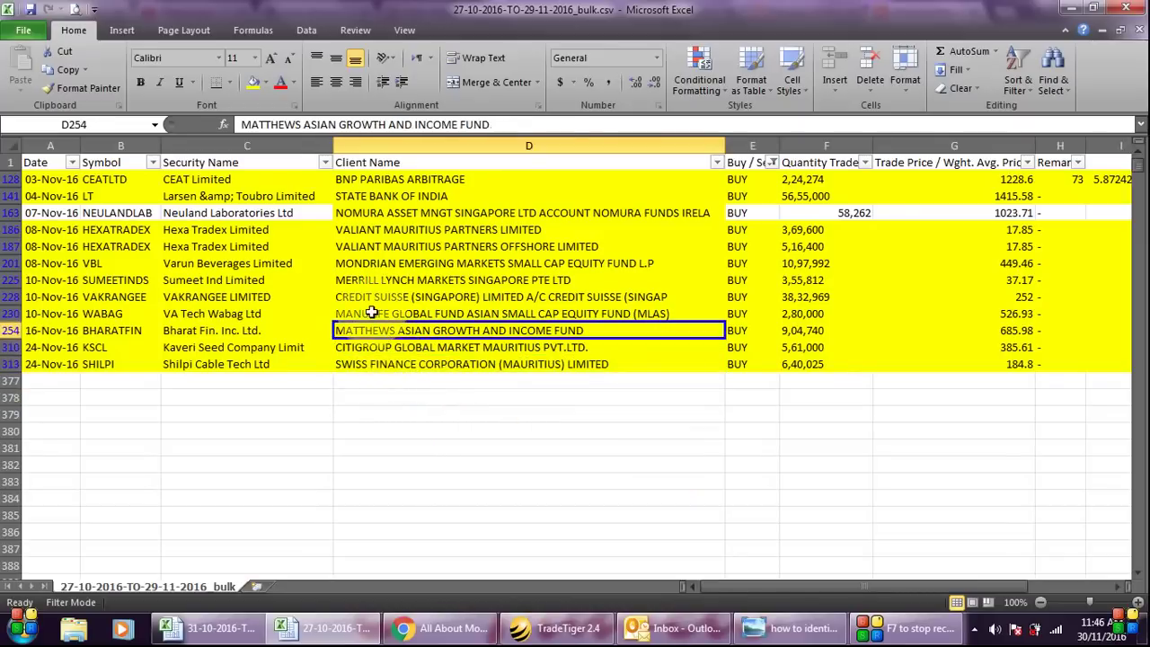
{"action": "left_click", "coordinate": [371, 314]}
{"action": "left_click", "coordinate": [368, 297]}
{"action": "left_click", "coordinate": [363, 279]}
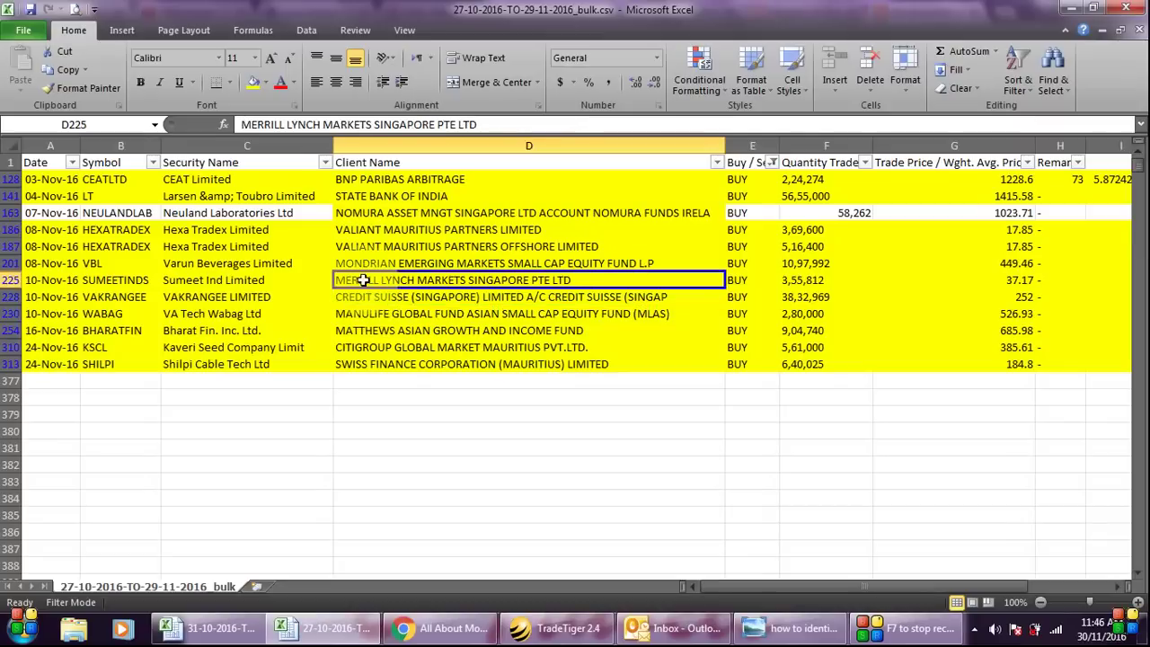
{"action": "left_click", "coordinate": [359, 247]}
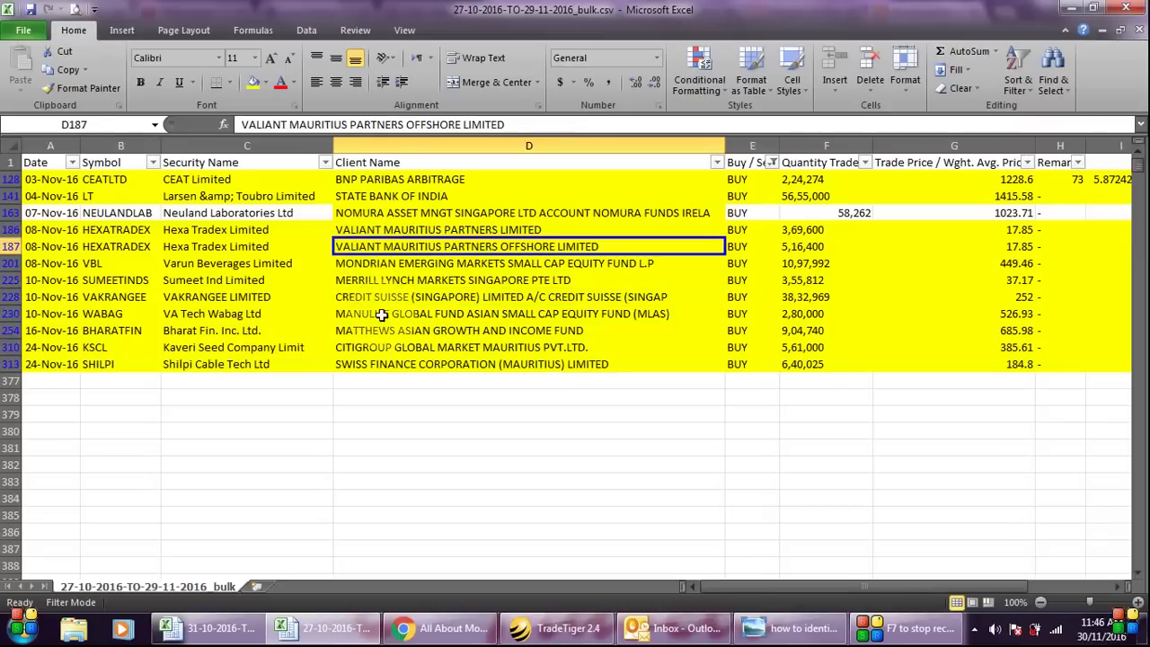
{"action": "left_click", "coordinate": [382, 364]}
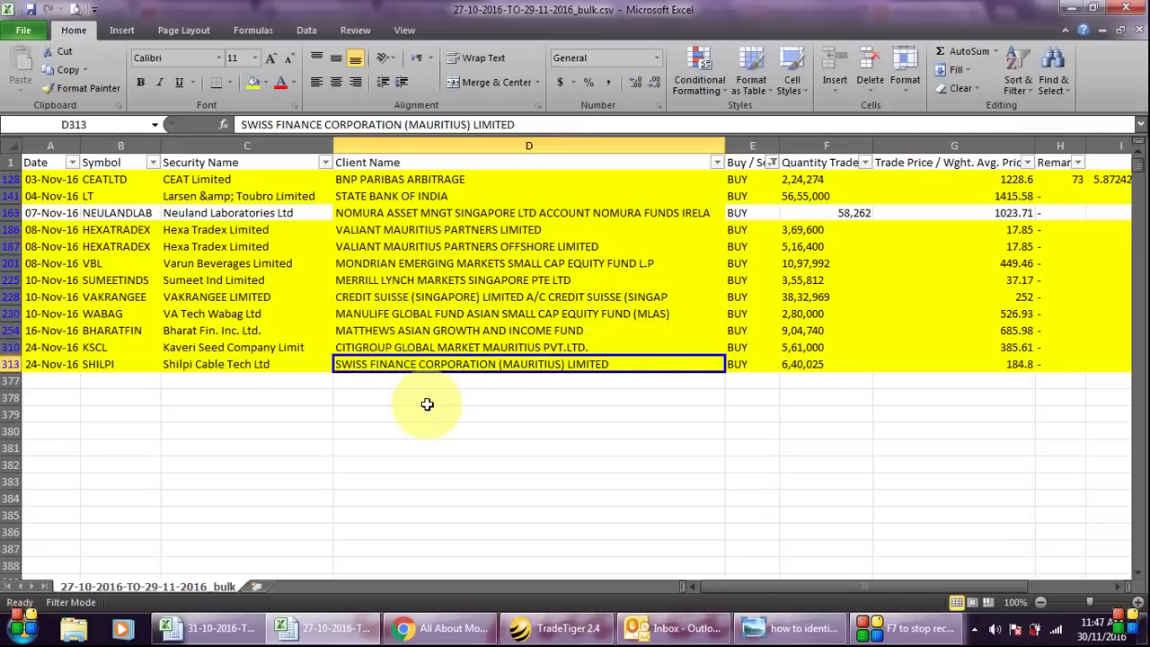
{"action": "left_click", "coordinate": [398, 402]}
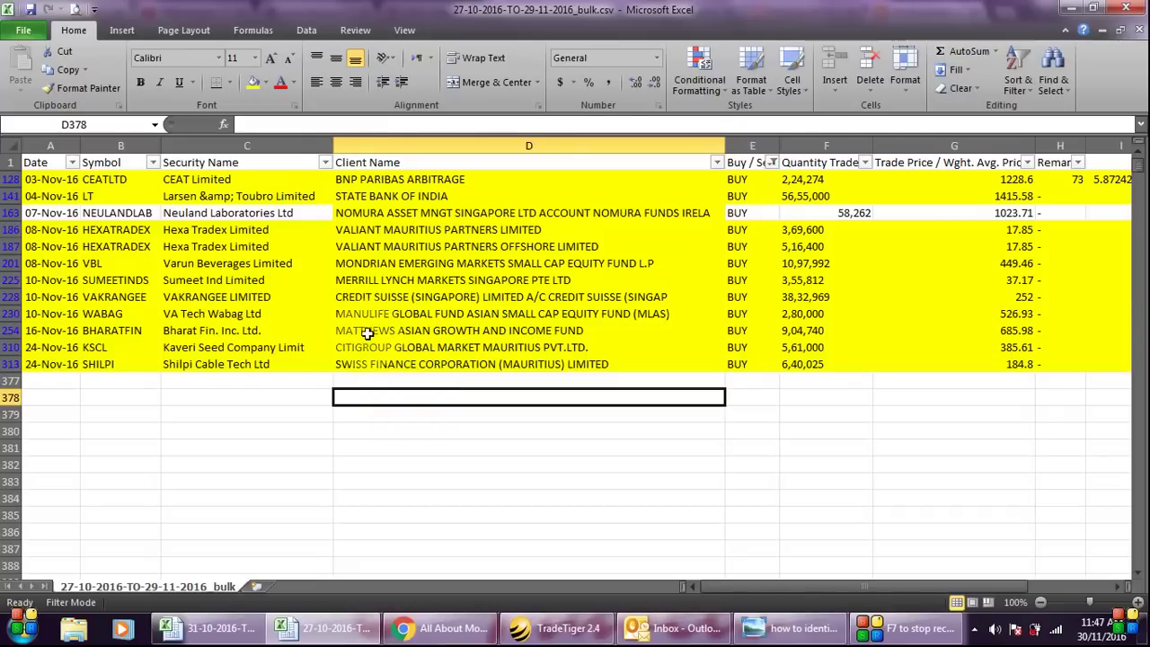
{"action": "left_click", "coordinate": [360, 281]}
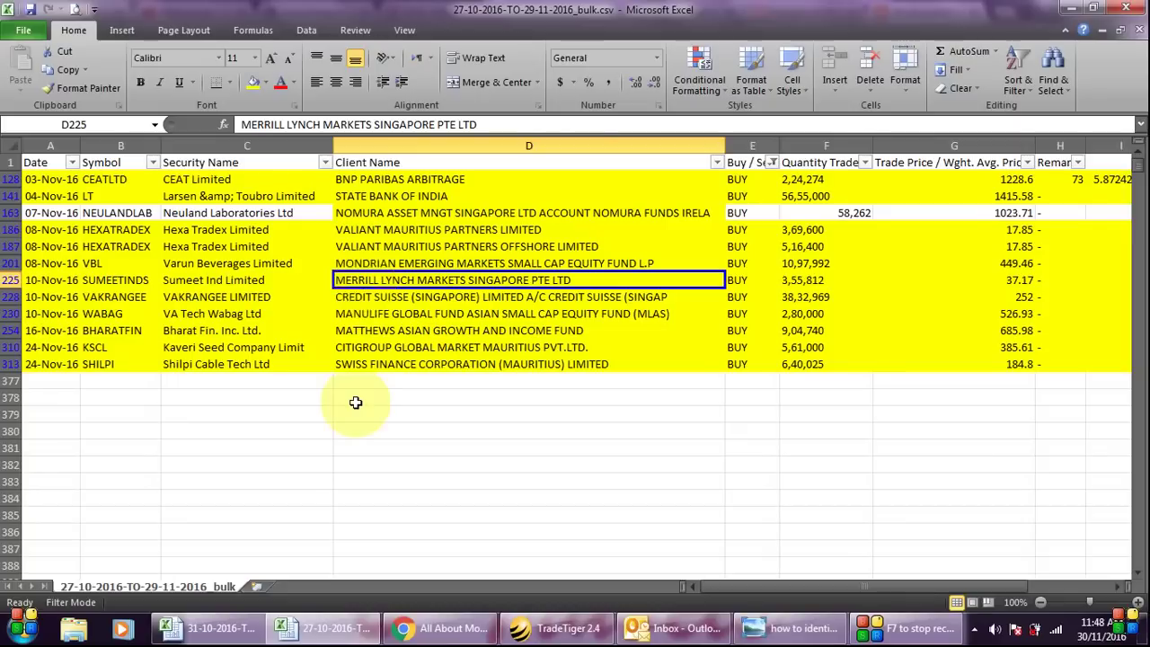
Step: View the YouTube channel's home page in Chrome and return to the 27-10-2016 bulk deals file
{"action": "left_click", "coordinate": [423, 625]}
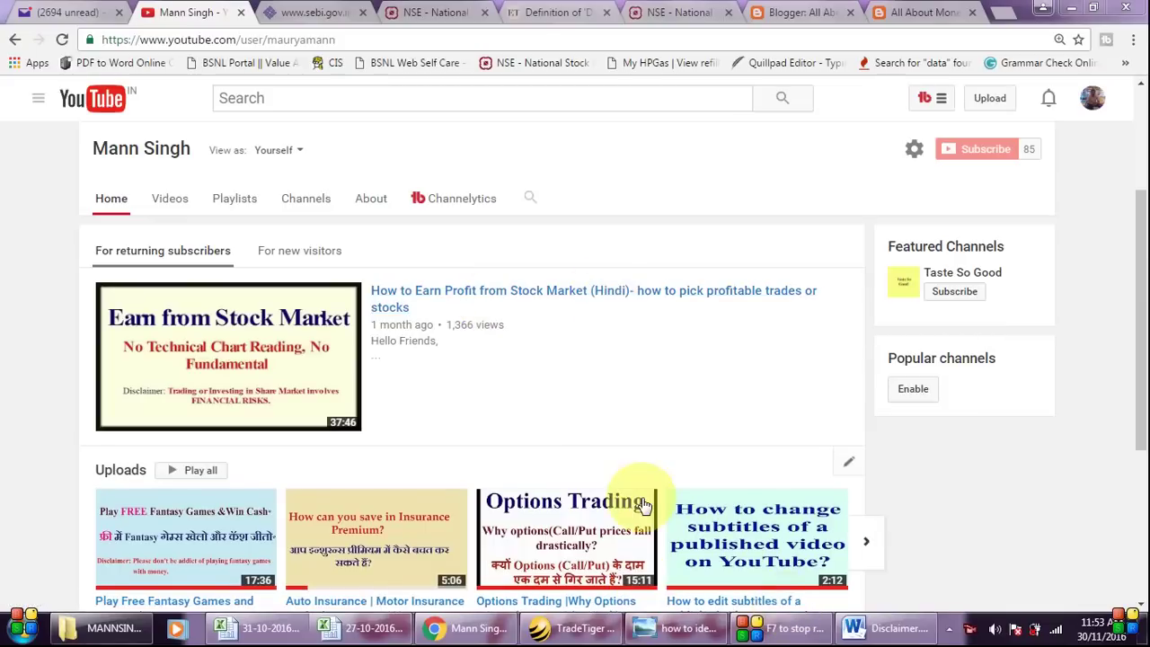
{"action": "left_click", "coordinate": [396, 634]}
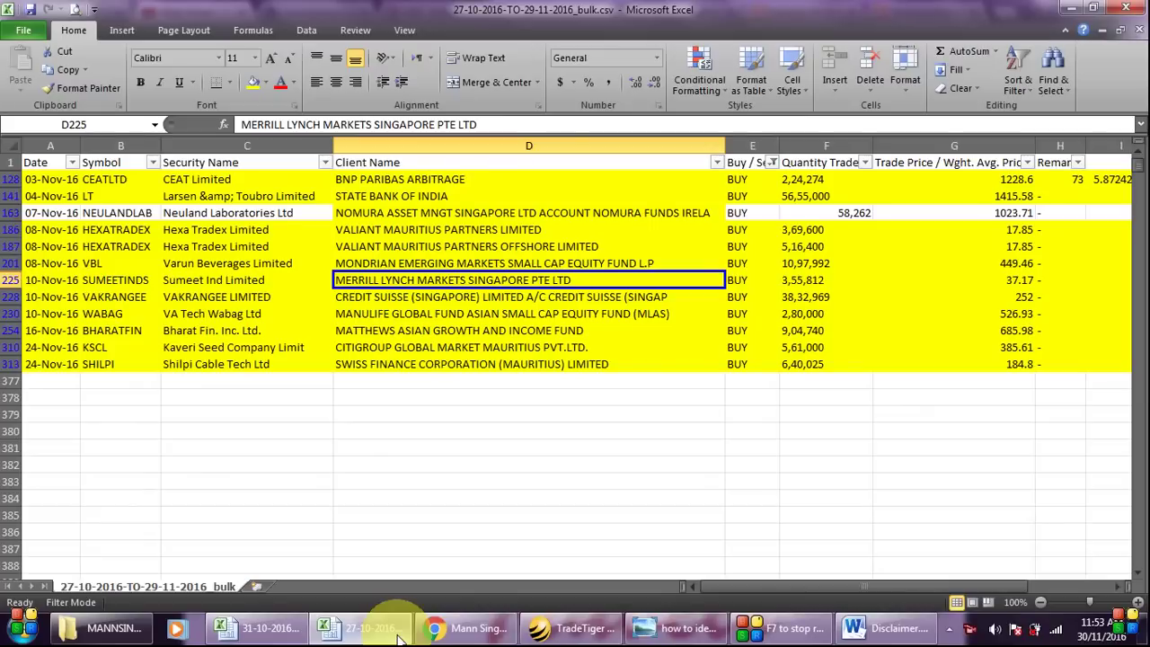
{"action": "left_click", "coordinate": [396, 634]}
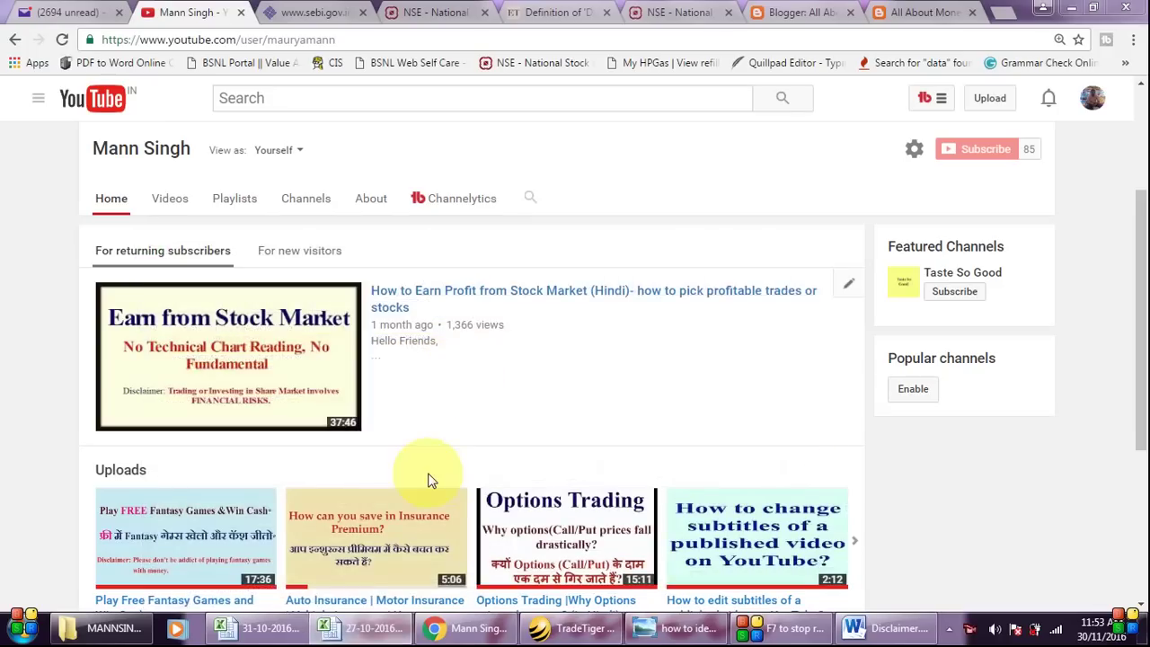
{"action": "left_click", "coordinate": [380, 626]}
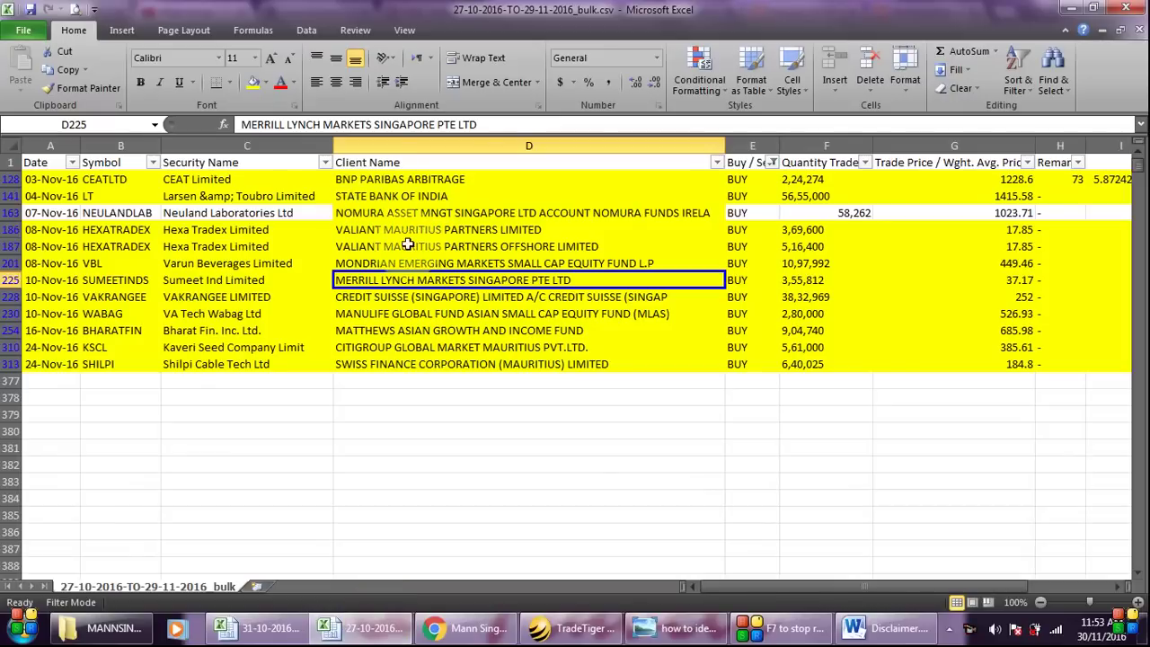
Step: Fill the NEULANDLAB deal in row 163 with yellow
{"action": "left_click", "coordinate": [7, 212]}
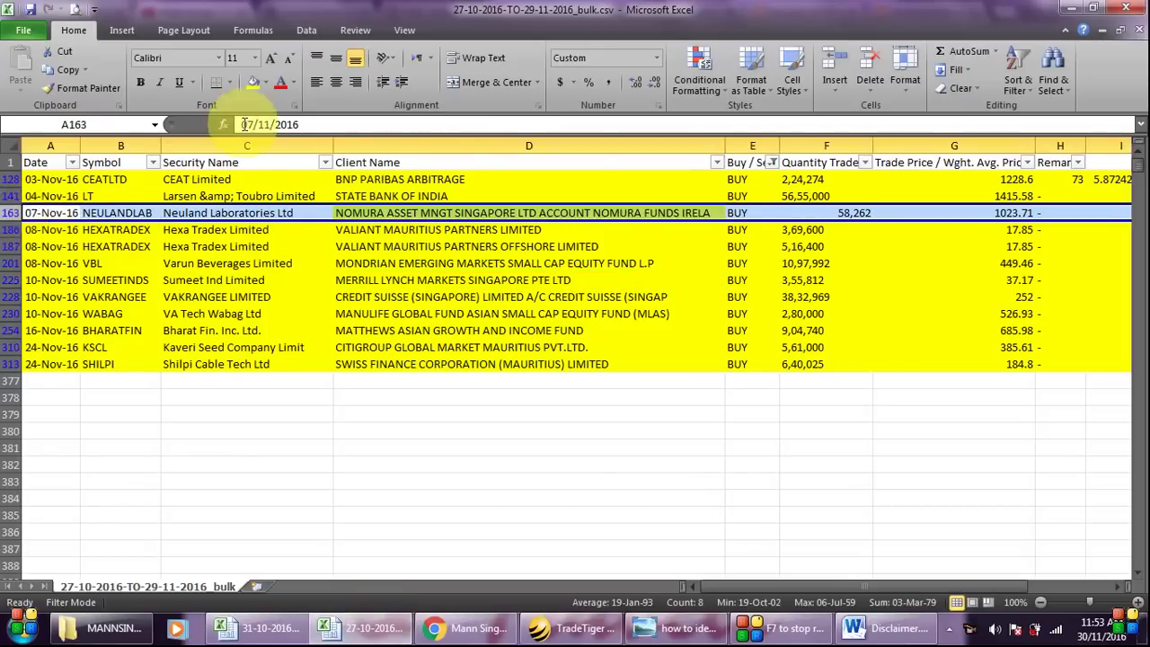
{"action": "left_click", "coordinate": [253, 83]}
{"action": "left_click", "coordinate": [359, 379]}
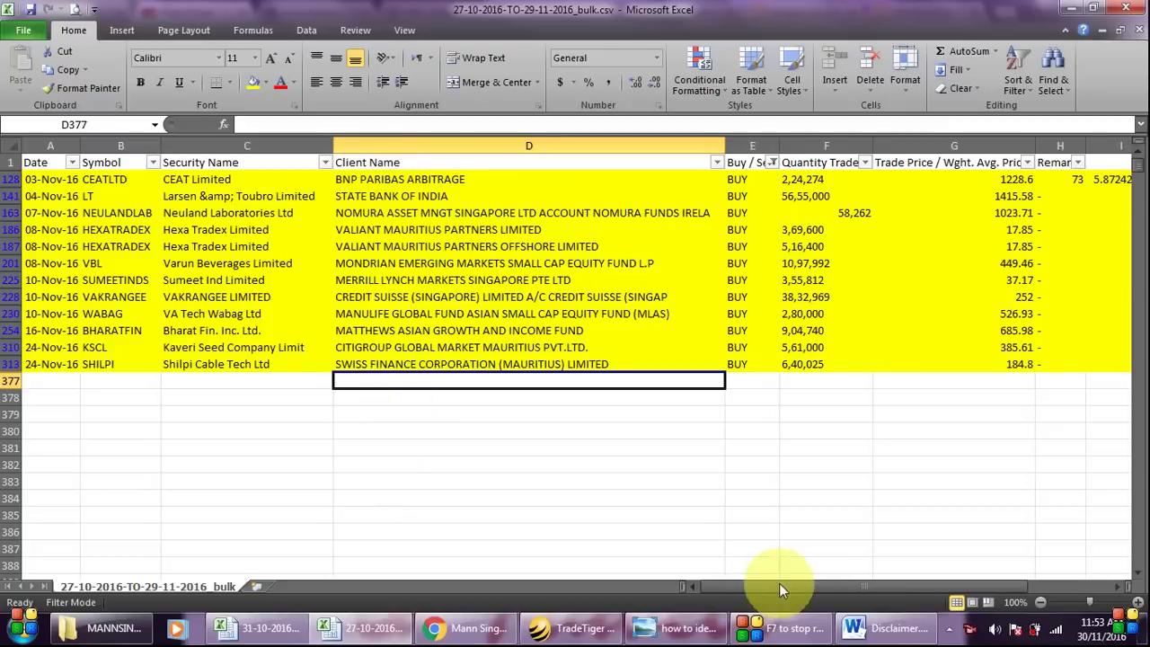
Step: Switch to Disclaimer.docx in Word to show the trading risk disclaimer
{"action": "left_click", "coordinate": [892, 623]}
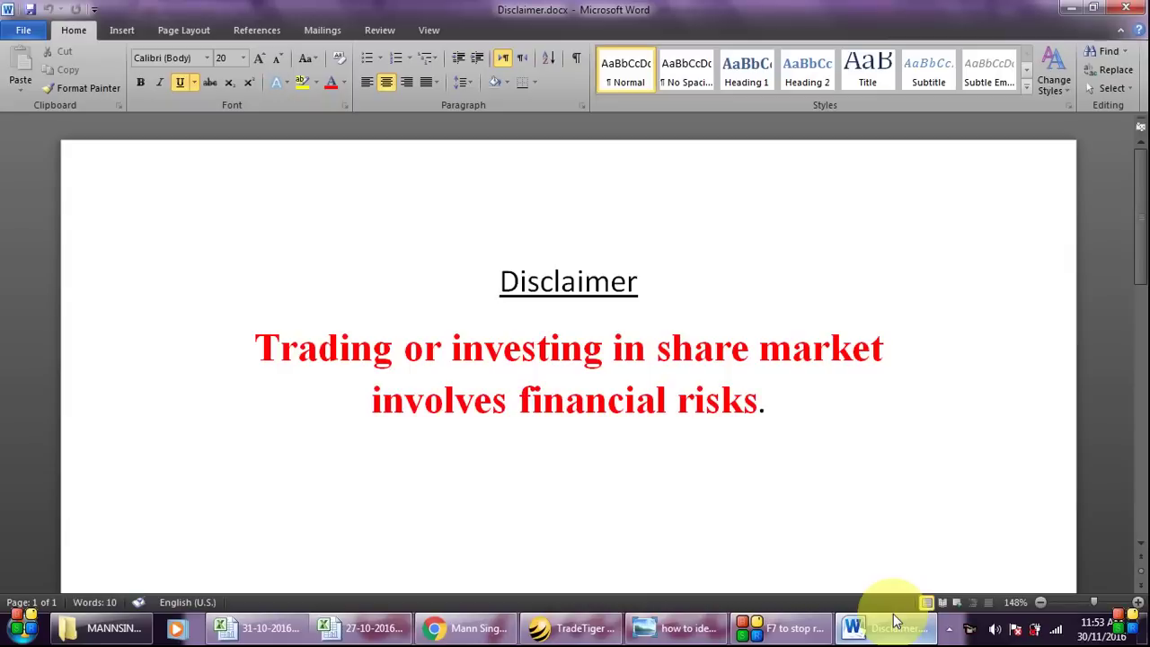